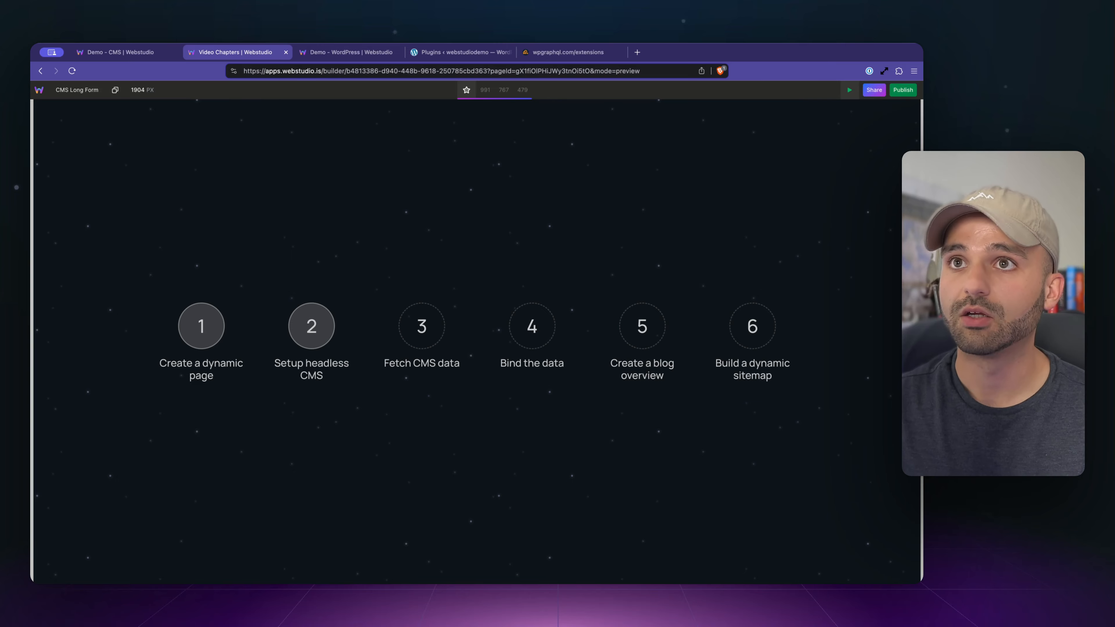
Switch to the WordPress admin and open the GraphiQL IDE with its Query Composer.
click(441, 54)
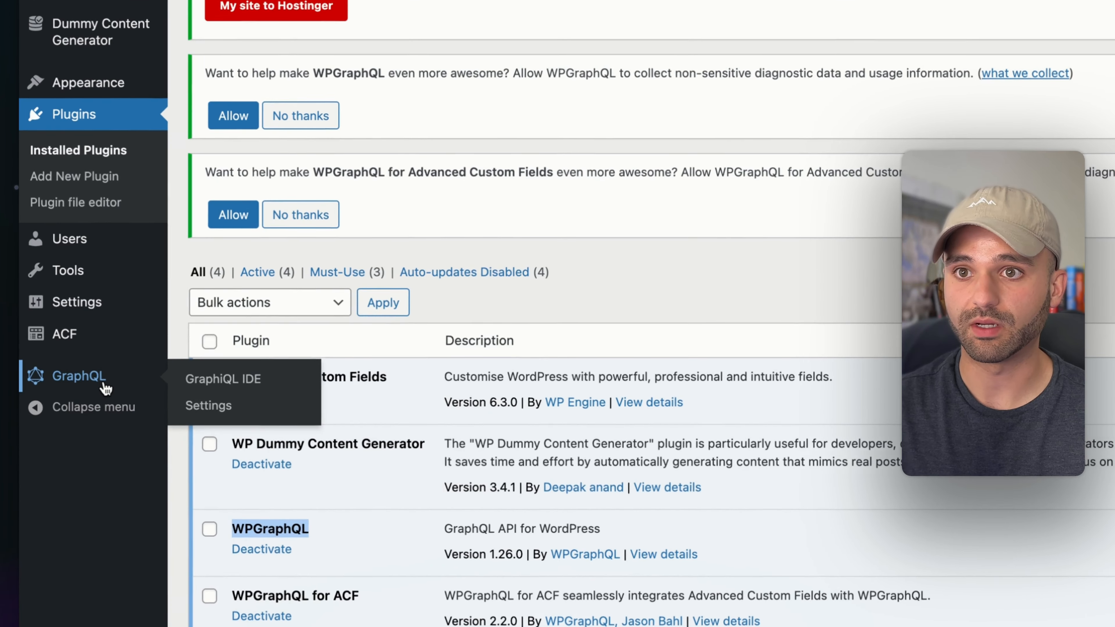
click(72, 372)
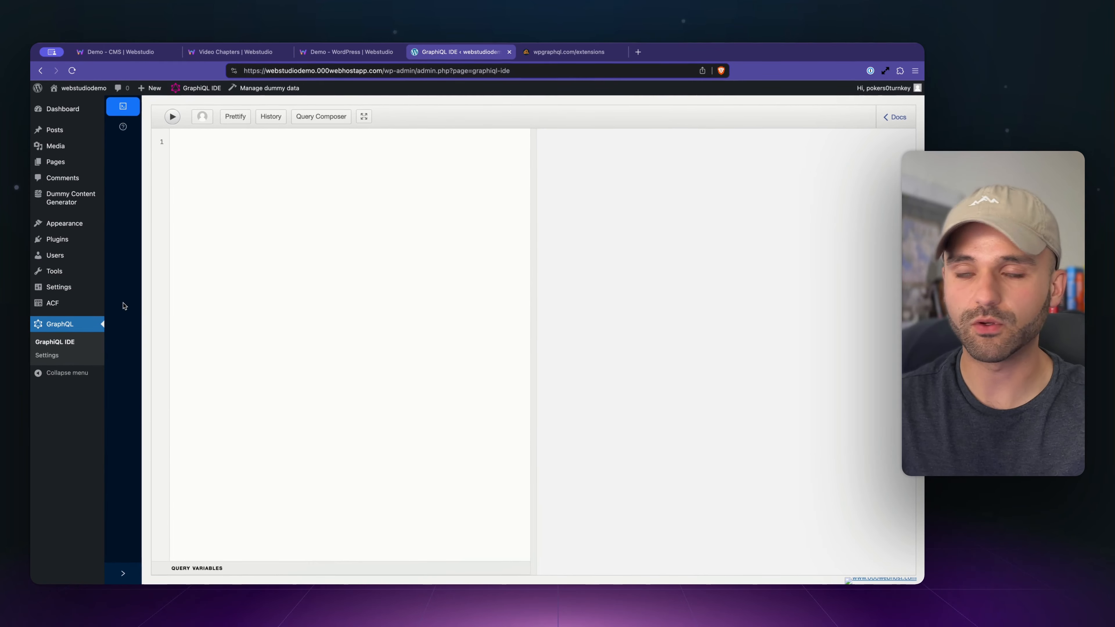
click(309, 116)
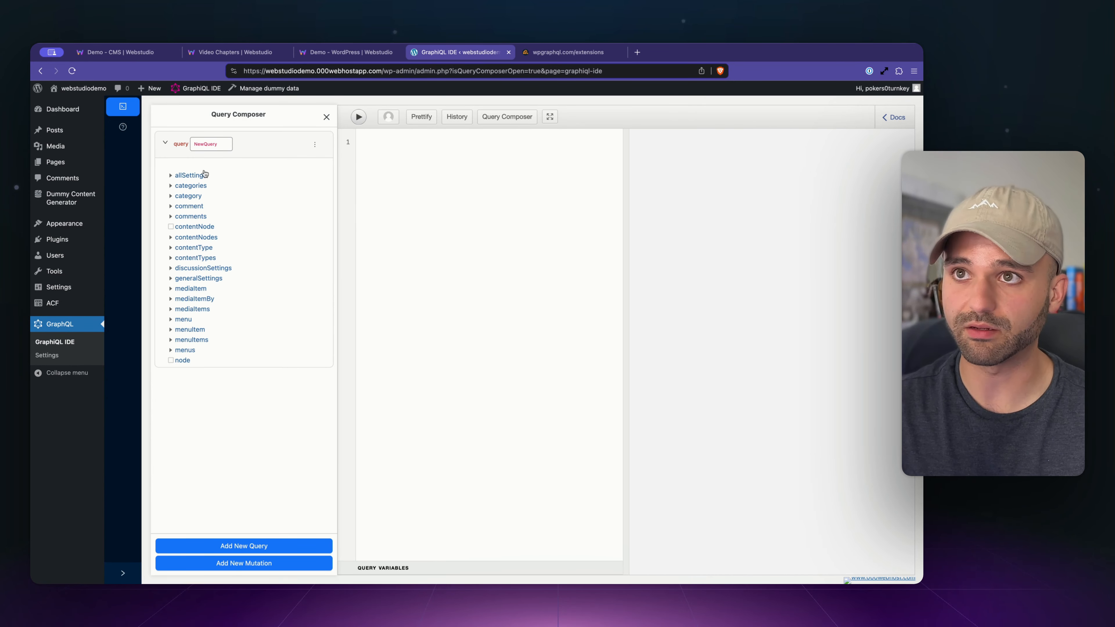
Name the new query Blog and add the single post field to it.
double_click(206, 143)
text(Blog)
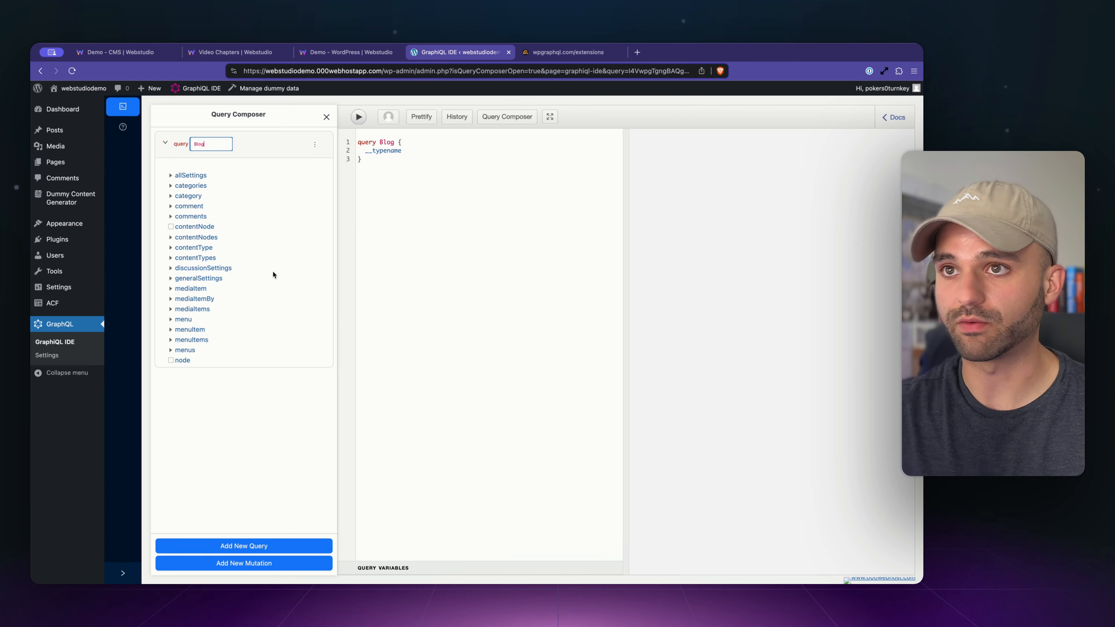
scroll(226, 314, down, 1)
scroll(226, 315, down, 5)
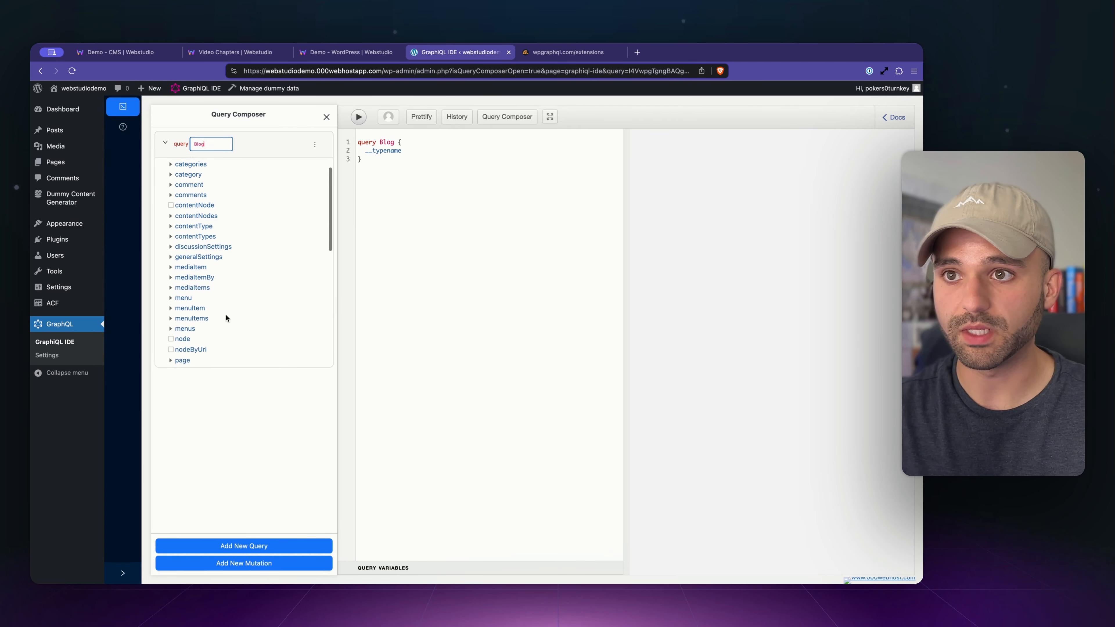
scroll(225, 315, down, 2)
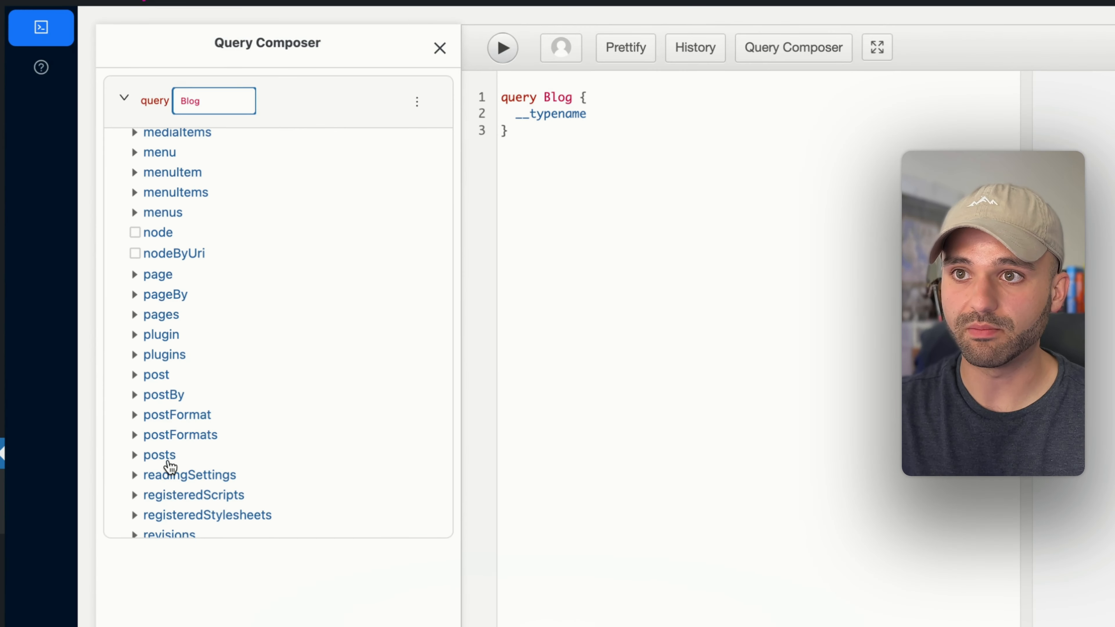
click(154, 376)
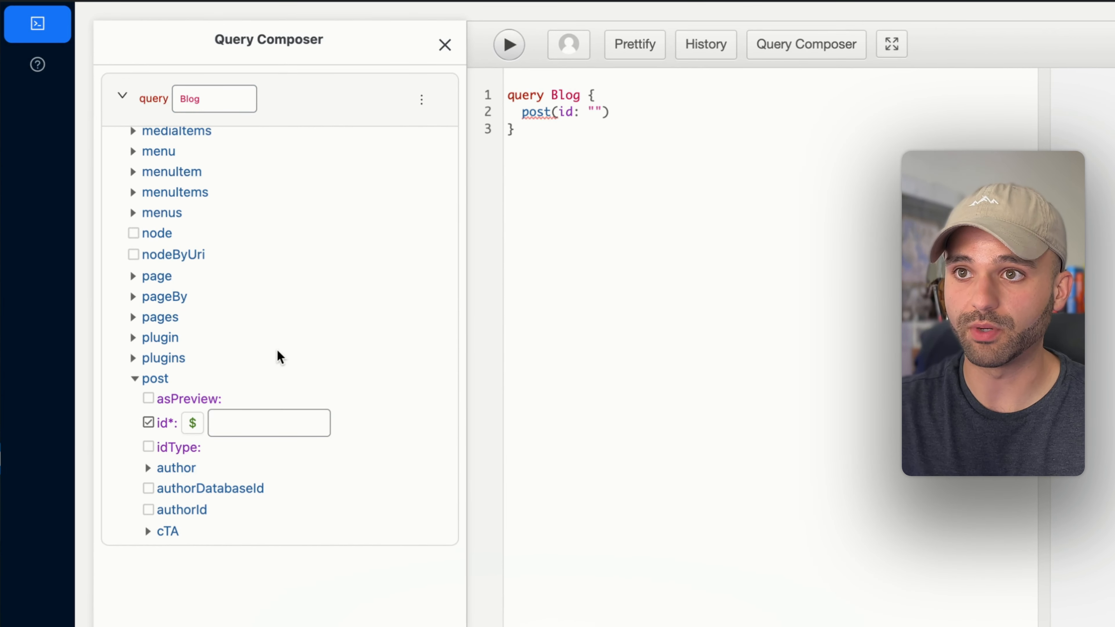
Add the author node's lastName and firstName fields to the post query.
scroll(277, 351, down, 8)
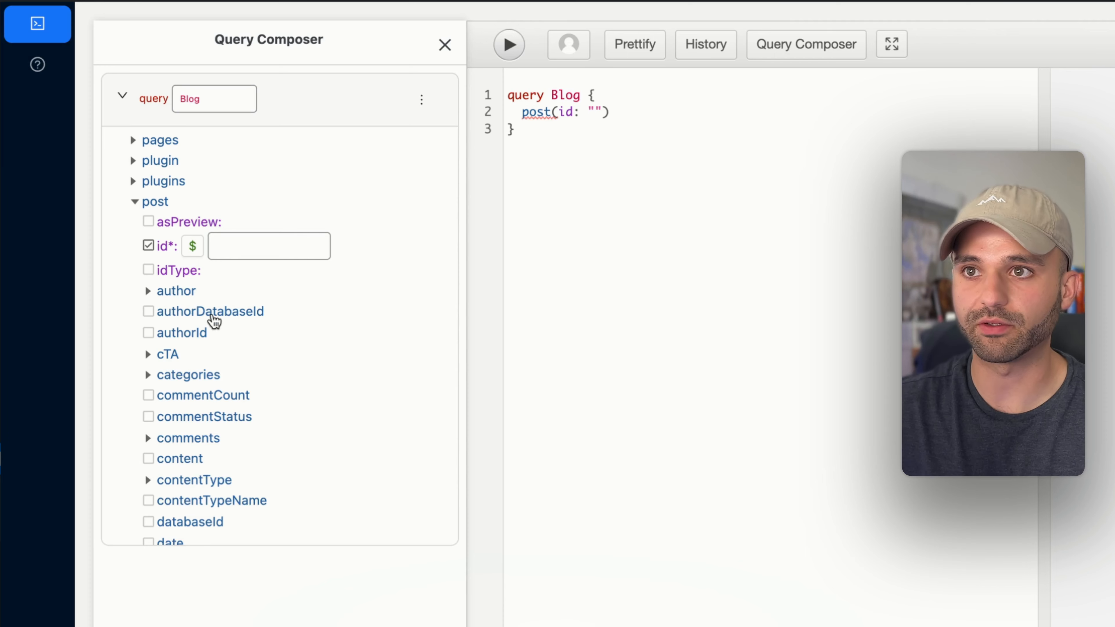
scroll(213, 316, down, 1)
scroll(190, 392, down, 8)
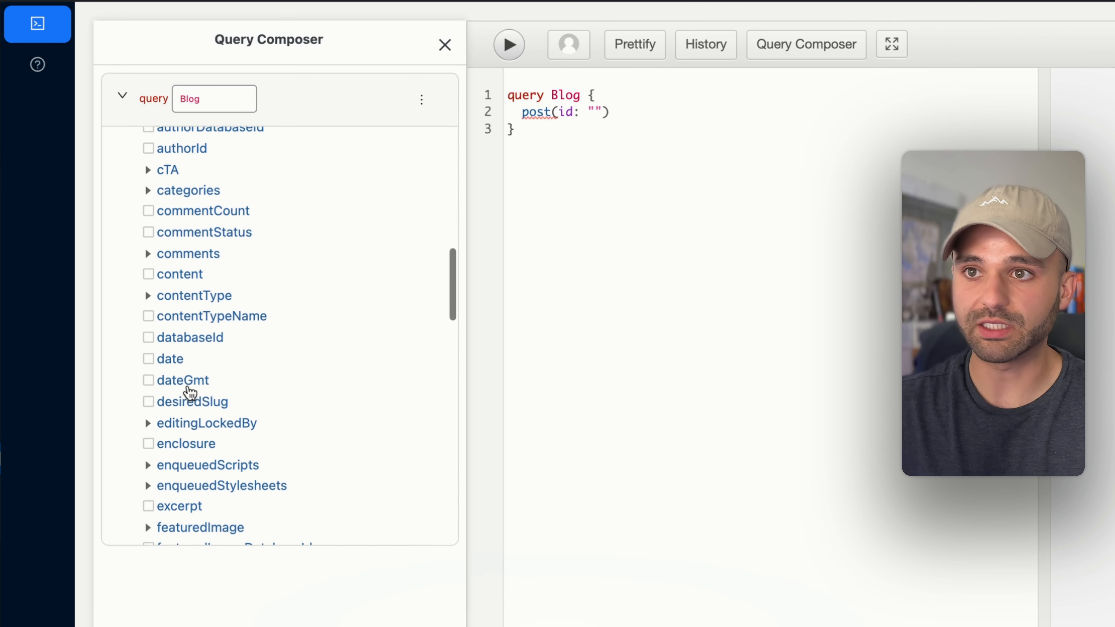
scroll(186, 388, up, 4)
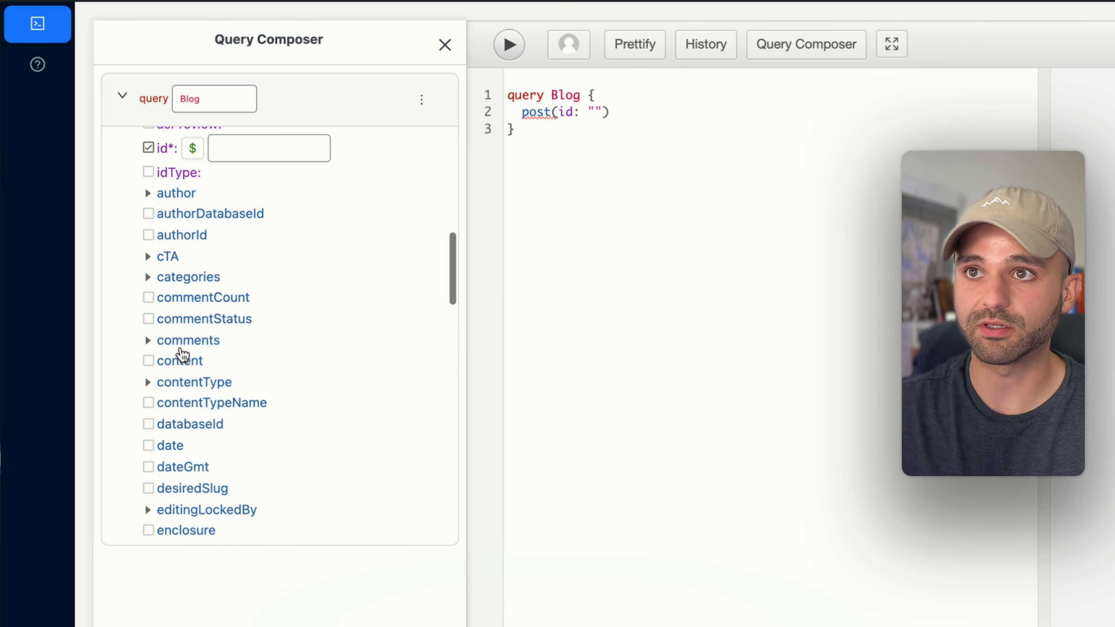
click(169, 196)
click(187, 235)
scroll(206, 308, down, 8)
click(206, 503)
click(215, 308)
Include the author avatar's url, width and height in the query.
scroll(276, 282, up, 8)
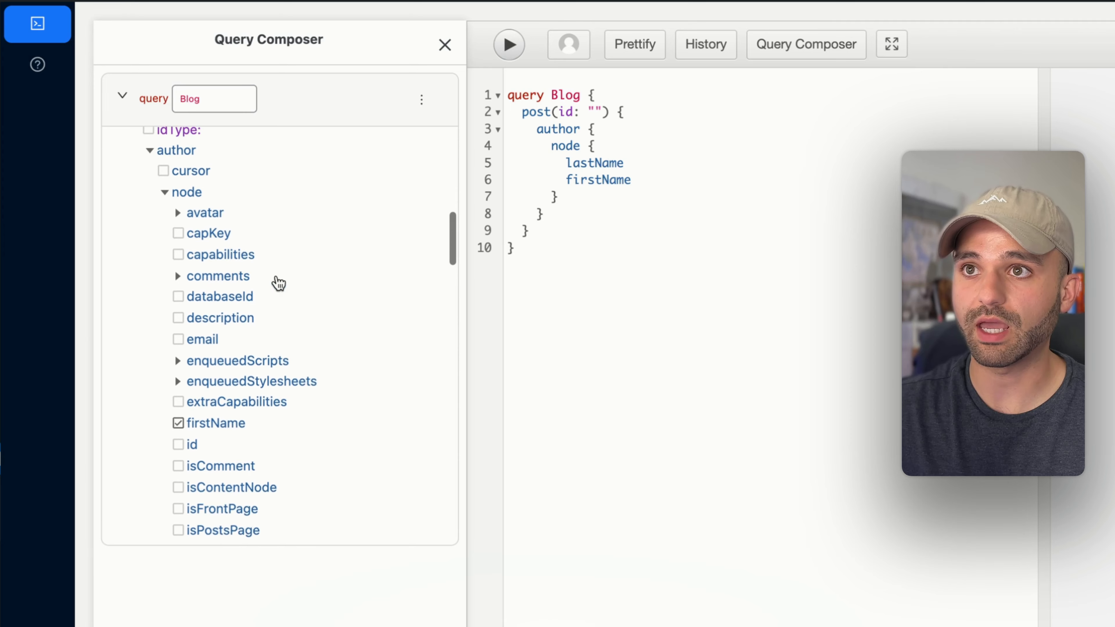
click(207, 263)
scroll(281, 281, down, 5)
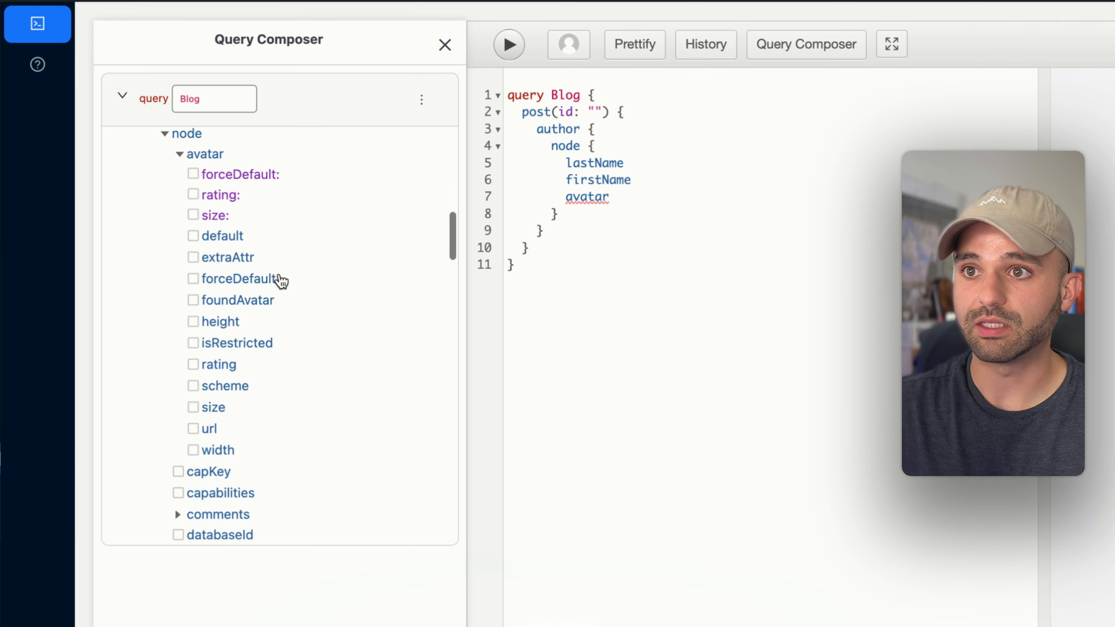
click(211, 382)
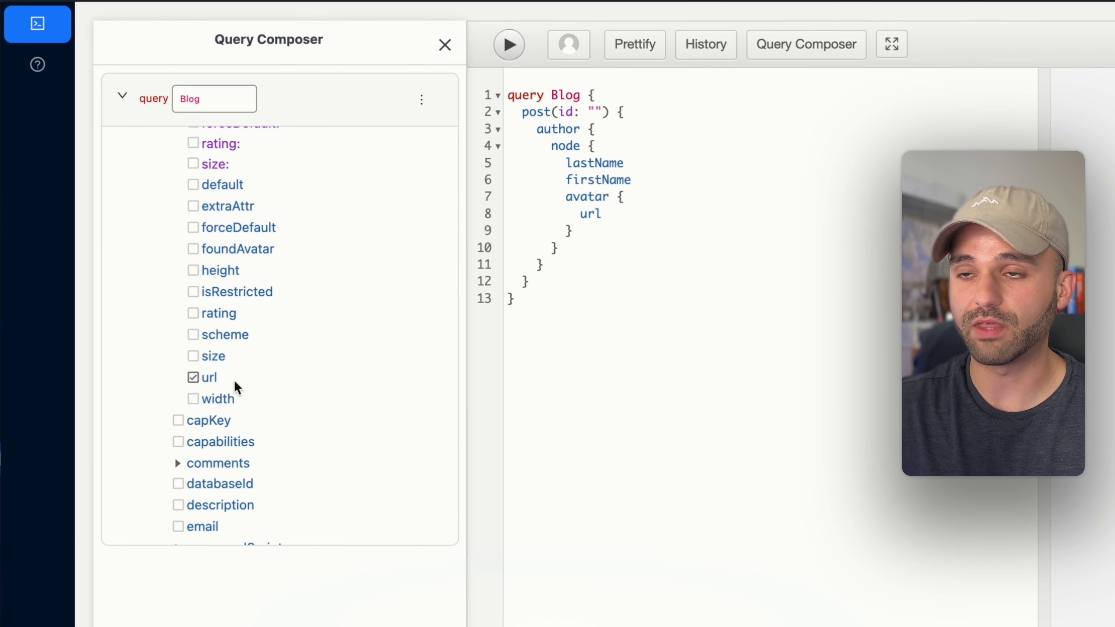
click(220, 398)
click(217, 273)
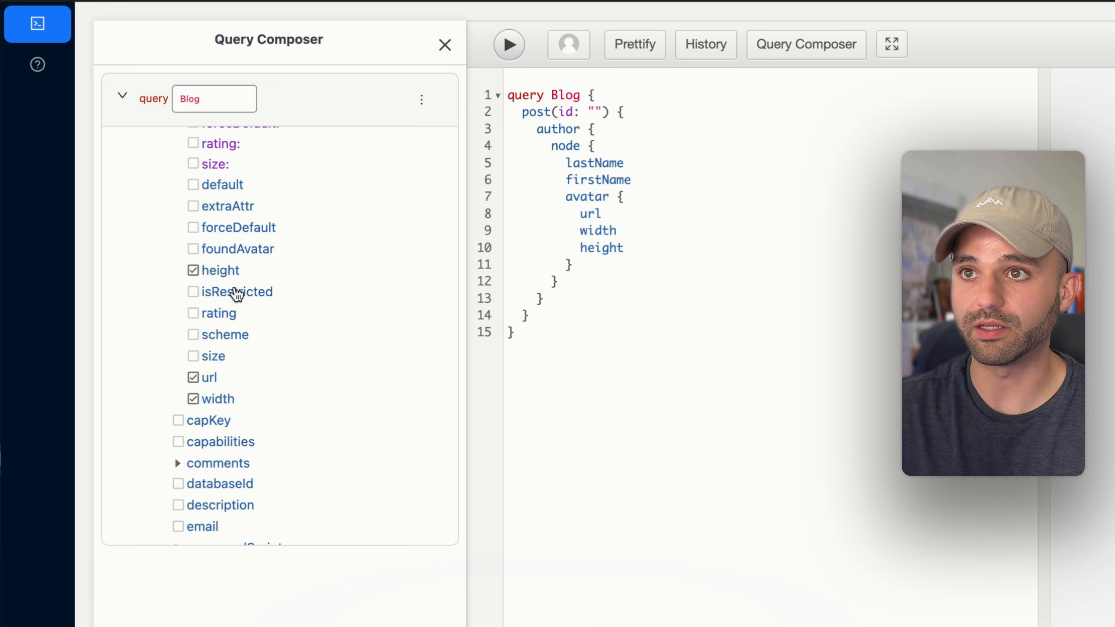
Add the post's categories to the query with the name of each node.
scroll(286, 343, down, 10)
click(176, 315)
scroll(252, 318, down, 2)
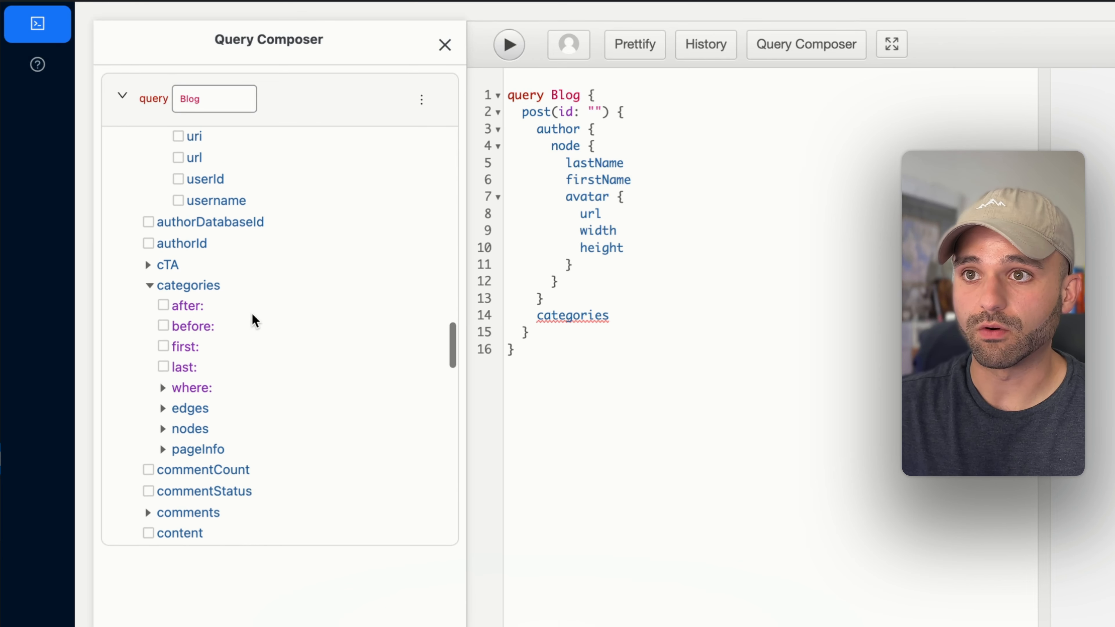
click(193, 400)
scroll(229, 406, down, 2)
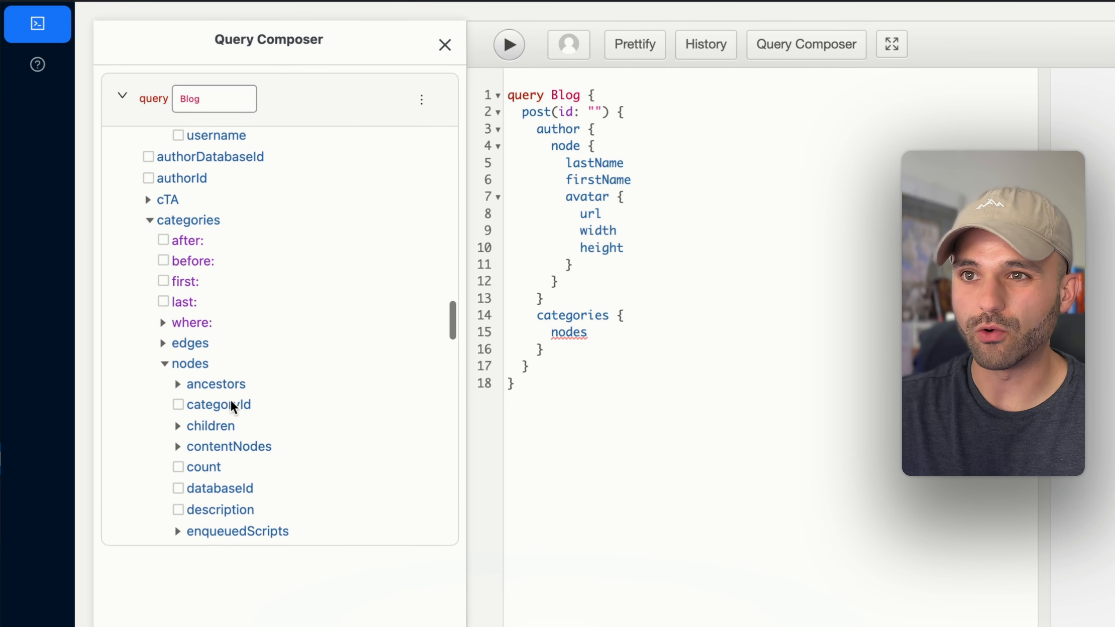
scroll(268, 430, down, 1)
click(196, 422)
Add the post's content in RENDERED format and its date to the query.
scroll(246, 395, down, 18)
click(179, 213)
click(165, 236)
click(325, 236)
click(290, 274)
click(171, 322)
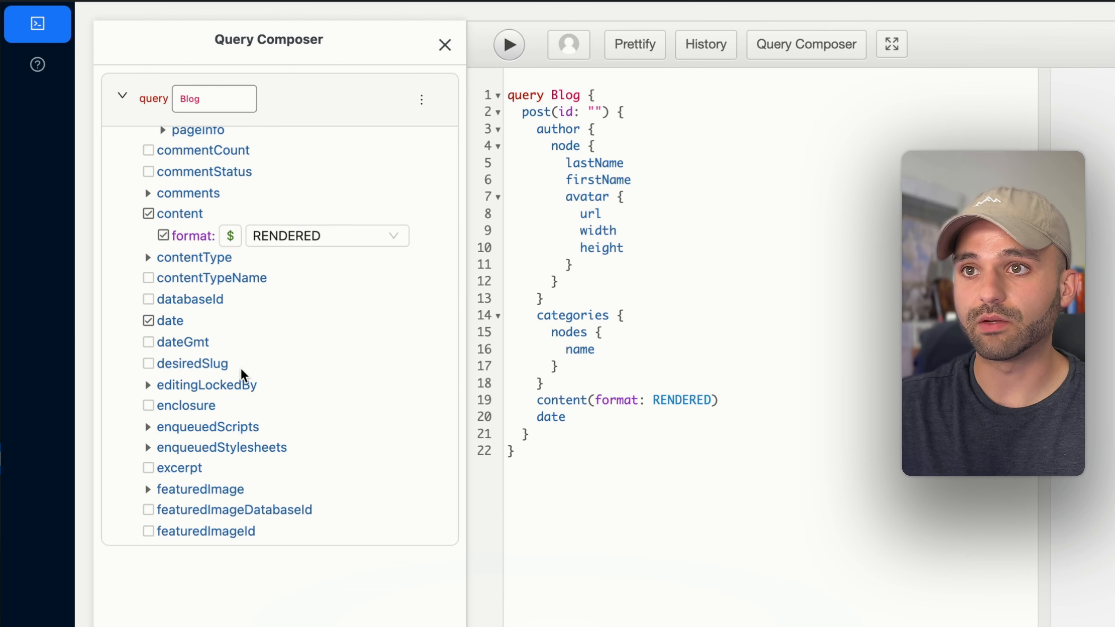
Add the featuredImage node to the post query with its altText and sourceUrl fields.
scroll(244, 376, down, 3)
scroll(240, 367, down, 3)
click(206, 292)
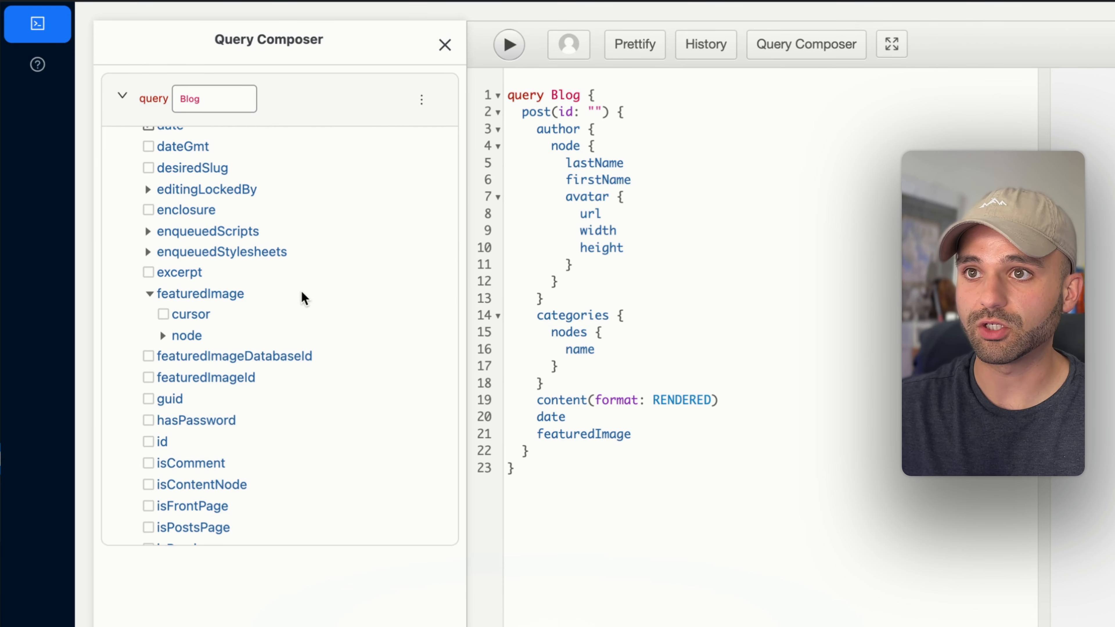
scroll(167, 309, down, 1)
click(187, 305)
scroll(264, 310, down, 3)
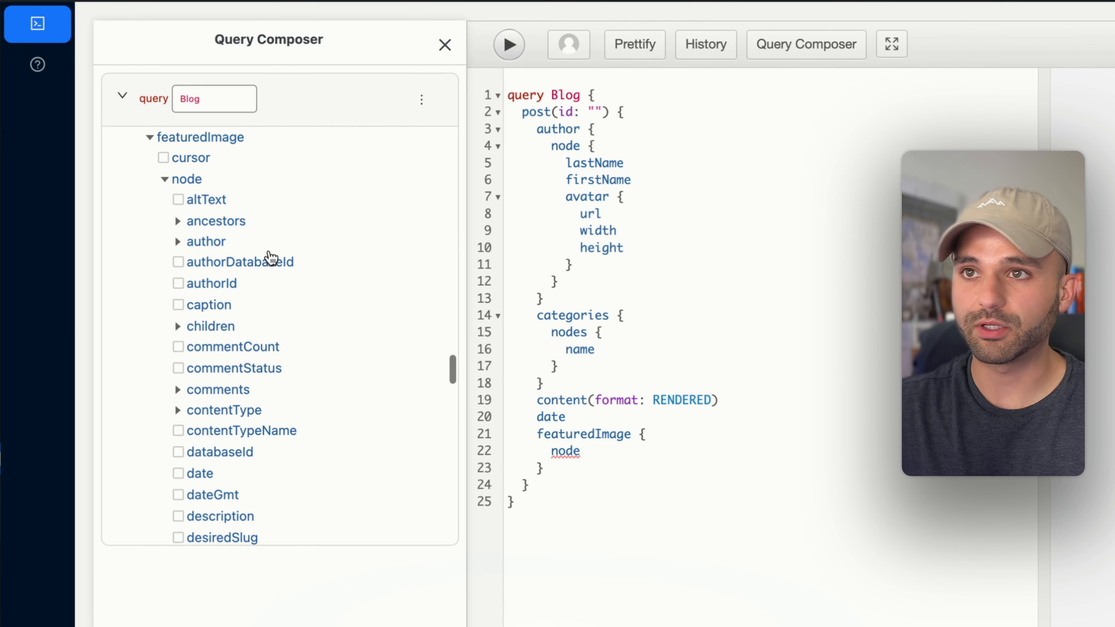
click(209, 200)
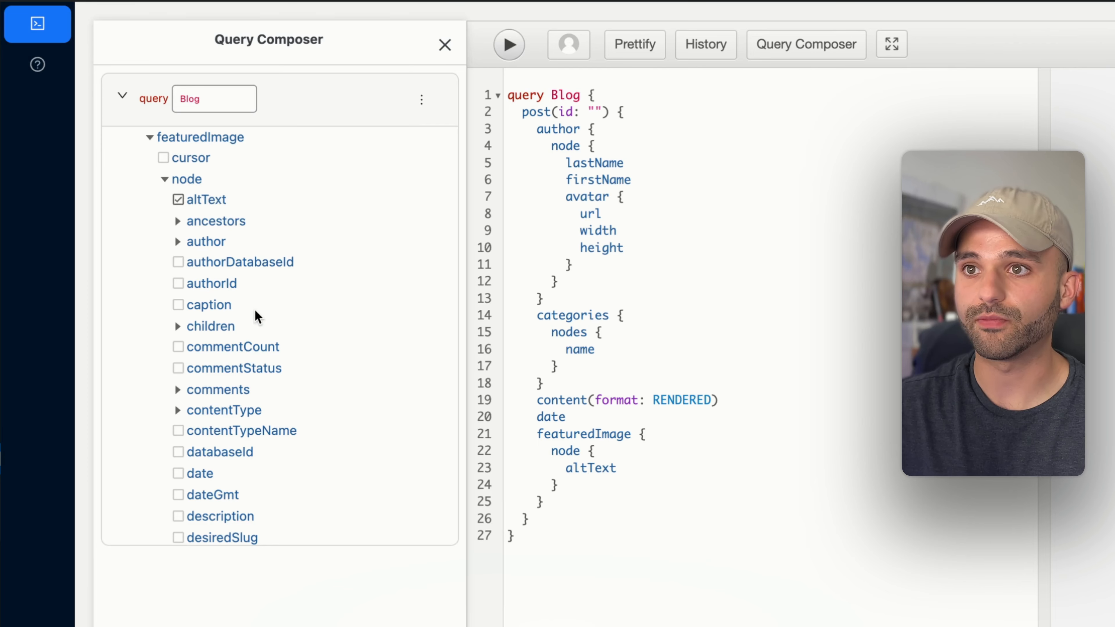
scroll(255, 312, down, 15)
scroll(256, 317, down, 7)
click(216, 244)
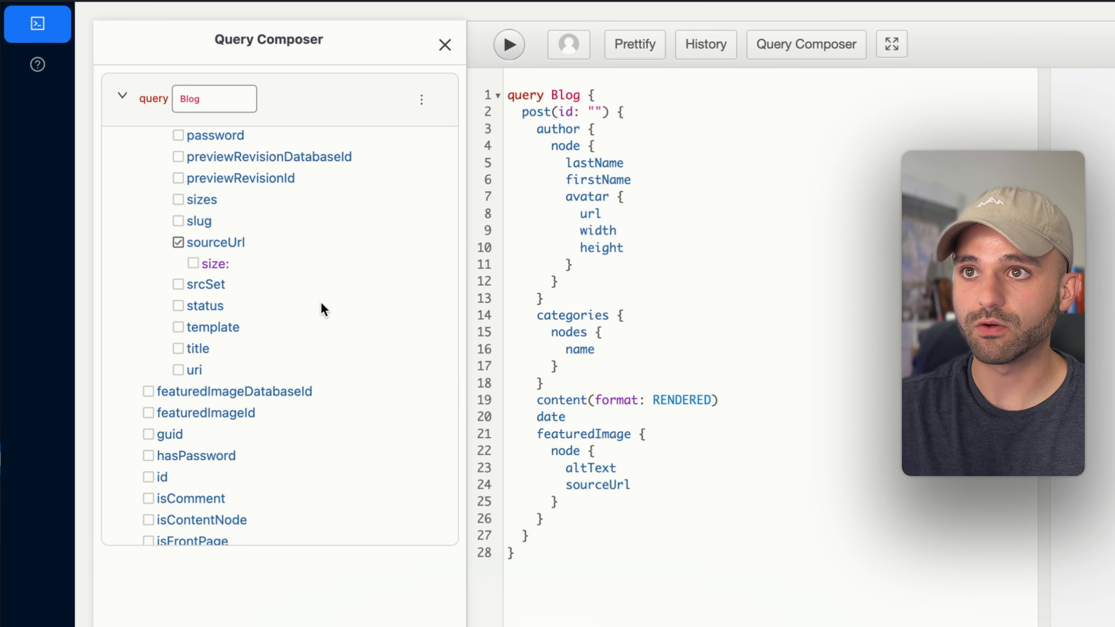
Include the height and width from the featured image's mediaDetails.
scroll(224, 269, up, 3)
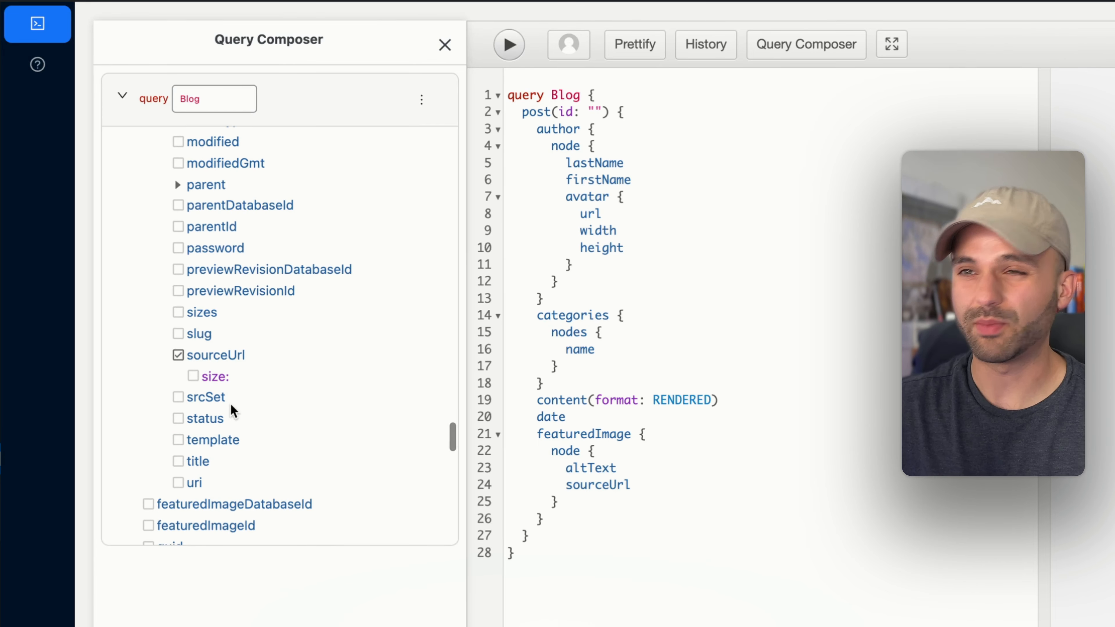
scroll(282, 394, up, 10)
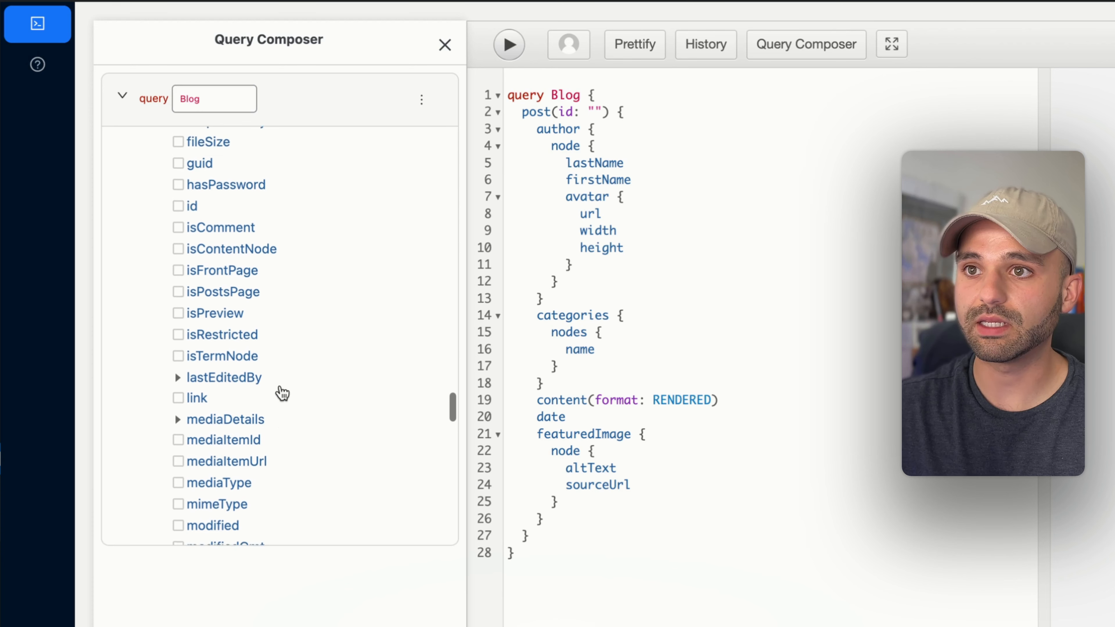
scroll(296, 413, down, 1)
scroll(298, 414, down, 1)
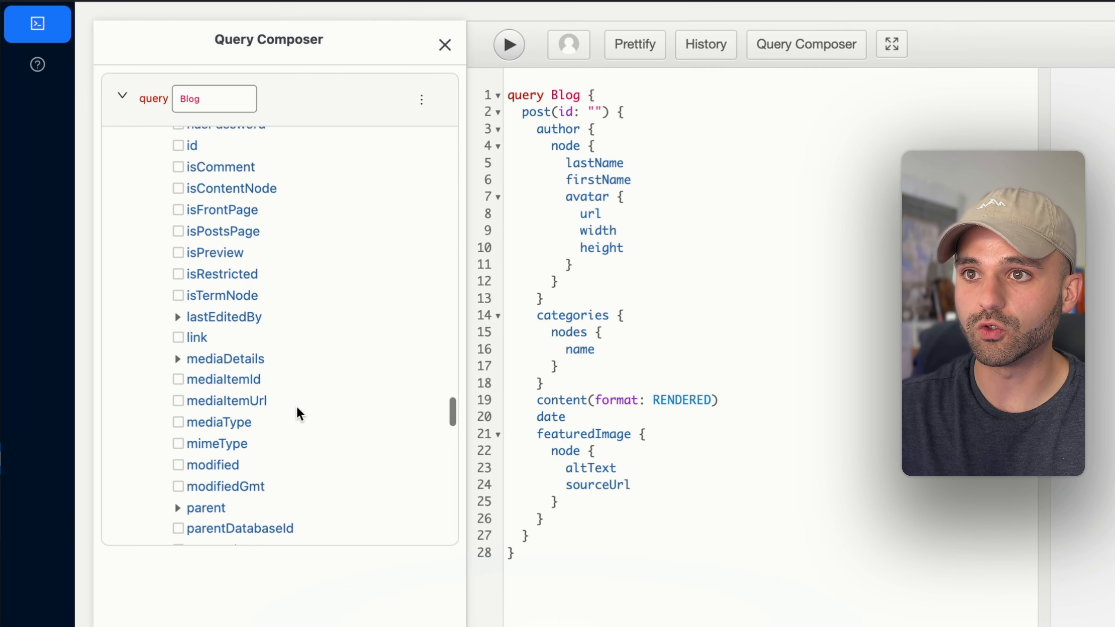
scroll(285, 389, down, 1)
click(229, 334)
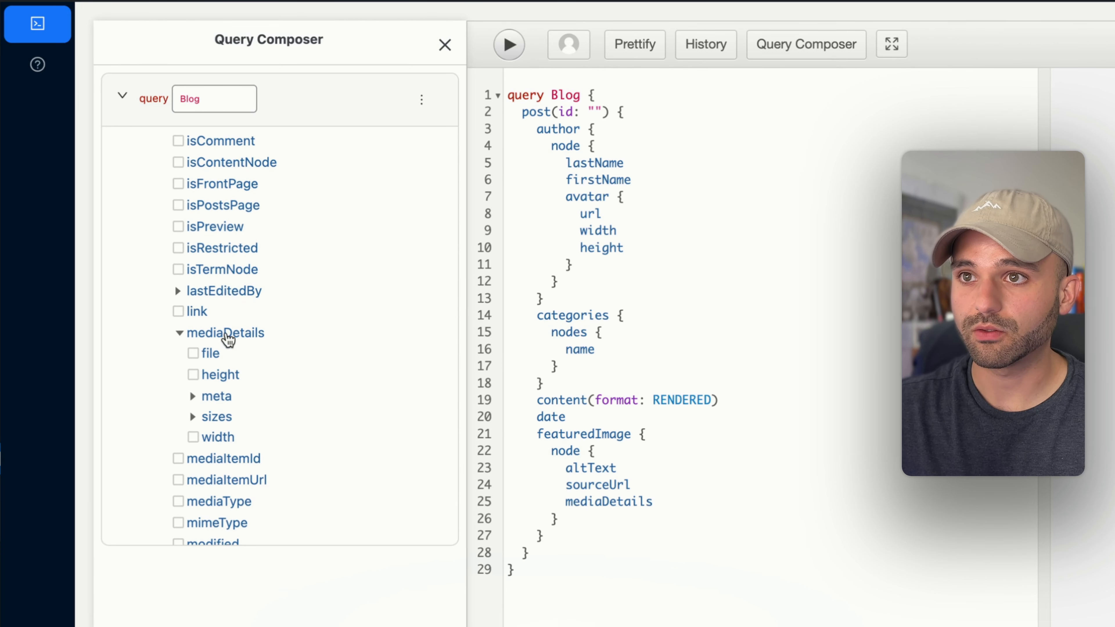
scroll(299, 343, down, 1)
click(219, 367)
click(218, 428)
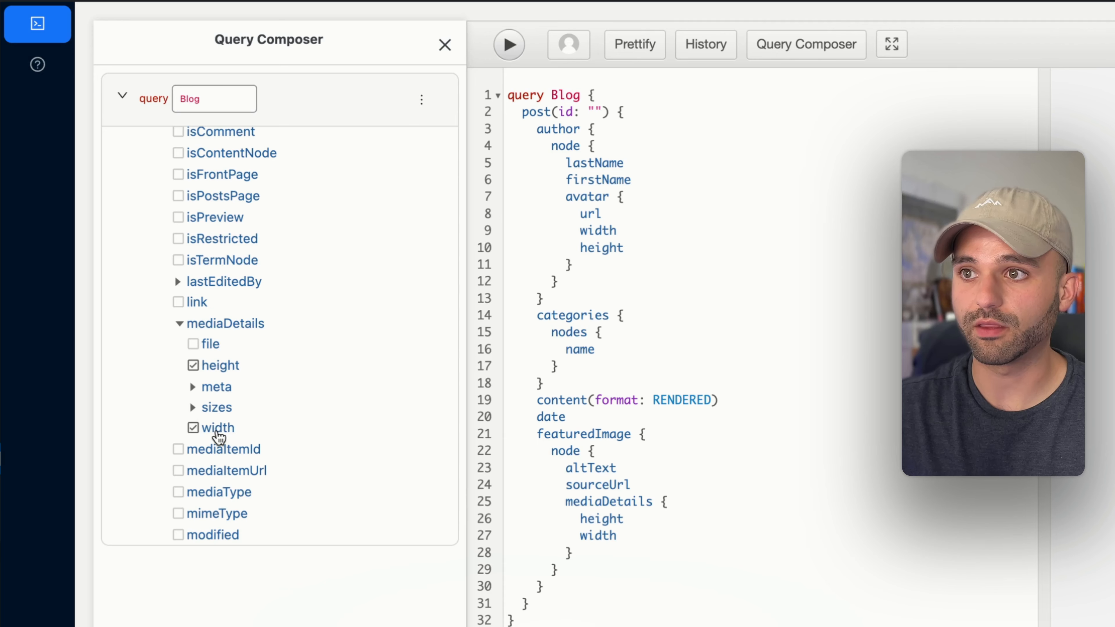
Add the post's title to the query and set its format to RENDERED.
scroll(297, 430, down, 2)
scroll(298, 430, down, 5)
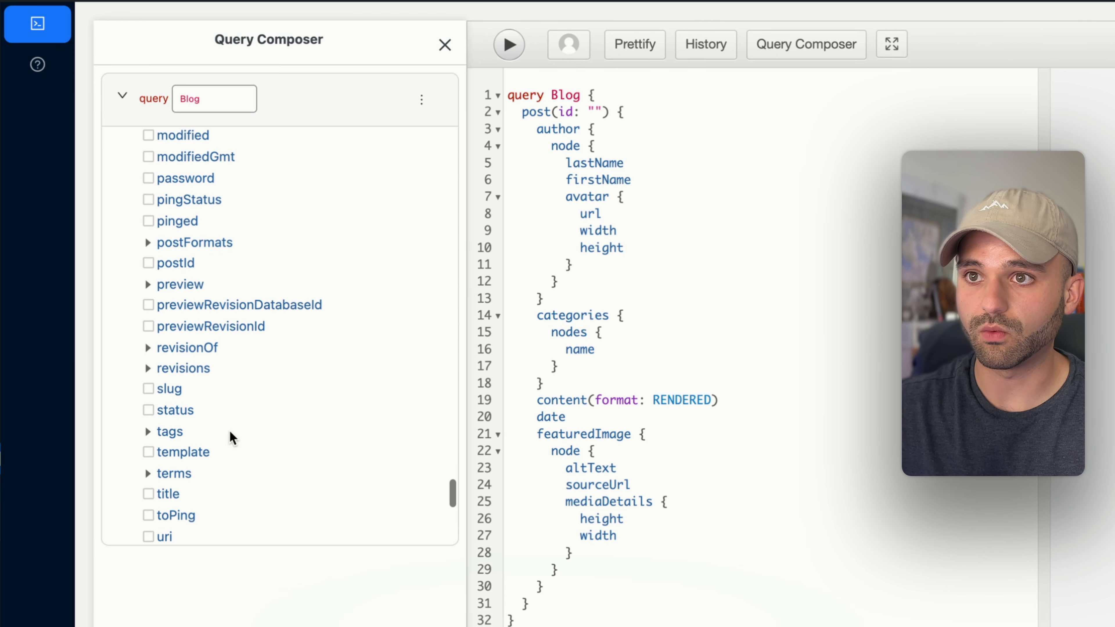
scroll(233, 437, down, 2)
click(169, 409)
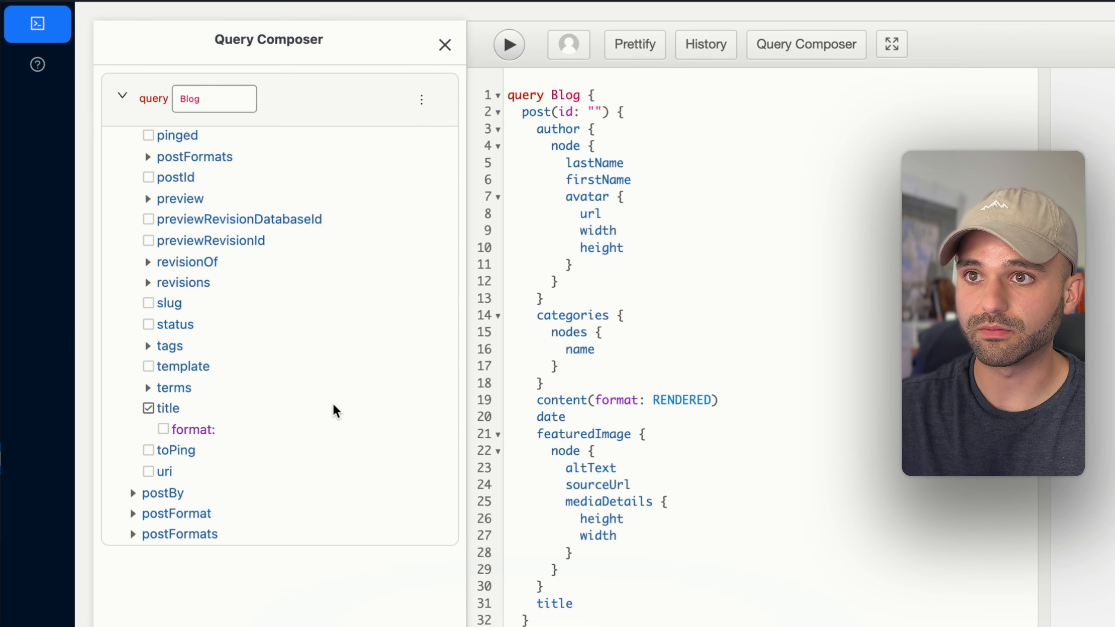
click(213, 433)
click(294, 441)
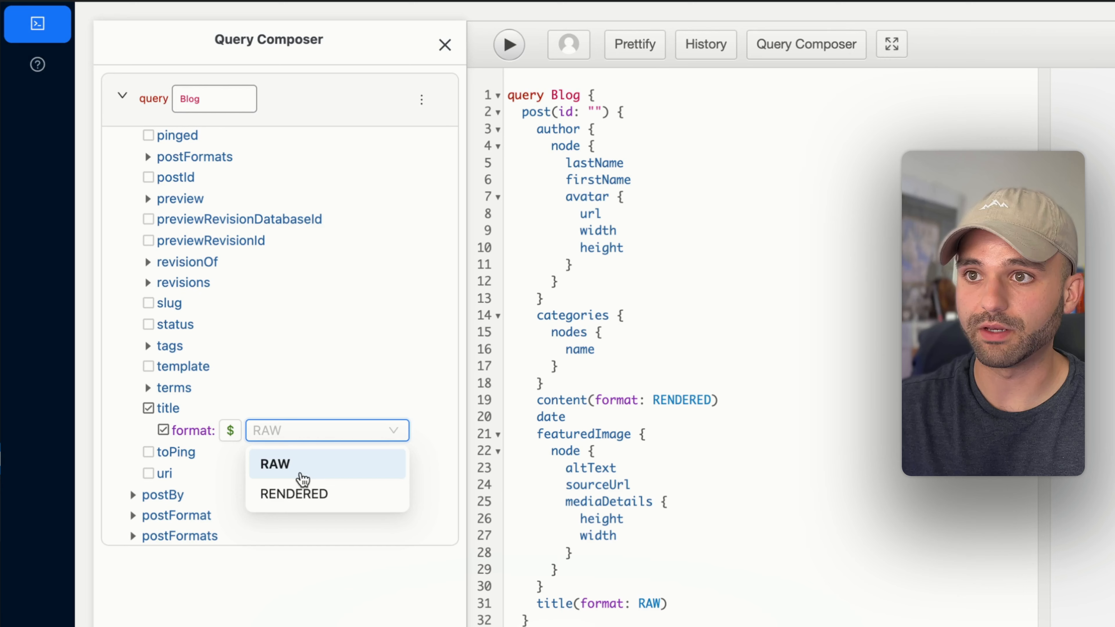
click(303, 493)
Look through the post's available fields in the Query Composer for the cTA custom field group.
scroll(275, 284, up, 10)
scroll(275, 288, up, 15)
scroll(268, 336, down, 5)
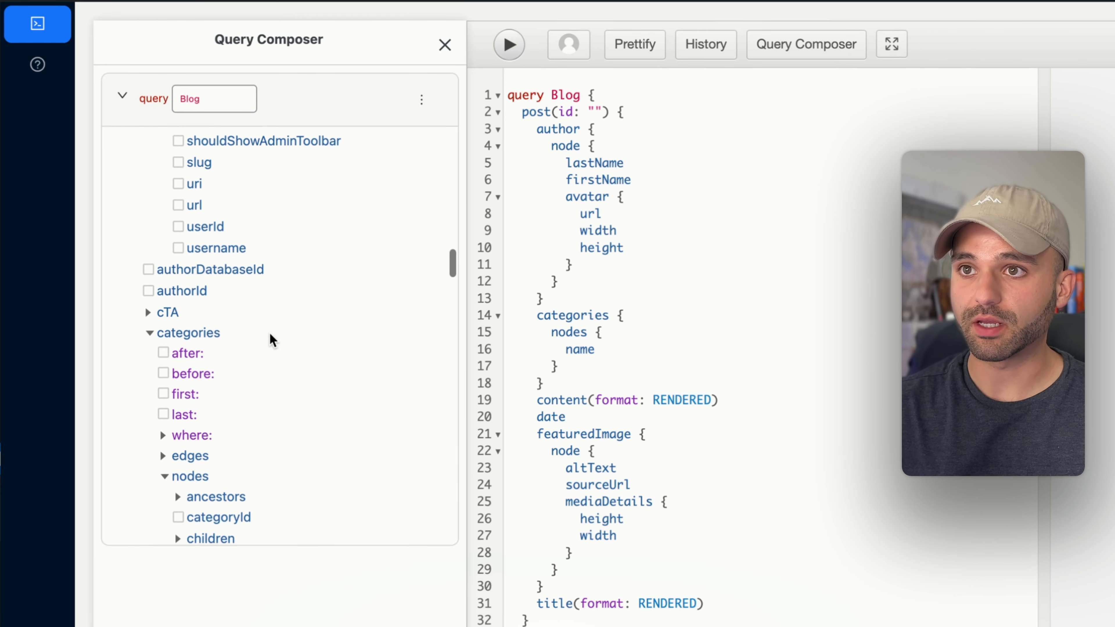
scroll(272, 340, up, 10)
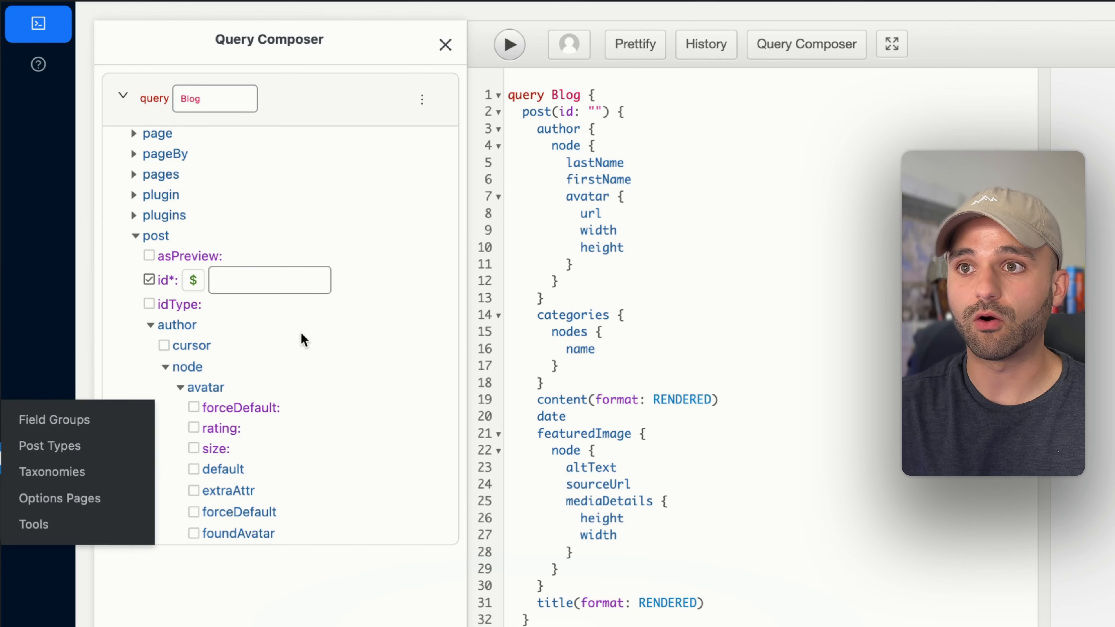
scroll(319, 349, down, 3)
scroll(319, 350, up, 1)
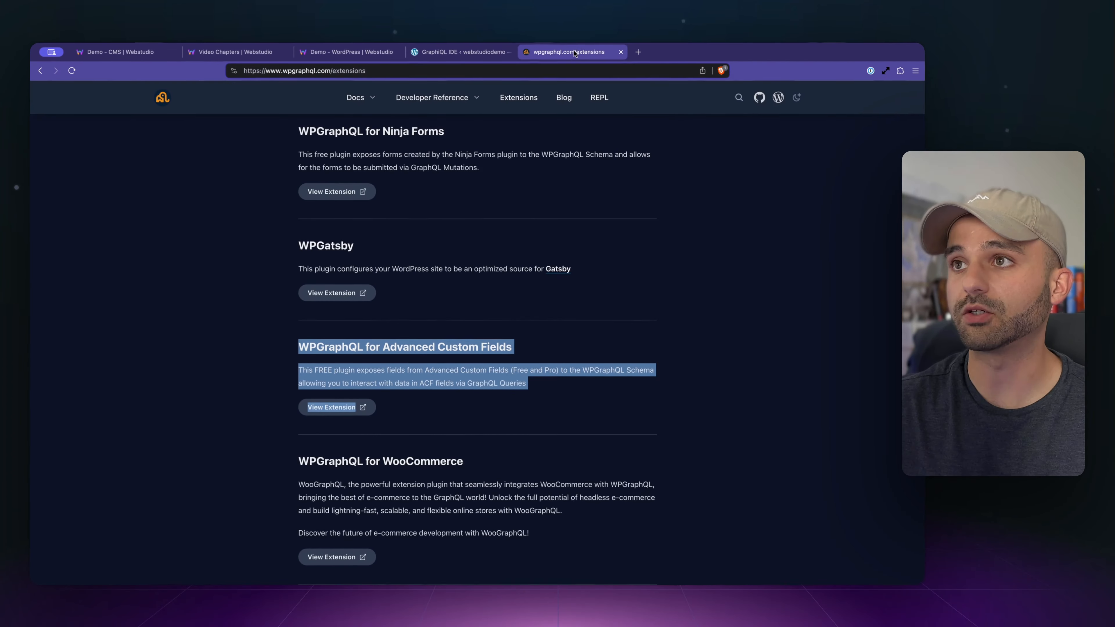
Switch to the WPGraphQL extensions page and highlight the WPGraphQL for Advanced Custom Fields entry.
click(708, 238)
scroll(708, 238, up, 2)
scroll(707, 237, down, 2)
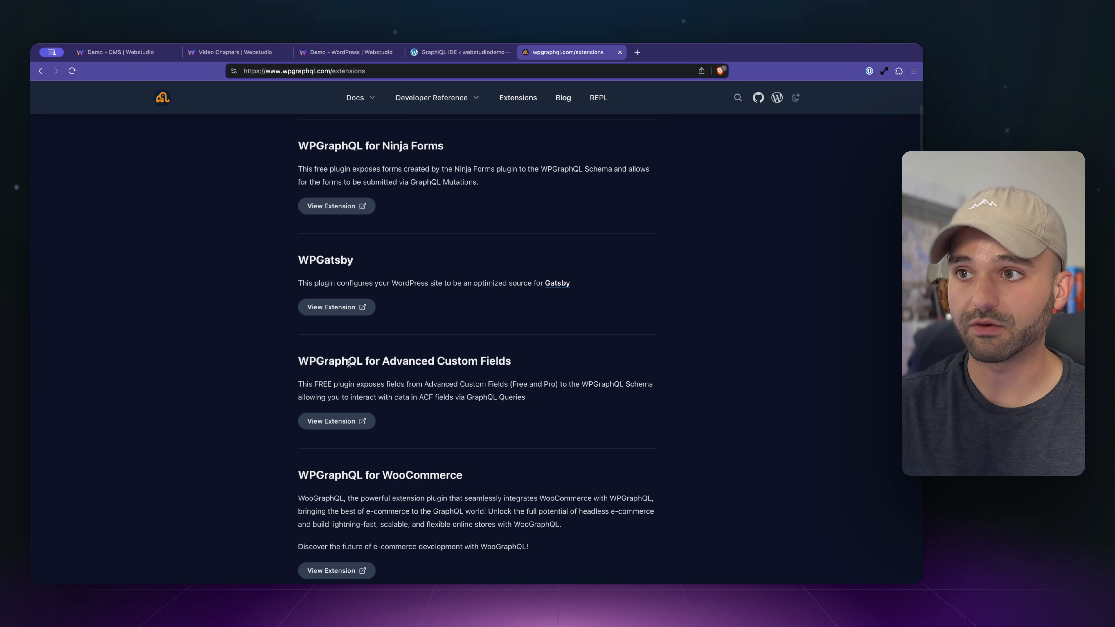
drag(293, 360, 458, 398)
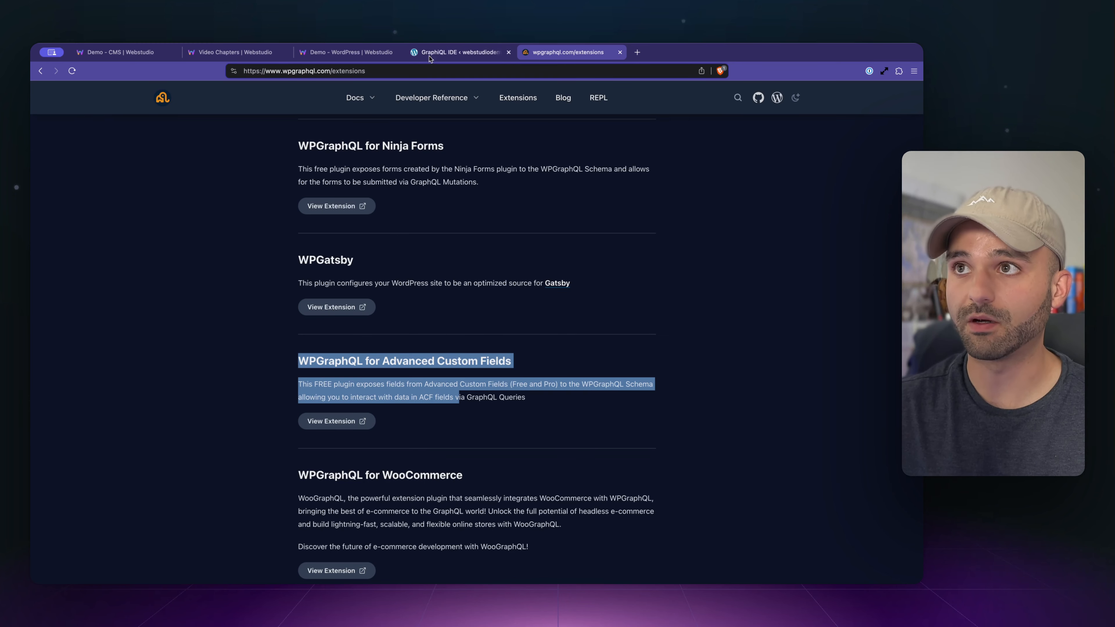
Return to the GraphiQL IDE and add the url and title fields of the post's cTA group to the Blog query.
click(440, 53)
scroll(182, 244, down, 10)
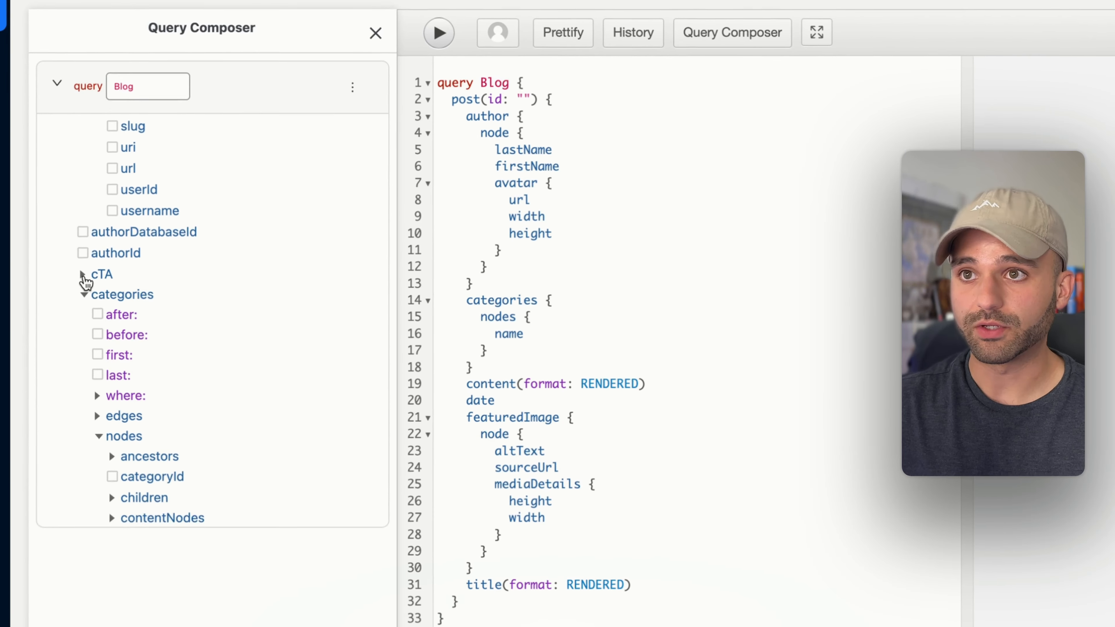
click(183, 233)
click(111, 316)
Turn the post's id argument into the $id query variable and set its idType to SLUG.
scroll(184, 285, up, 15)
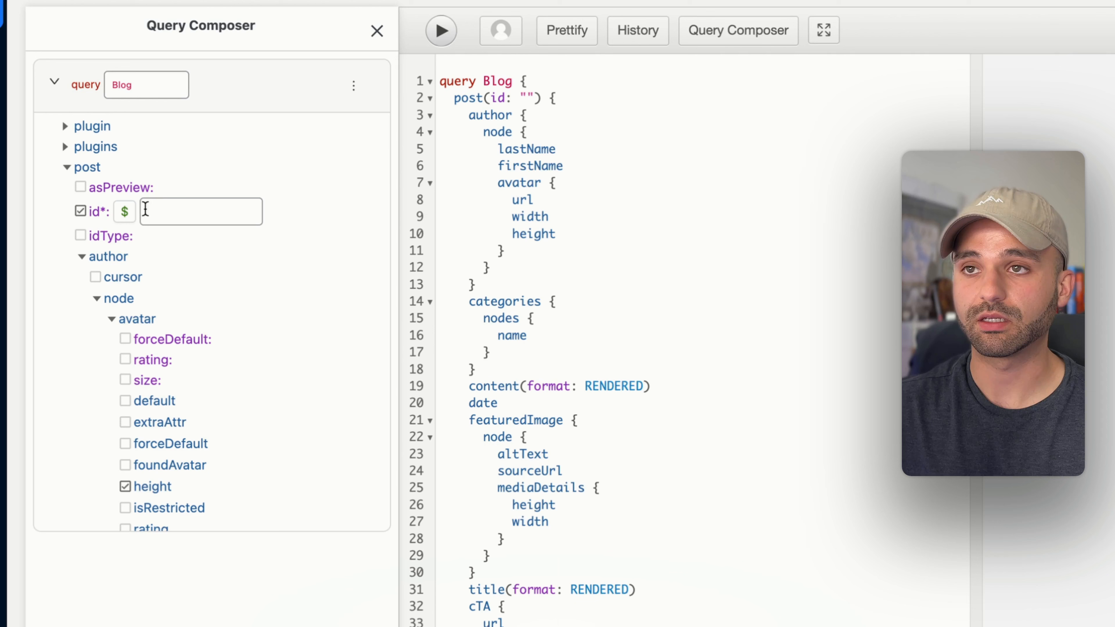
click(172, 210)
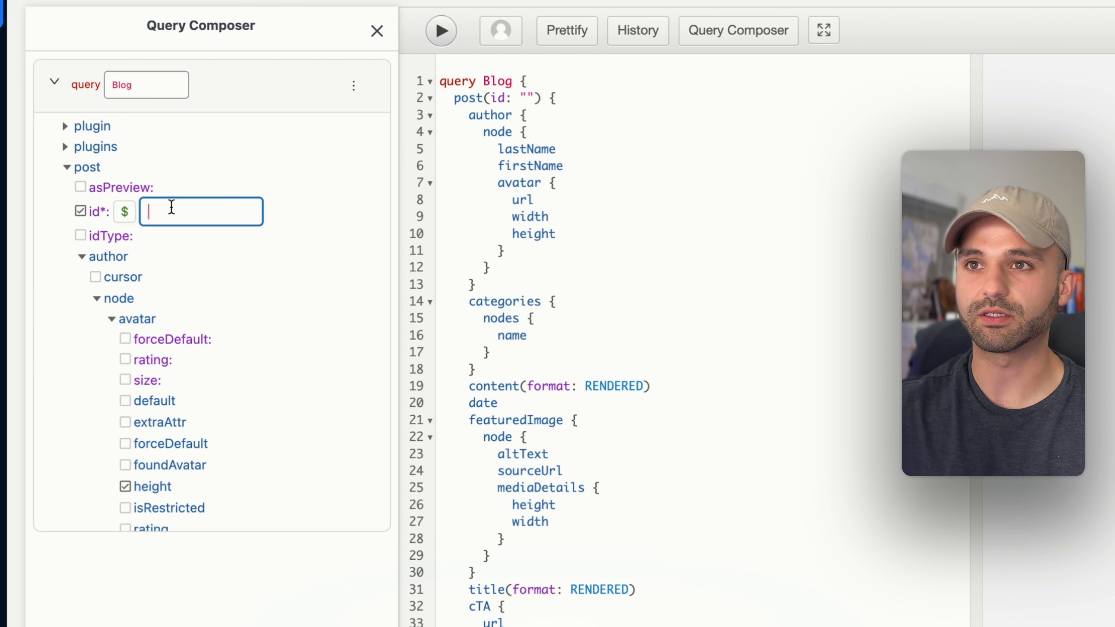
click(125, 213)
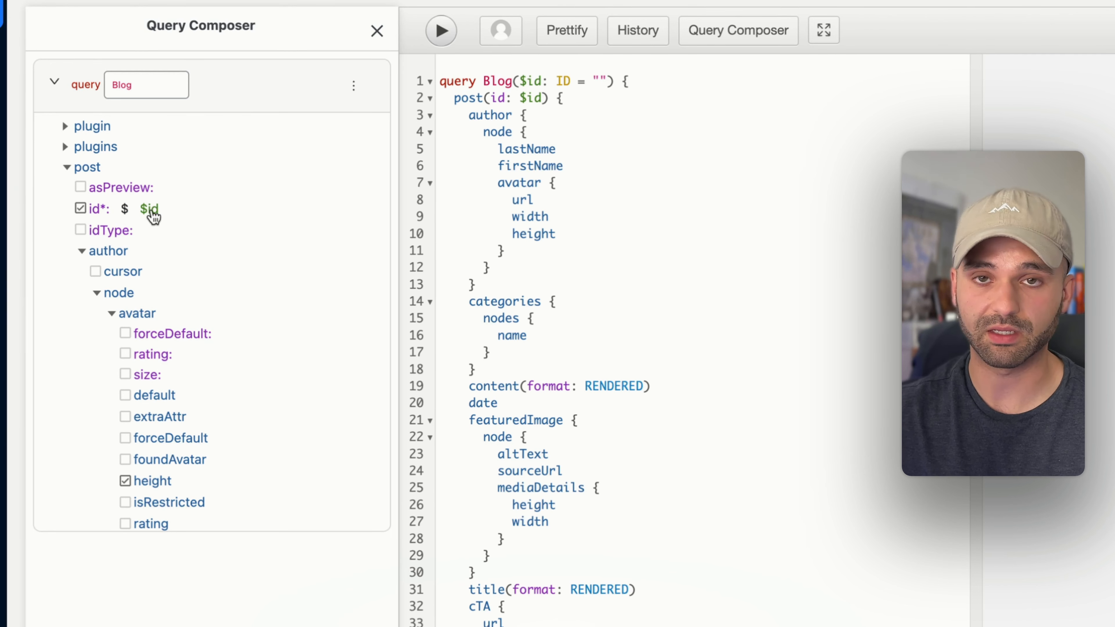
click(111, 237)
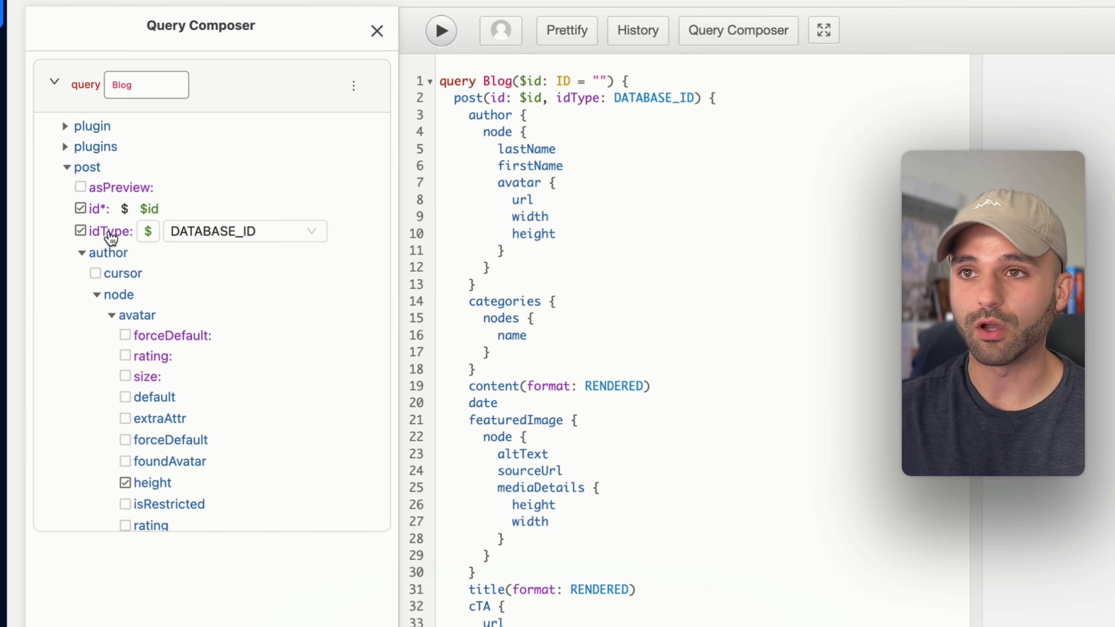
click(218, 233)
click(221, 326)
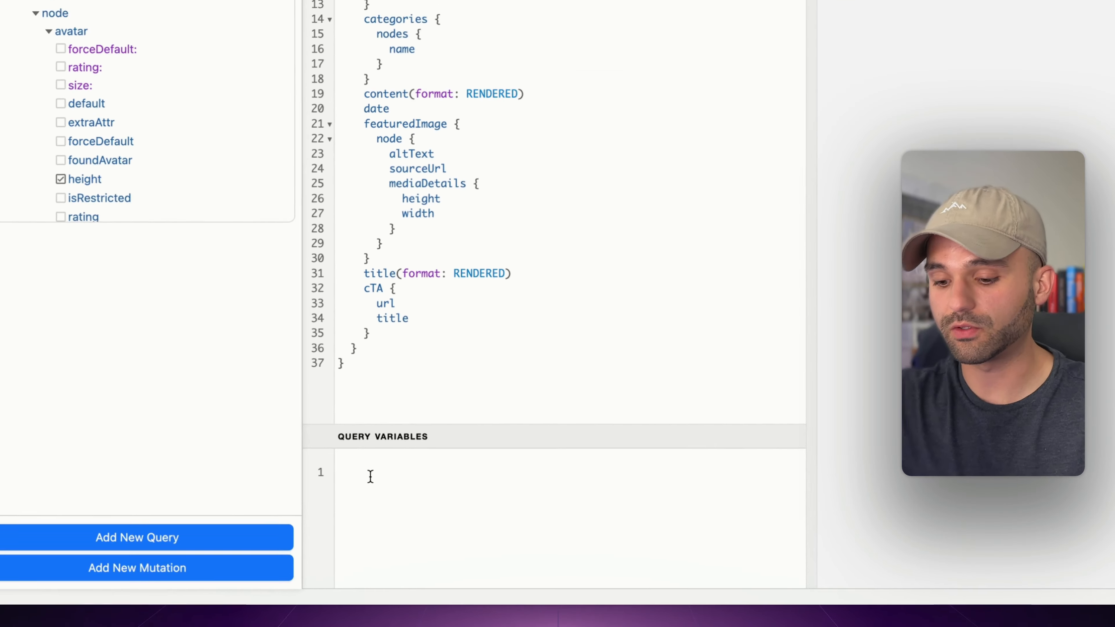
Define the query variables as a JSON object with "id" set to "hello-world".
text({)
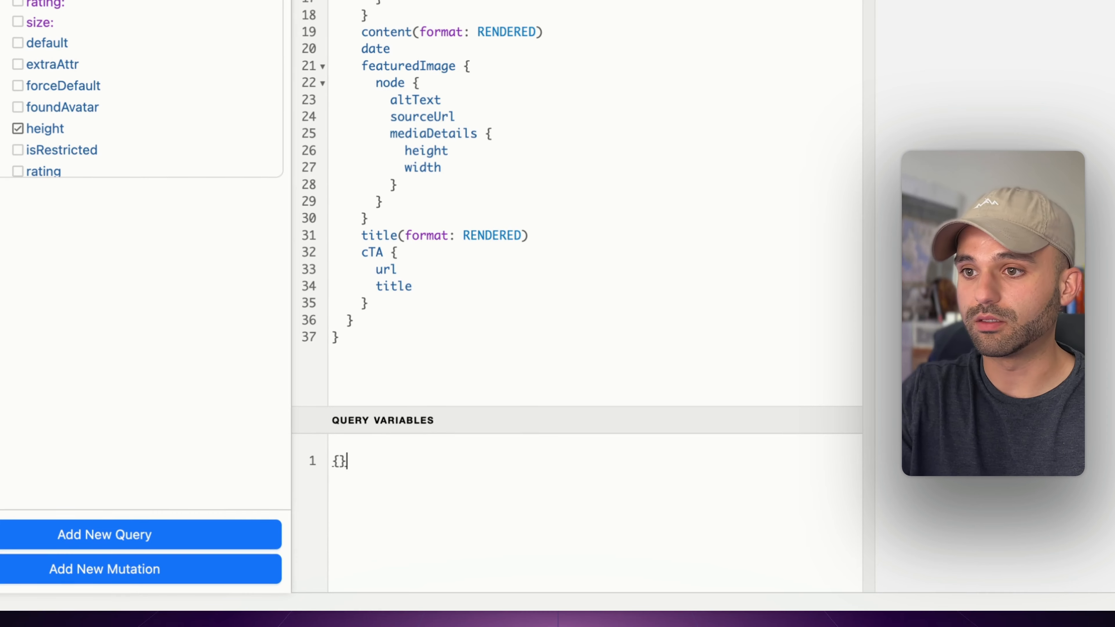
key(Return)
text(i)
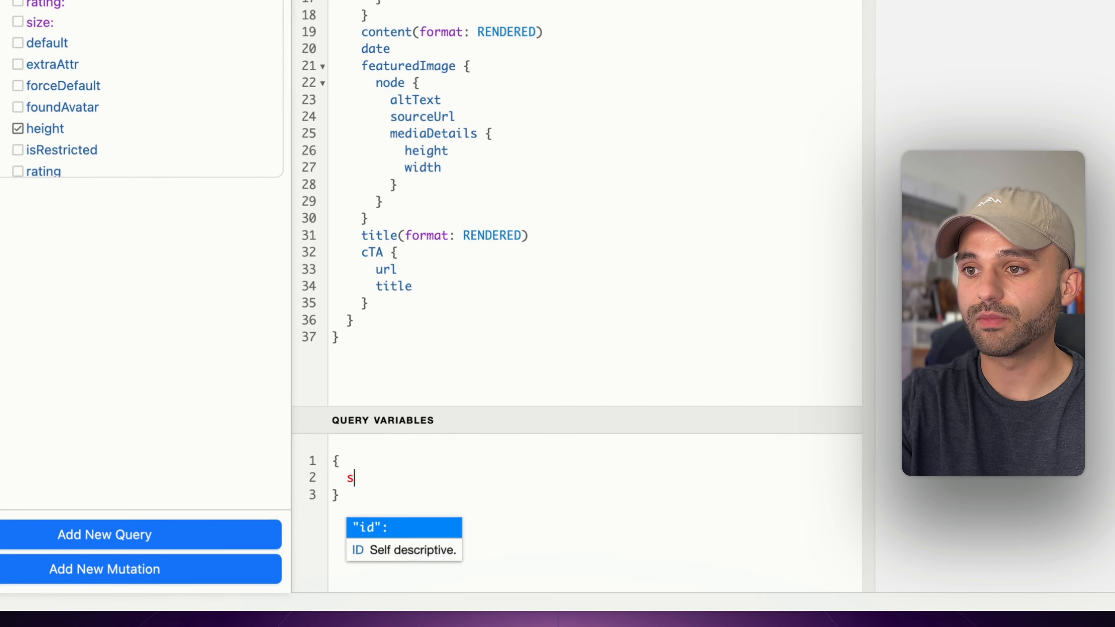
key(Return)
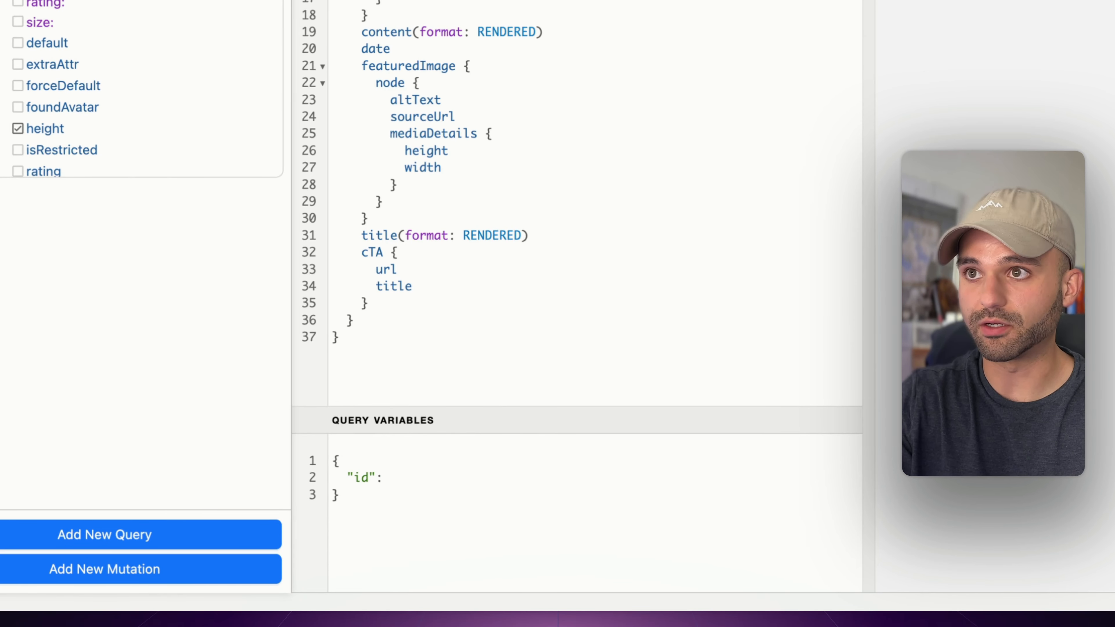
text("hello")
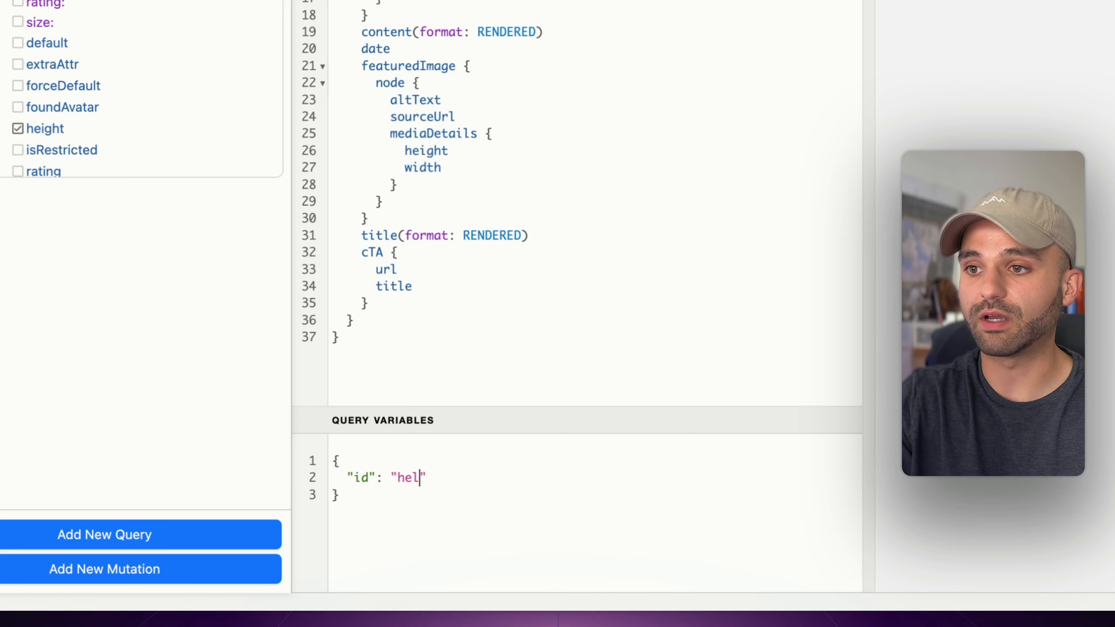
text(-world)
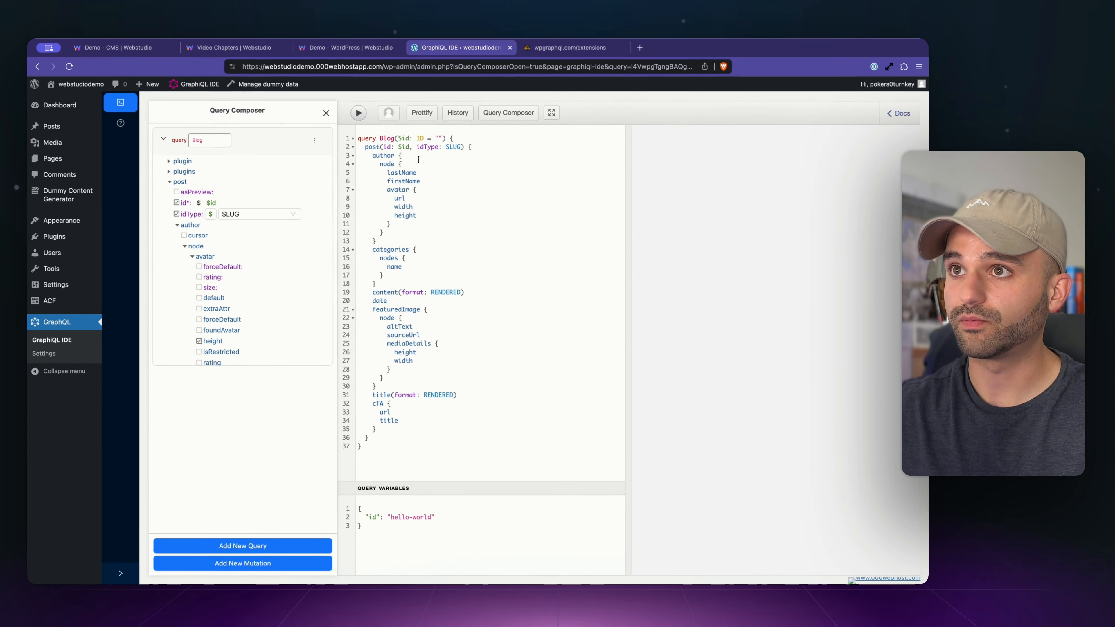
Run the Blog query and review the returned data from the author down to the cTA fields.
key(ctrl+Return)
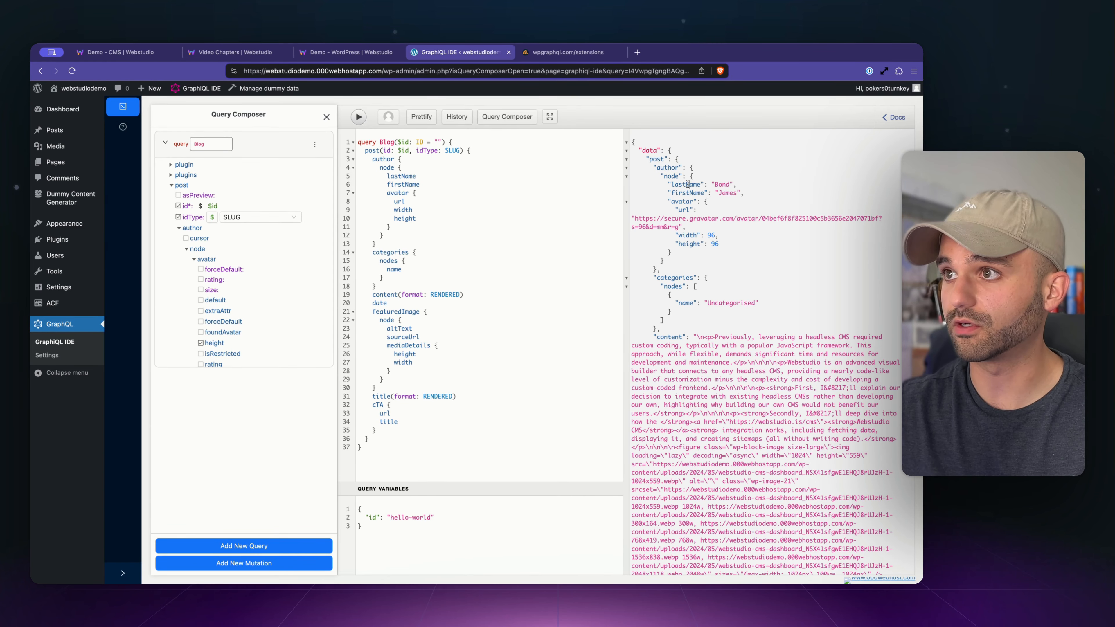
double_click(687, 192)
scroll(707, 389, down, 15)
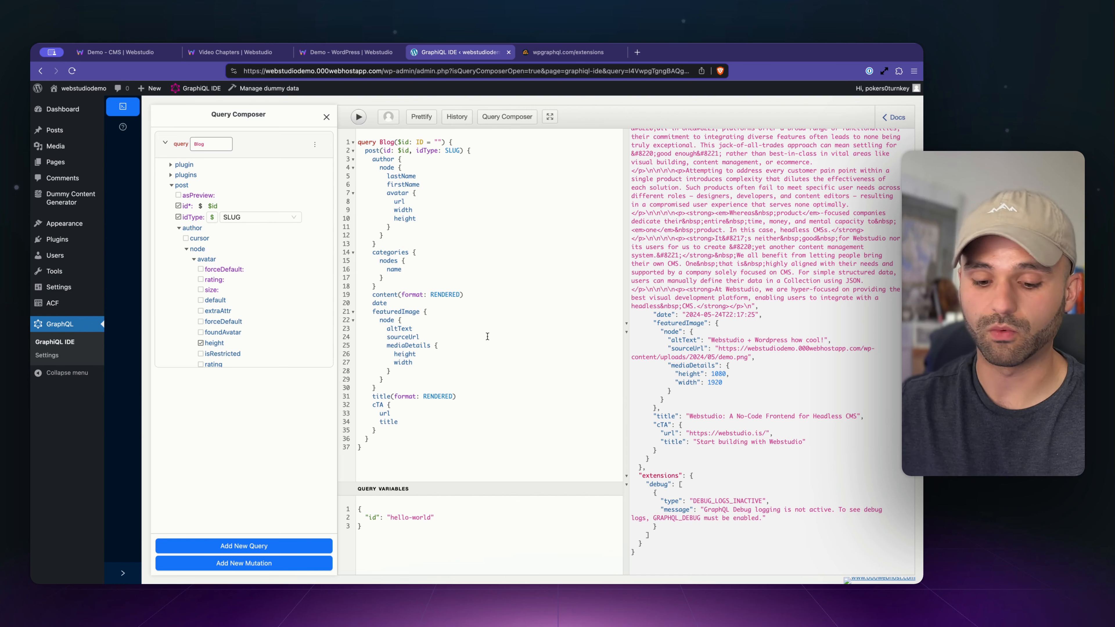
Copy the whole Blog query and paste it as the query of a new GraphQL variable on the Body in Webstudio's WordPress demo.
key(super+a)
click(314, 53)
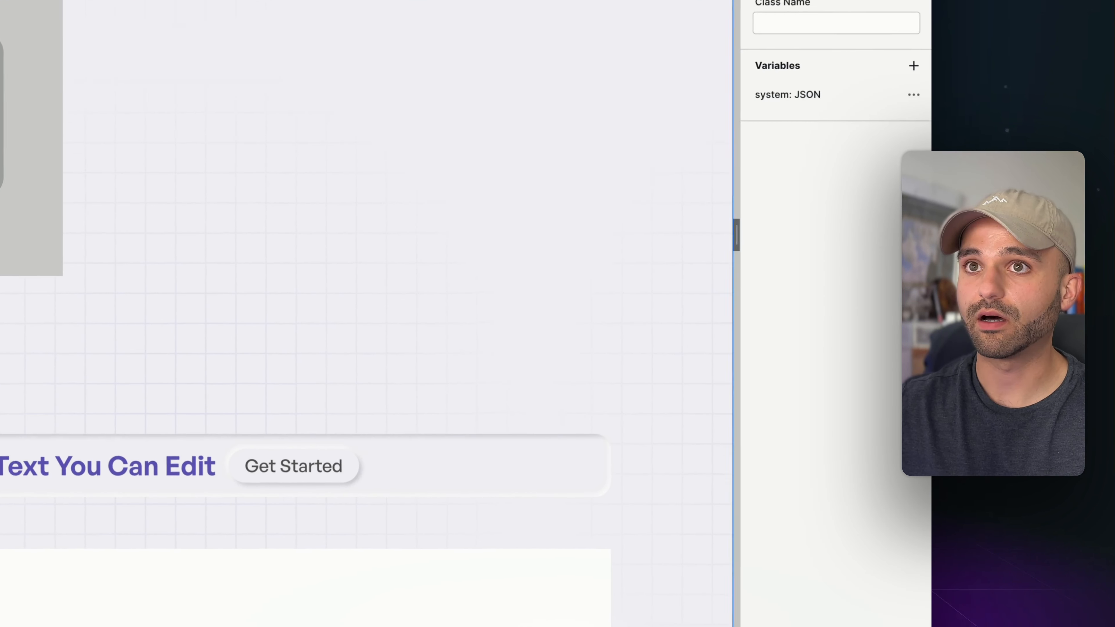
click(915, 51)
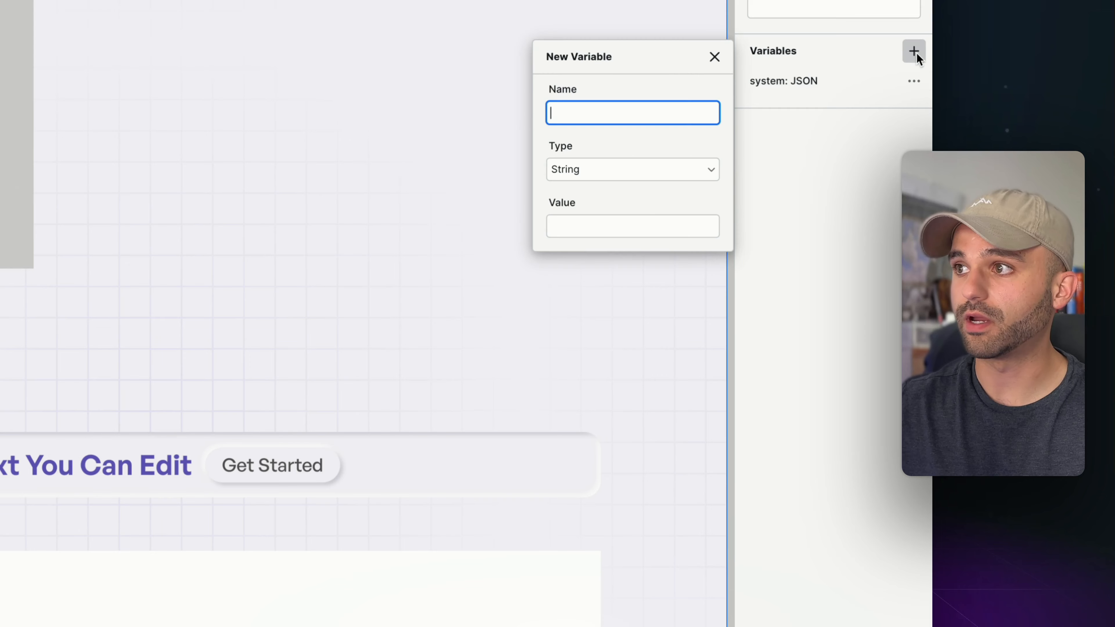
click(630, 174)
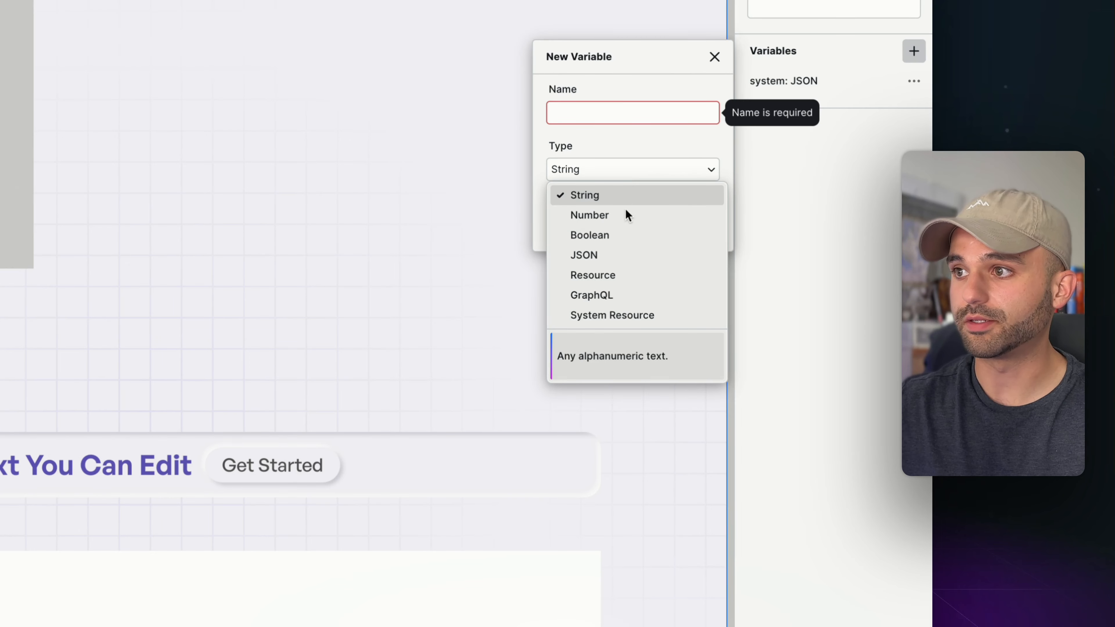
click(620, 298)
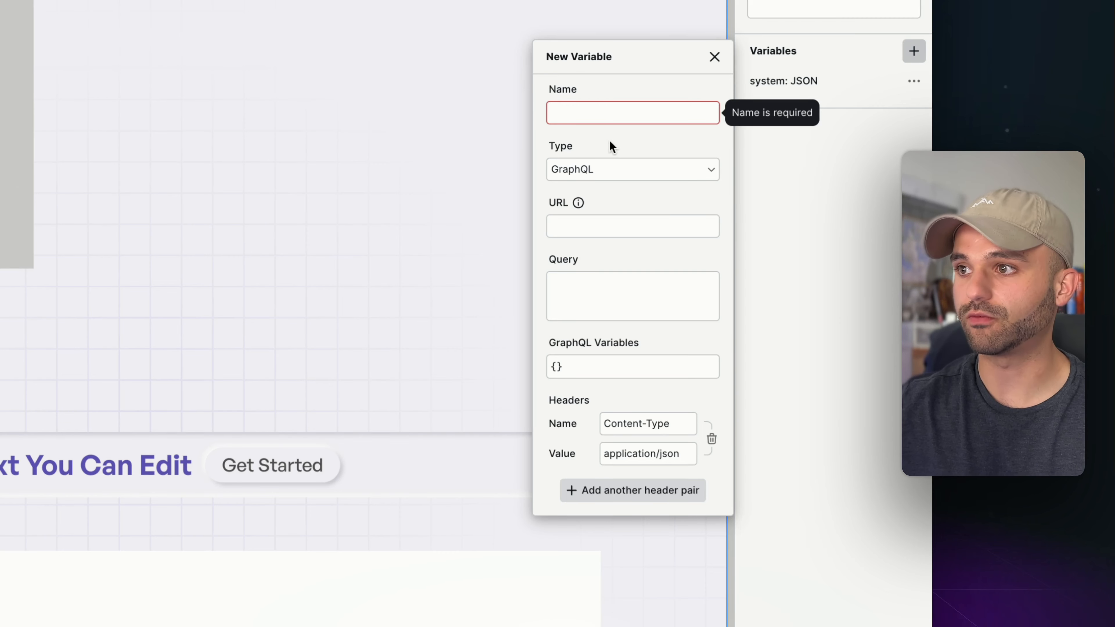
click(587, 285)
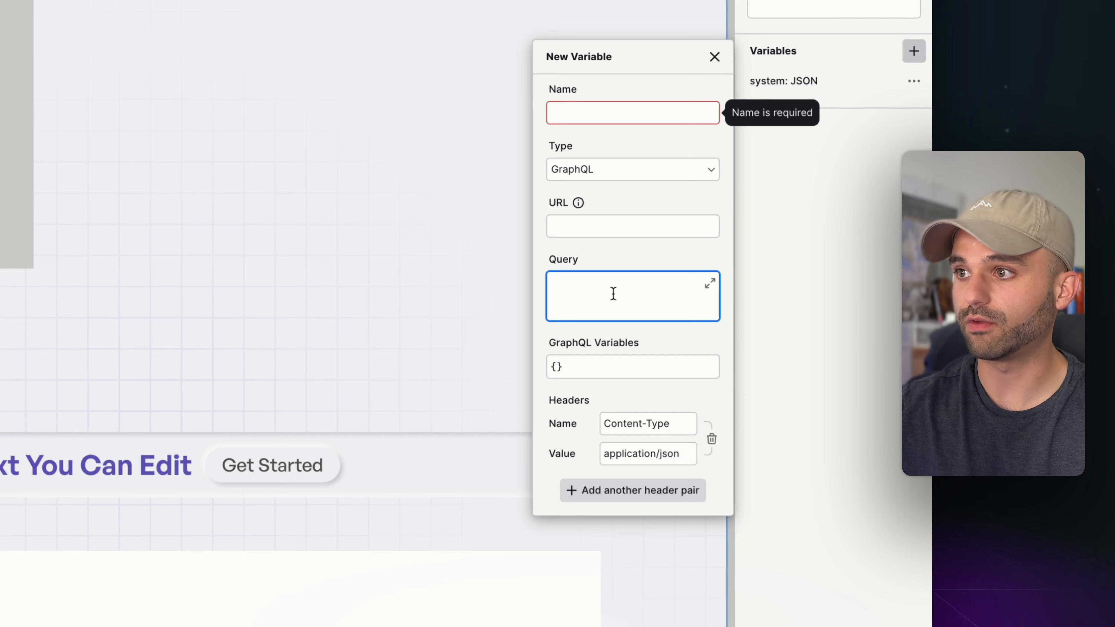
key(ctrl+v)
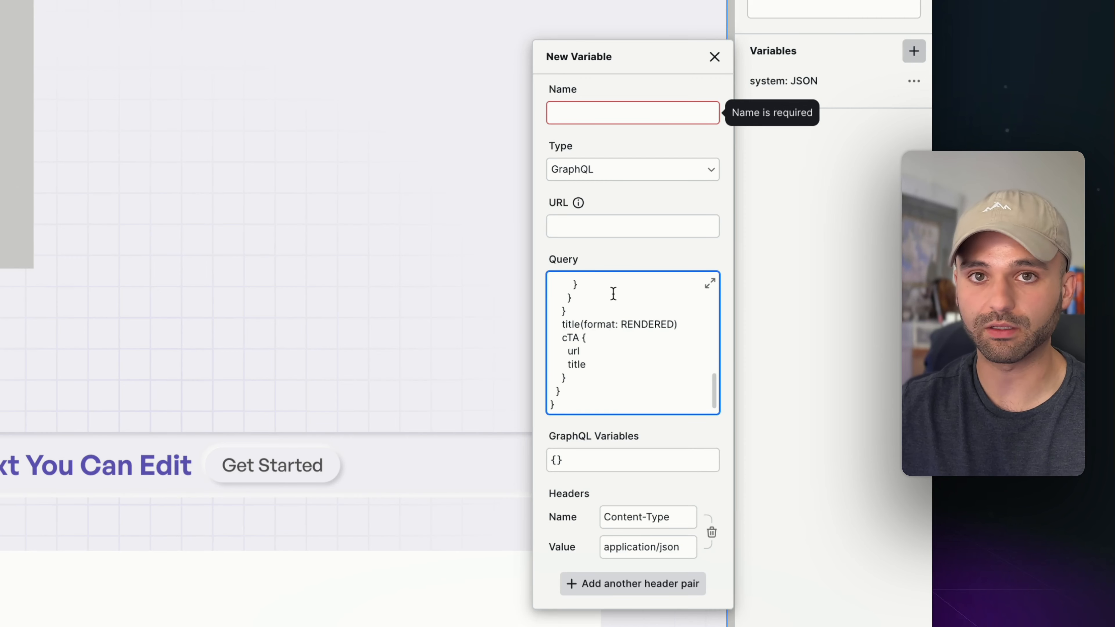
click(606, 118)
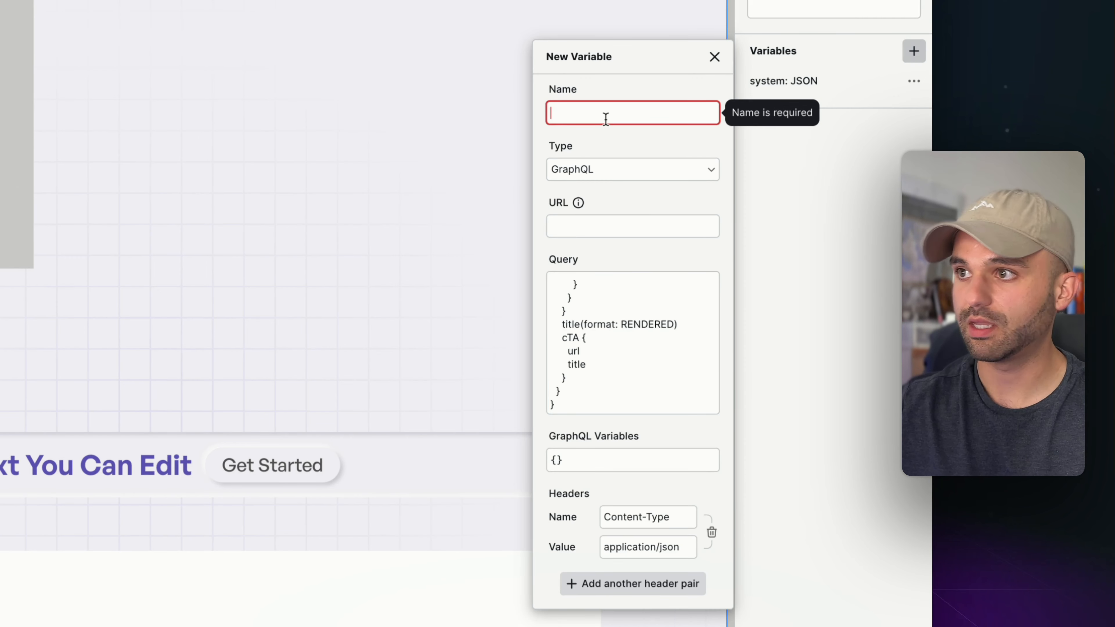
text(CMS Data)
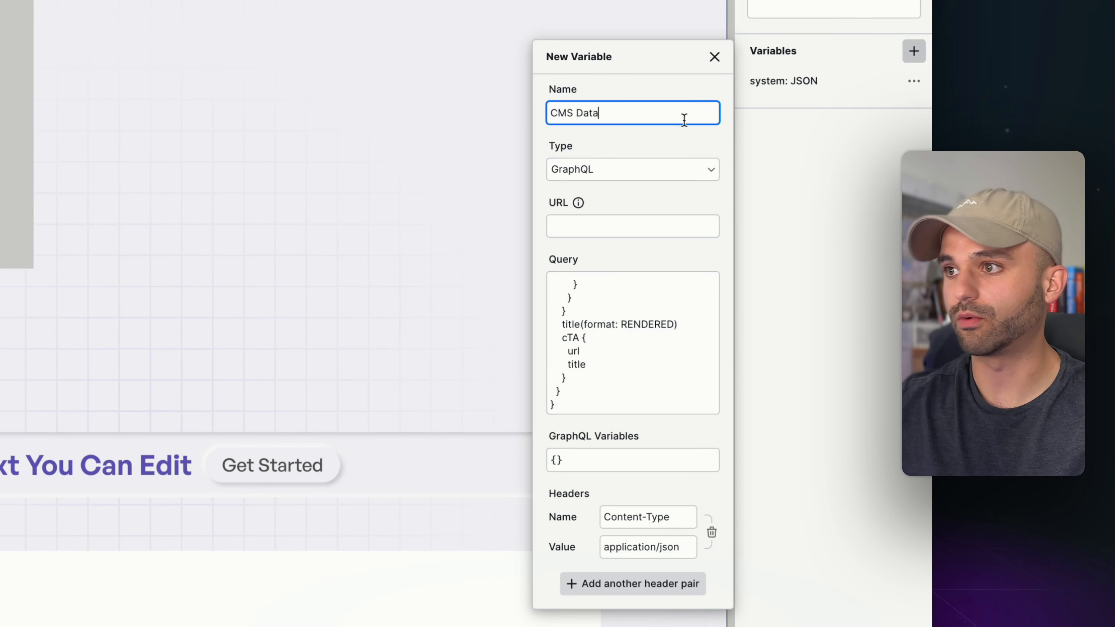
click(620, 226)
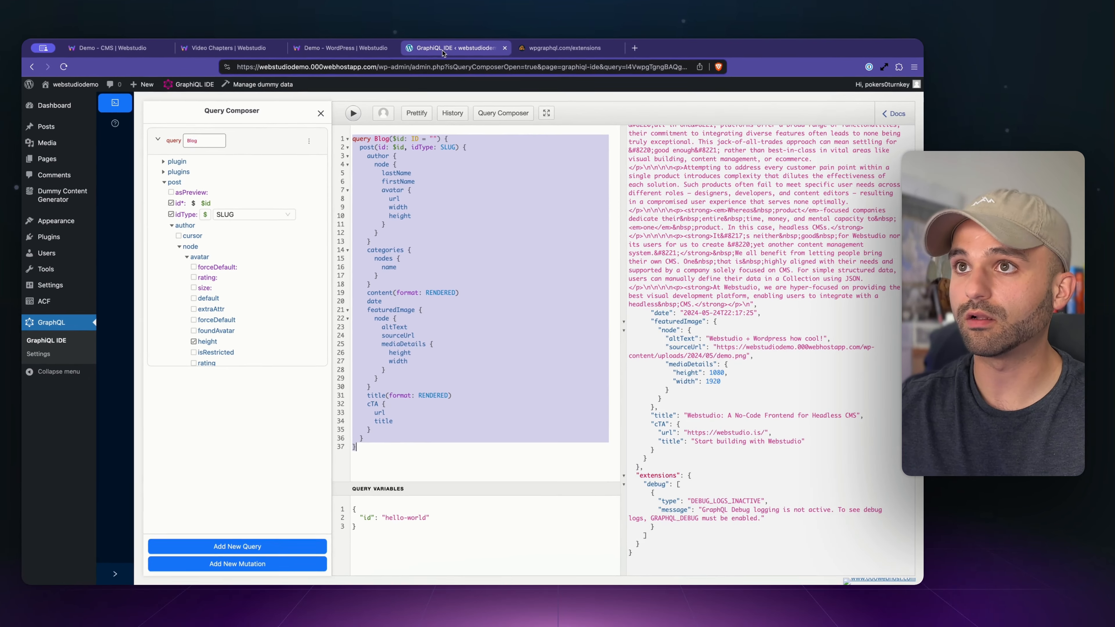
key(ctrl+a)
click(380, 73)
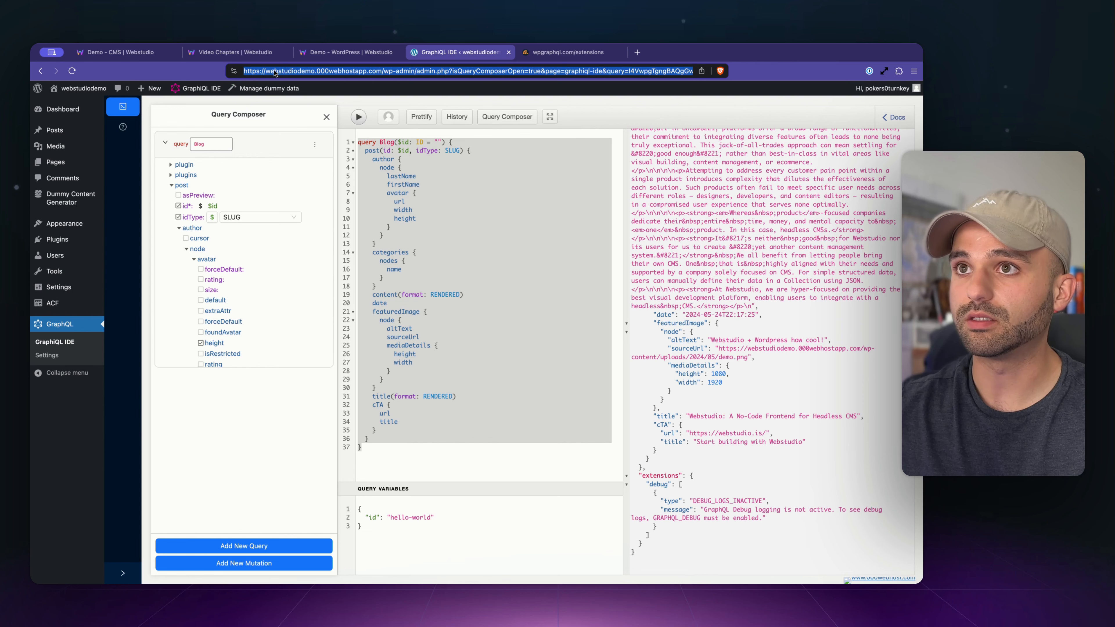
drag(381, 70, 244, 71)
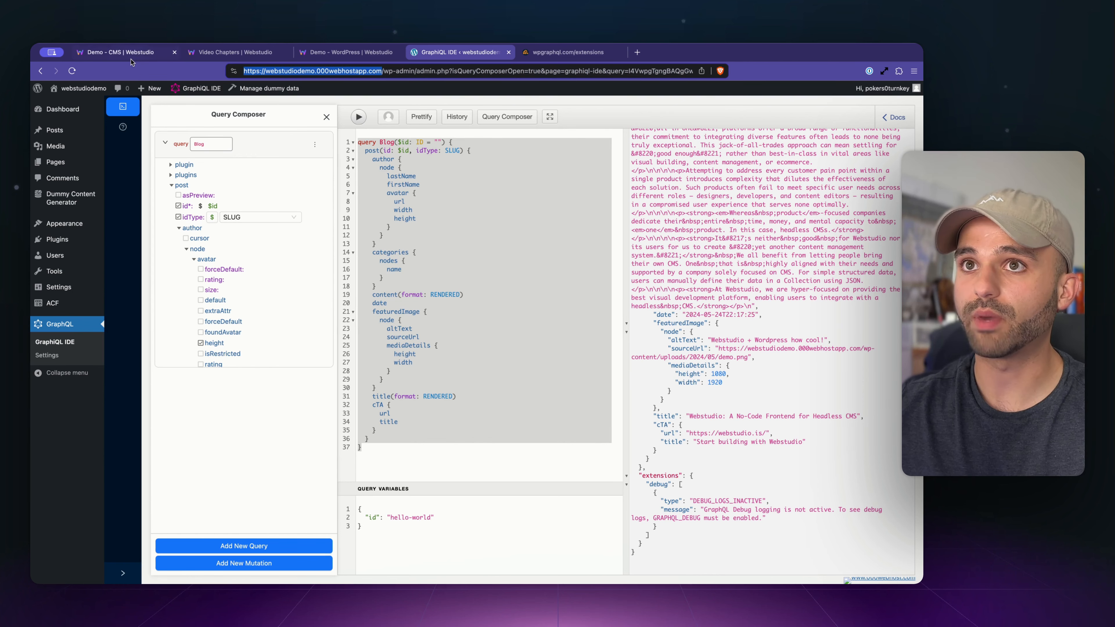
click(329, 52)
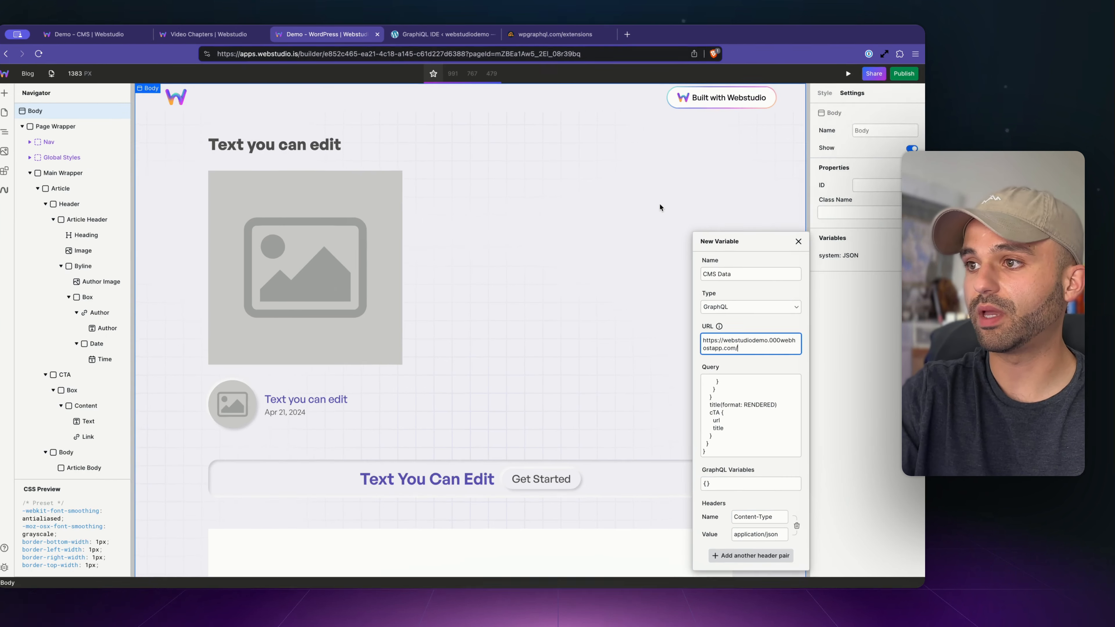
text(/graphql)
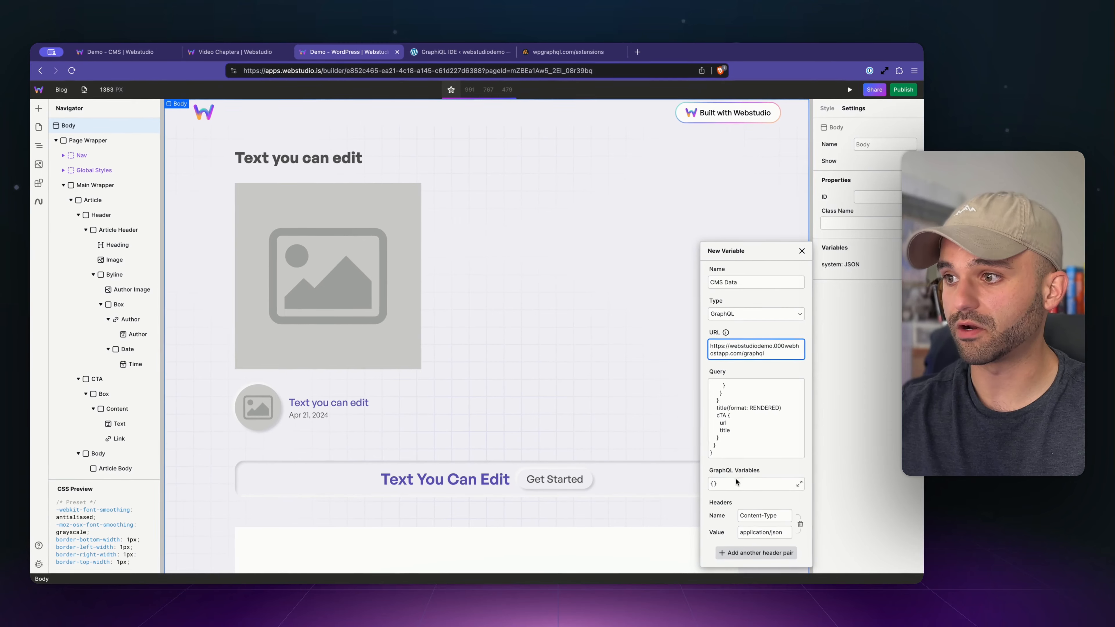
Copy the query variables JSON from the GraphiQL IDE into the GraphQL Variables of CMS Data in Webstudio.
click(461, 52)
click(437, 501)
key(super+a)
key(super+c)
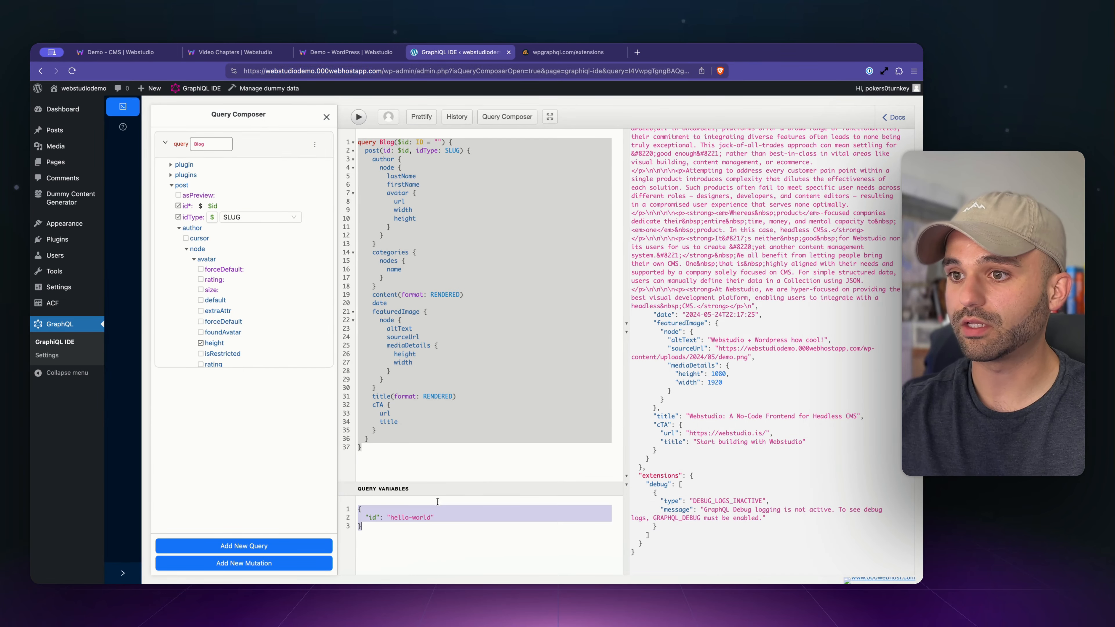
click(349, 51)
click(779, 481)
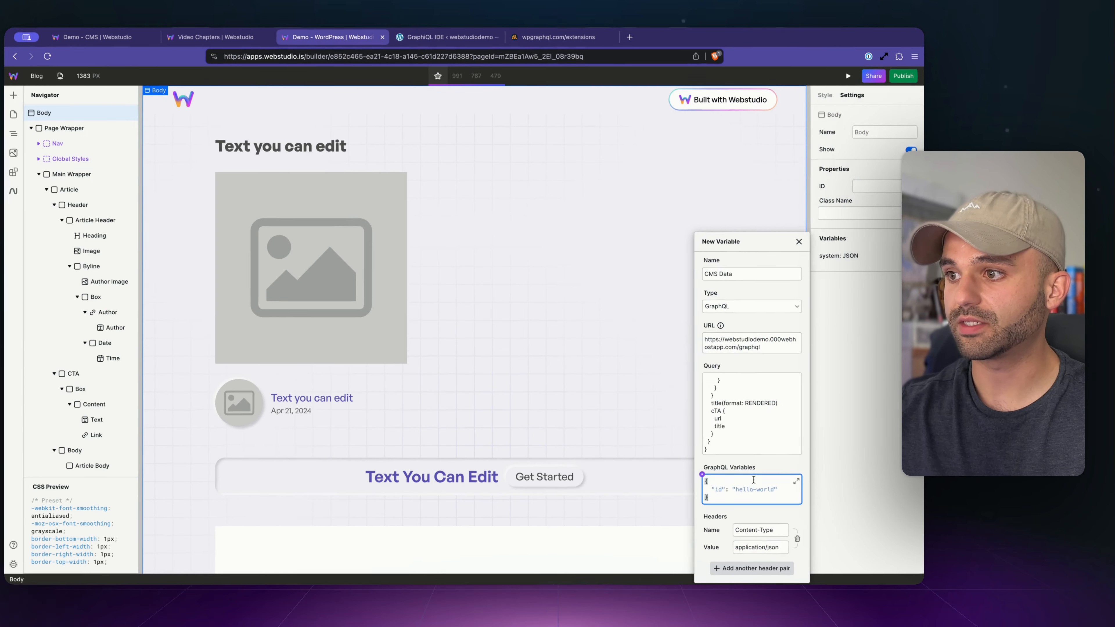
key(super+v)
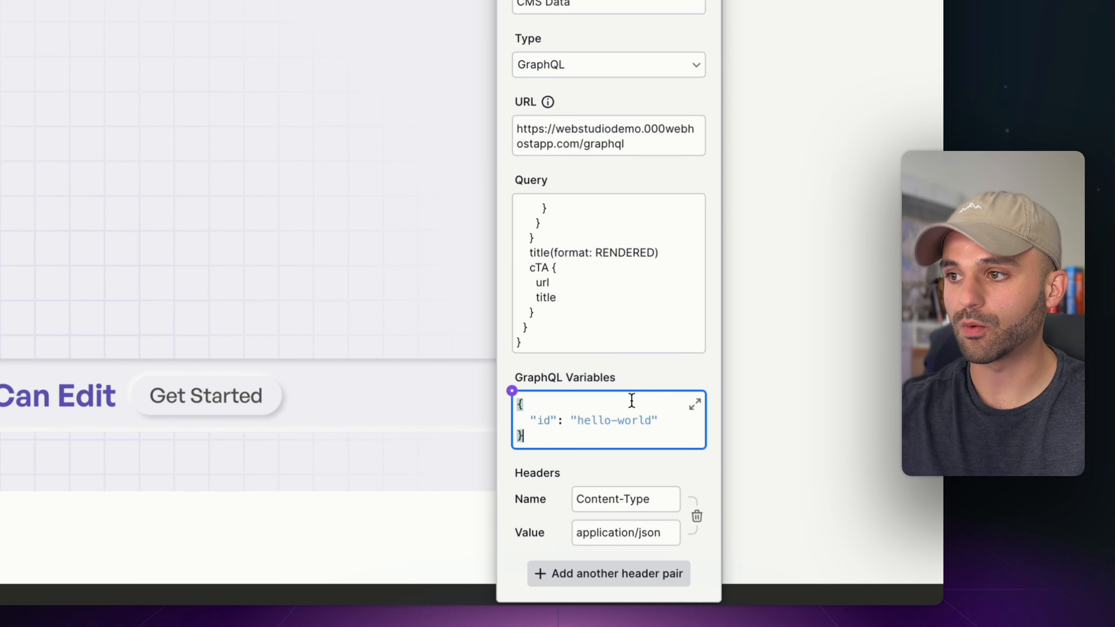
Open the binding for the GraphQL Variables and remove the quotation marks around the id key in its expression.
drag(578, 423, 658, 419)
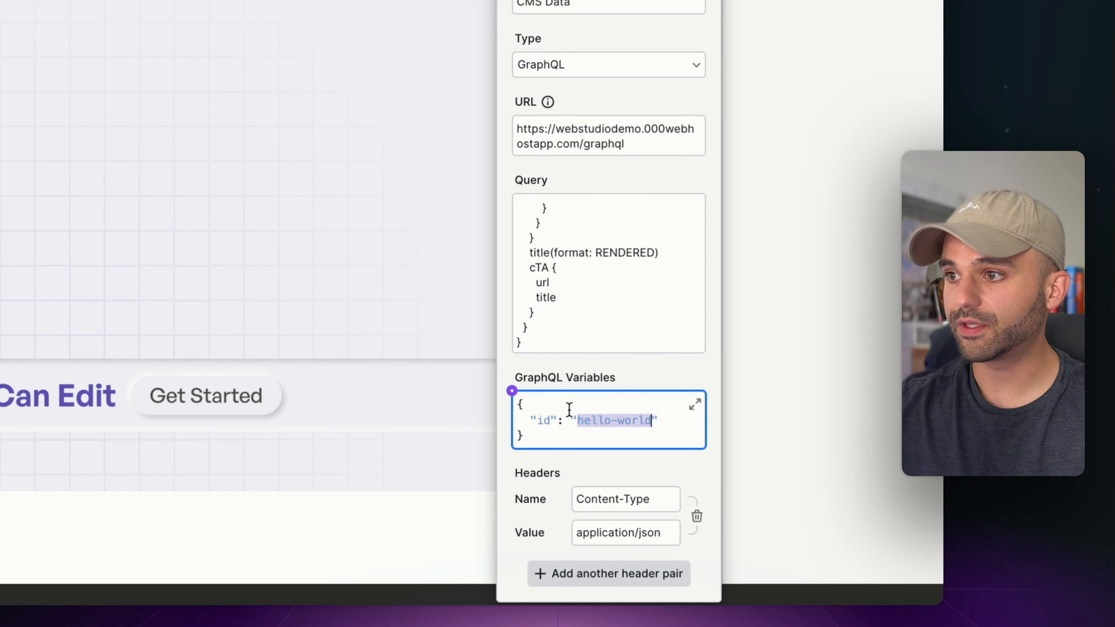
click(512, 390)
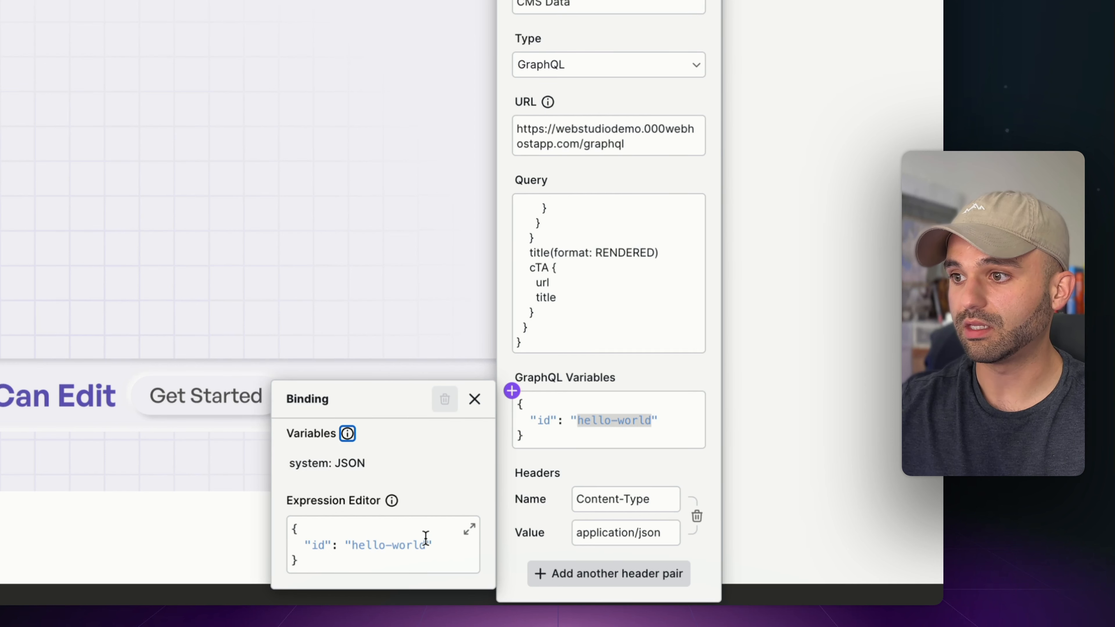
click(330, 545)
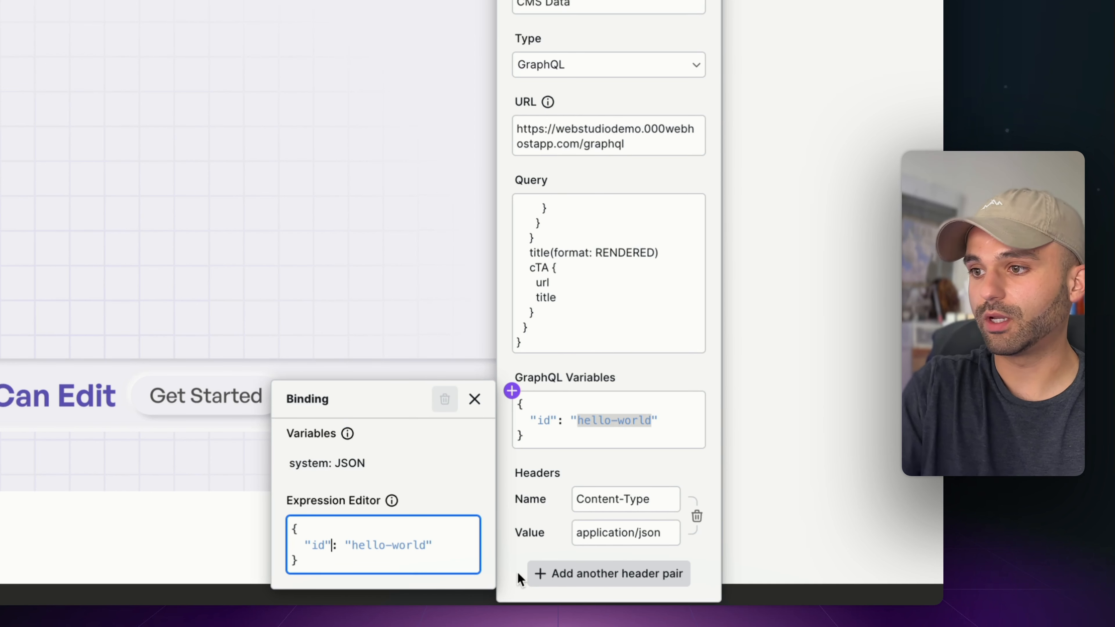
key(BackSpace)
key(Left)
key(Left)
key(Left)
key(BackSpace)
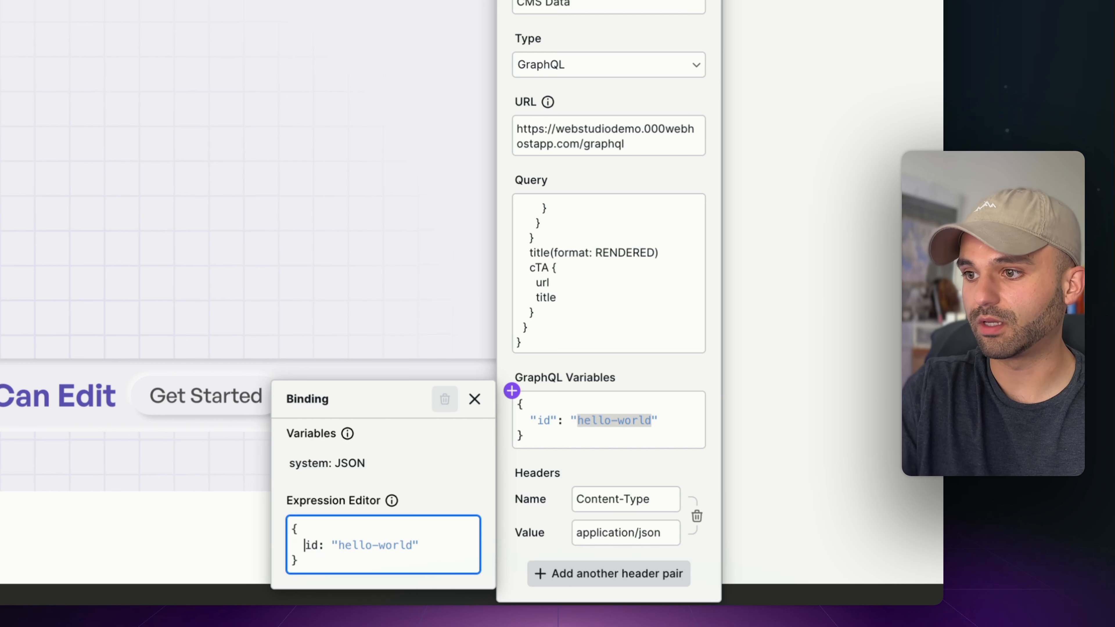
Replace the id value in the GraphQL Variables expression with system.params.slug and close the CMS Data settings.
key(Right)
key(Right)
key(Right)
key(Right)
key(shift+End)
key(BackSpace)
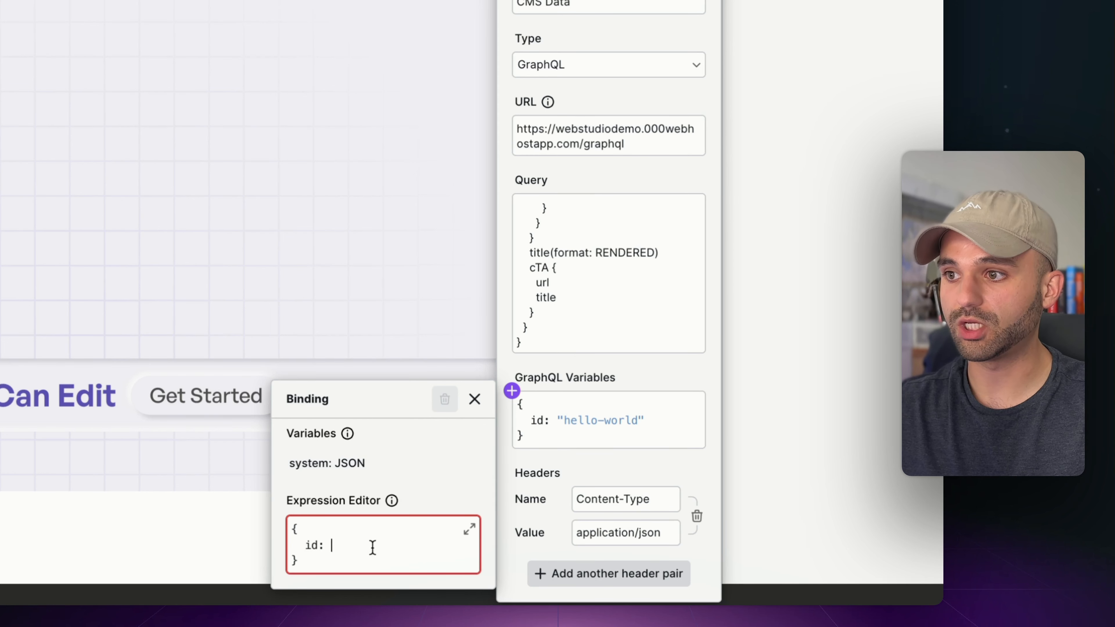
text(sy)
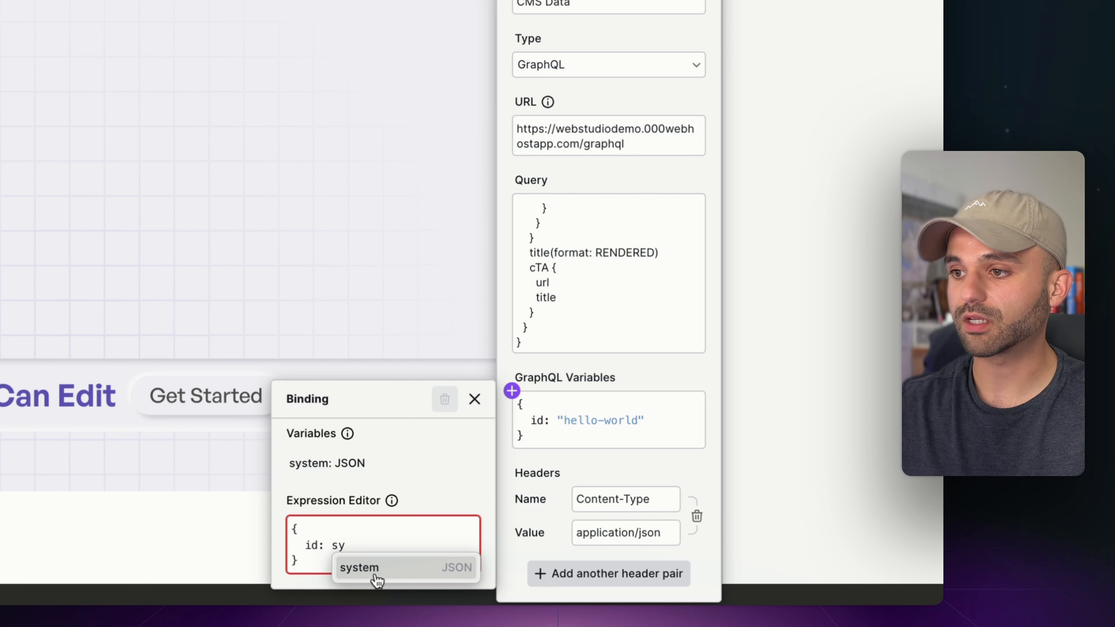
click(375, 575)
text(.)
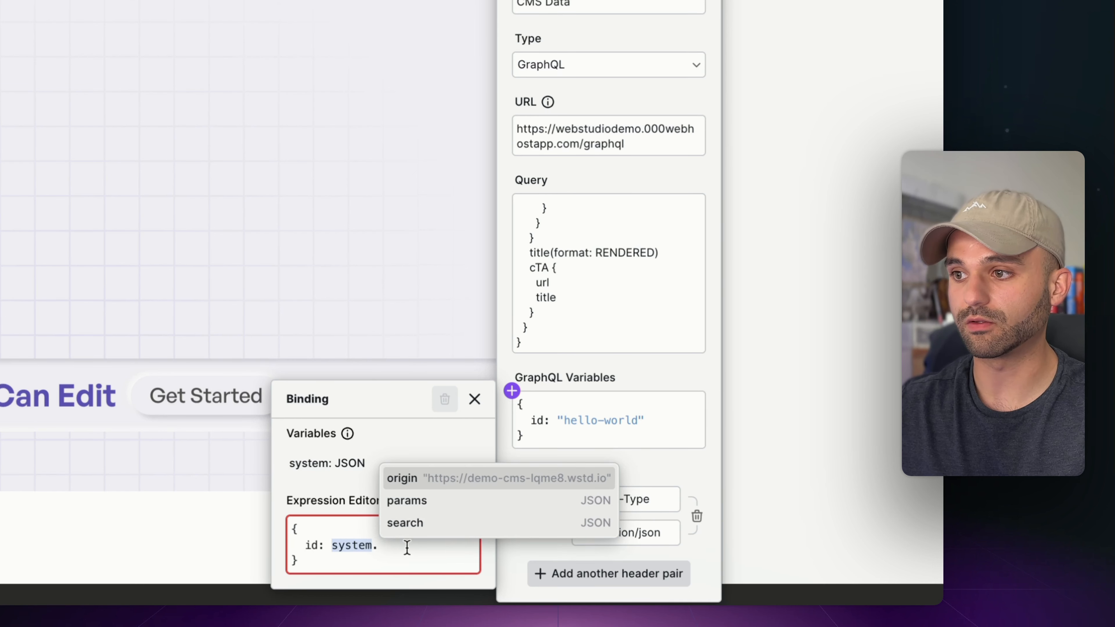
click(441, 506)
text(.)
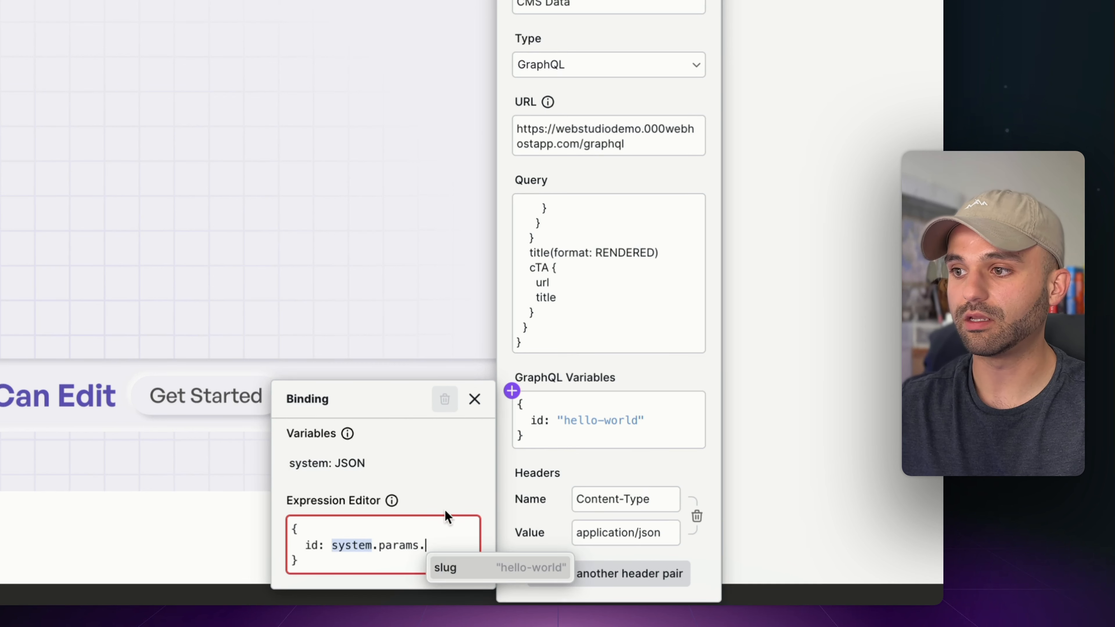
click(546, 571)
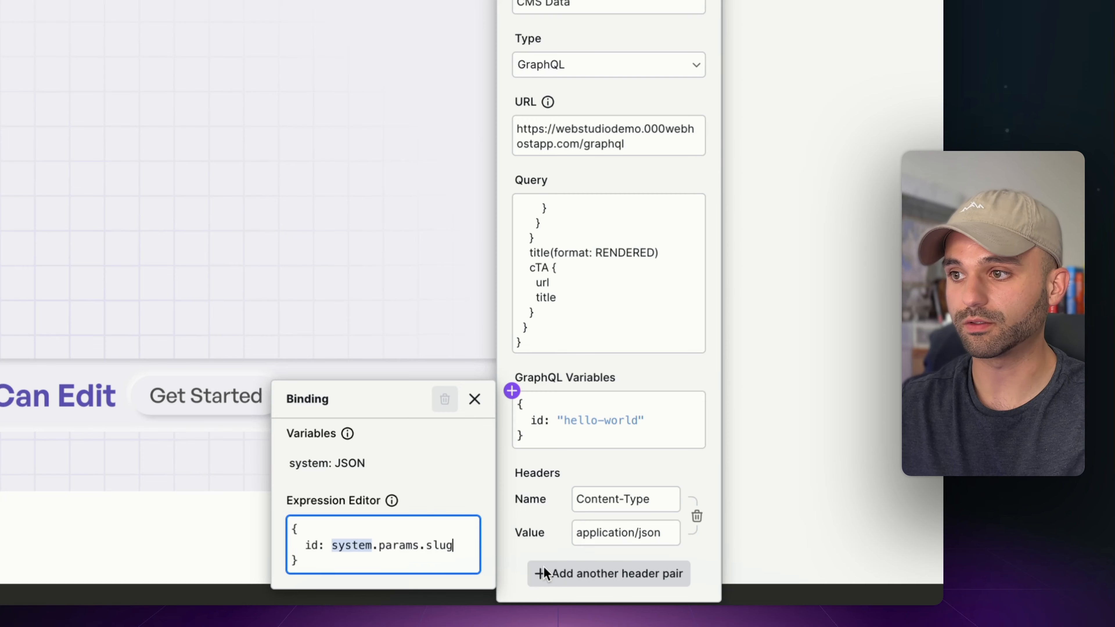
click(665, 371)
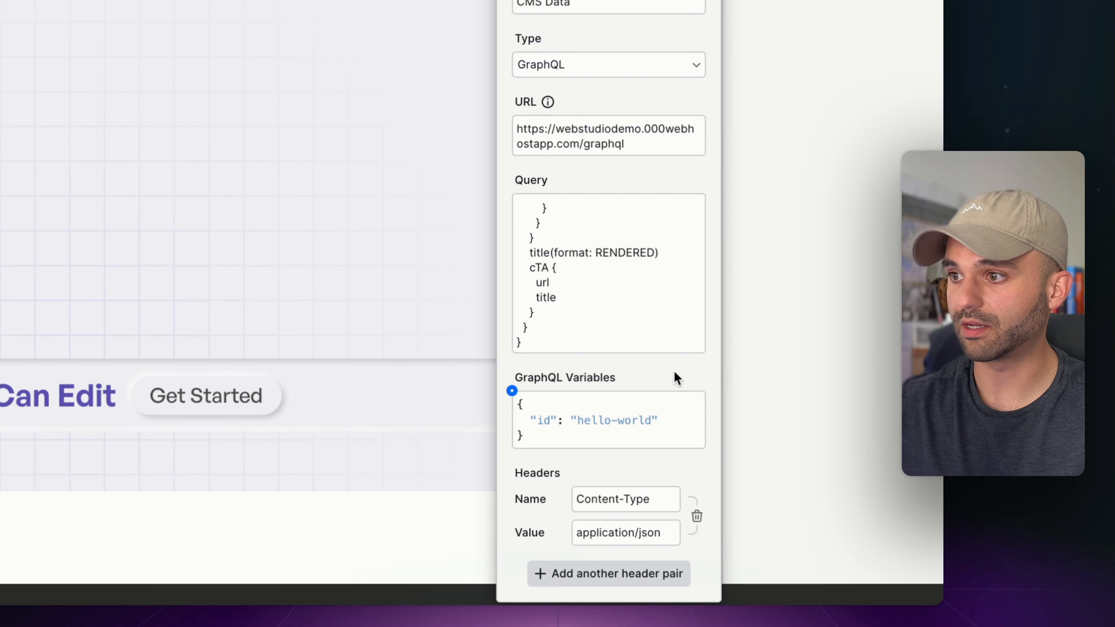
click(806, 330)
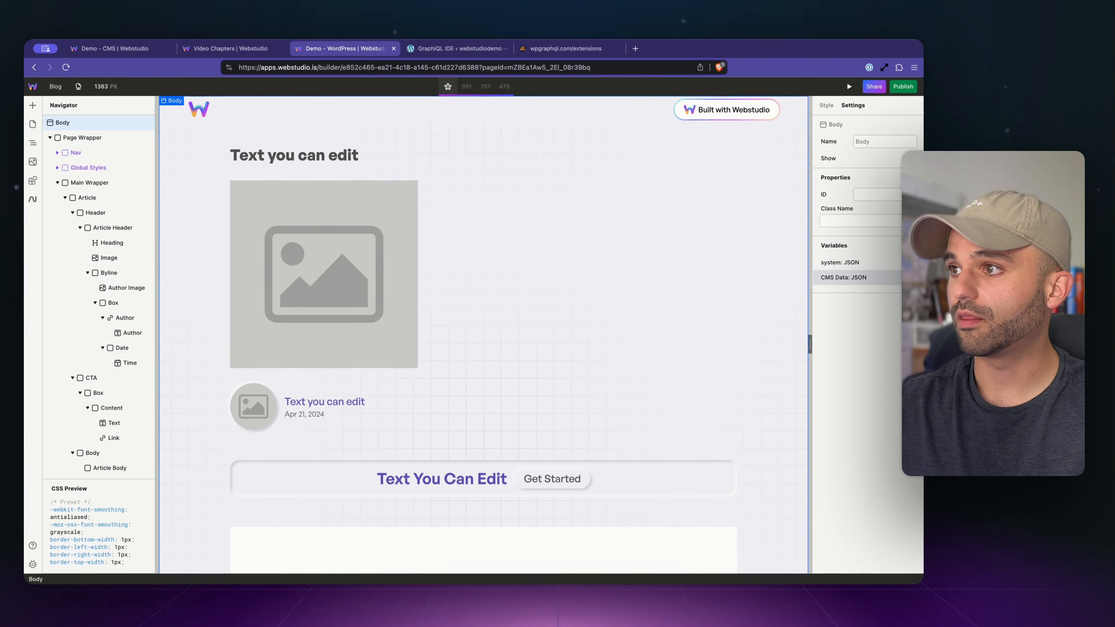
Inspect the value of the CMS Data variable and look through the returned JSON.
click(893, 279)
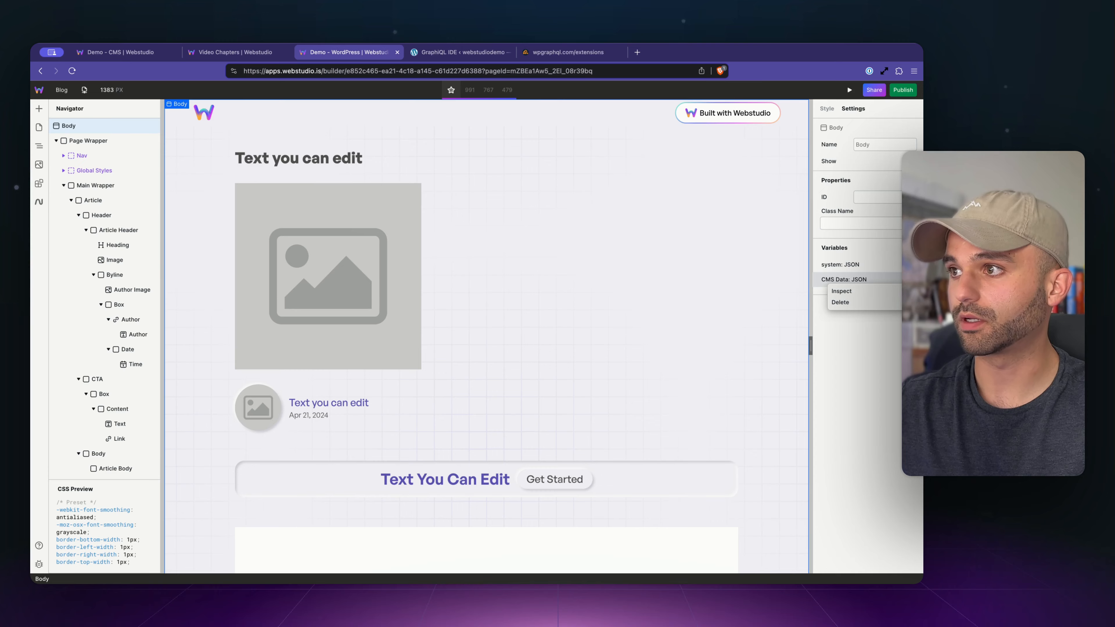
click(893, 289)
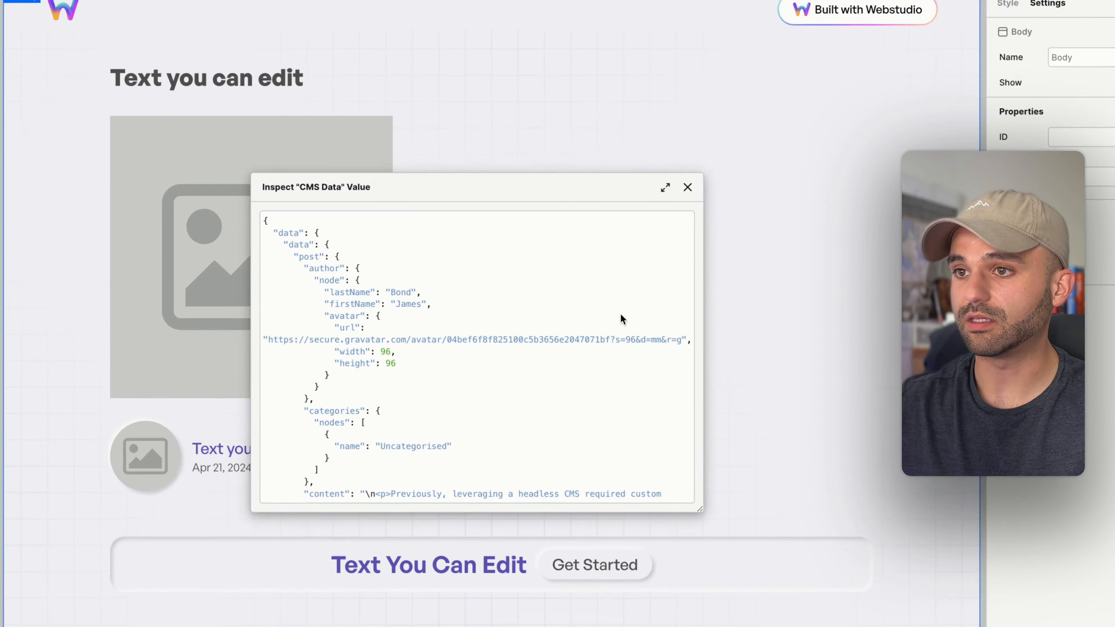
scroll(571, 313, down, 5)
scroll(572, 314, up, 5)
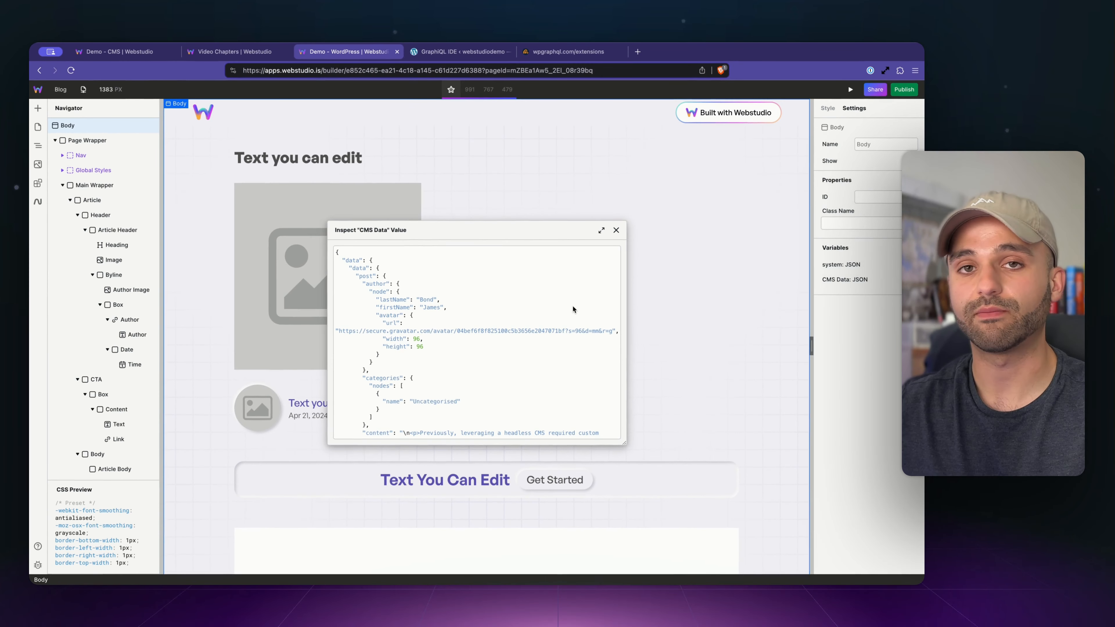
Mark chapter 3, Fetch CMS data, as done on the Video Chapters page and return to the WordPress demo.
click(246, 54)
click(423, 327)
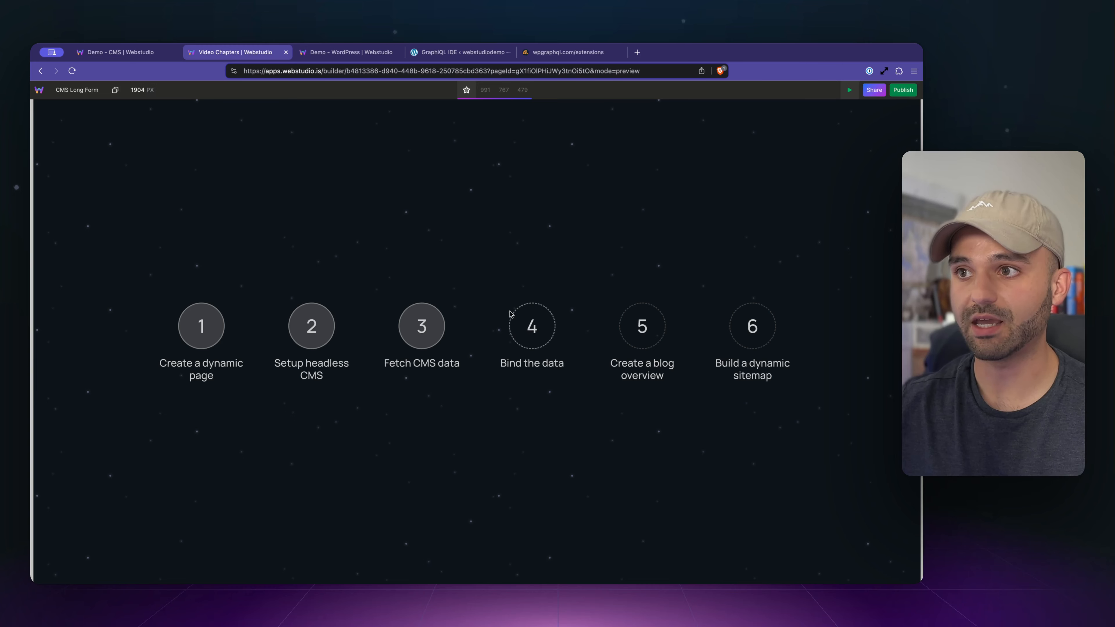
click(351, 56)
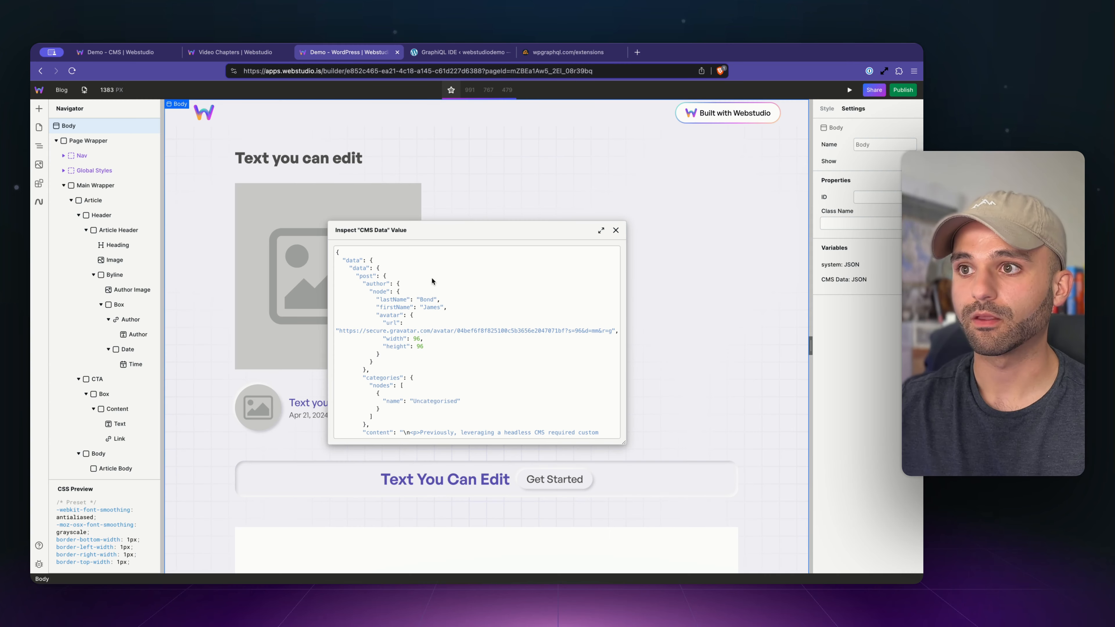
Examine the author's last and first name in the inspected CMS Data value and close the inspector.
double_click(428, 299)
click(432, 307)
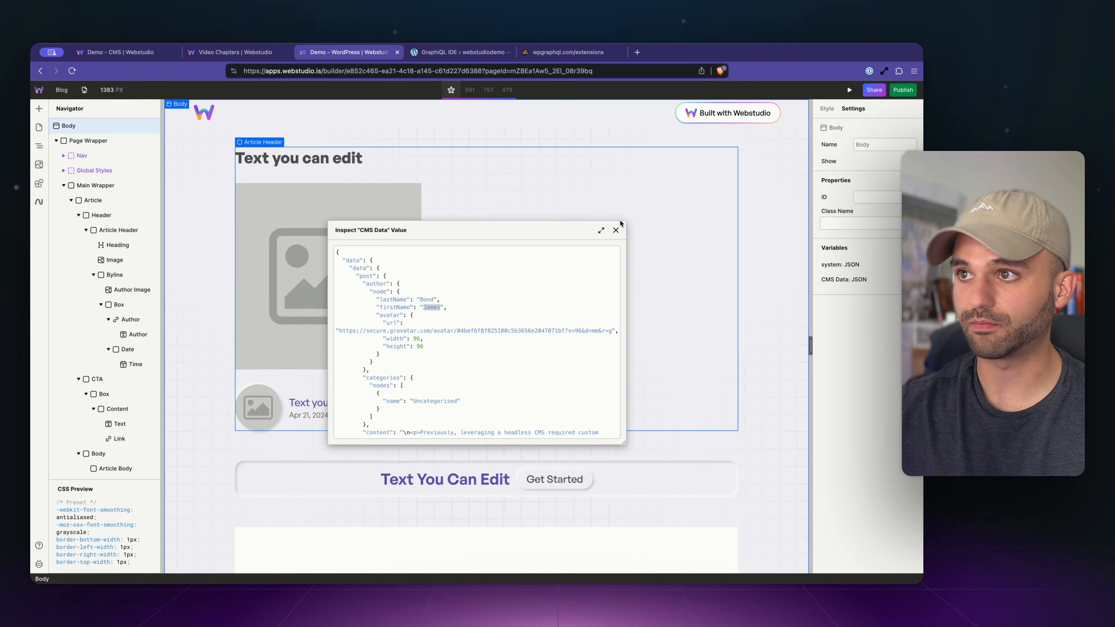
click(615, 230)
Bind the Heading's text content to CMS Data.data.data.post.title.
click(342, 162)
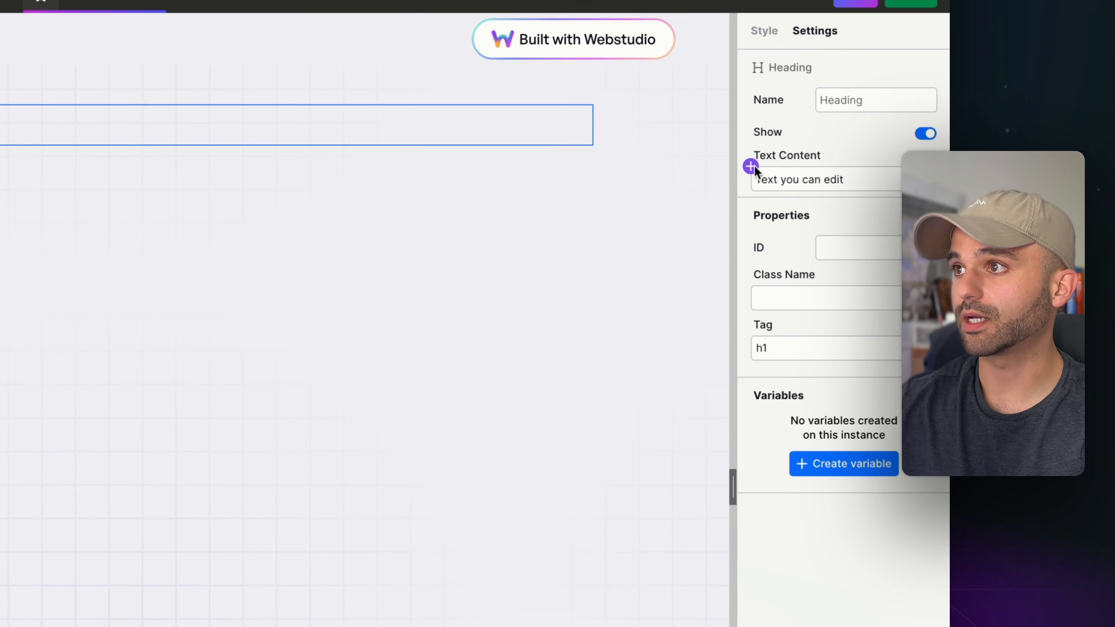
click(811, 178)
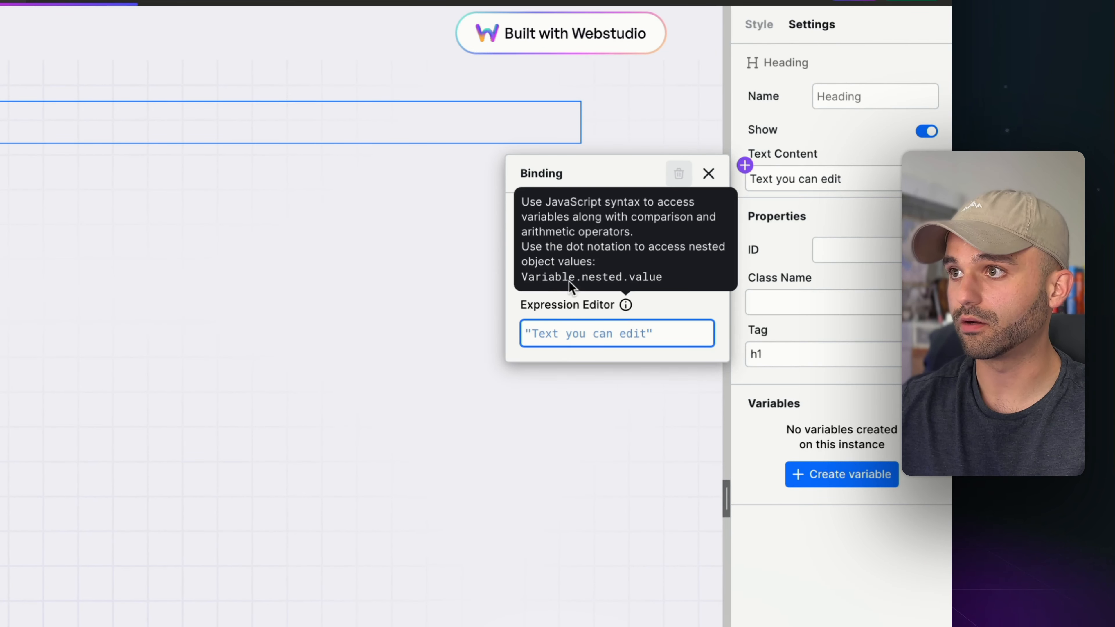
click(533, 270)
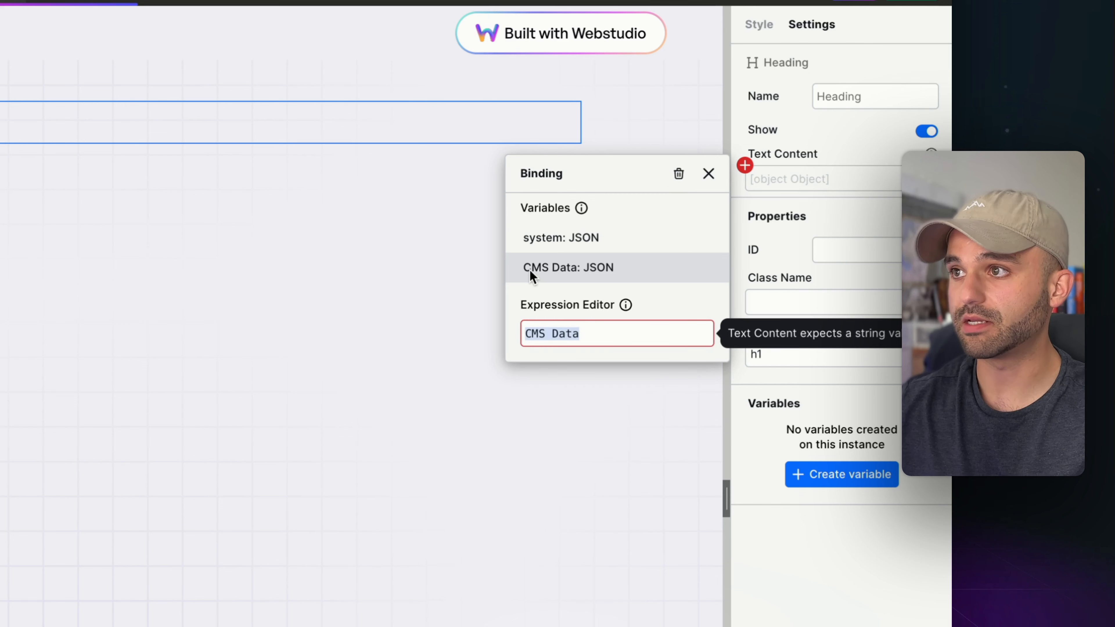
click(594, 332)
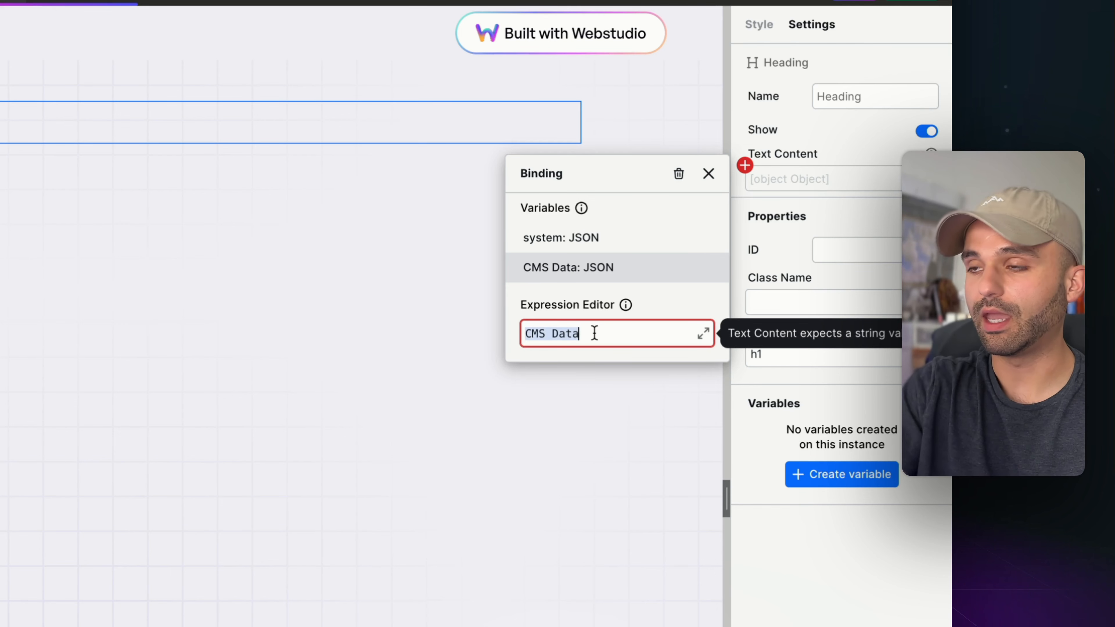
text(.data.)
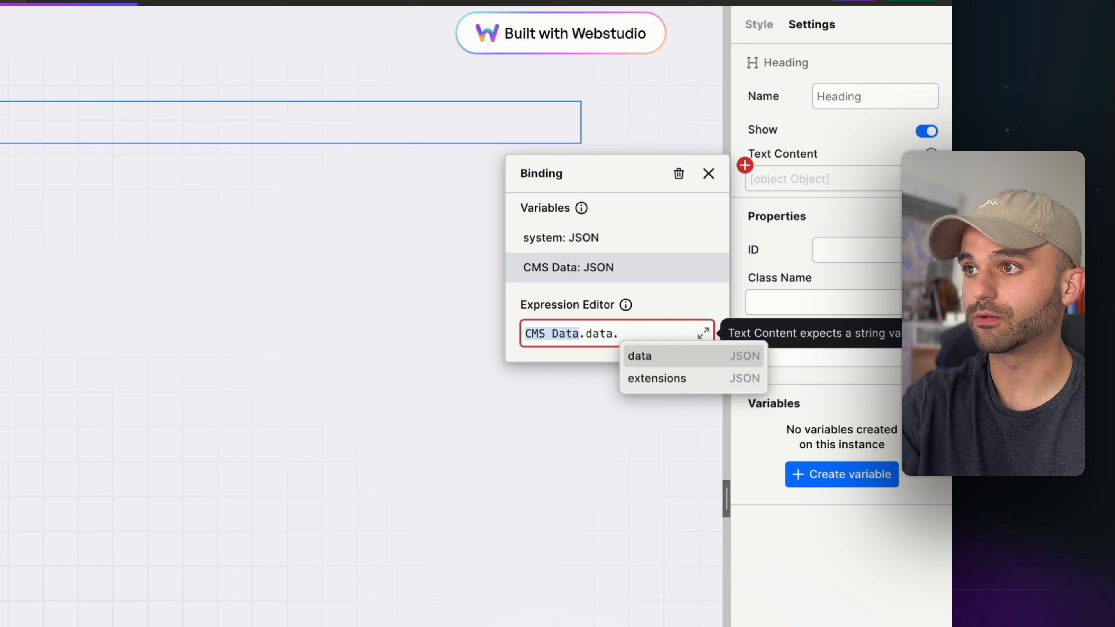
key(Return)
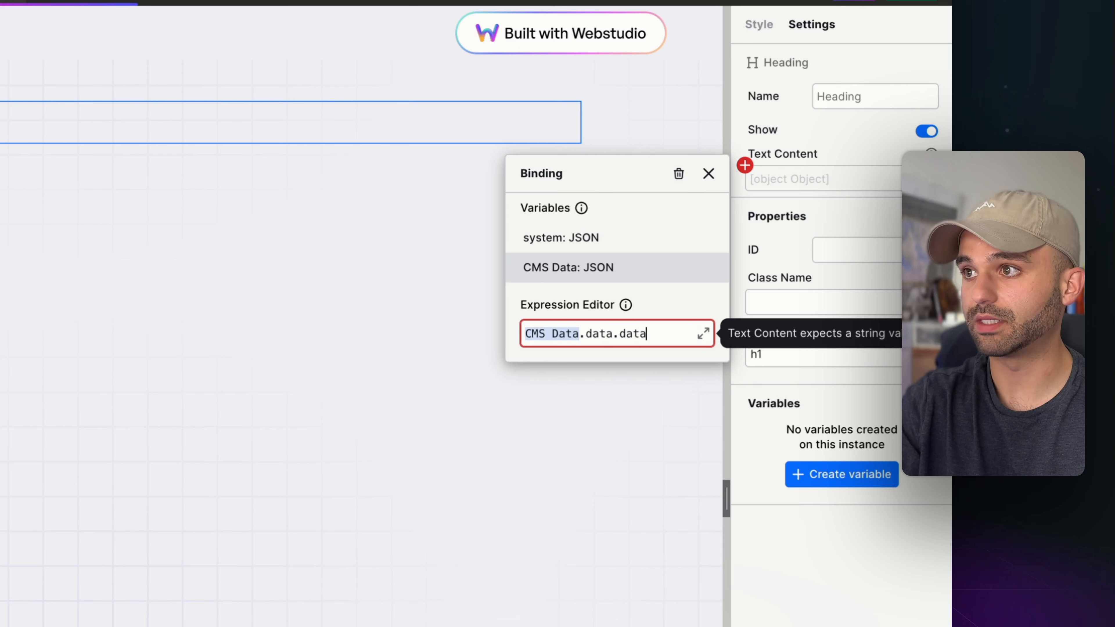
text(.)
key(Return)
text(.post.)
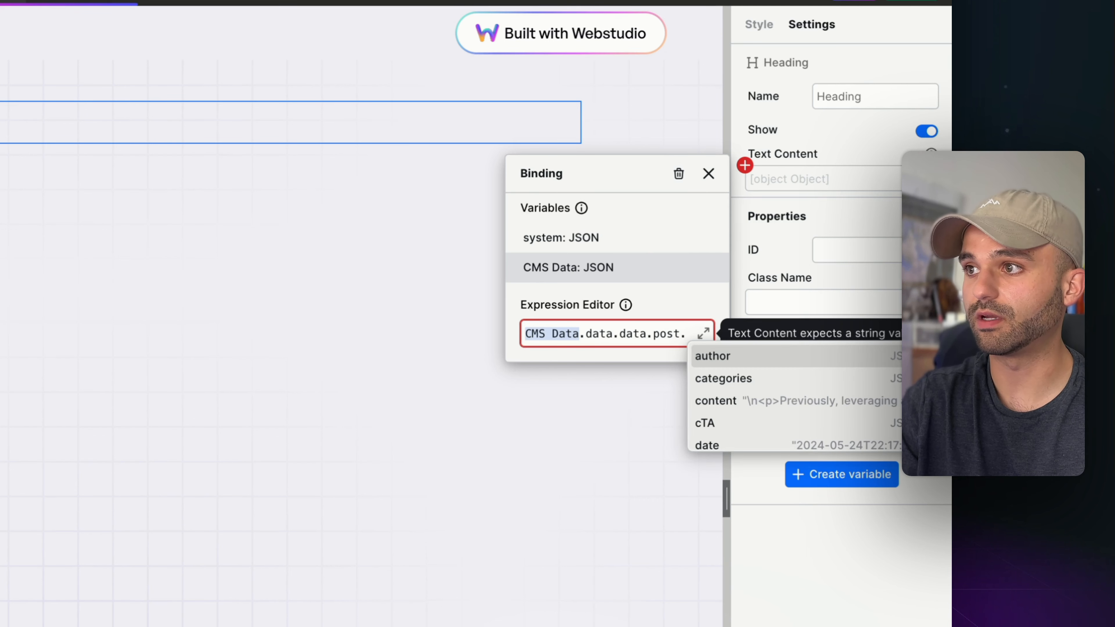
text(title)
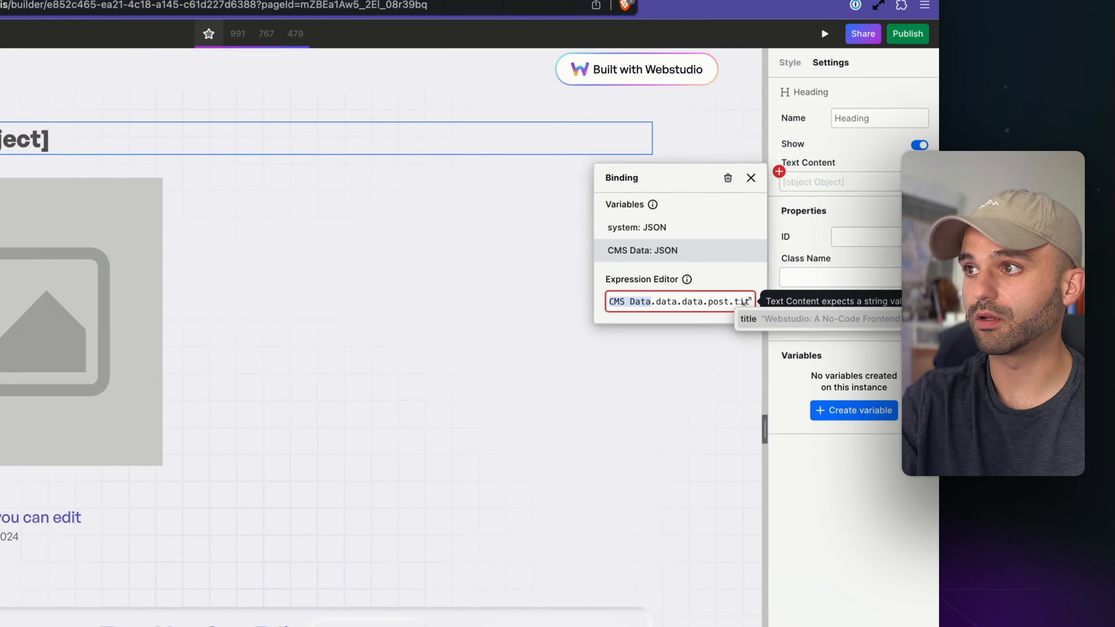
key(Return)
click(834, 423)
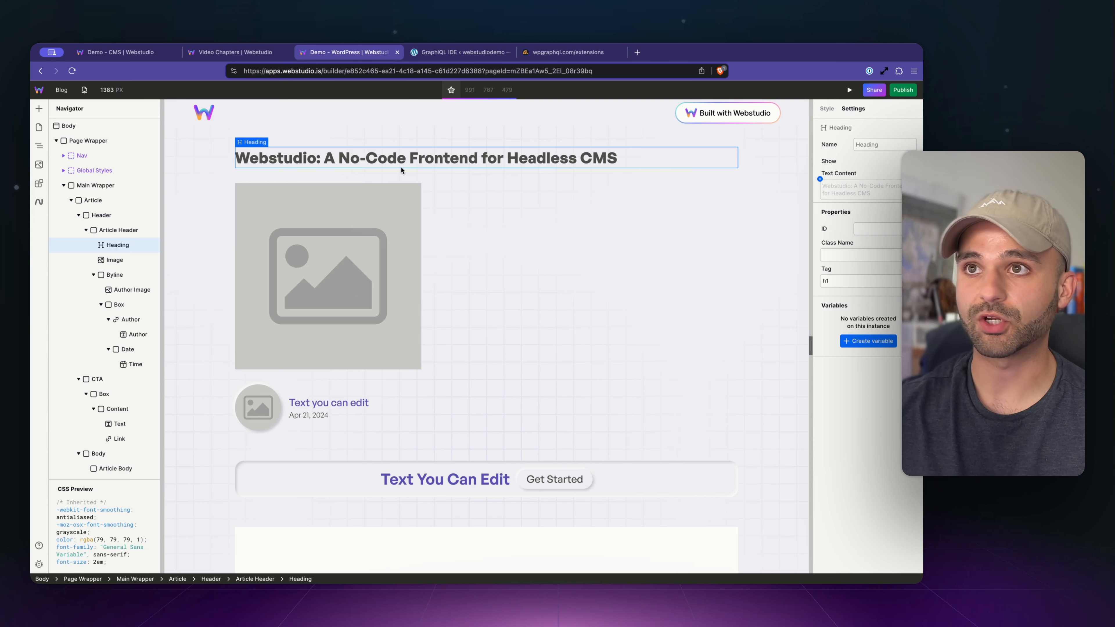
Preview the dynamic page at the address /blogs/quidem-enim-voluptates-ducimus-est.
click(83, 92)
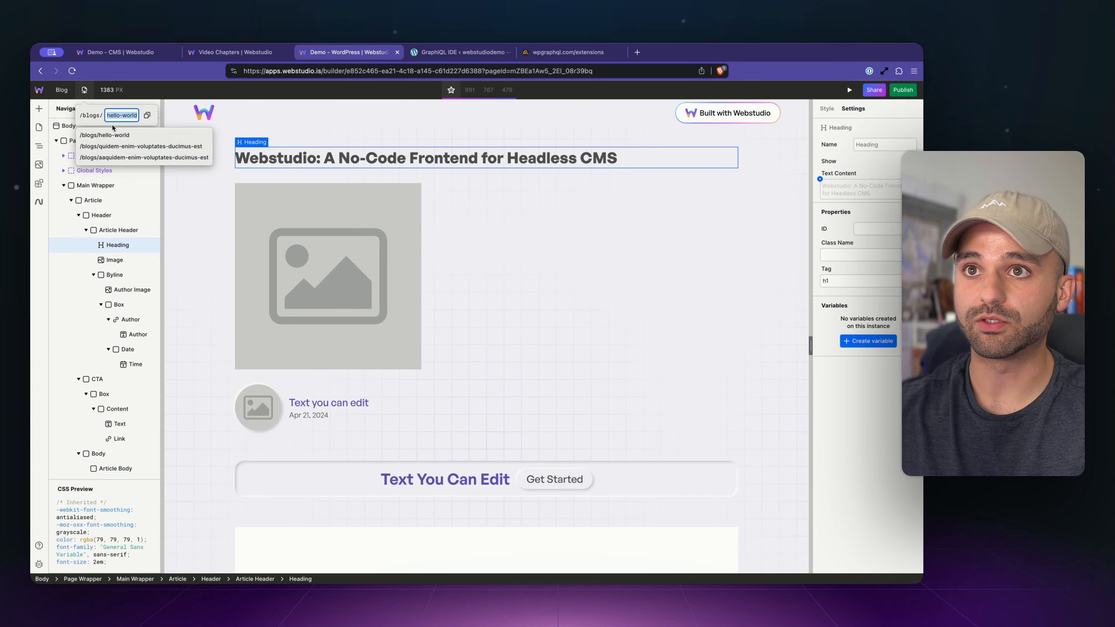
click(122, 150)
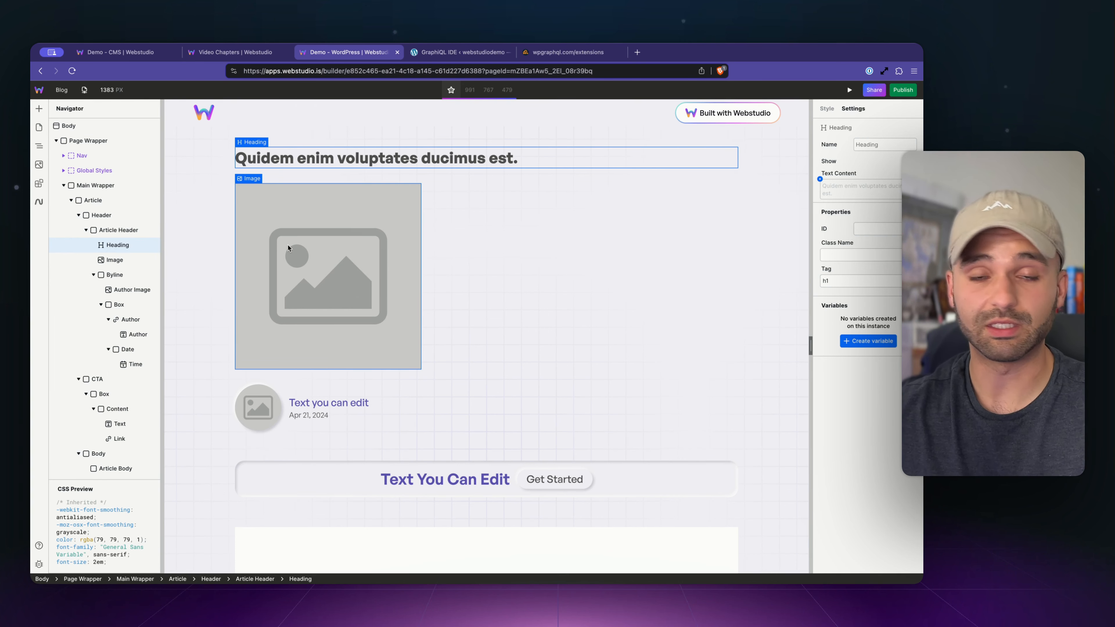
Open the Heading's text content binding to reuse its CMS Data.data.data.post path for the Image's source.
click(281, 230)
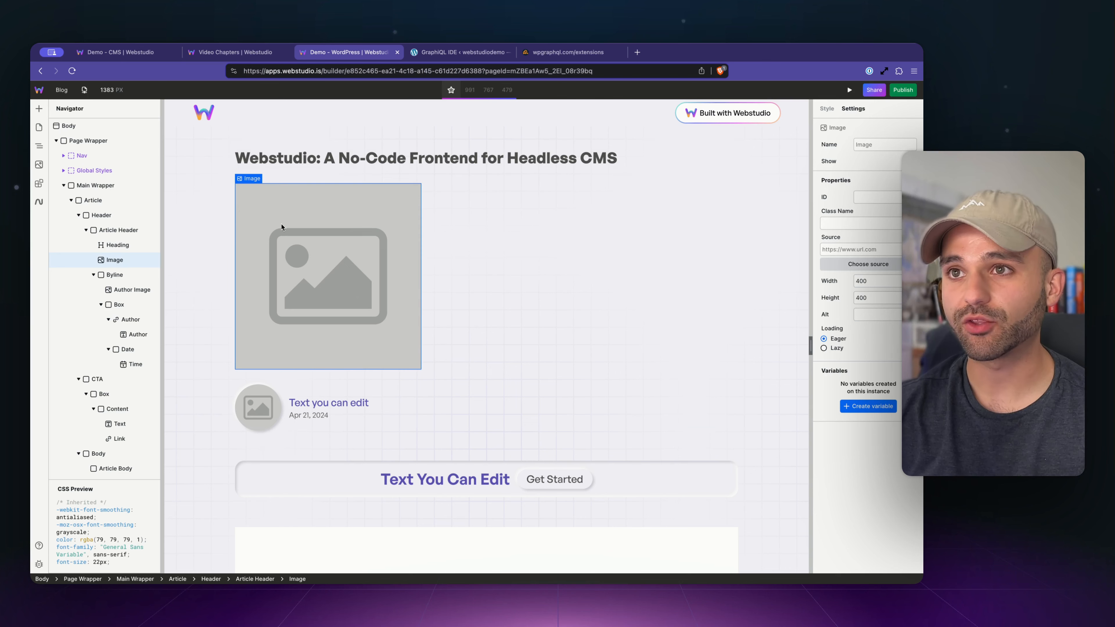
click(820, 242)
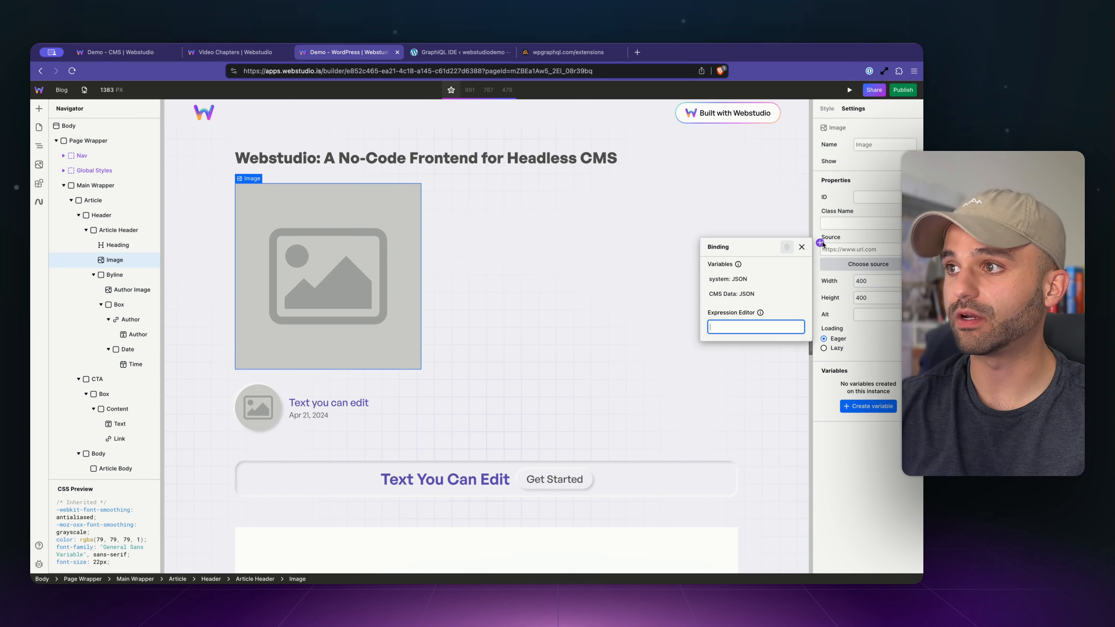
click(569, 160)
click(566, 161)
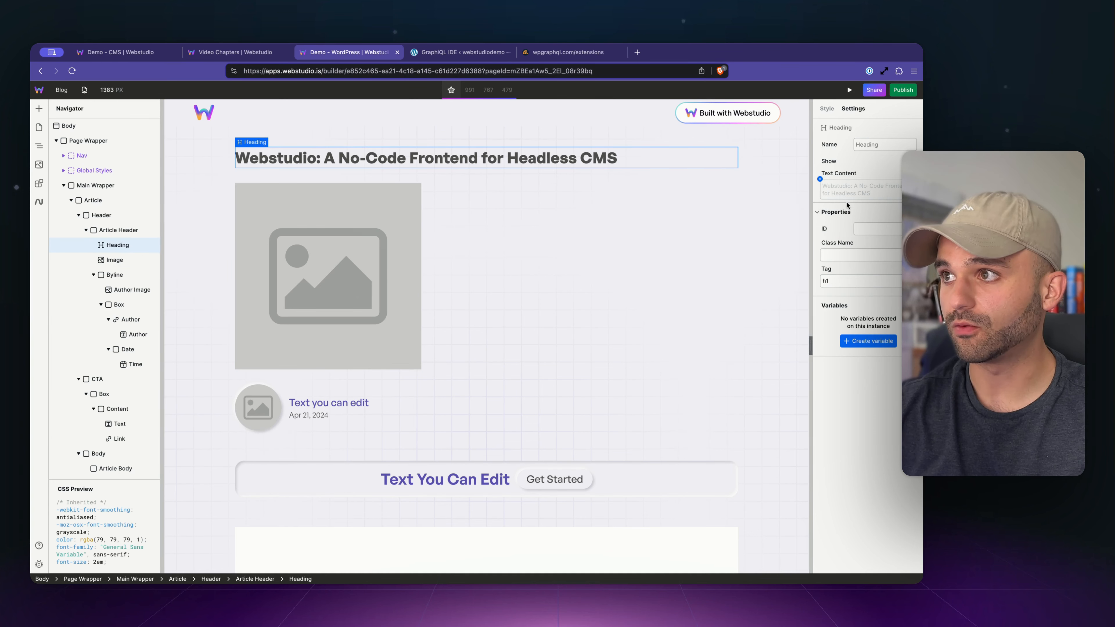
click(819, 180)
Bind the Image's source to the featured image's URL under the node of CMS Data.data.data.post.featuredImage.
click(373, 275)
click(820, 243)
text(CMS Data.data.data.post.featuredImage)
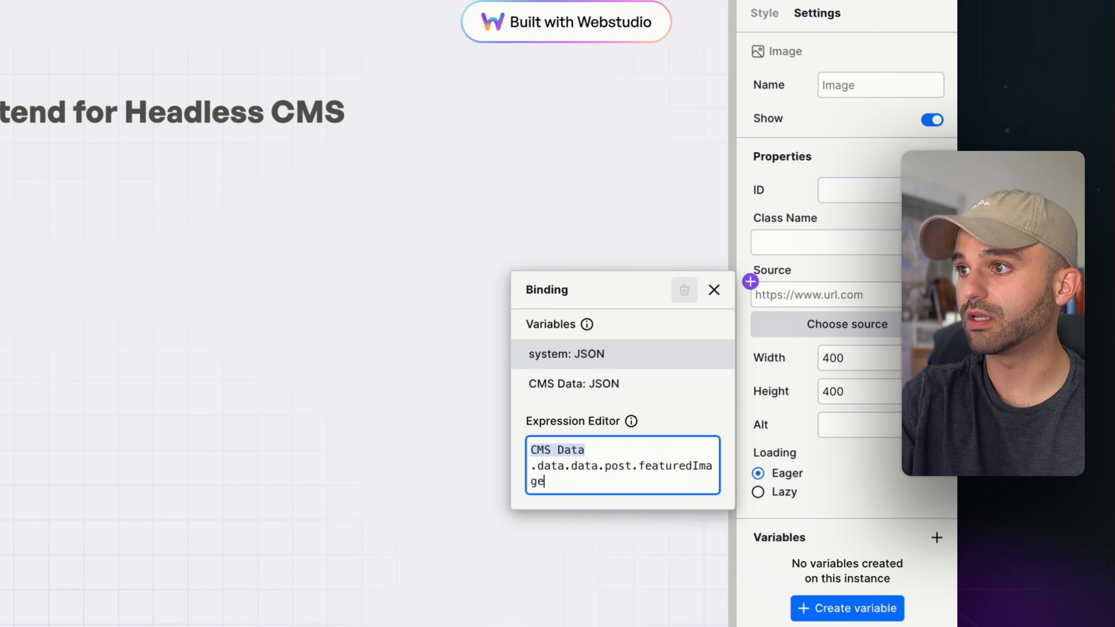
text(.)
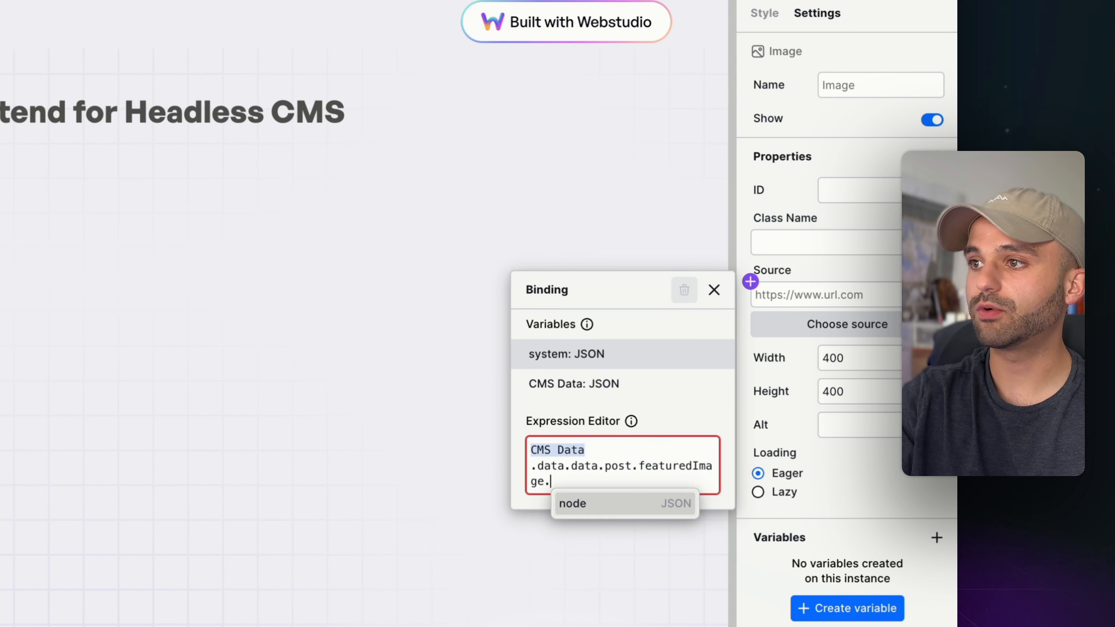
click(650, 510)
text(.)
click(650, 509)
click(843, 448)
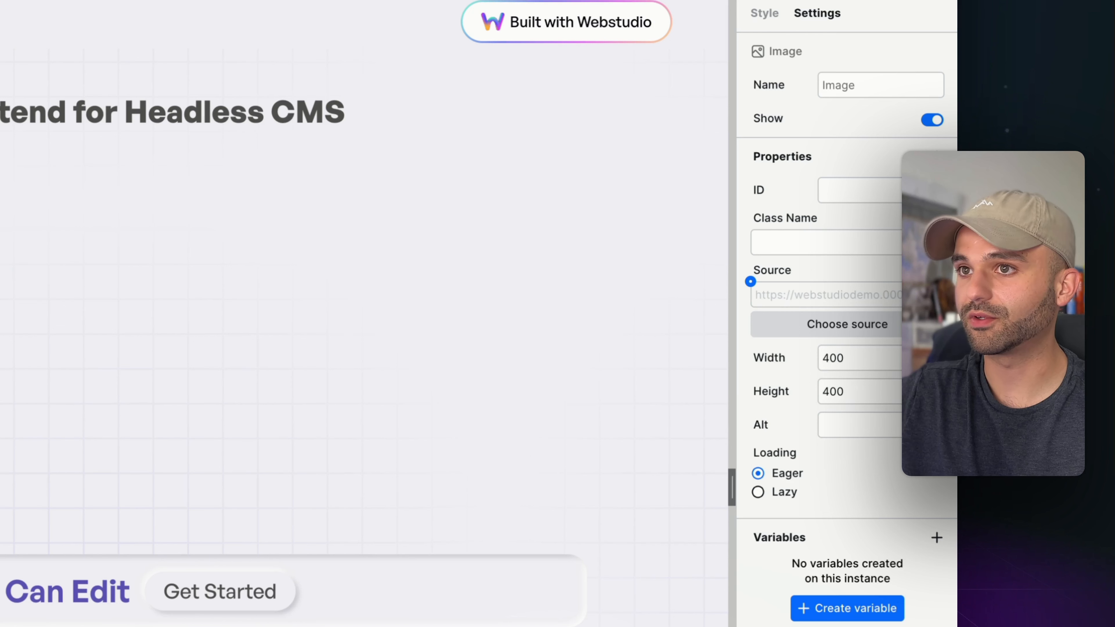
Replace the fixed number in the Image's width binding with an expression starting with CMS Data.data.data.post.
click(817, 344)
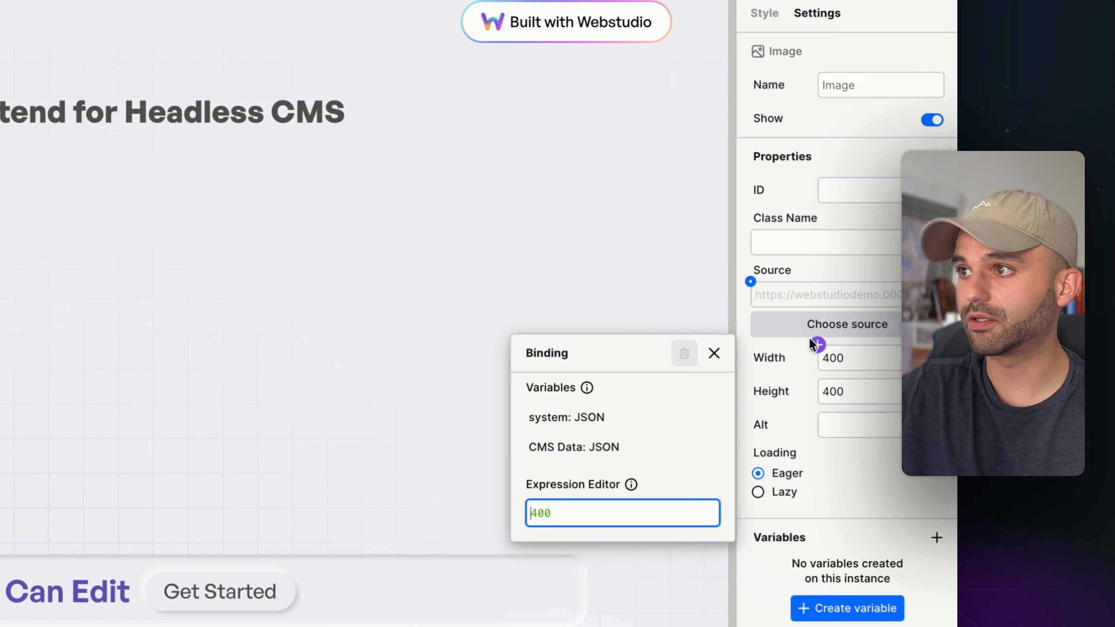
double_click(590, 512)
text(CMS Data.data.data.post)
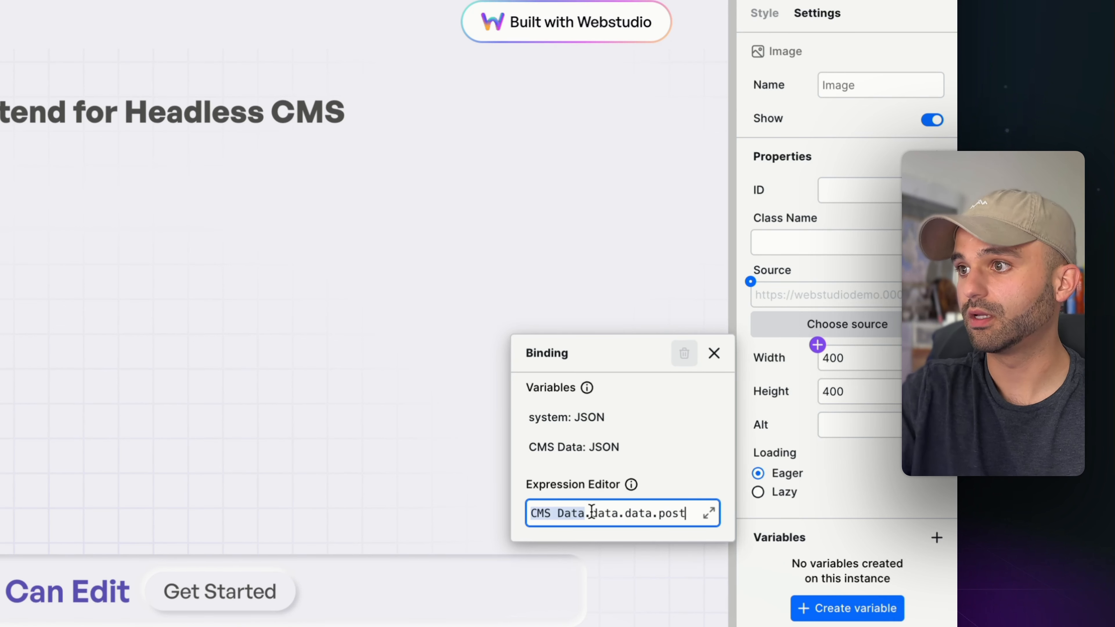
Bind the Author element's text content to the author's first name with CMS Data.data.data.post.author.node.firstName.
text(.data.data.post)
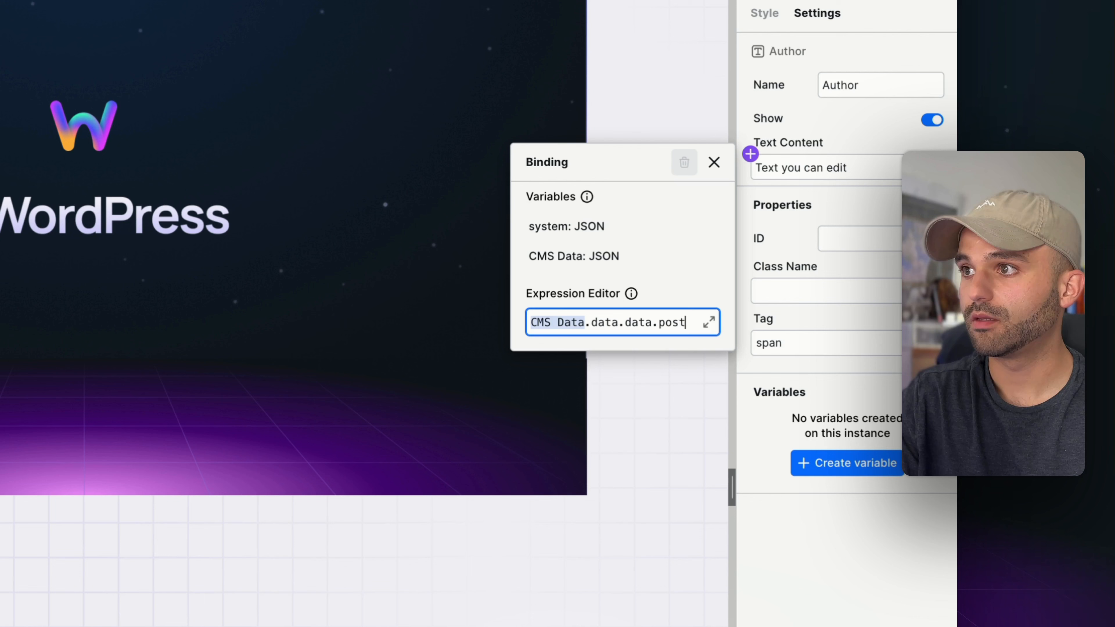
key(BackSpace)
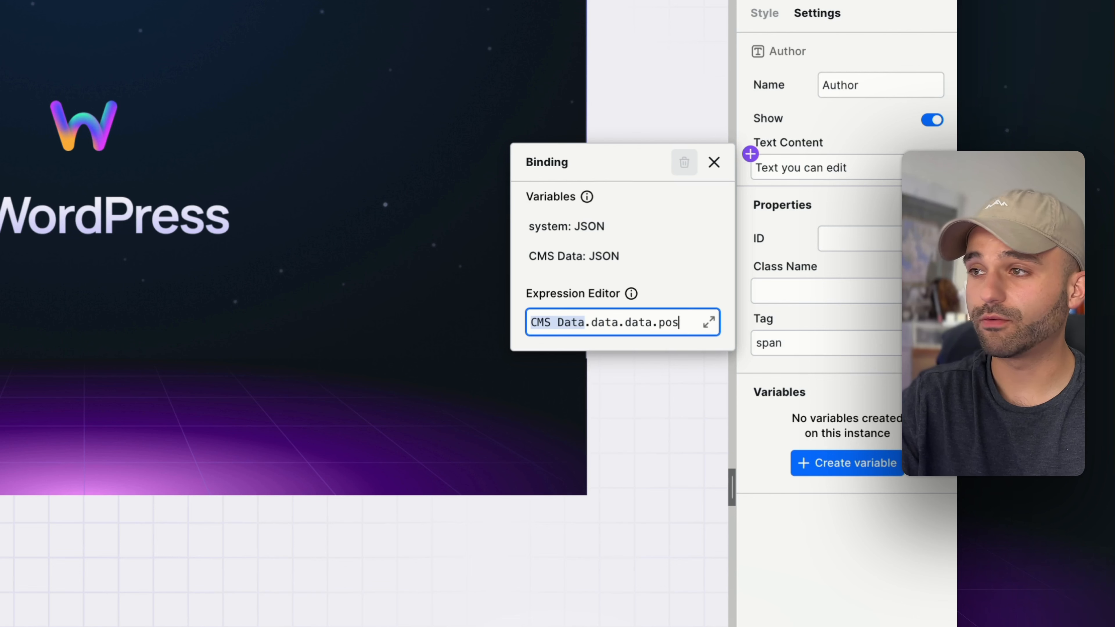
text(t.a)
key(Return)
text(.)
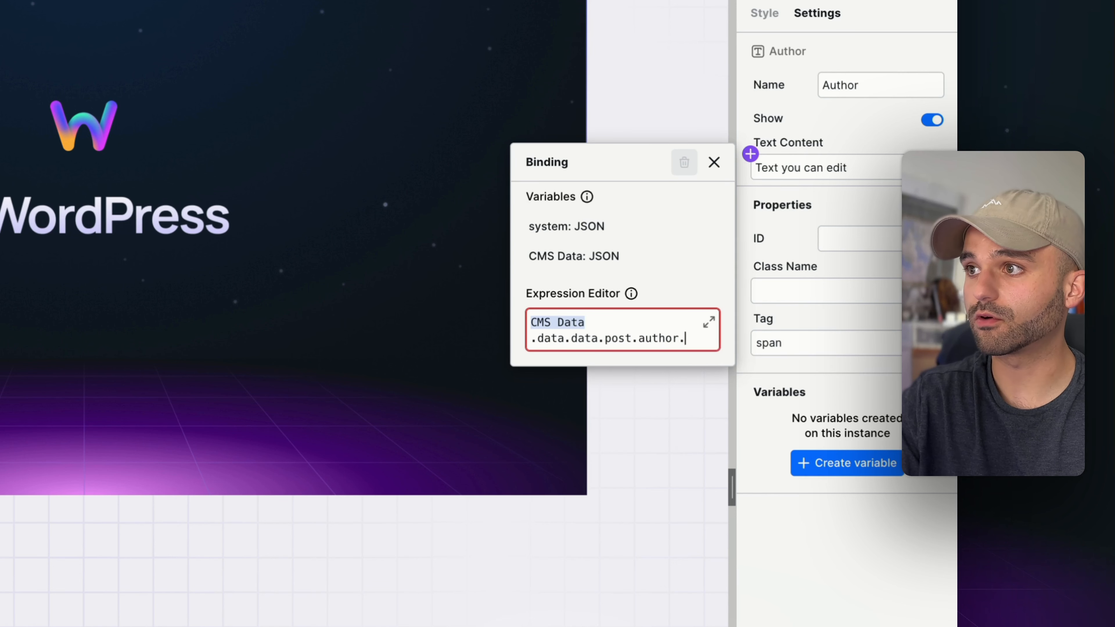
key(Return)
text(.)
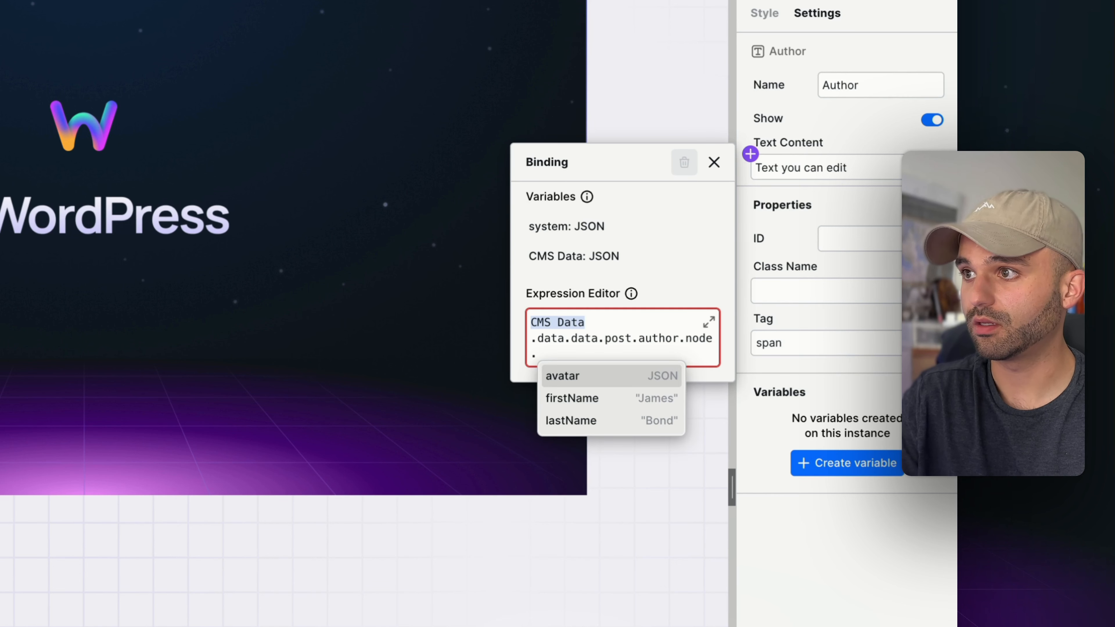
key(Down)
key(Return)
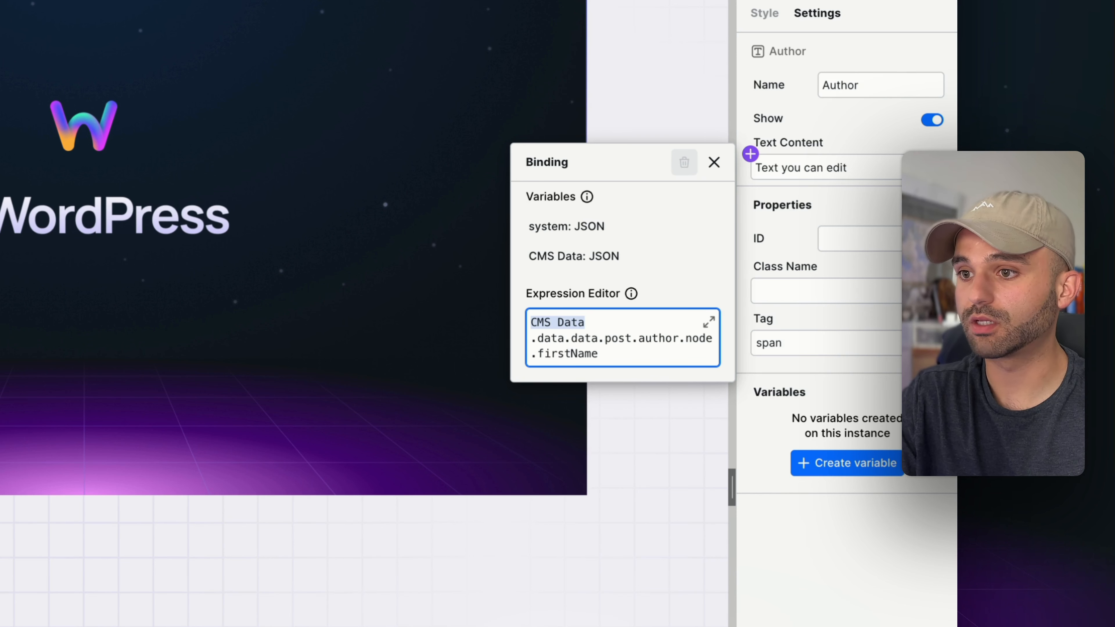
Append a space and CMS Data.data.data.post.author.node.lastName to the Author text expression.
text(+)
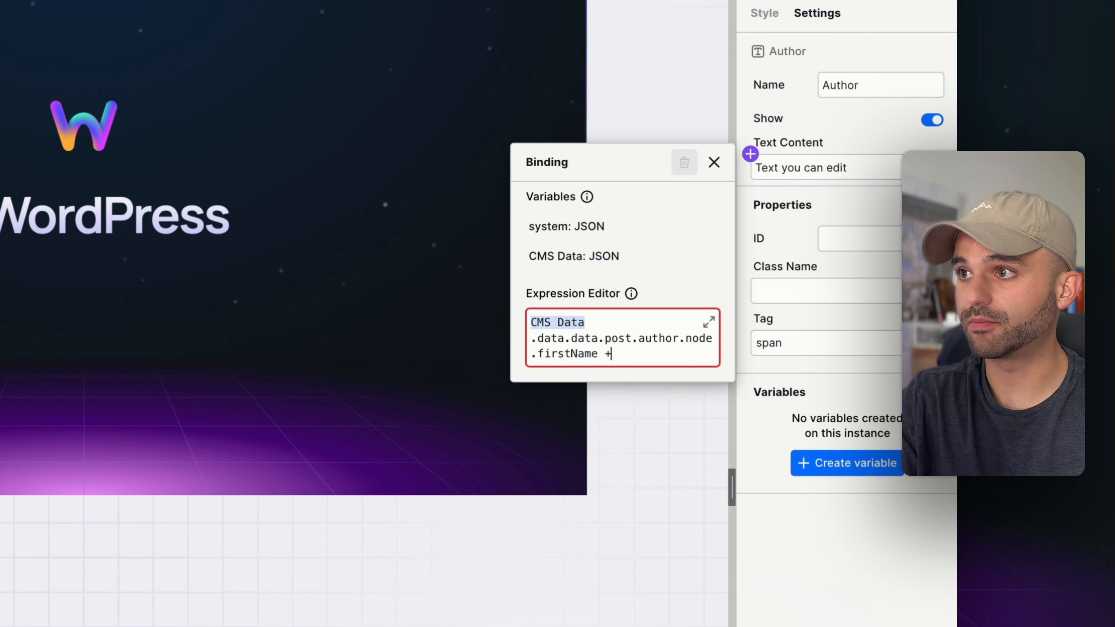
text( " ")
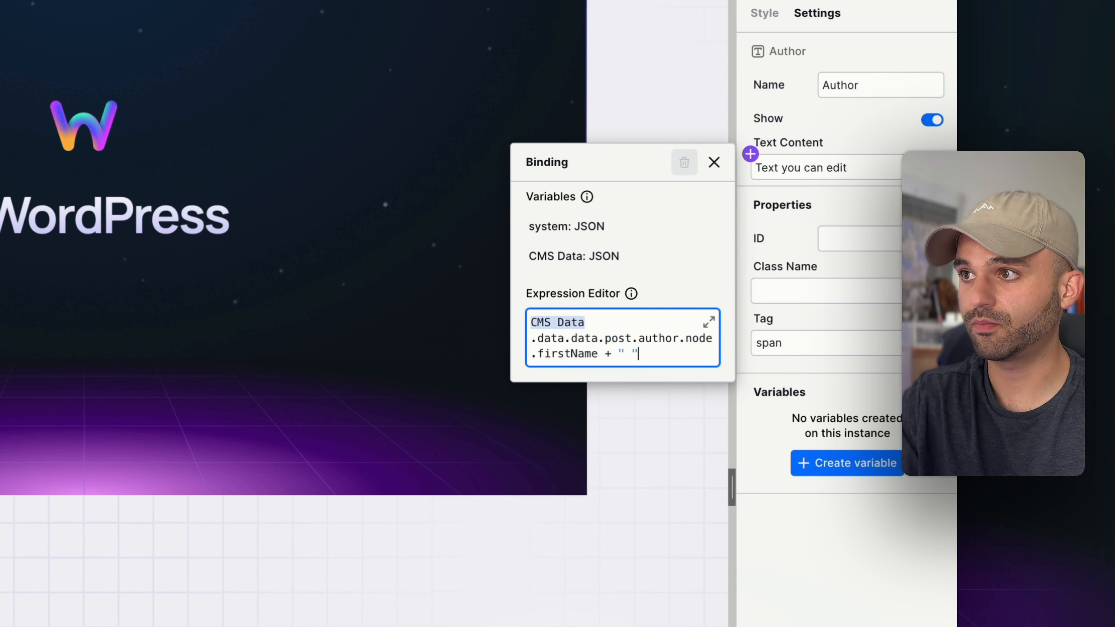
text( " +)
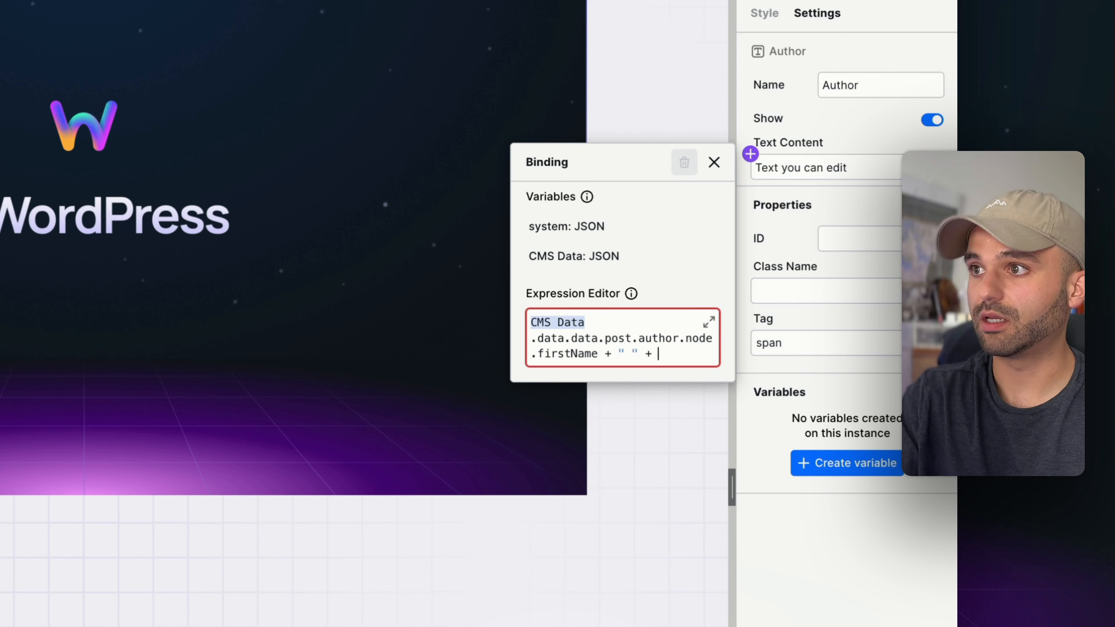
drag(713, 339, 502, 333)
key(super+c)
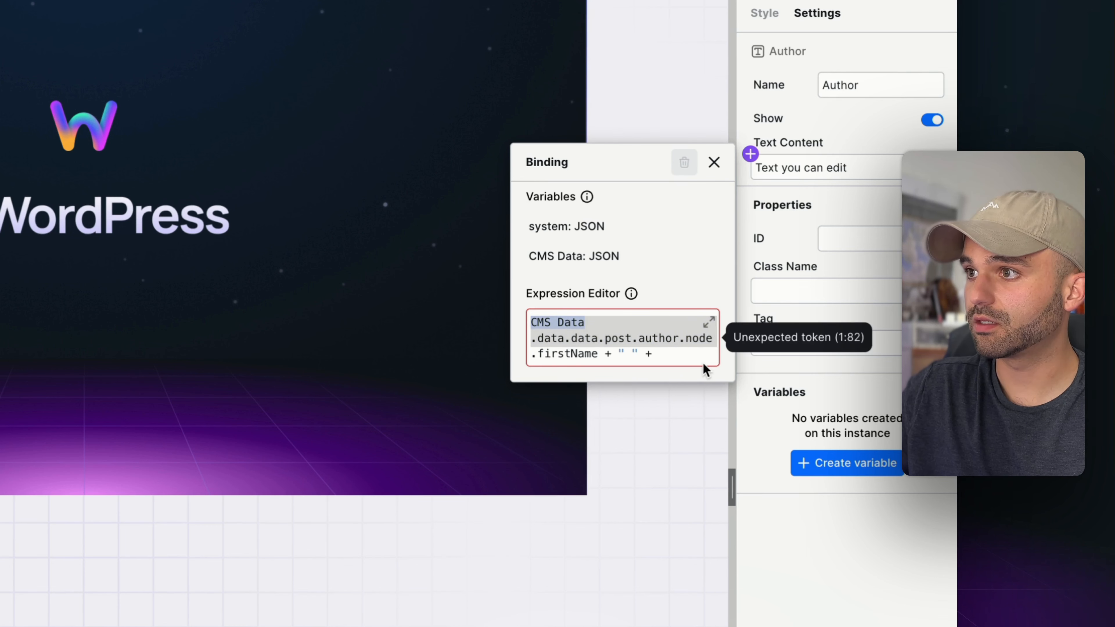
click(681, 353)
key(super+v)
text(.l)
key(Return)
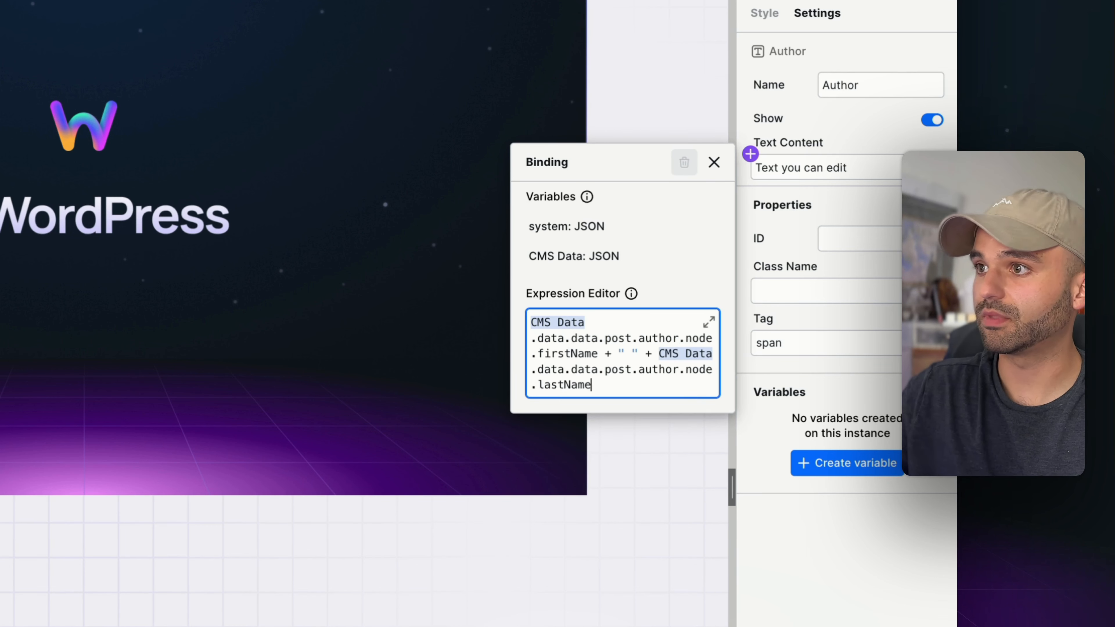
Bind the Time element's Datetime to CMS Data.data.data.post.date and choose its date style.
click(809, 589)
click(817, 225)
click(614, 328)
click(632, 394)
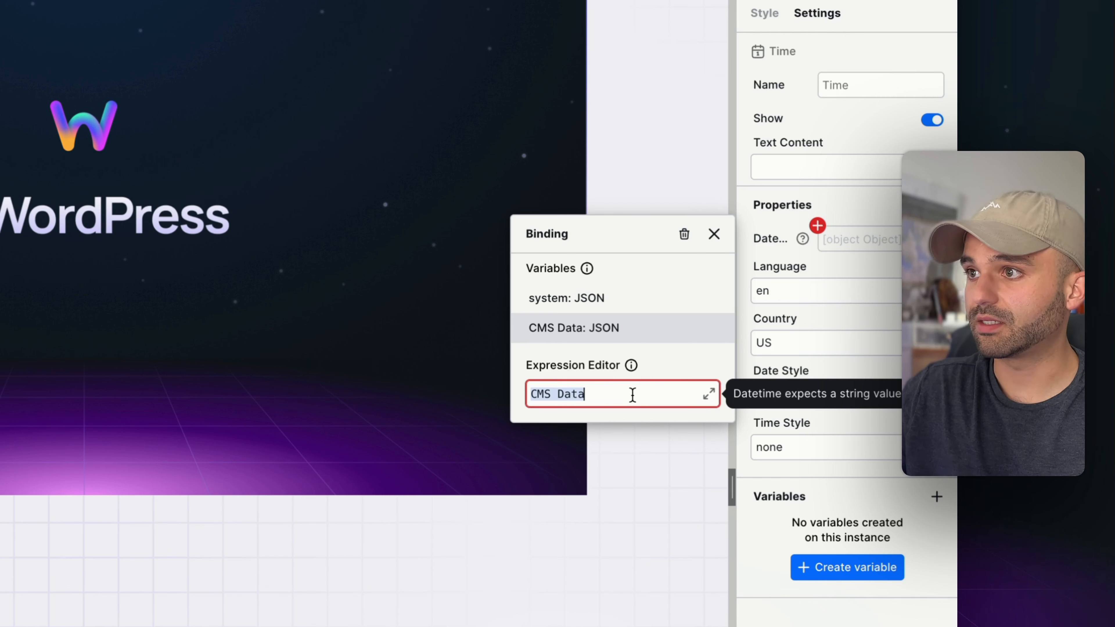
key(super+v)
key(BackSpace)
key(BackSpace)
key(BackSpace)
key(BackSpace)
key(BackSpace)
key(BackSpace)
key(BackSpace)
key(BackSpace)
key(BackSpace)
key(BackSpace)
key(BackSpace)
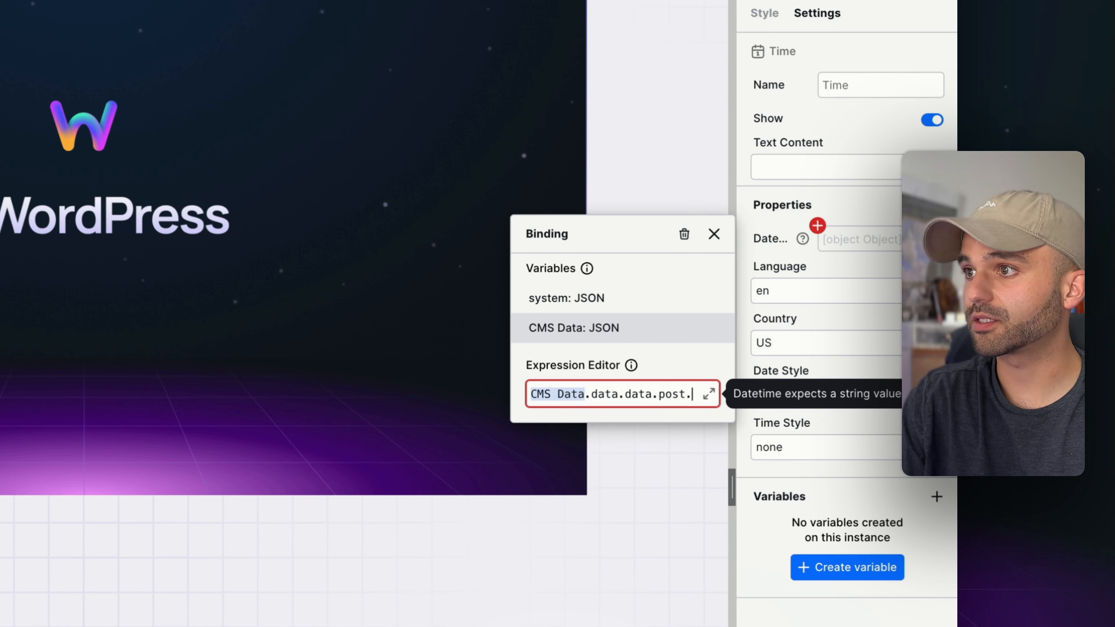
text(d)
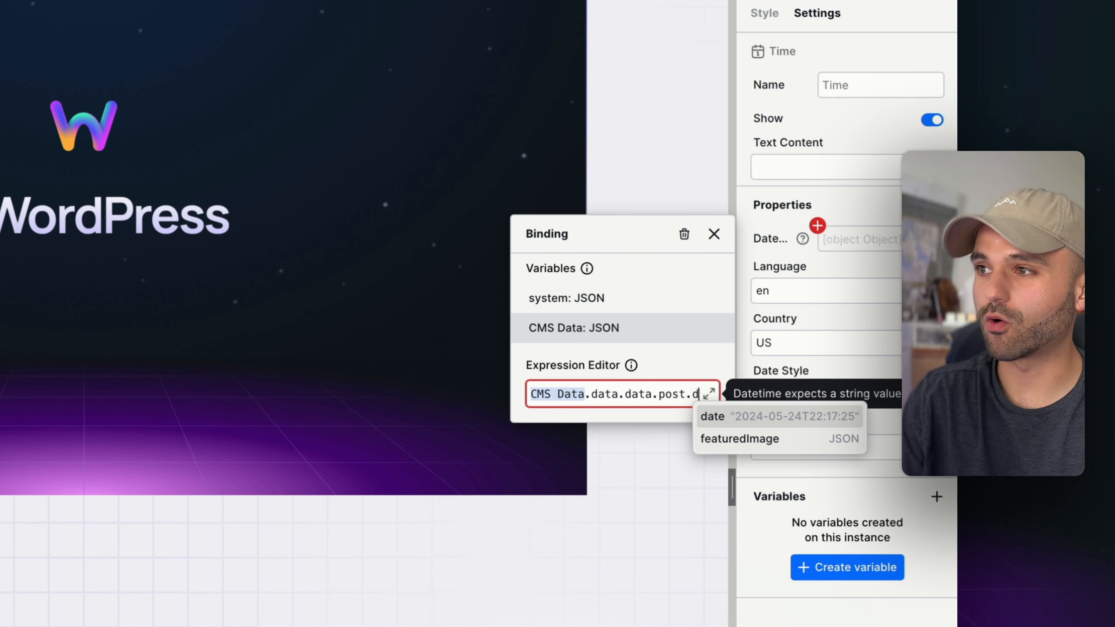
key(Return)
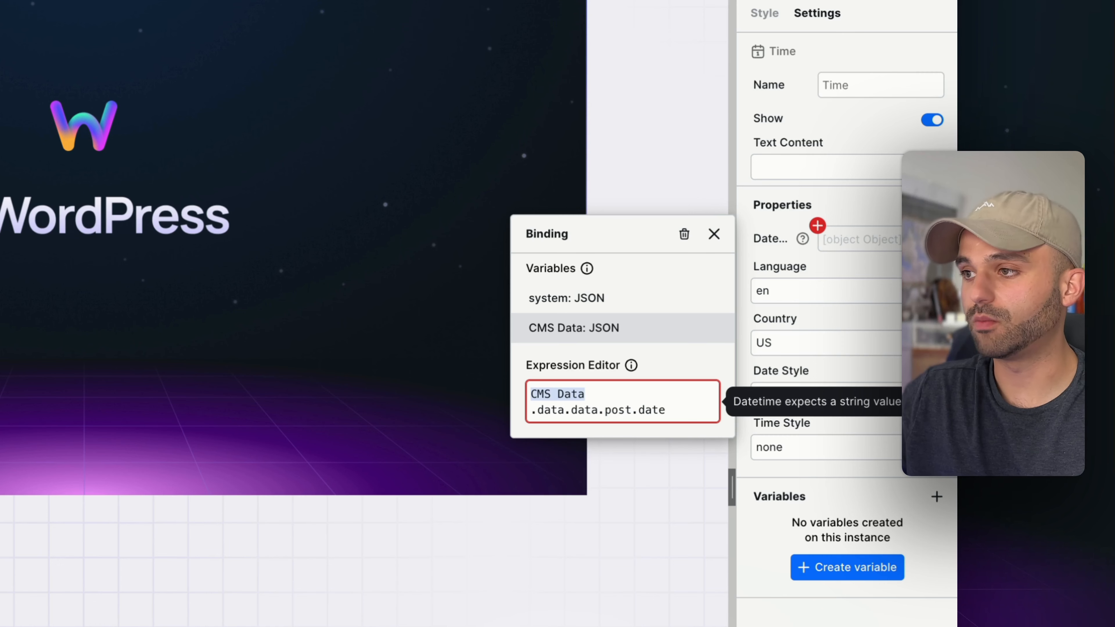
key(Escape)
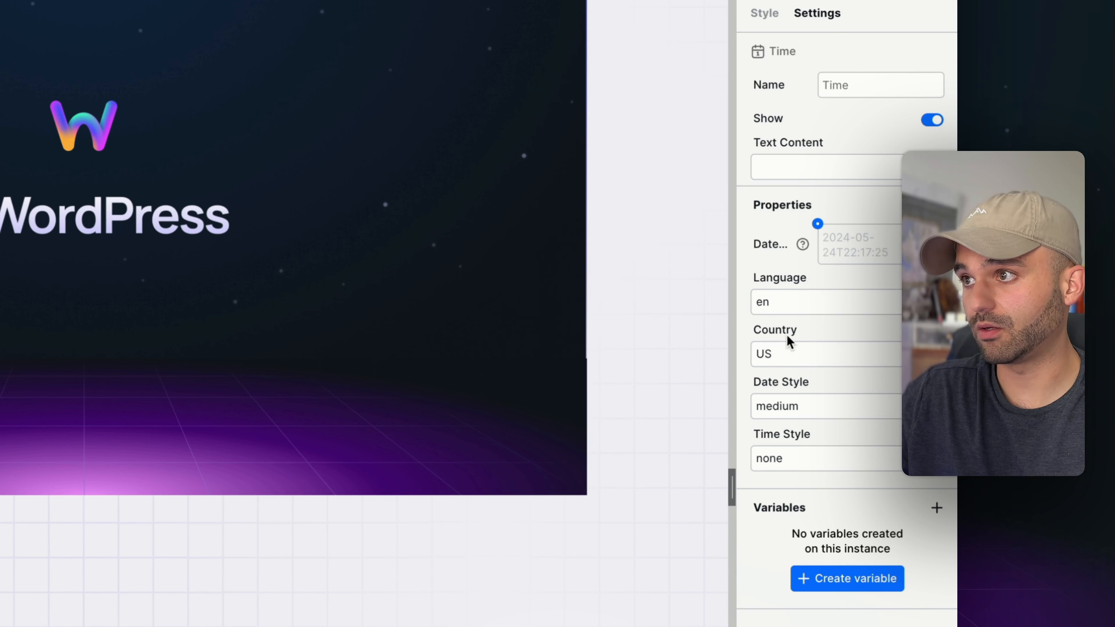
click(828, 405)
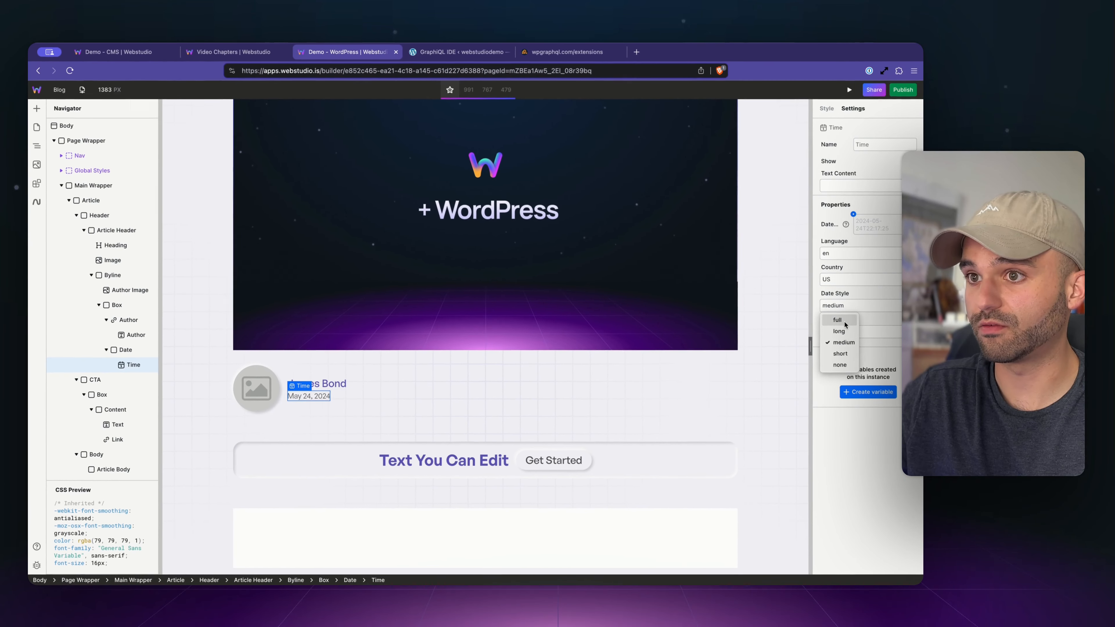
click(842, 339)
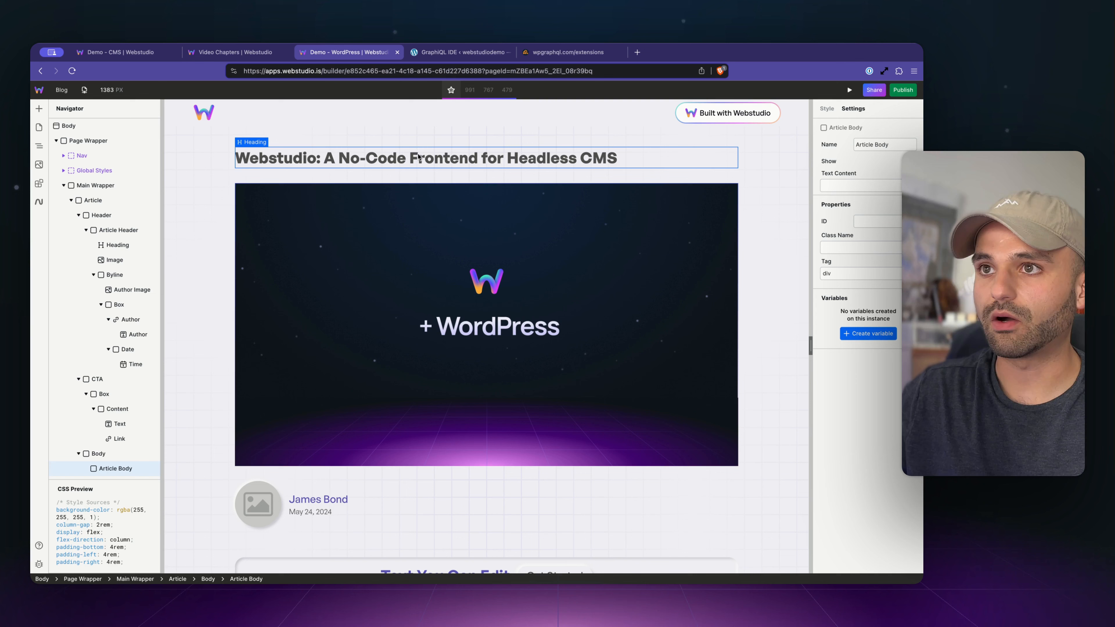
Apply the color-primary-500 token to the Heading in the Article Header.
click(418, 157)
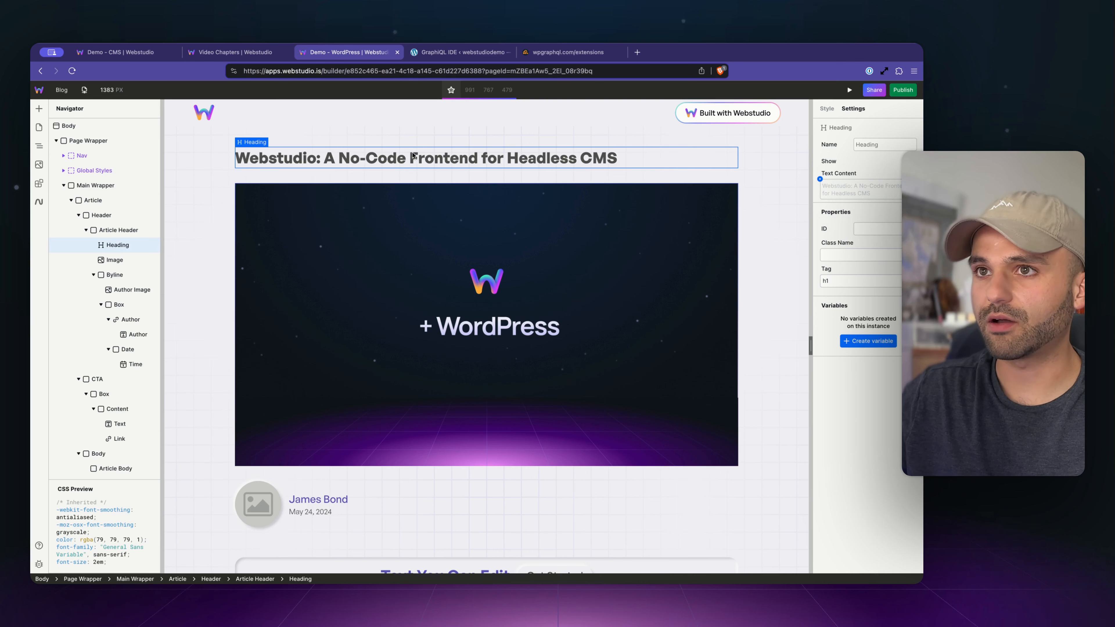
click(827, 108)
click(842, 164)
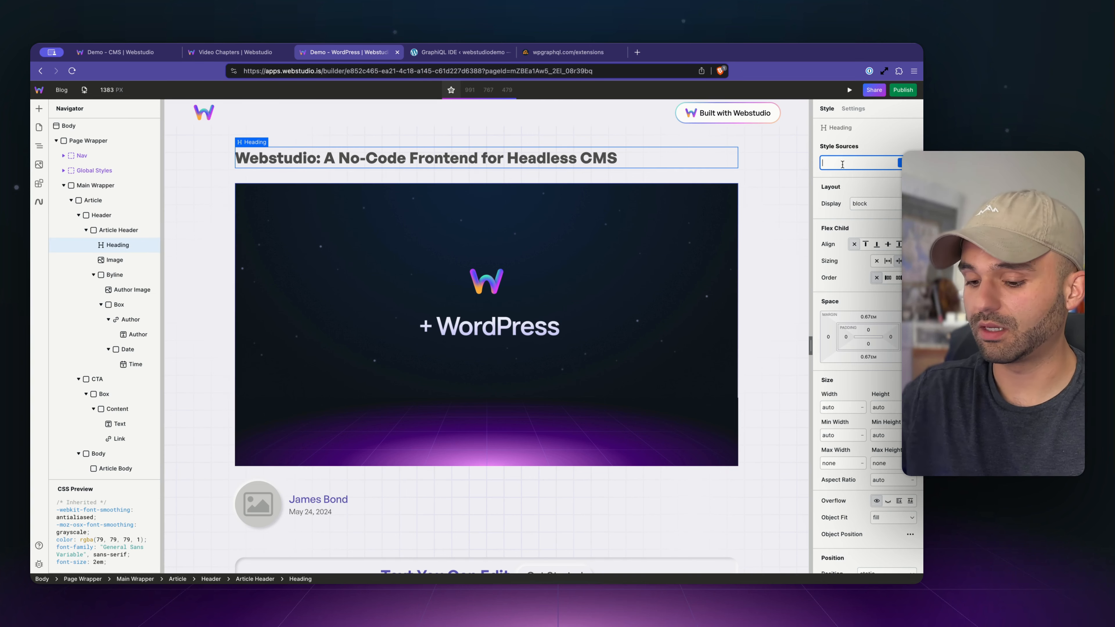
text(color-pr)
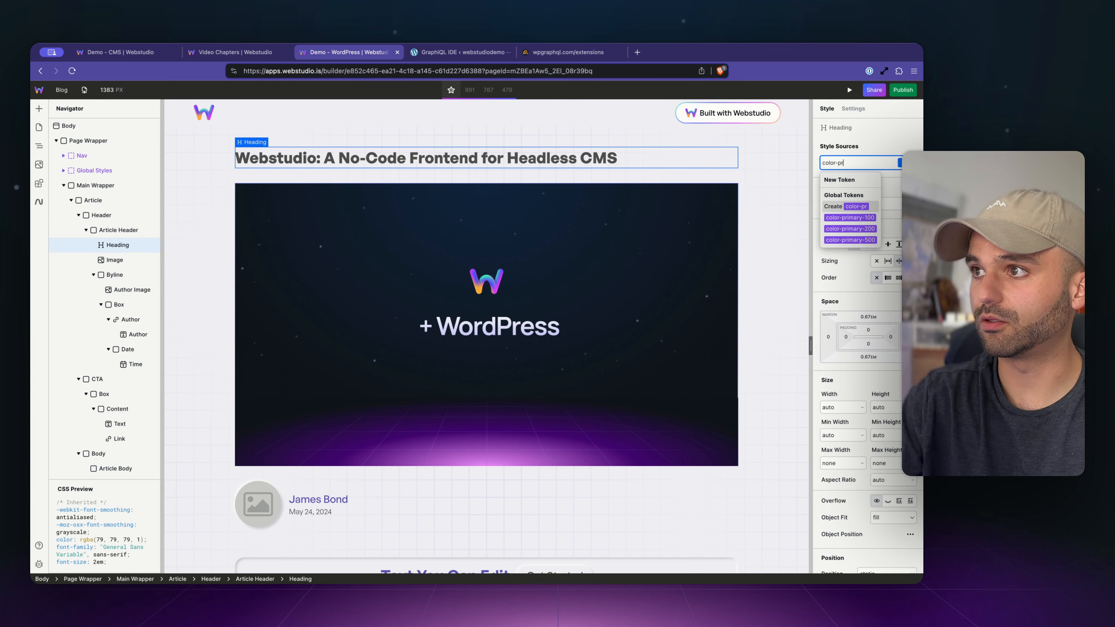
key(Down)
key(Down)
key(Down)
key(Return)
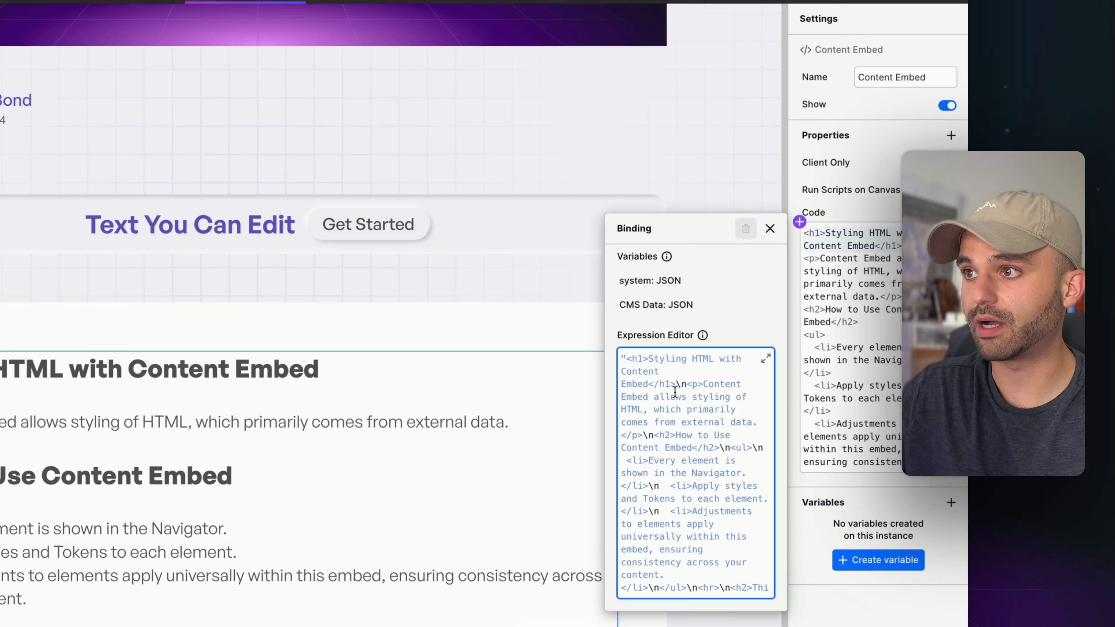
Replace the sample HTML in the Content Embed's code binding with CMS Data.data.data.post.content.
key(ctrl+a)
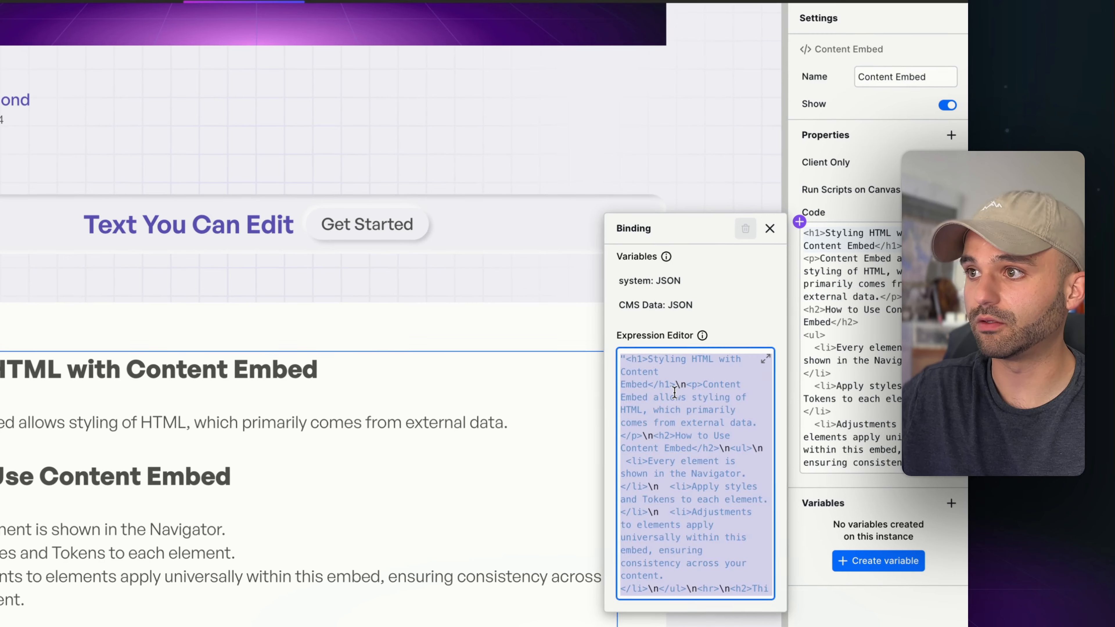
key(ctrl+v)
key(BackSpace)
key(BackSpace)
key(BackSpace)
key(BackSpace)
key(BackSpace)
key(BackSpace)
key(BackSpace)
key(BackSpace)
key(BackSpace)
key(BackSpace)
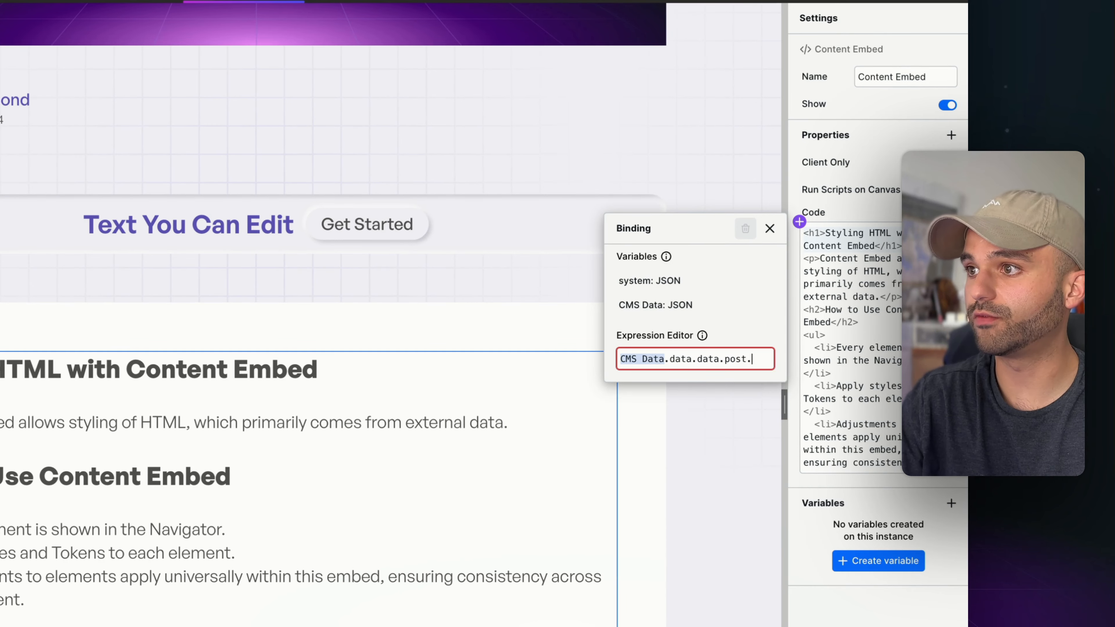
text(con)
key(Return)
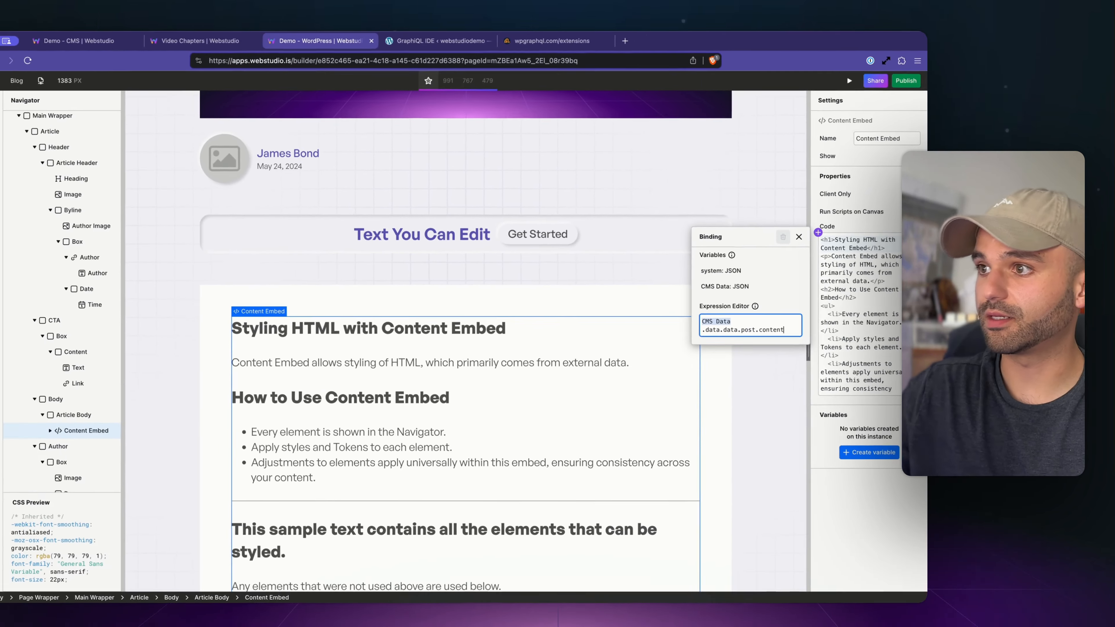
Expand the Content Embed and apply the color-primary-500 token to its Heading 2 element.
scroll(522, 344, down, 7)
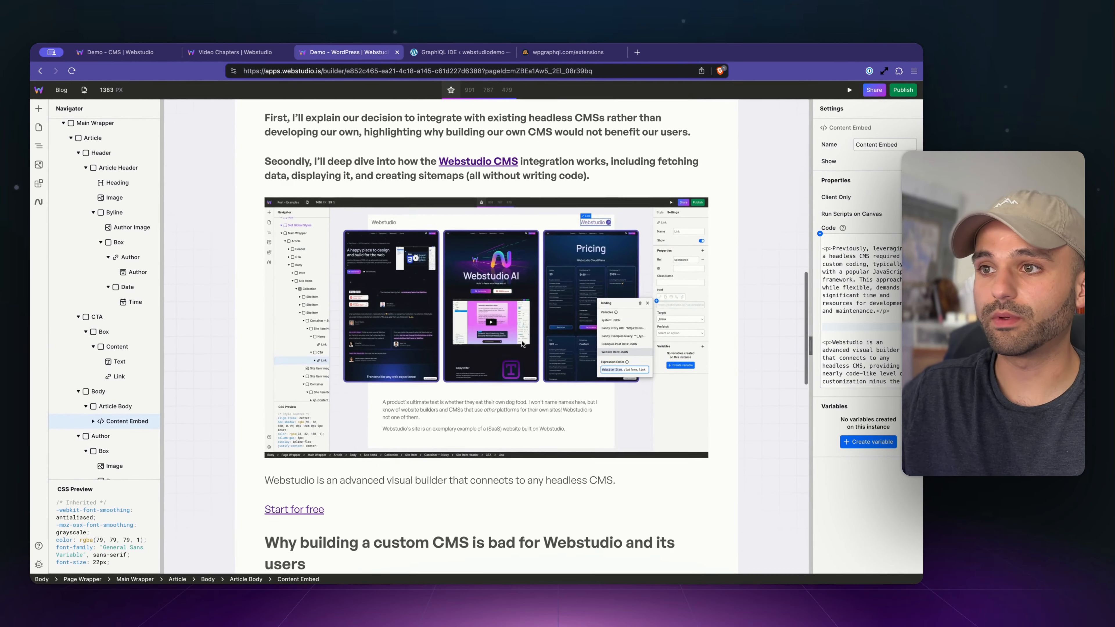
scroll(523, 344, down, 5)
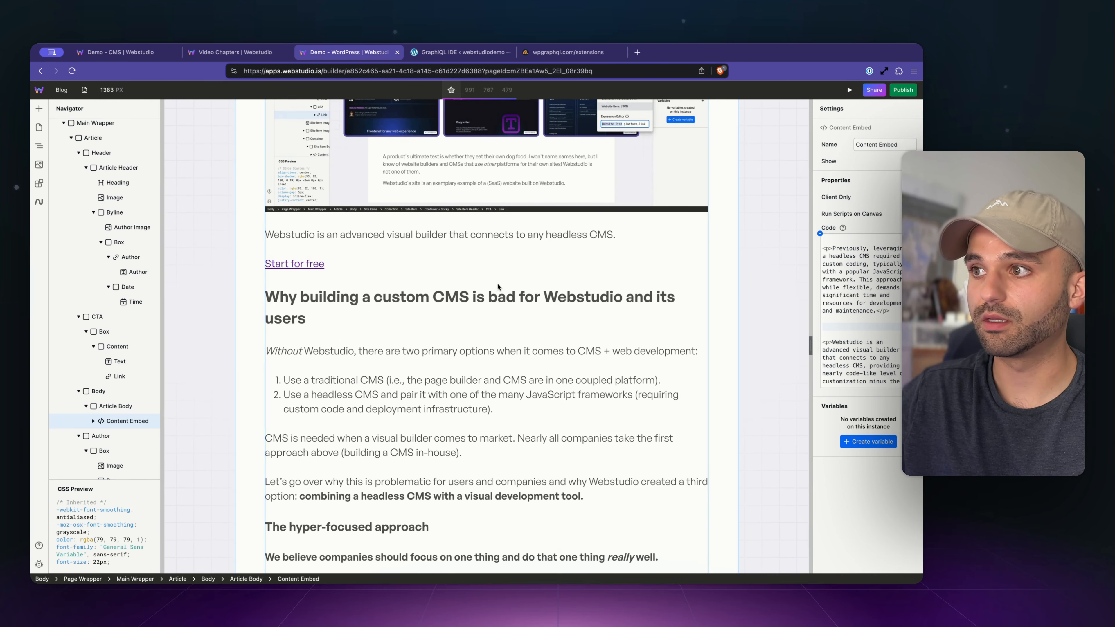
scroll(487, 291, up, 3)
scroll(486, 289, down, 10)
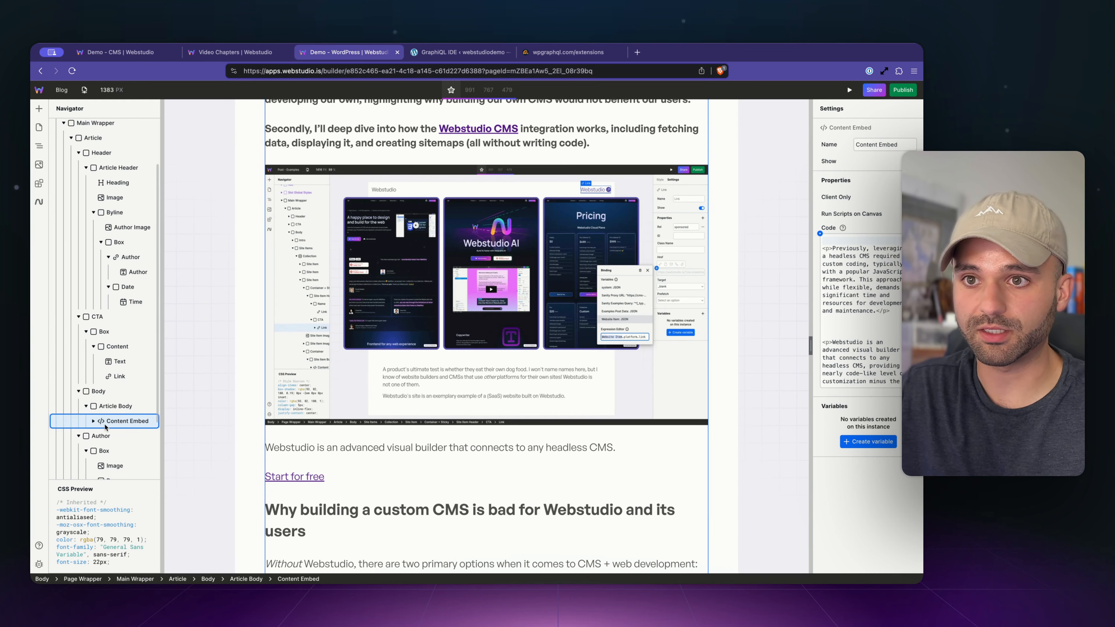
scroll(100, 368, down, 3)
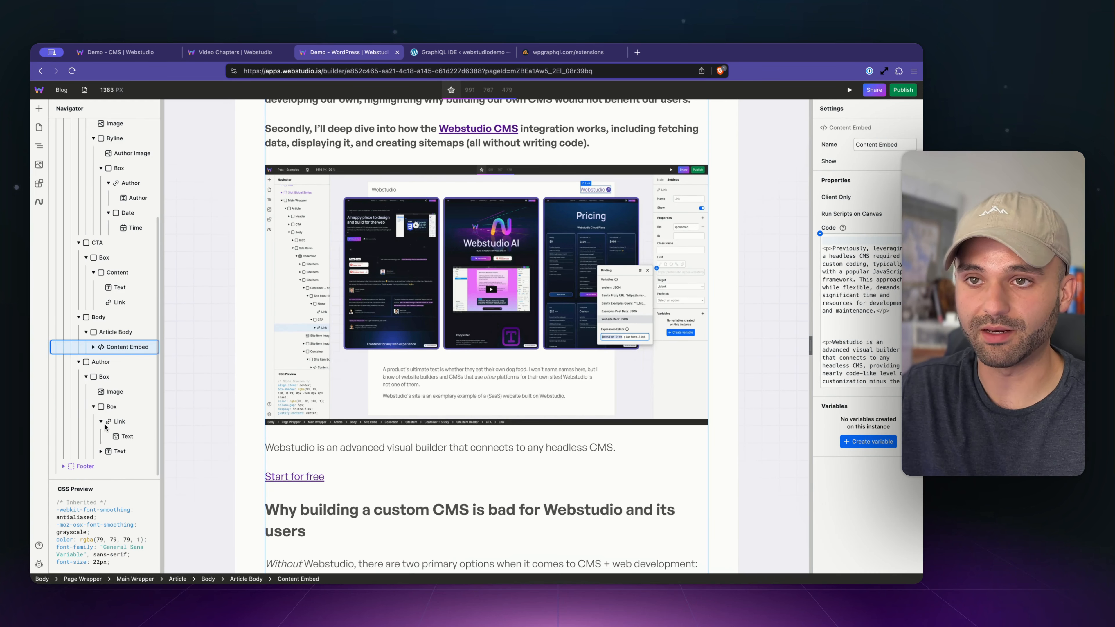
click(94, 347)
scroll(94, 349, down, 5)
click(128, 242)
click(858, 163)
text(colo)
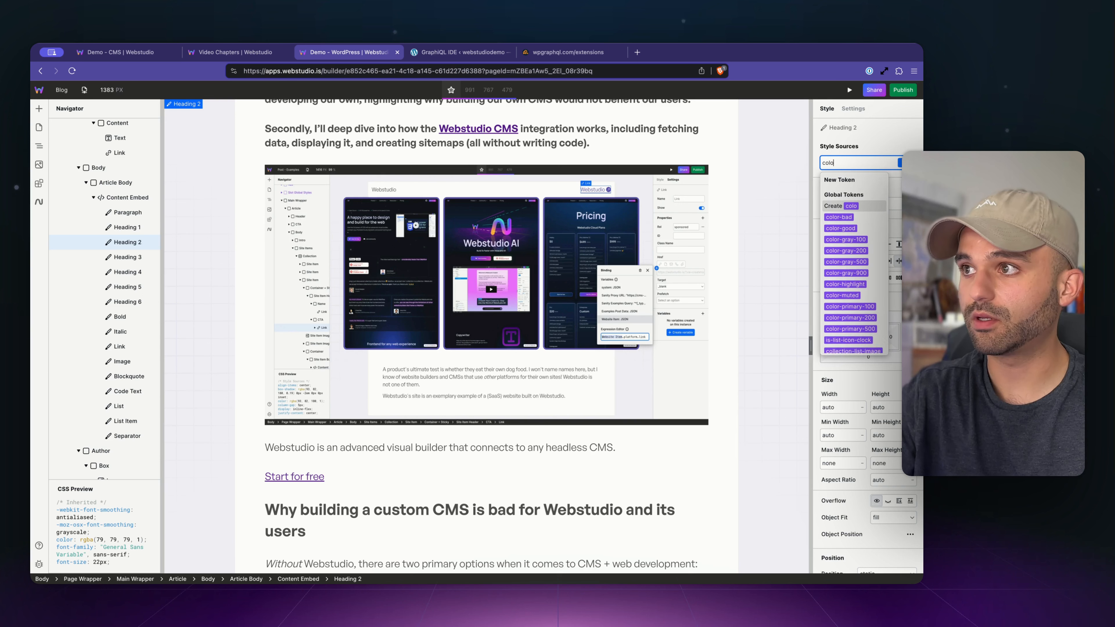
text(r-p)
key(Down)
key(Down)
key(Down)
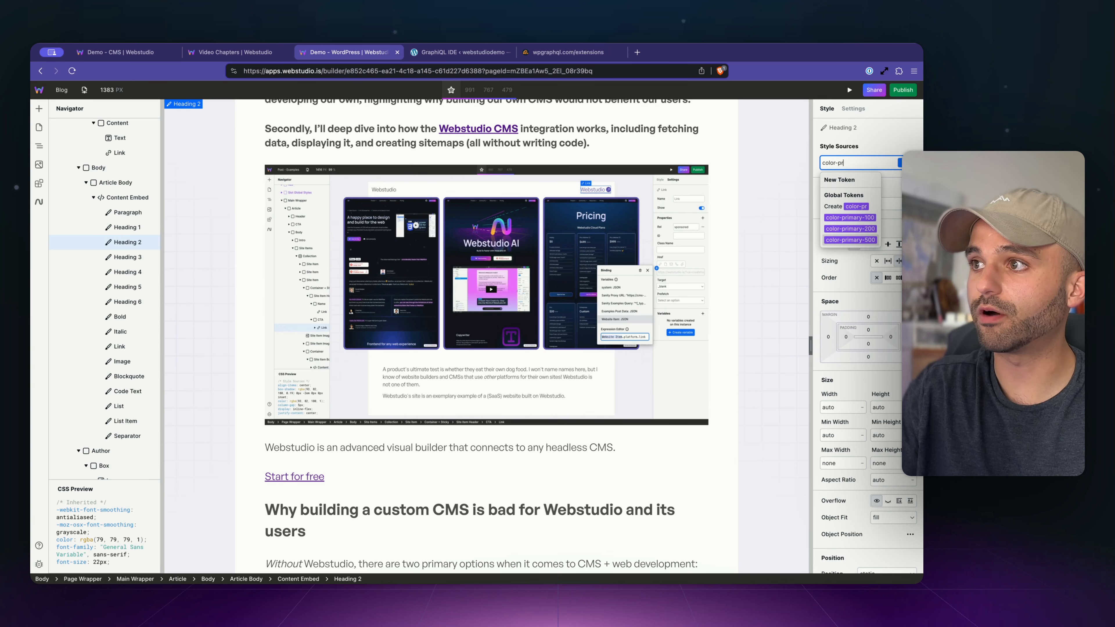
key(Return)
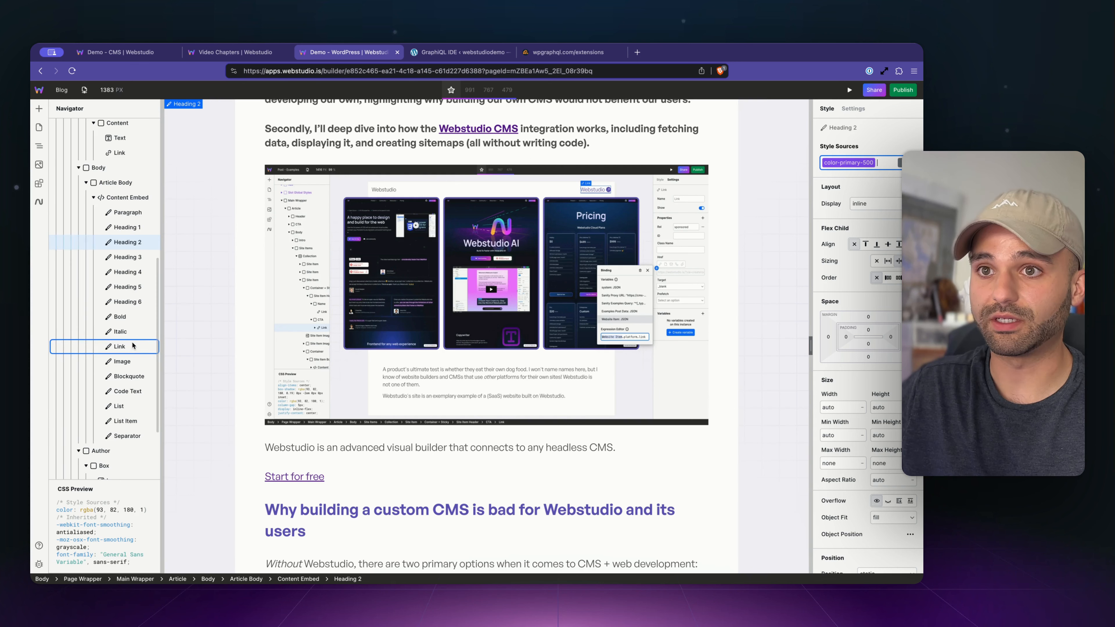
Apply the button-link token to the Link element inside the Content Embed.
click(119, 346)
click(829, 162)
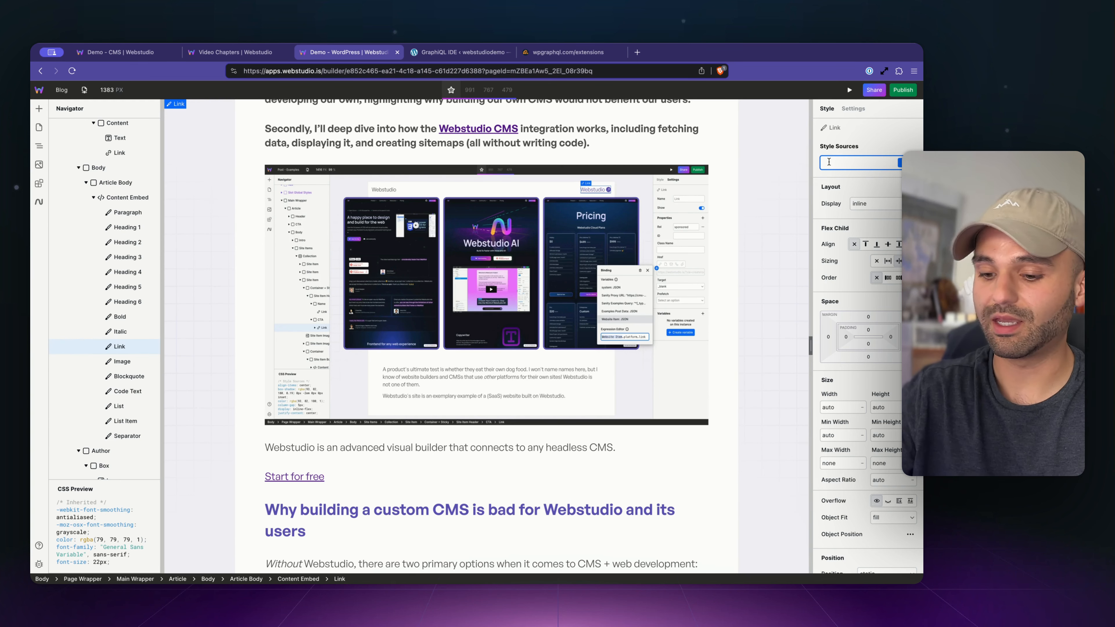
text(butt)
key(Down)
key(Down)
key(Down)
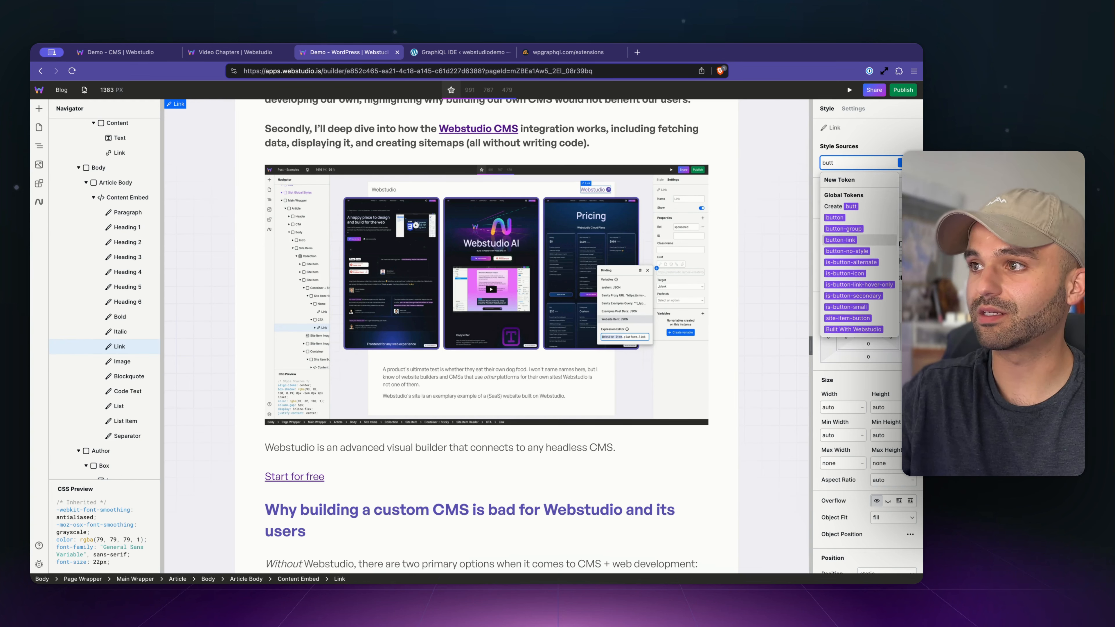
key(Return)
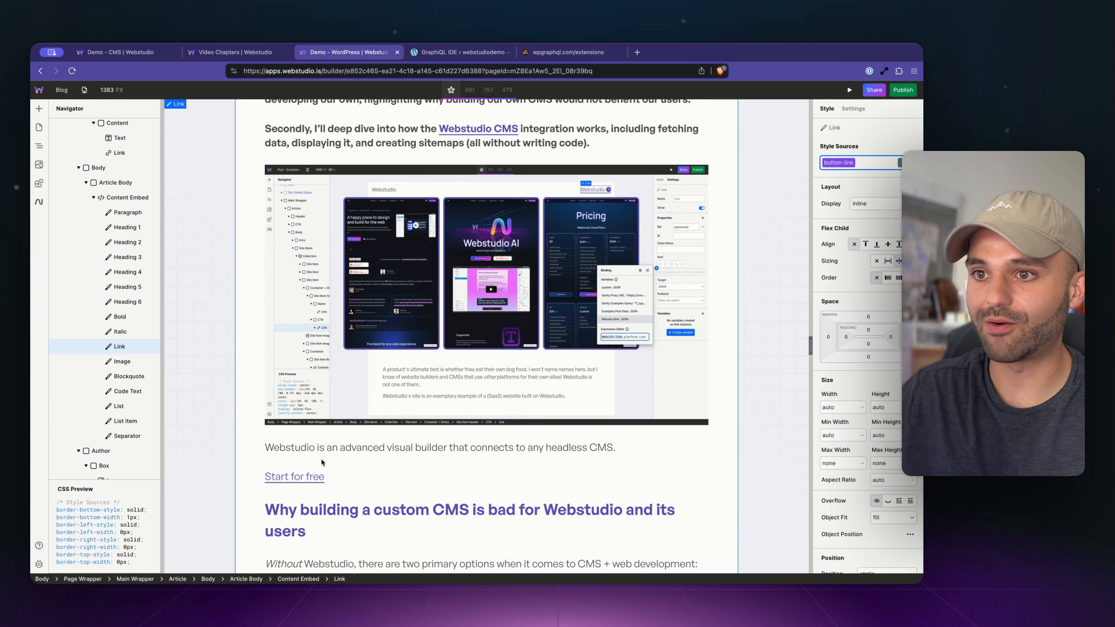
scroll(469, 239, up, 3)
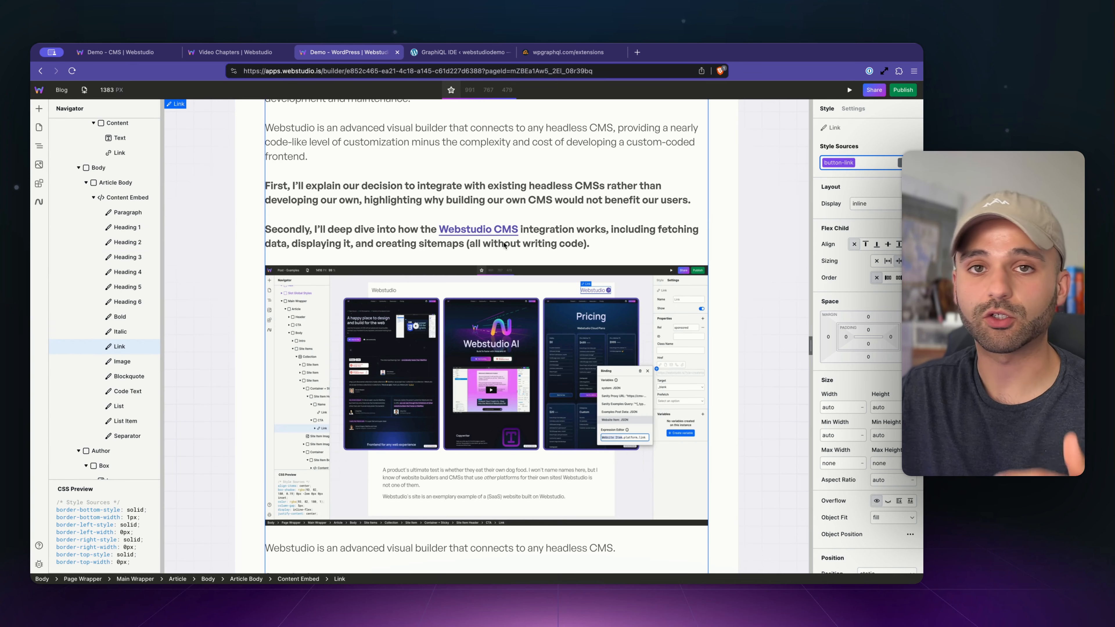
Bind the CTA Text element's text content to the post's CTA title from CMS Data.
scroll(520, 387, down, 2)
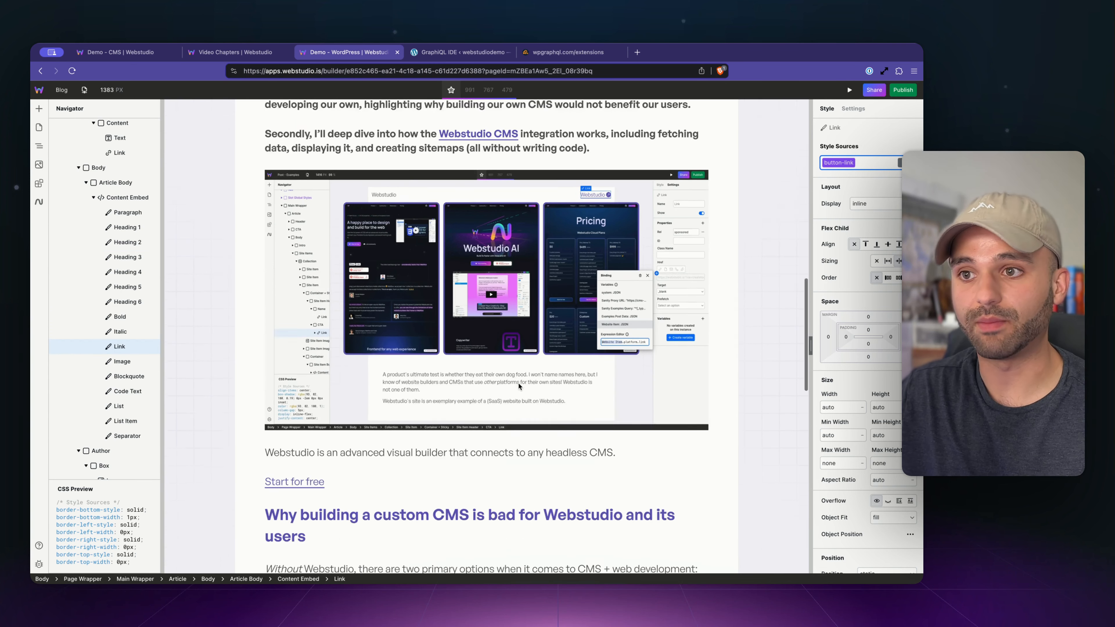
scroll(518, 386, down, 2)
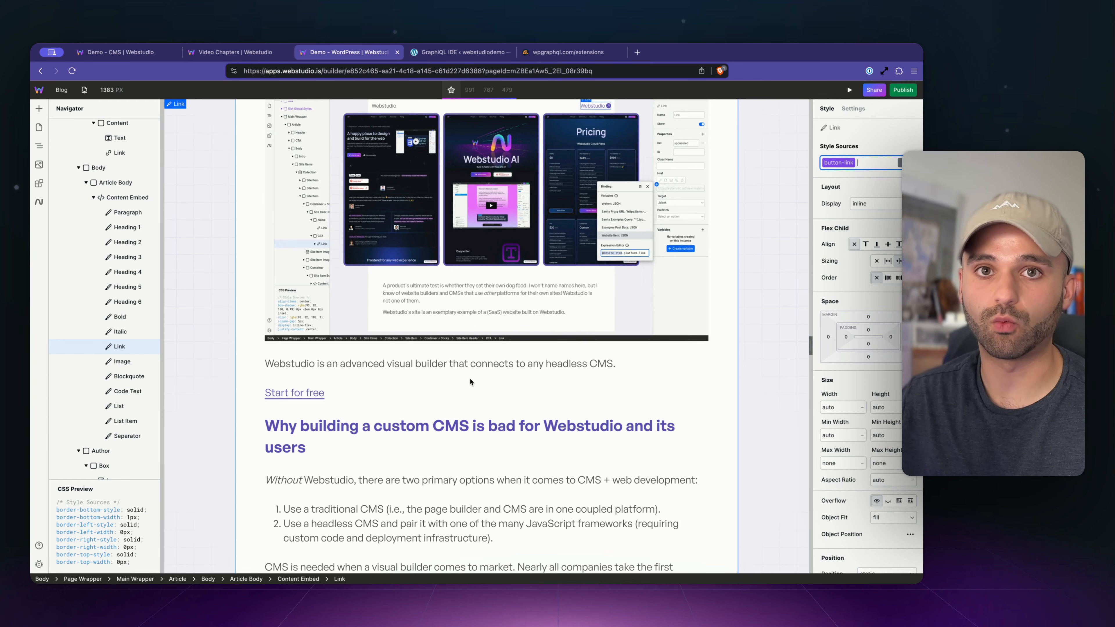
scroll(470, 381, up, 10)
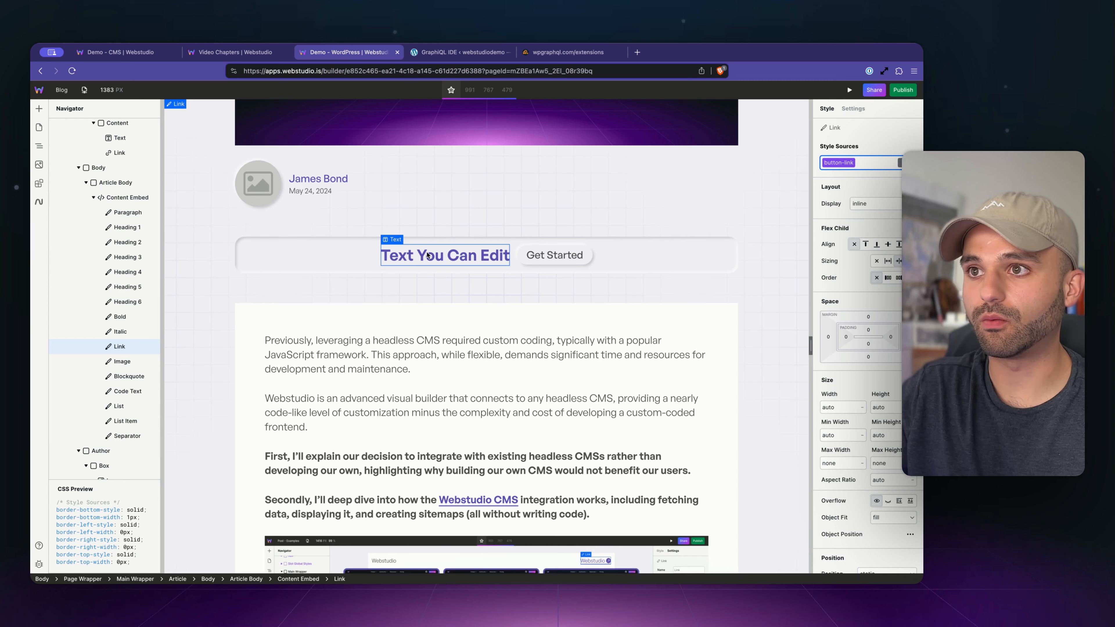
click(412, 257)
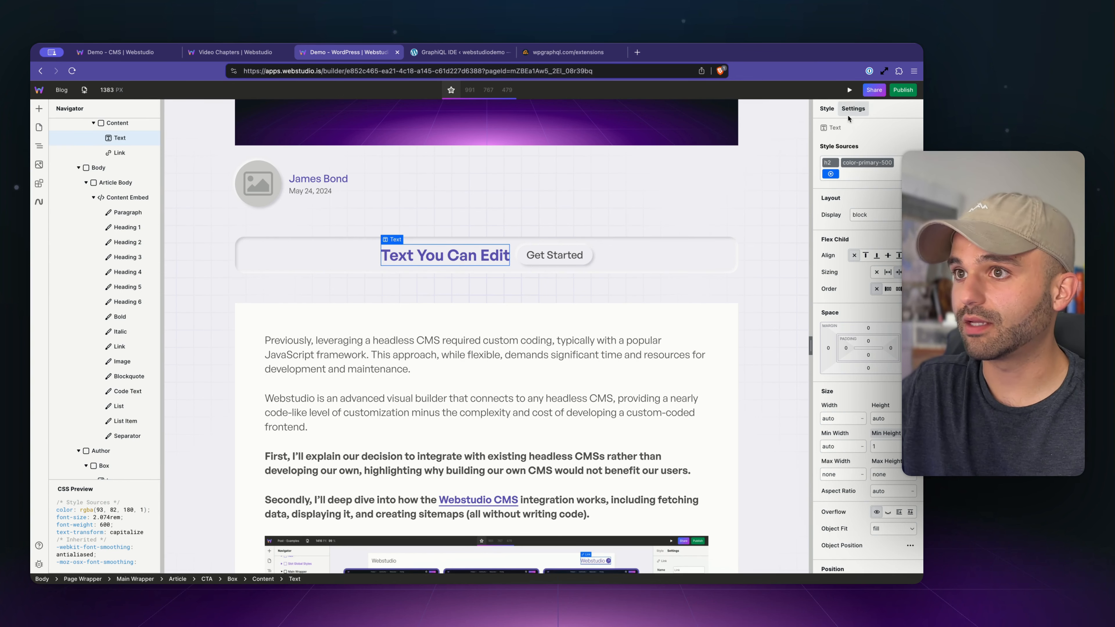
click(852, 108)
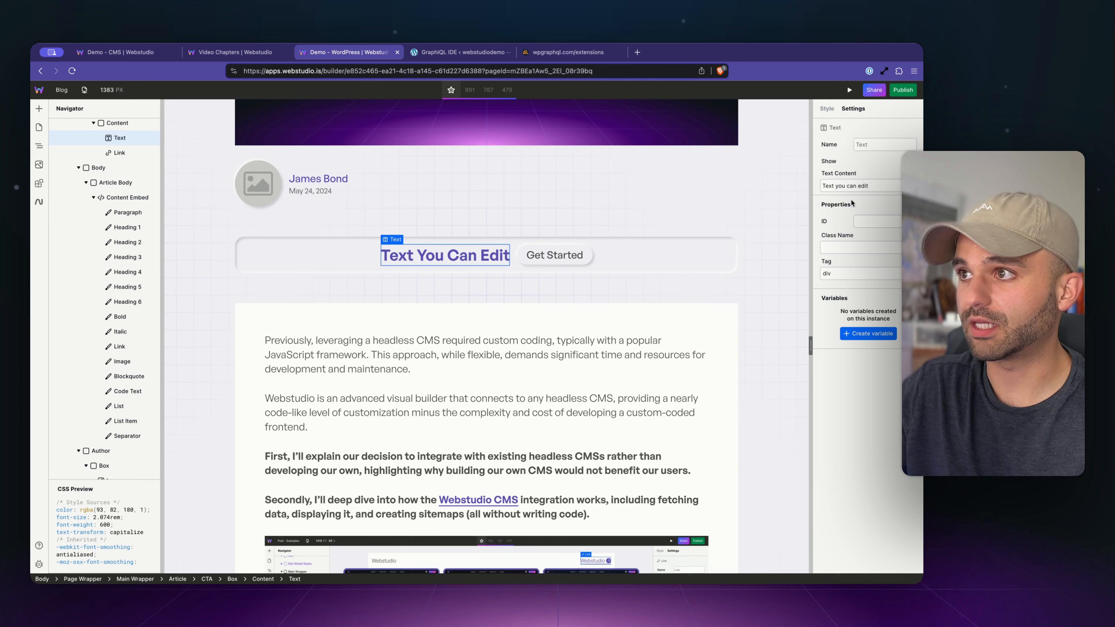
click(820, 179)
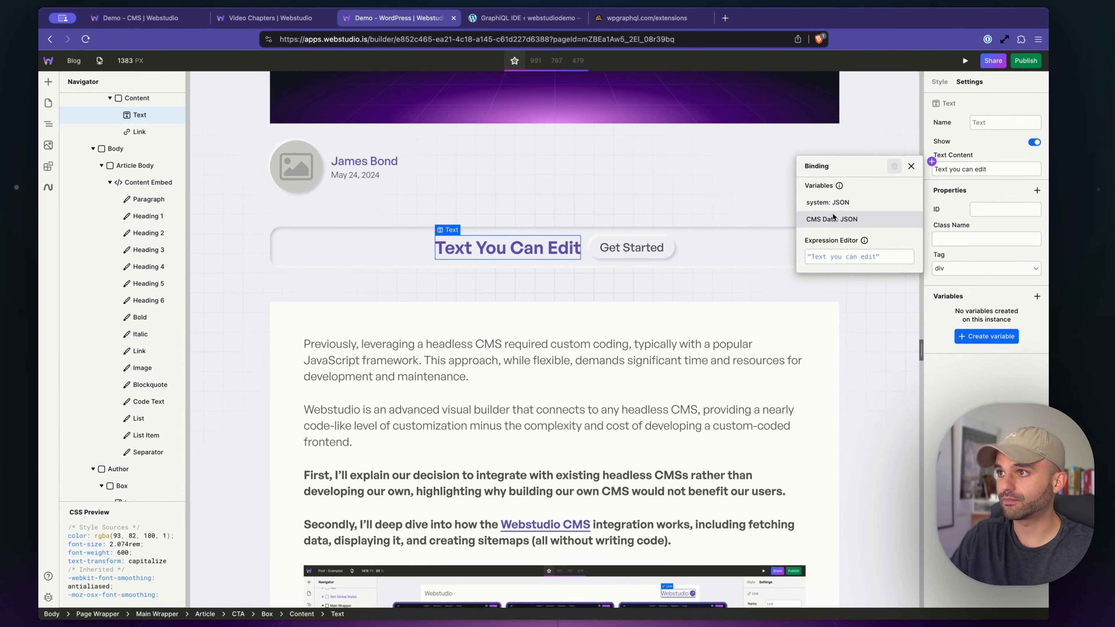
click(450, 256)
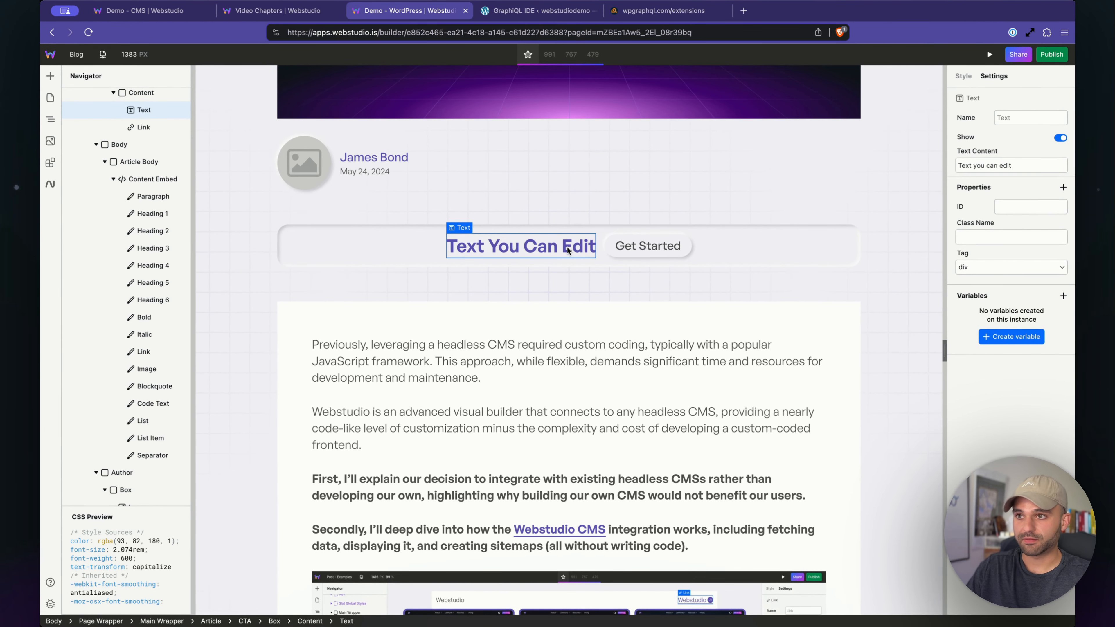
click(828, 232)
click(878, 246)
Bind the Show setting of the CTA element to CMS Data.data.data.post.cTA.title.
click(964, 76)
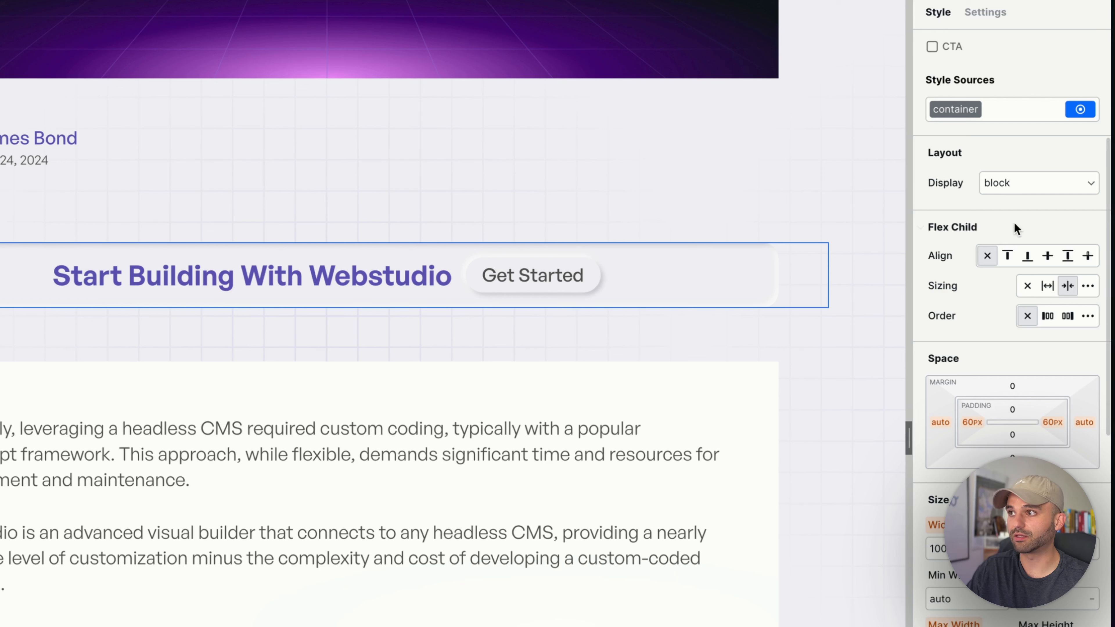
click(1014, 187)
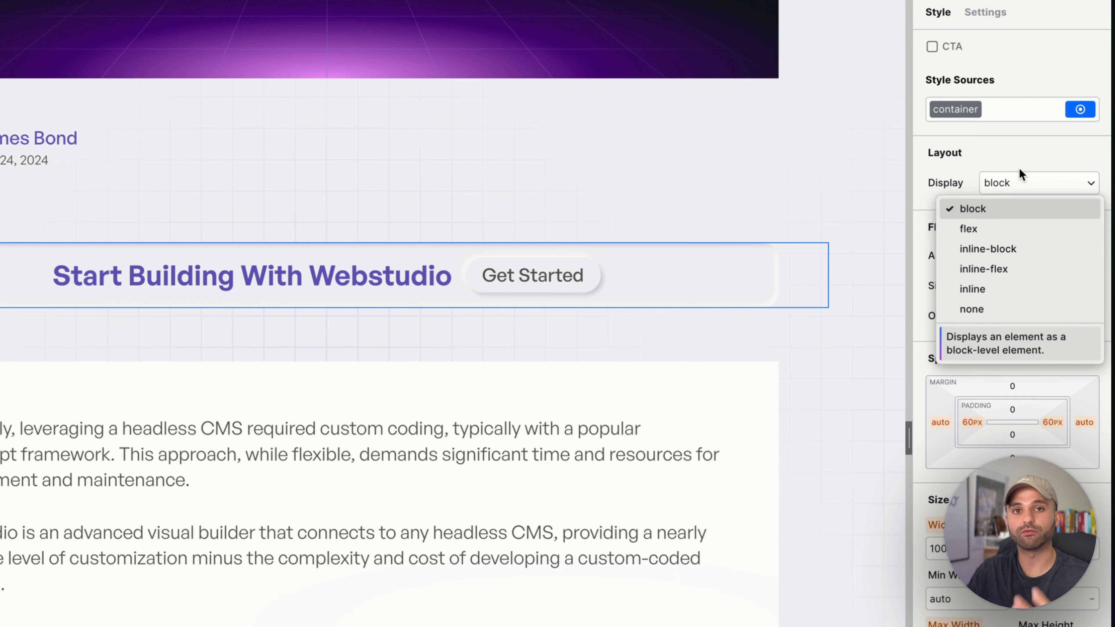
click(997, 13)
click(992, 16)
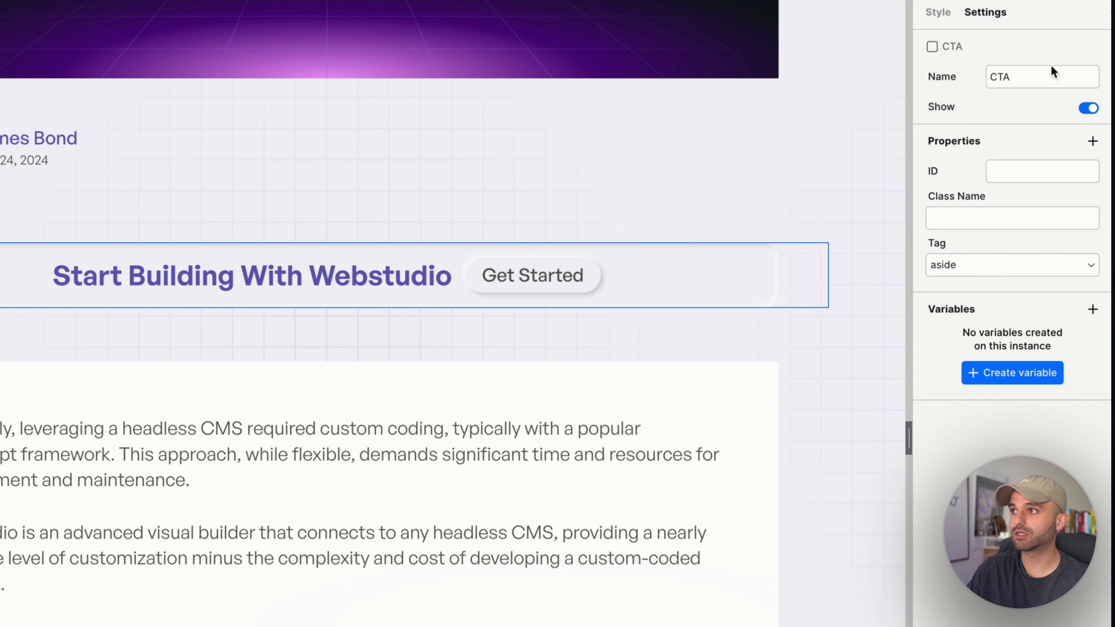
click(1077, 98)
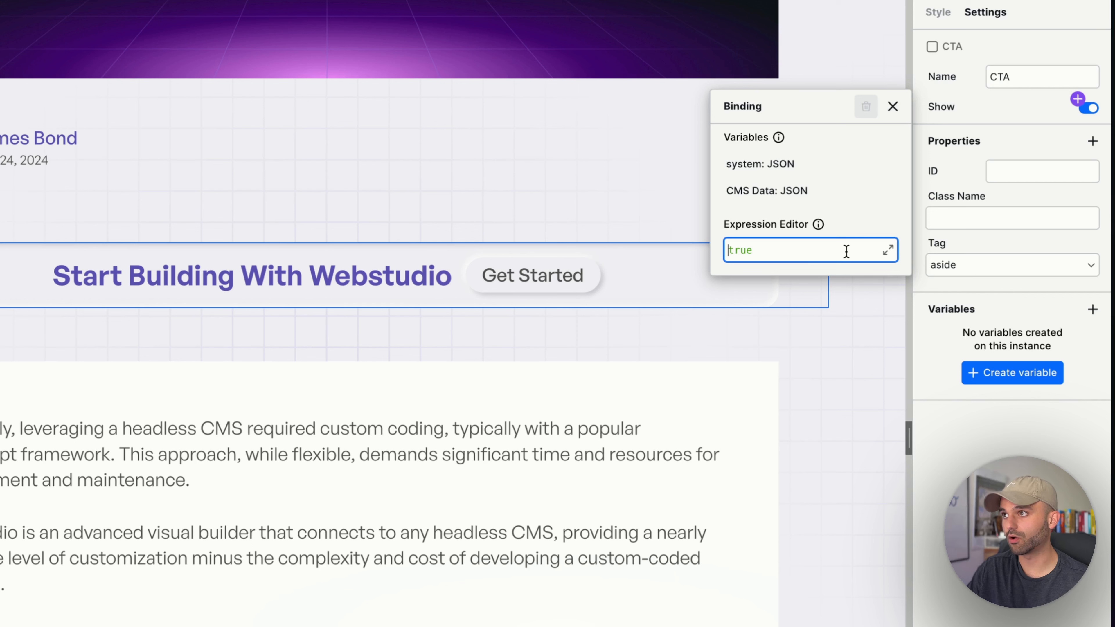
double_click(782, 252)
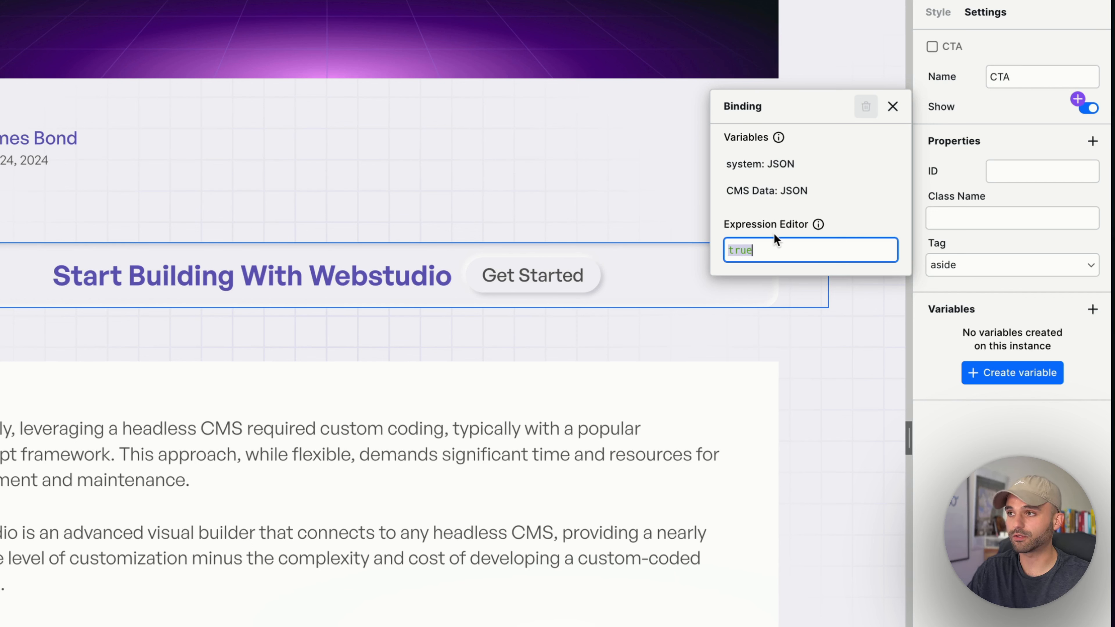
click(772, 199)
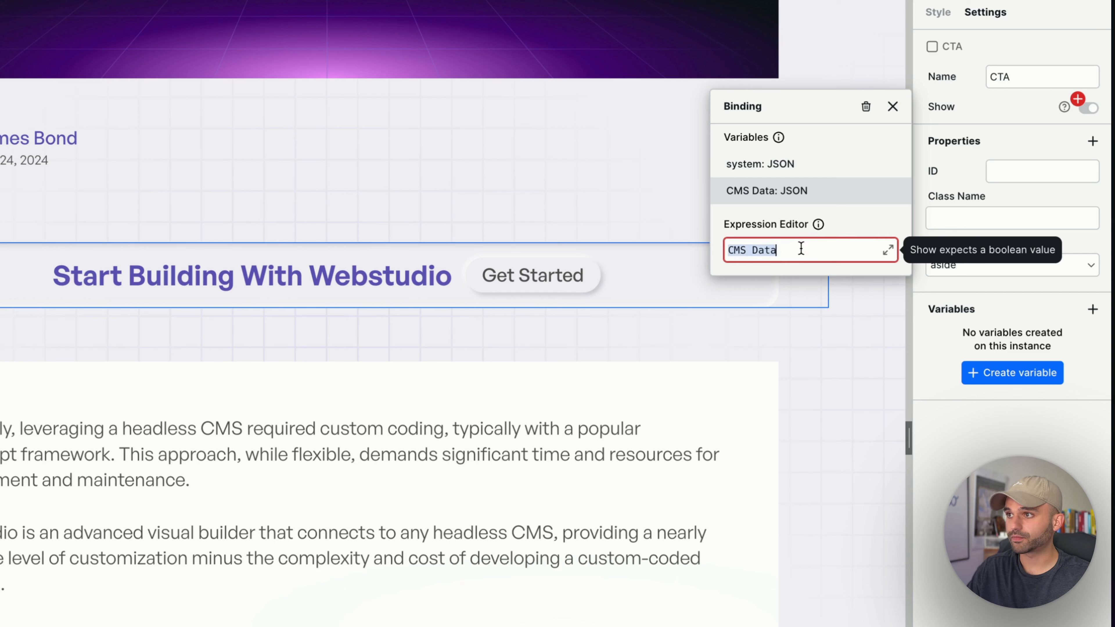
text(.data.data.post.)
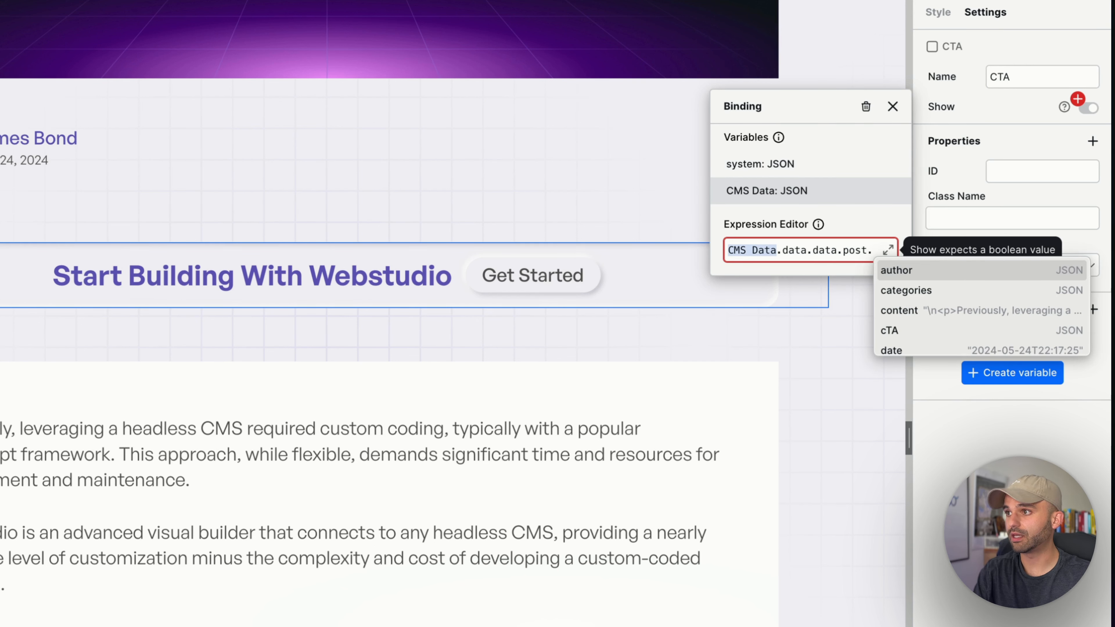
text(cTA.)
key(Return)
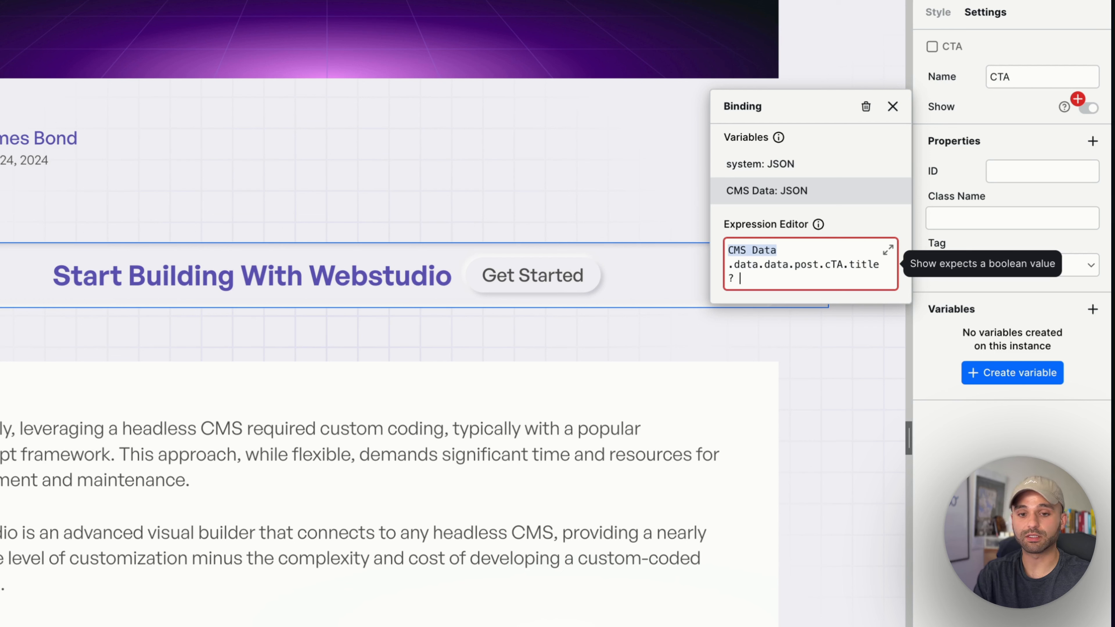
Complete the CTA's Show expression as a conditional that returns true when the title exists and false otherwise.
text(true)
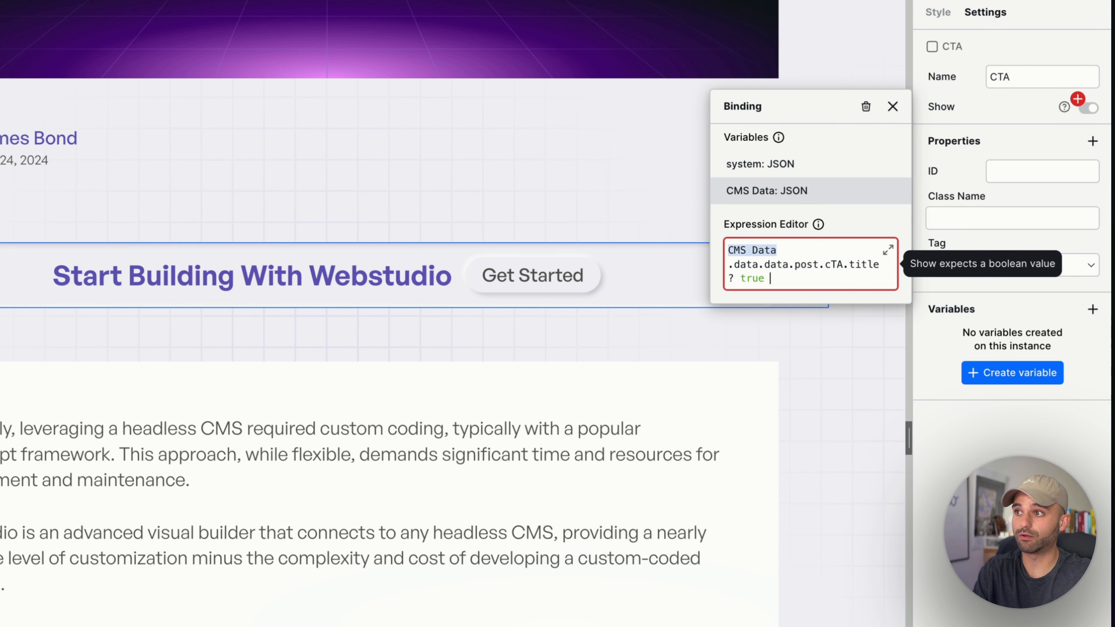
text( : false)
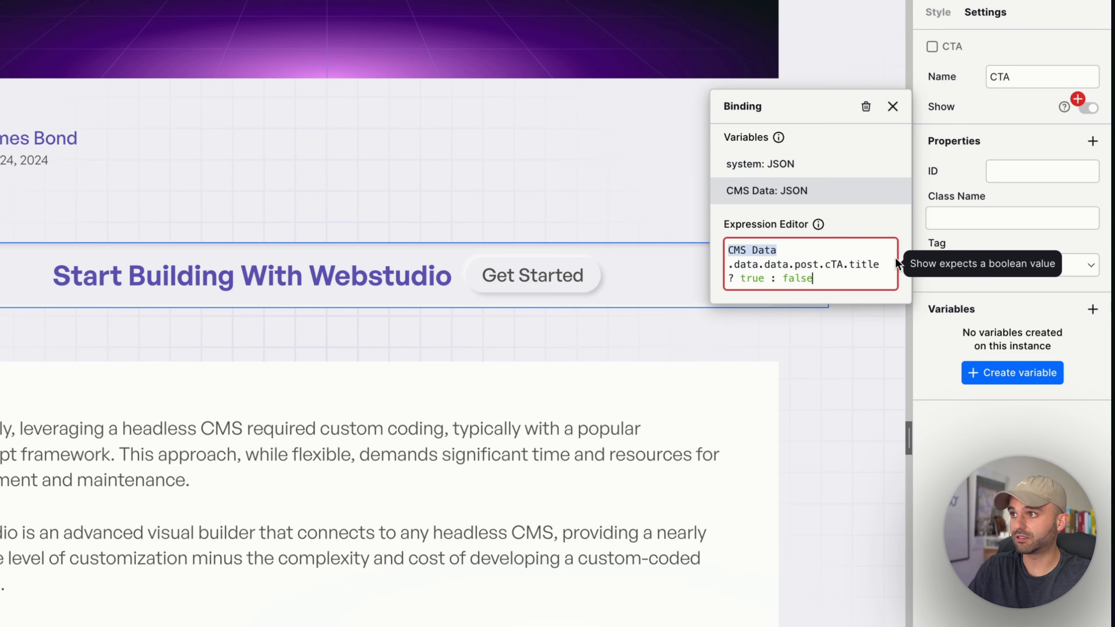
drag(879, 265, 712, 241)
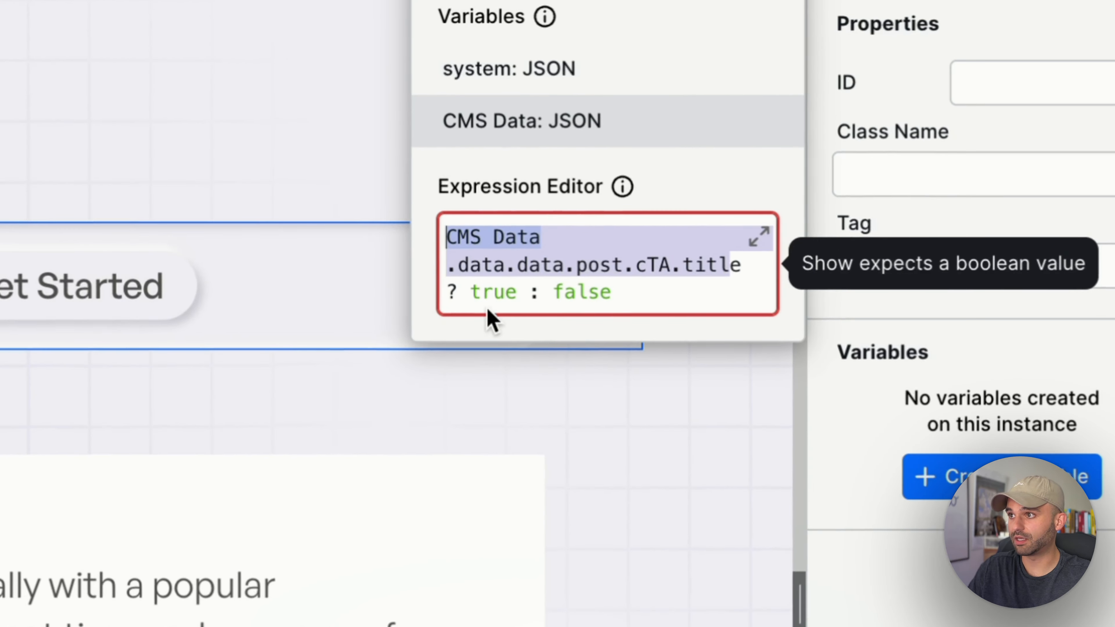
double_click(751, 277)
double_click(584, 291)
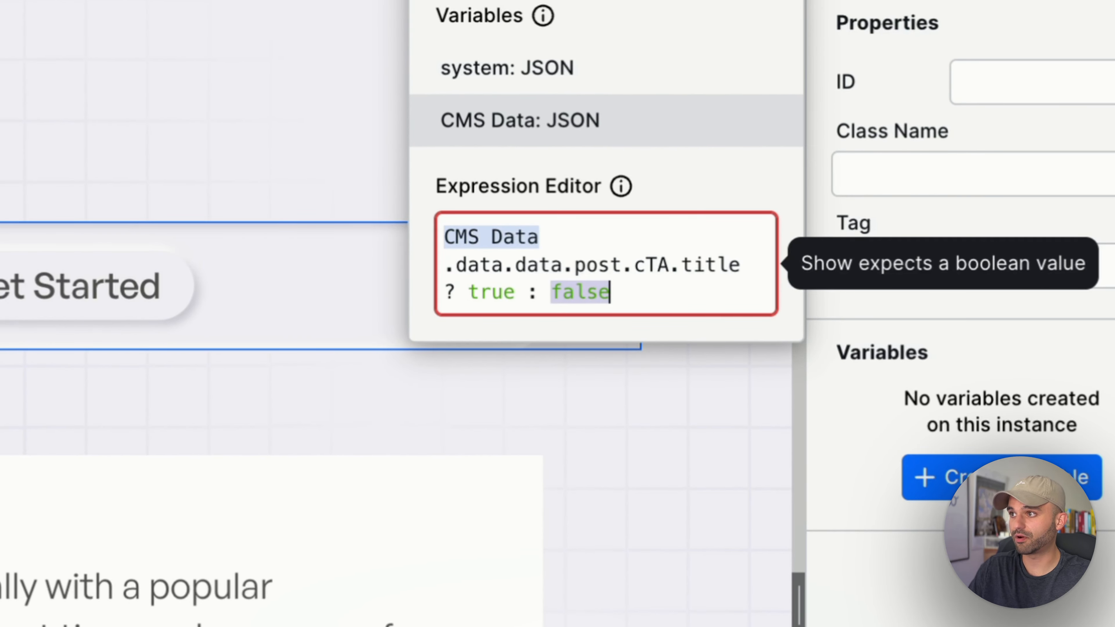
key(Escape)
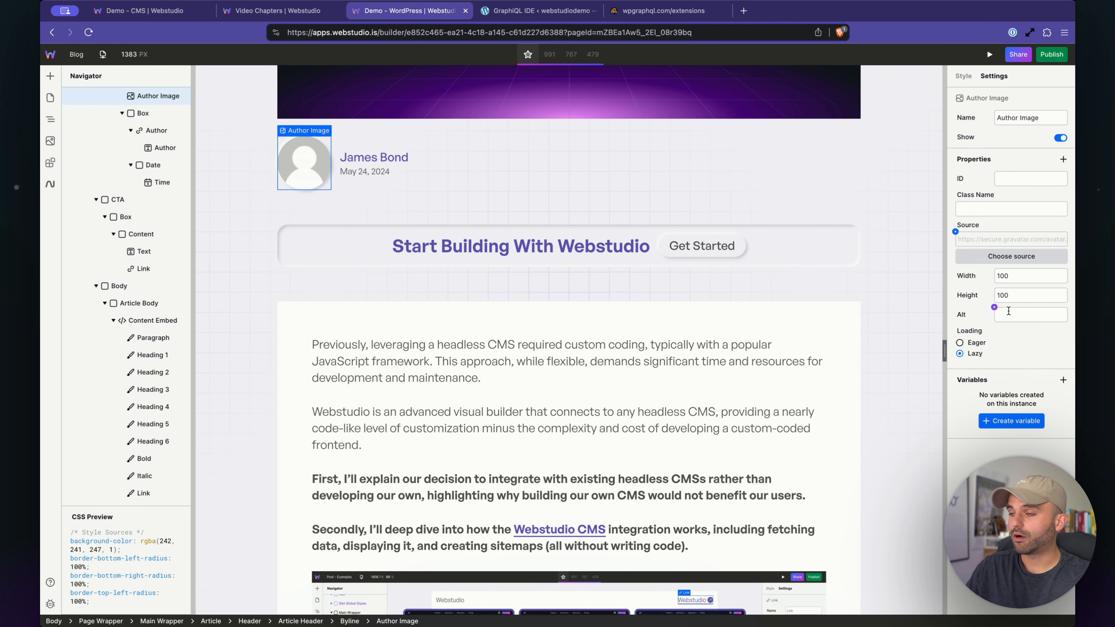
Start the Author Image's Alt binding in the expanded expression editor with the template literal `Picture of ${}`.
click(994, 307)
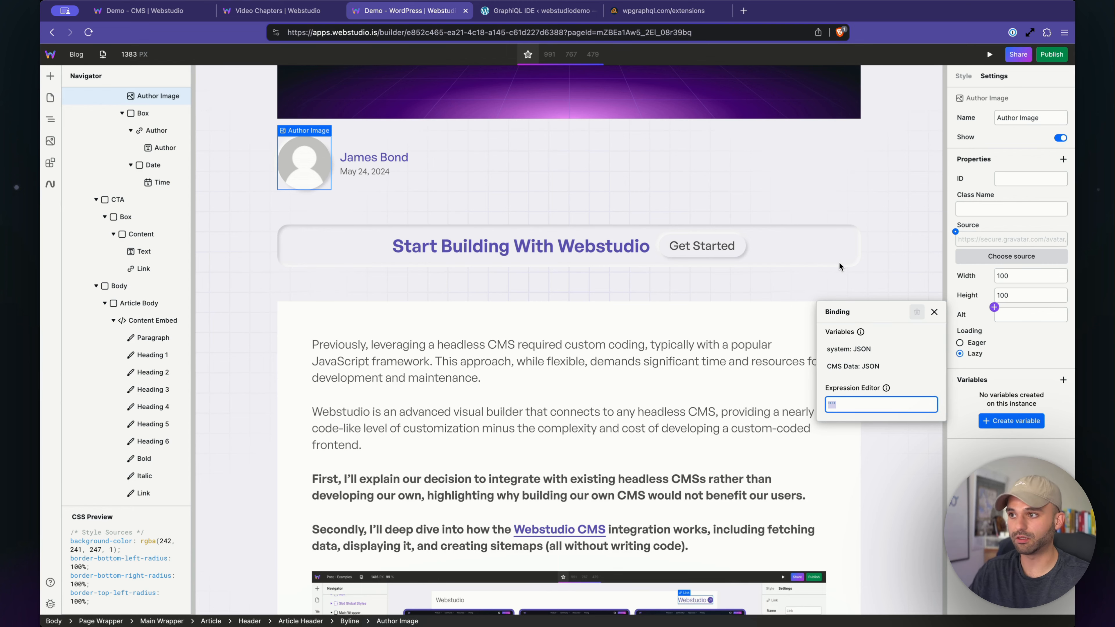
click(934, 409)
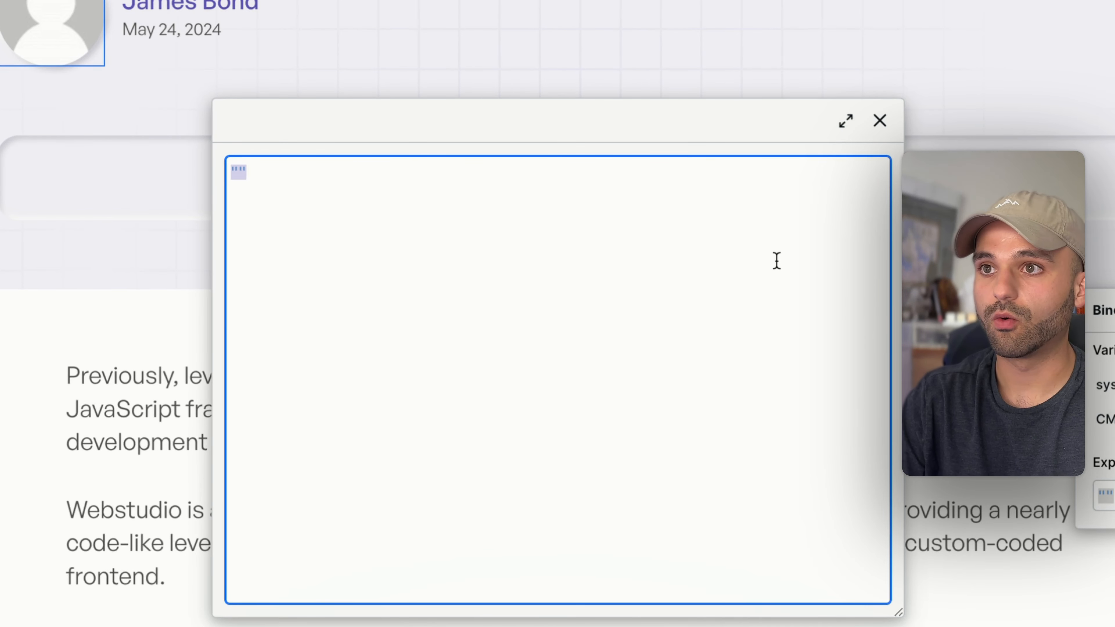
text(`)
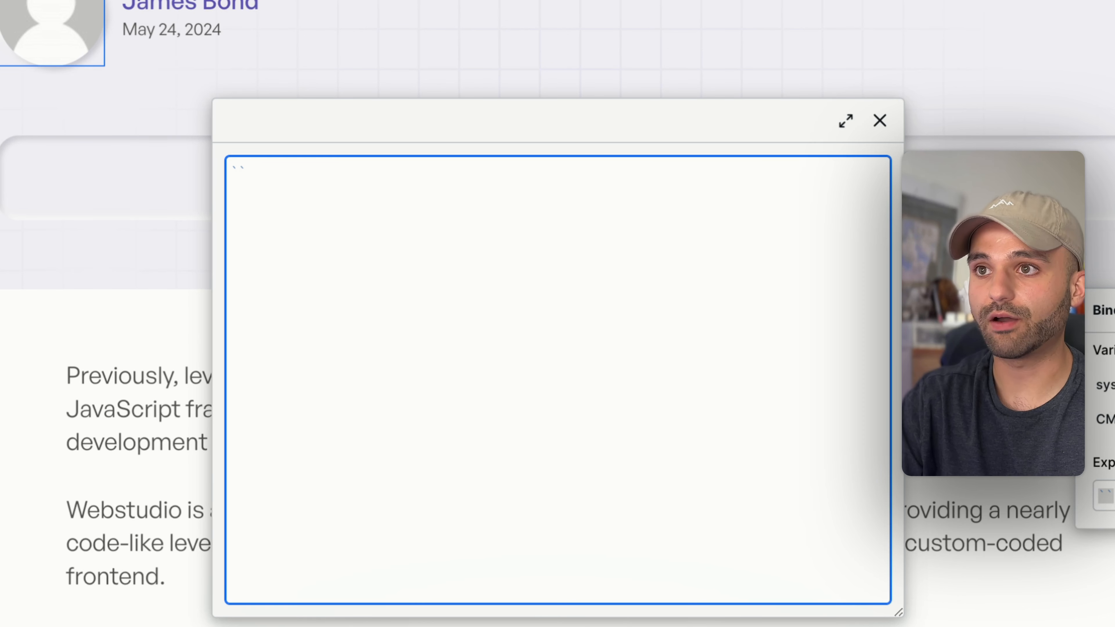
text(Picture of)
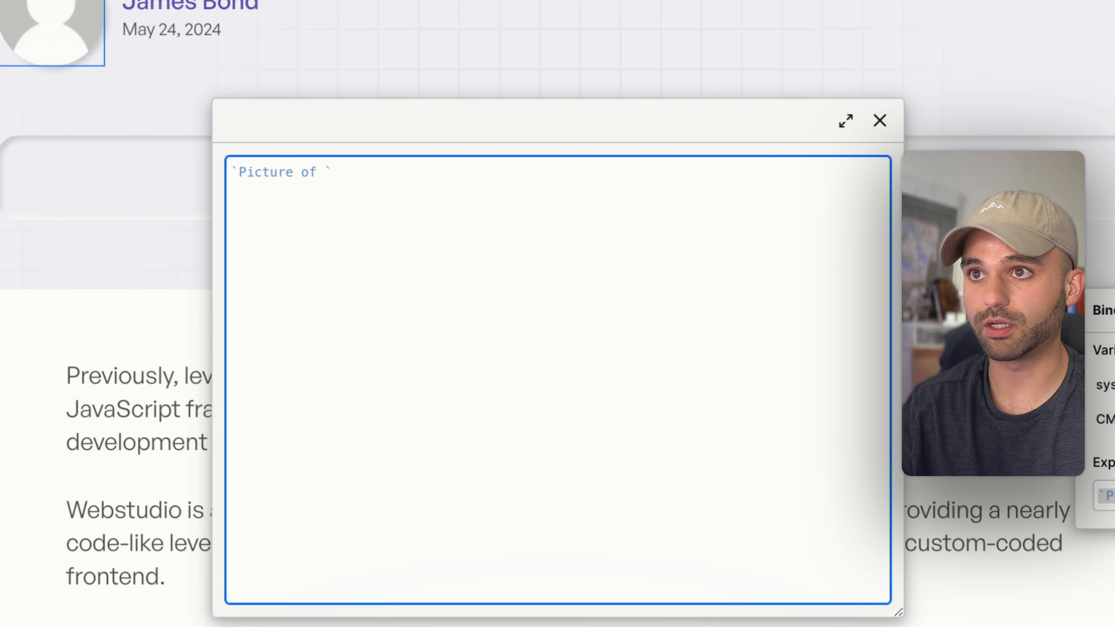
text( $)
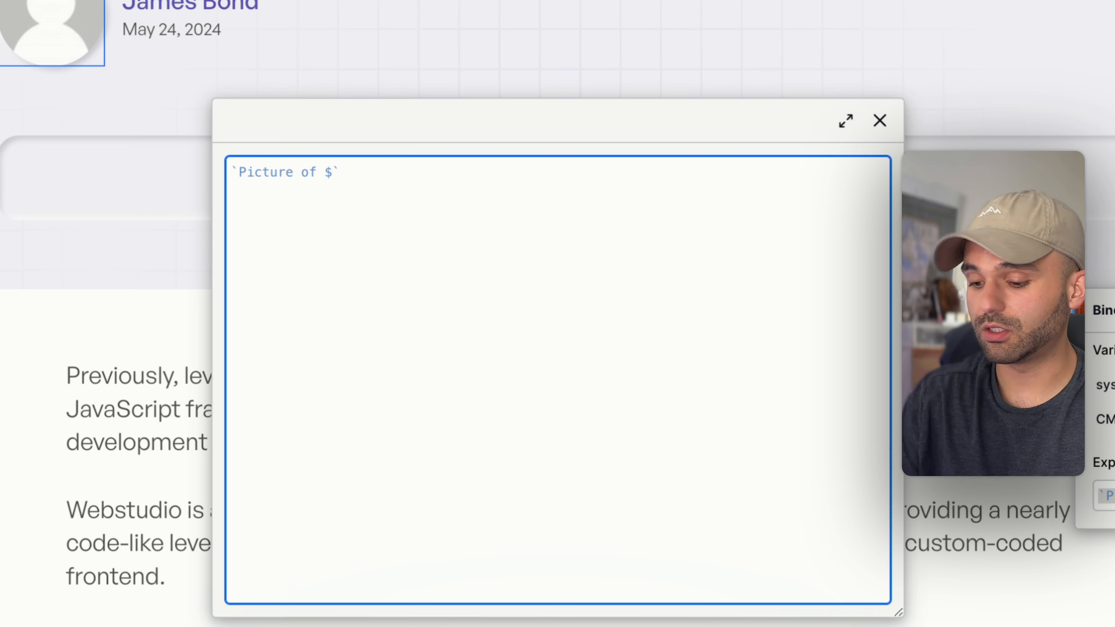
text({)
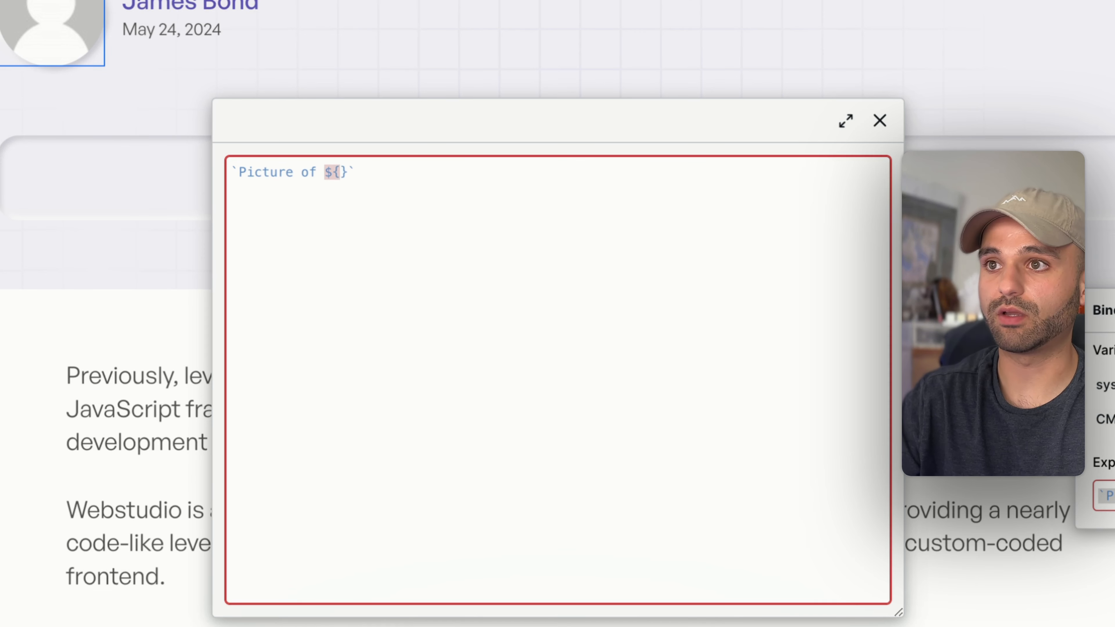
text(sys)
key(BackSpace)
key(BackSpace)
key(BackSpace)
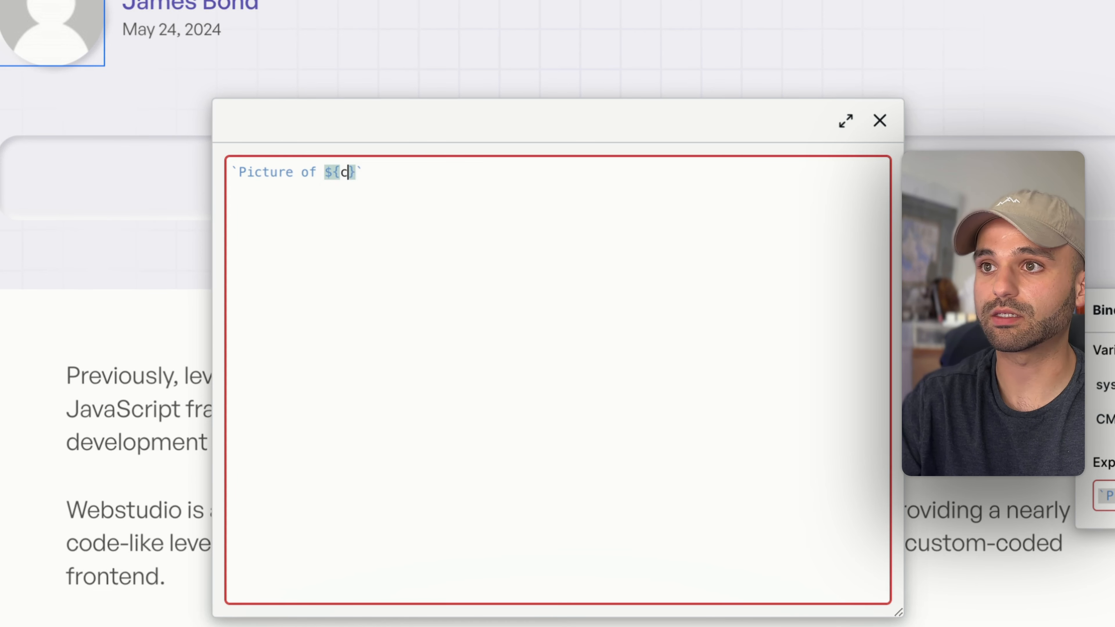
Fill the Alt template's placeholder with CMS Data.data.data.post.author.node.firstName.
text(C)
key(Return)
text(.)
key(Return)
text(.data)
key(Return)
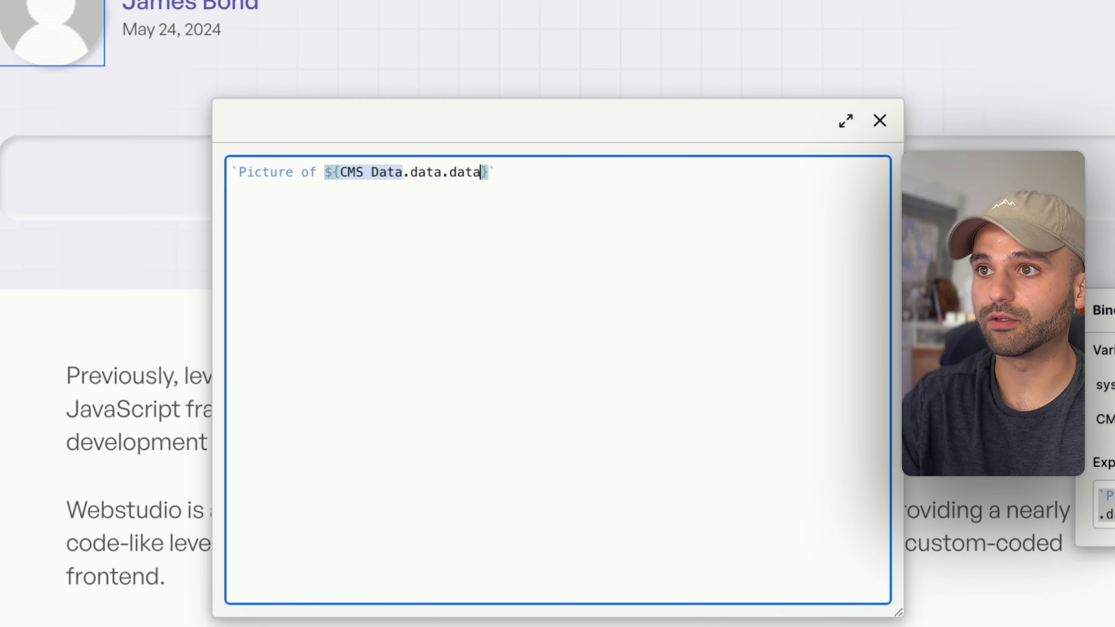
text(.a)
key(BackSpace)
text(post)
key(Return)
text(.au)
key(Return)
text(.)
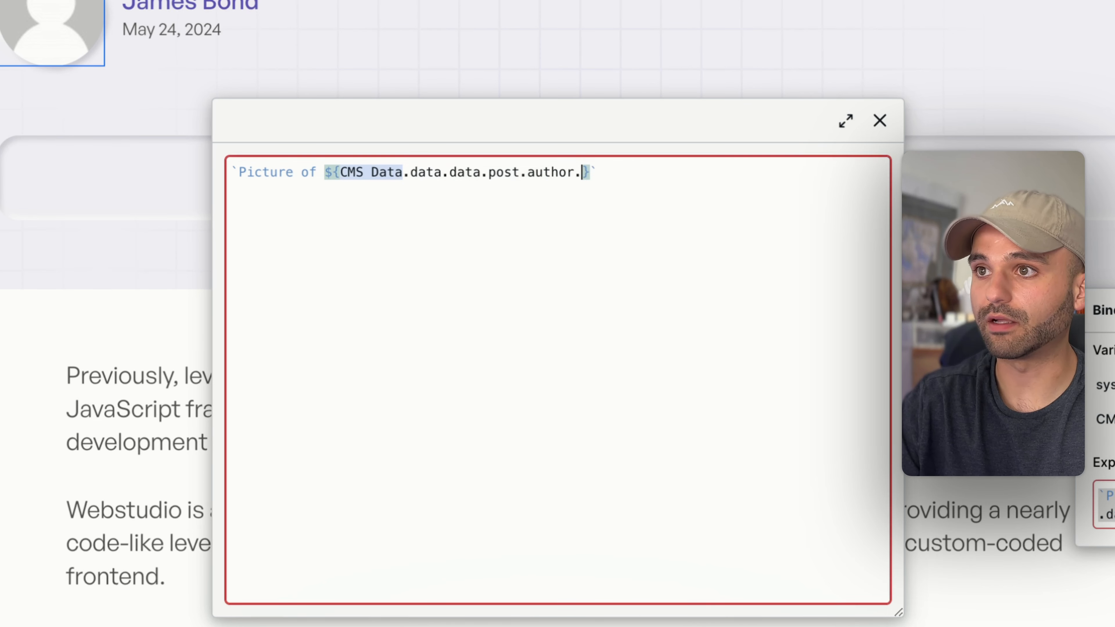
key(Return)
text(.firstName)
key(Right)
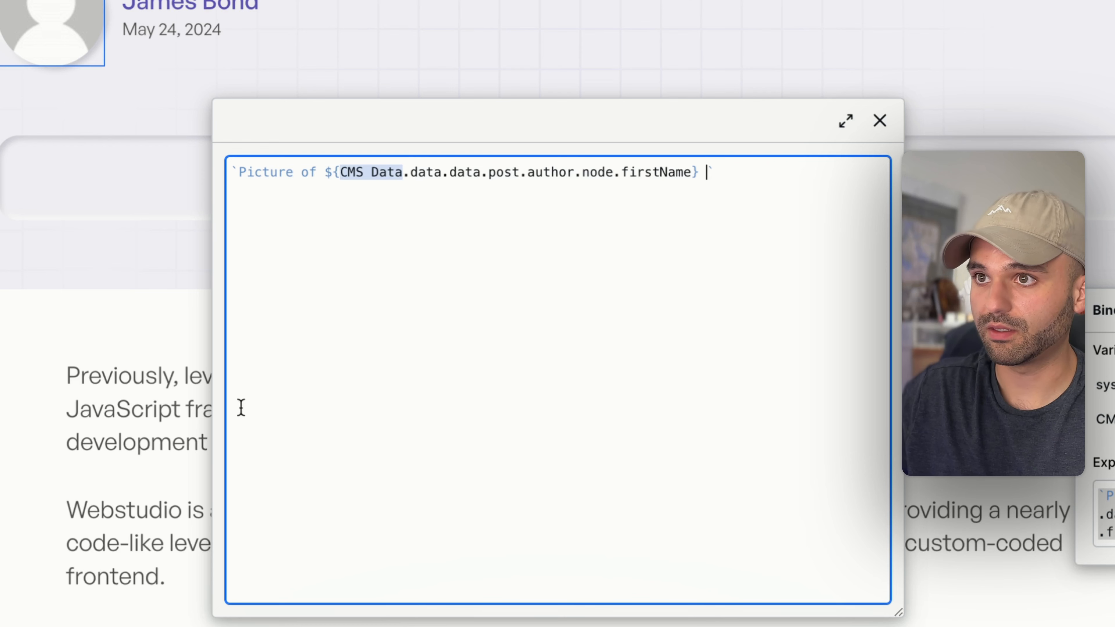
Add a second placeholder to the Alt expression with CMS Data.data.data.post.author.node.lastName and close the editor.
drag(329, 172, 708, 174)
key(ctrl+c)
key(Right)
key(ctrl+v)
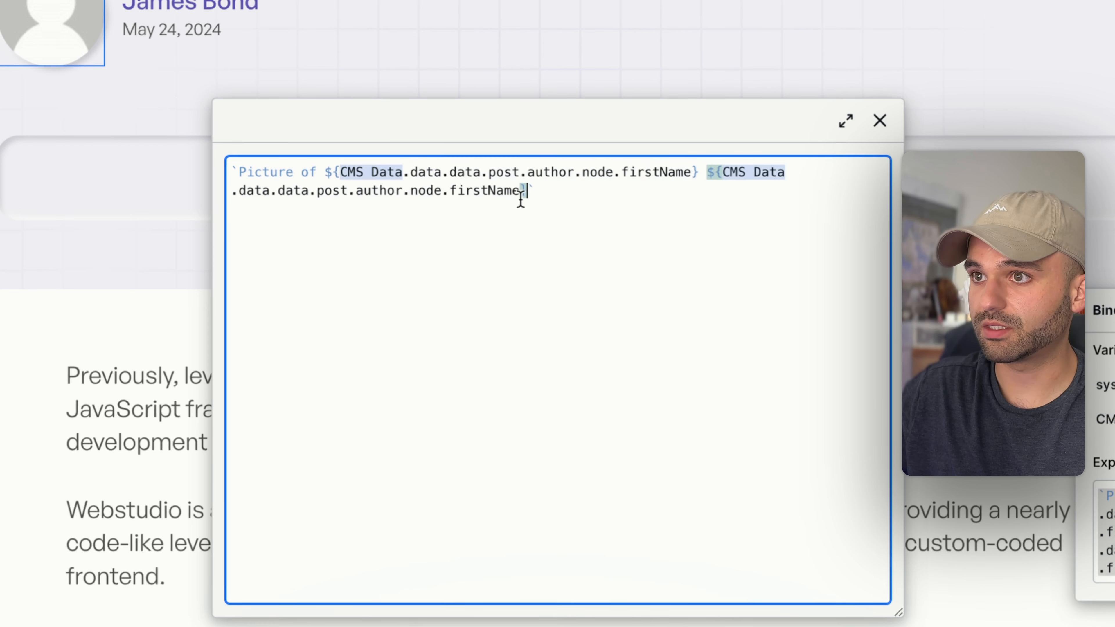
double_click(518, 192)
text(last)
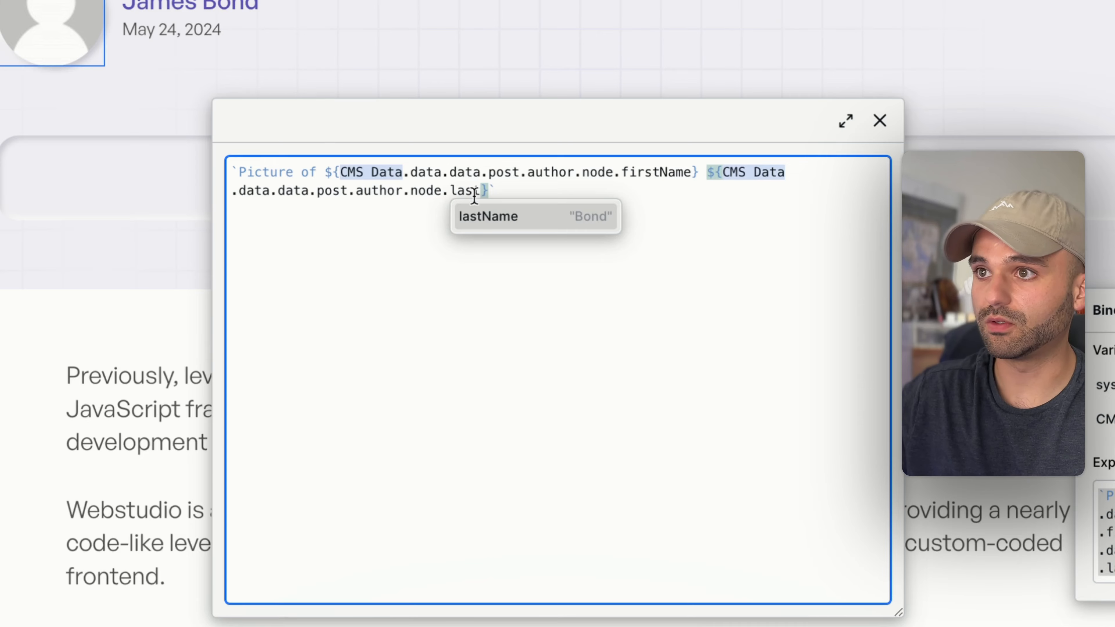
click(468, 215)
click(880, 120)
click(859, 311)
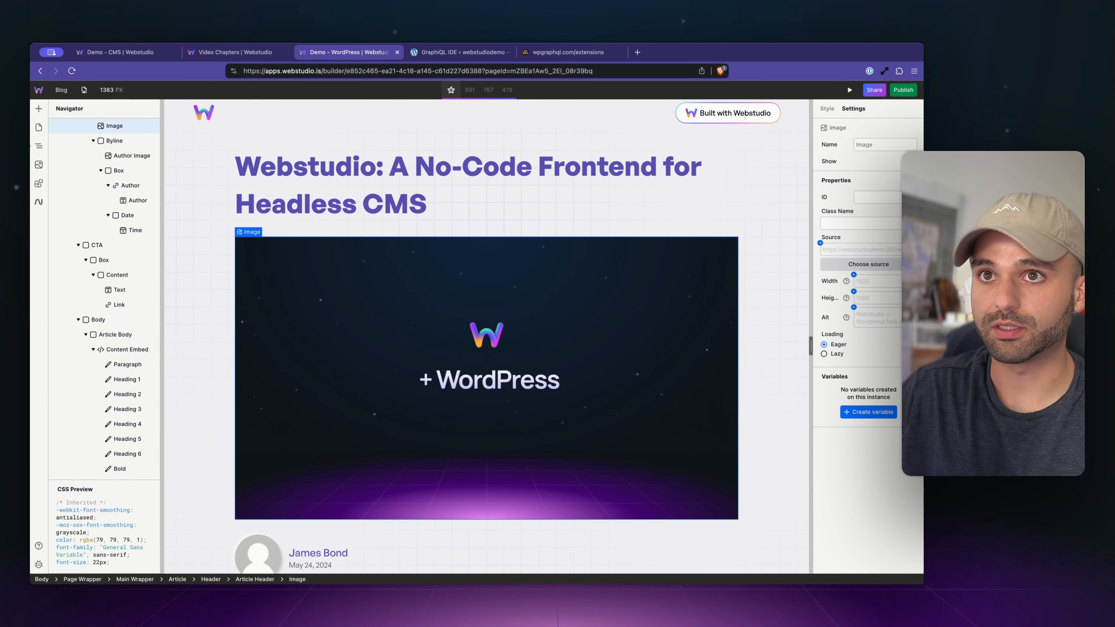
Copy the Heading's Text Content expression and paste it as the Title binding in the Blog page's settings.
click(39, 127)
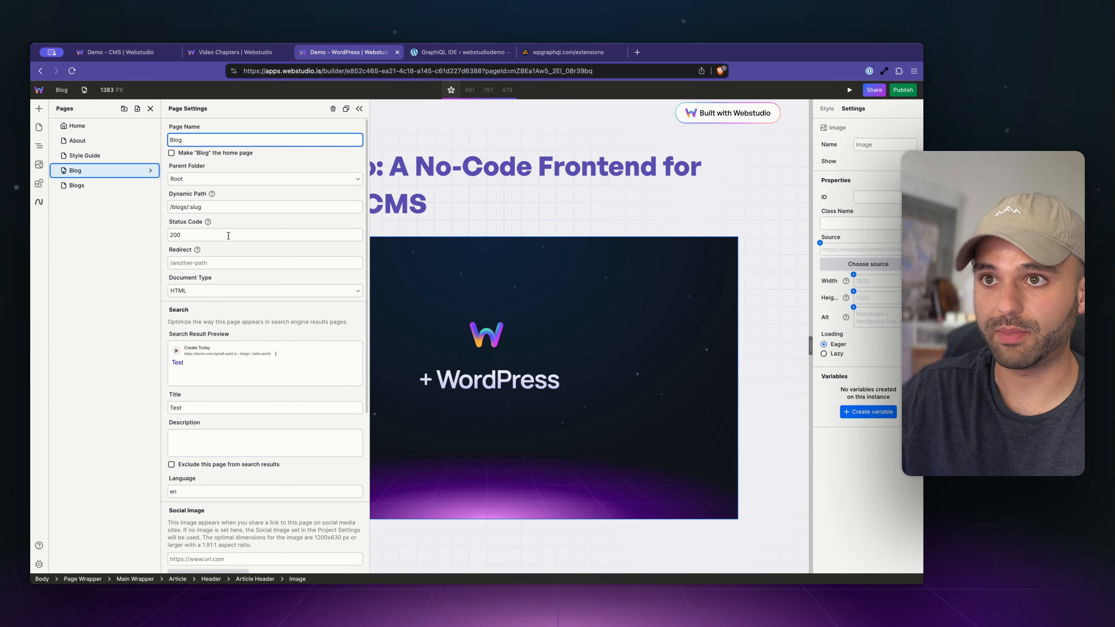
scroll(236, 283, down, 1)
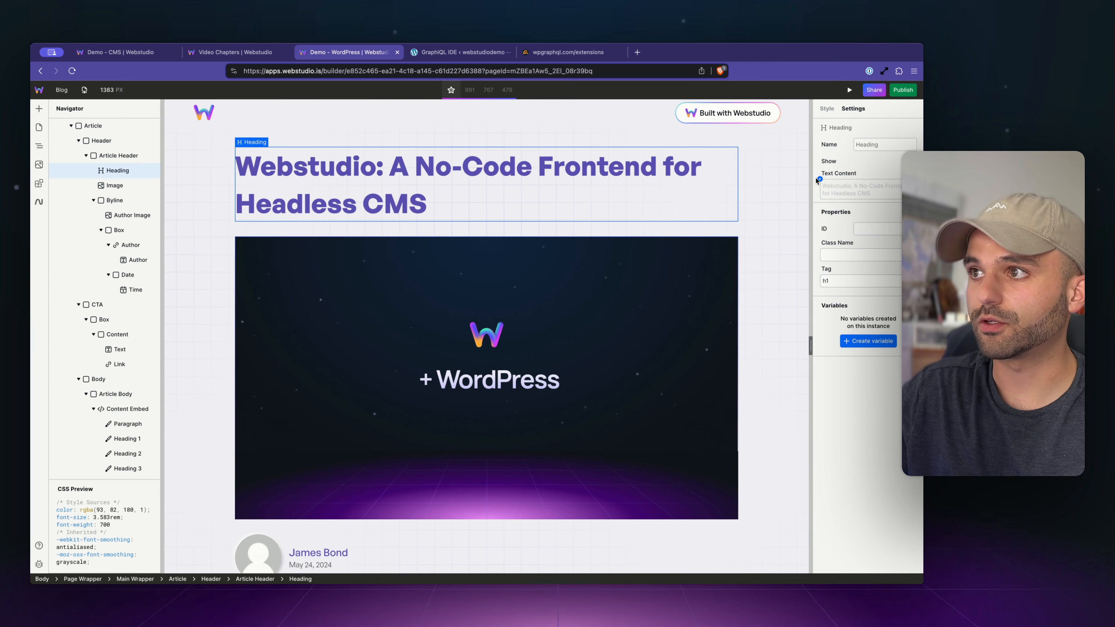
click(819, 178)
click(849, 402)
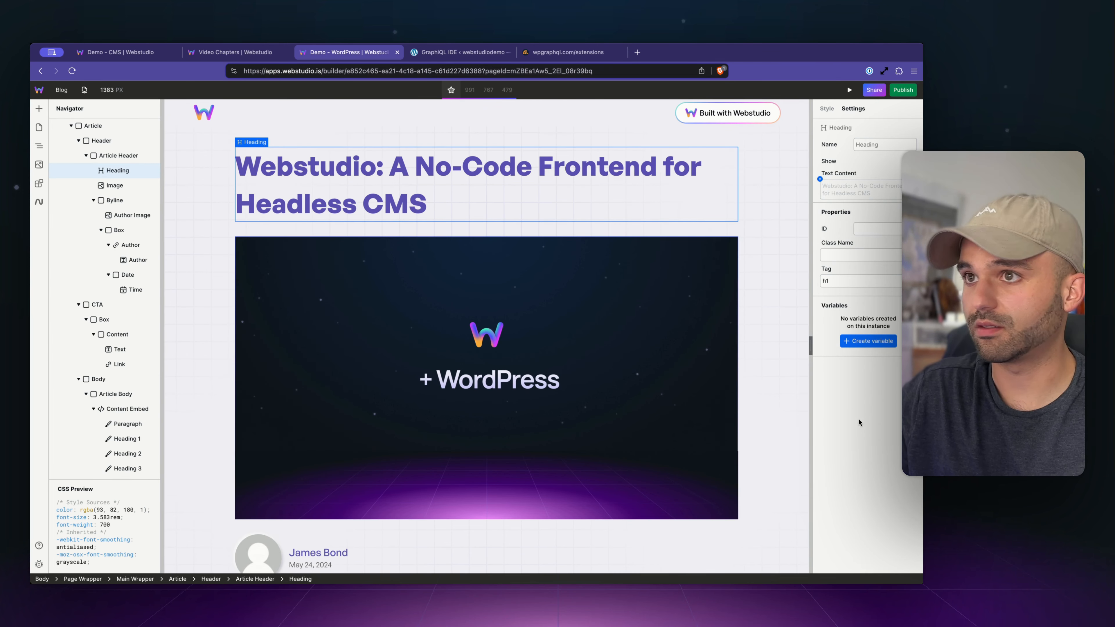
click(39, 127)
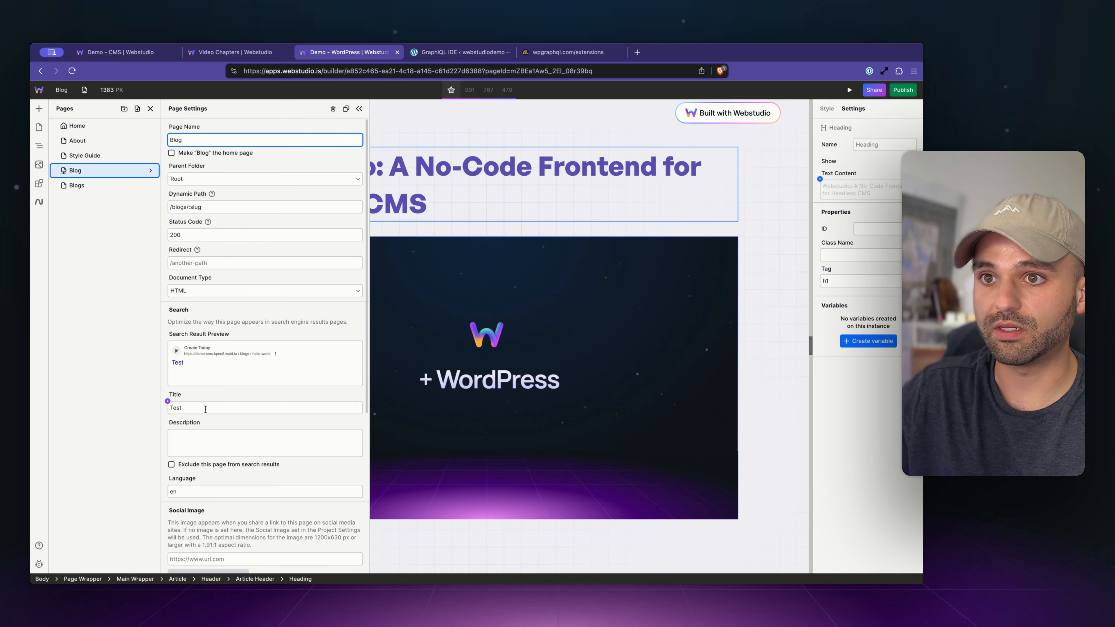
click(167, 401)
key(super+a)
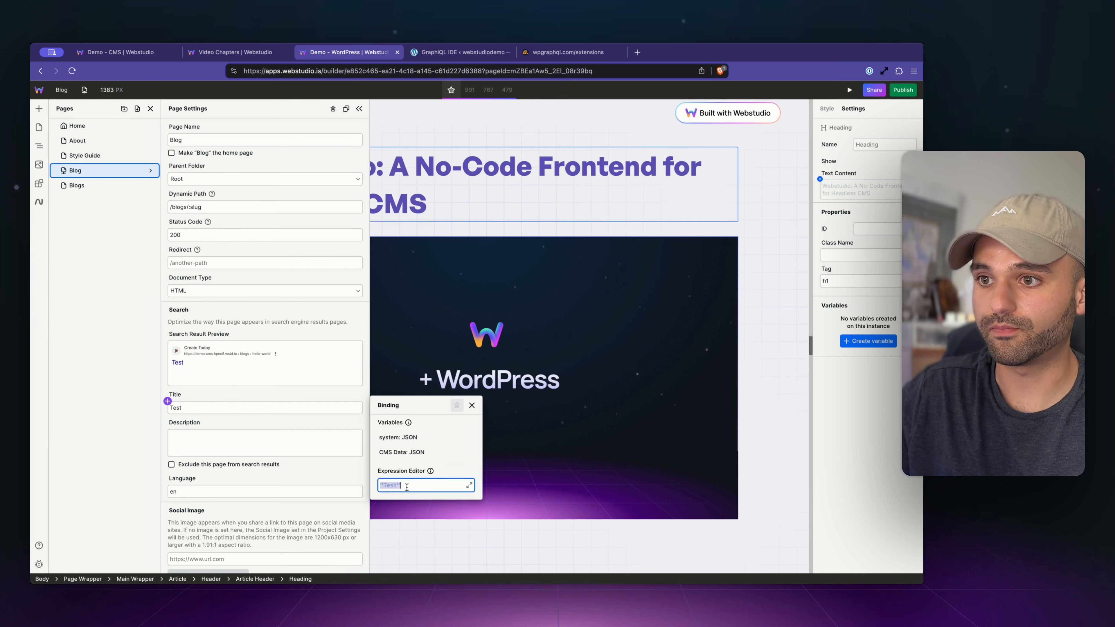
key(super+v)
click(235, 408)
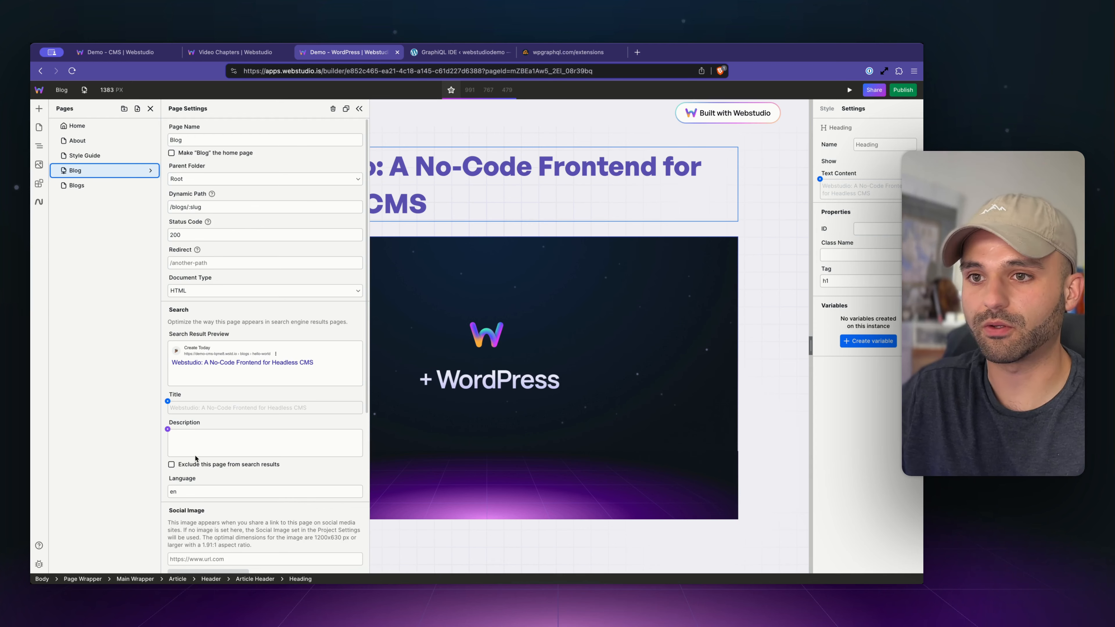
Copy the featured image's Source expression and use it as the Social Image binding in the Blog page's settings.
scroll(200, 444, down, 5)
click(622, 379)
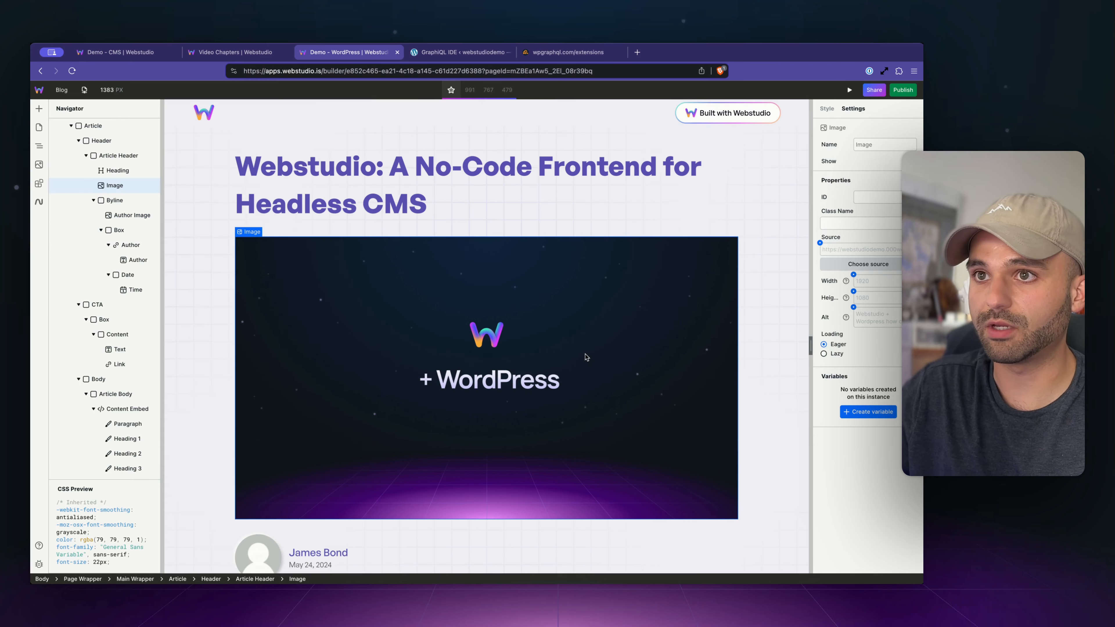
click(819, 243)
click(569, 336)
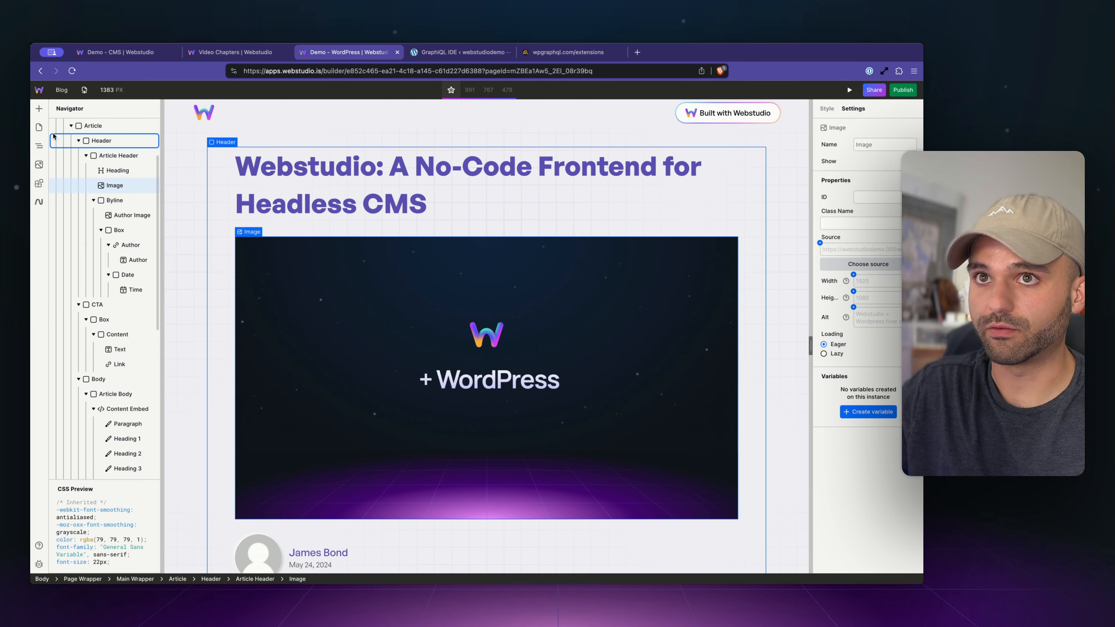
click(39, 128)
scroll(177, 435, down, 4)
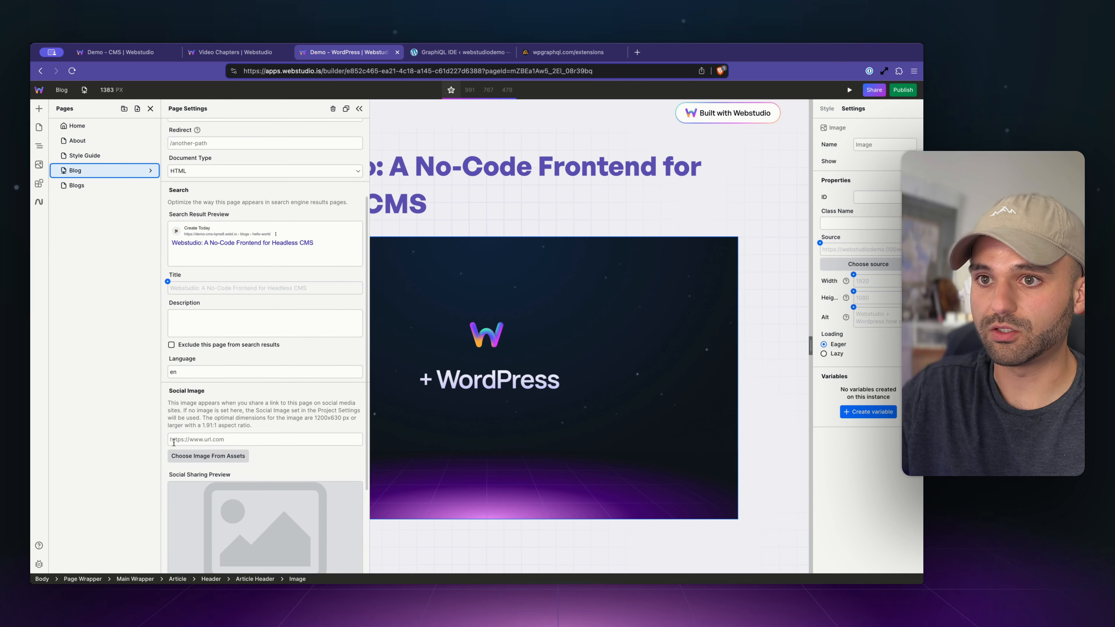
click(167, 433)
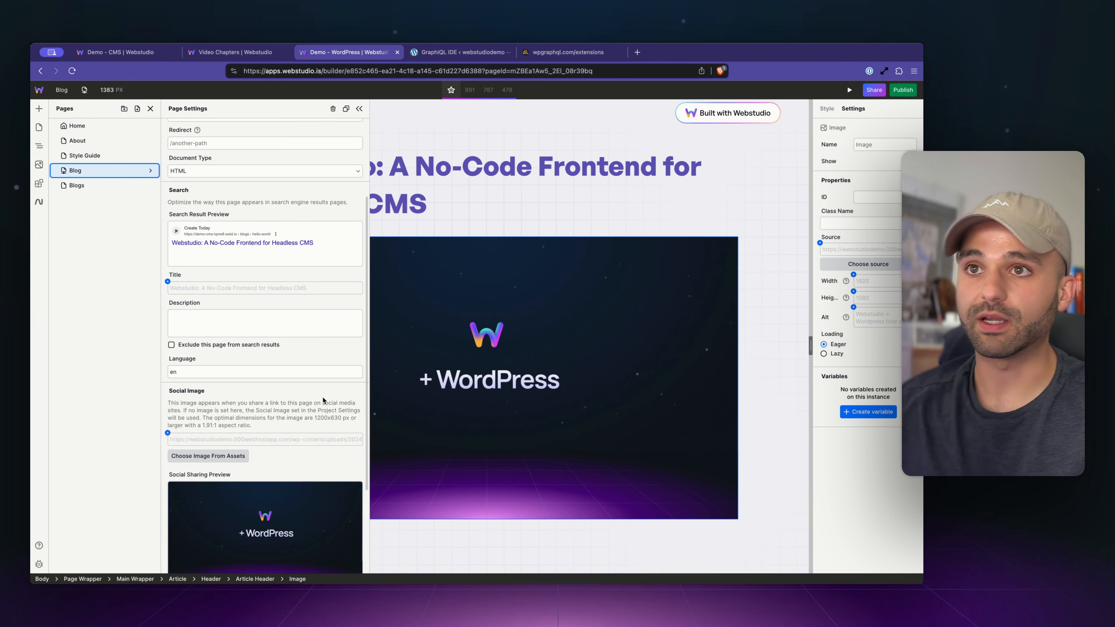
Replace the page's Status Code value with a binding expression that begins with CMS Data.data.data.post.title.
scroll(322, 400, up, 4)
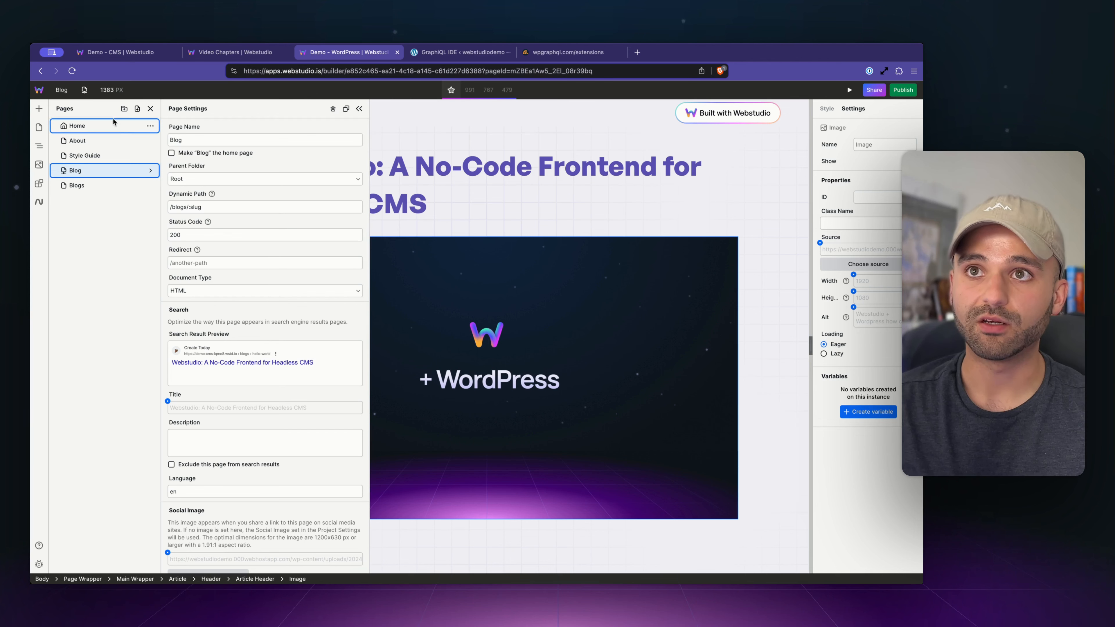
click(84, 90)
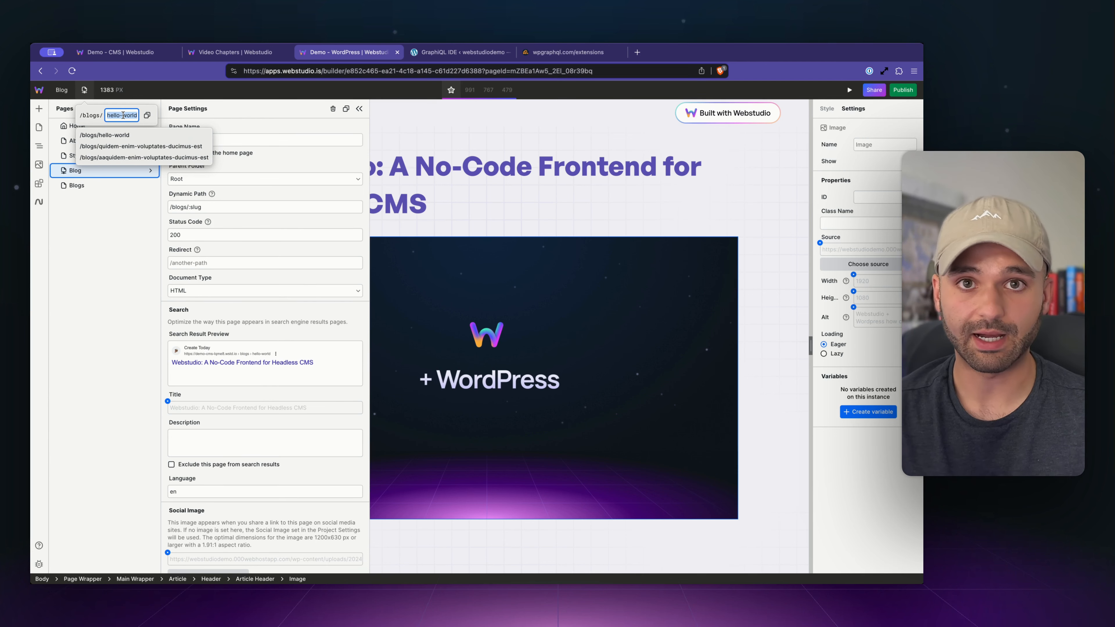
click(218, 236)
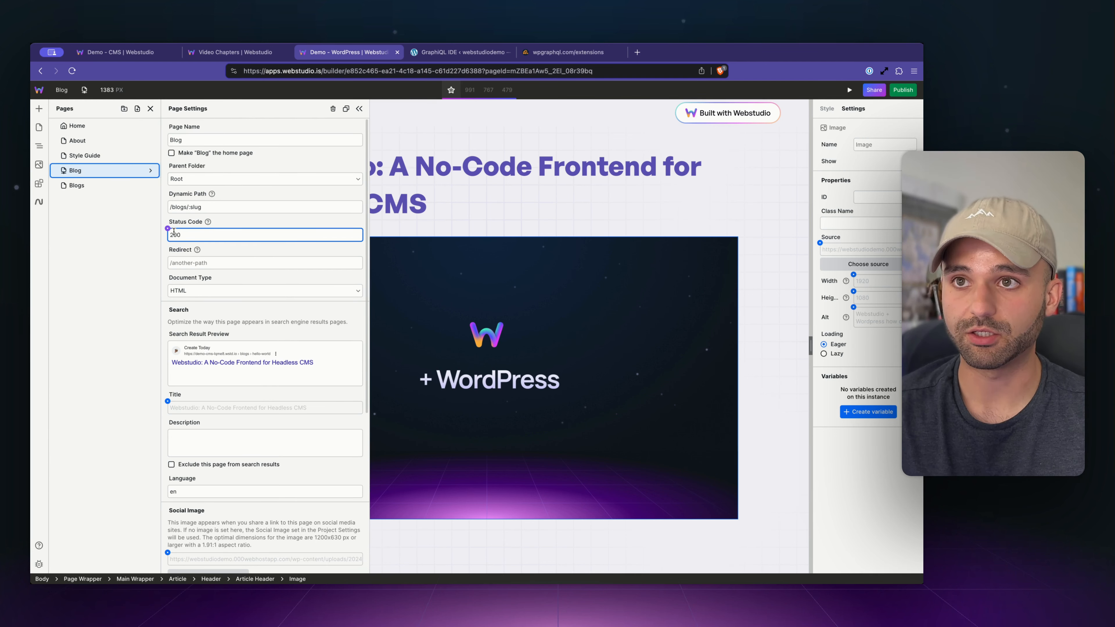
click(168, 229)
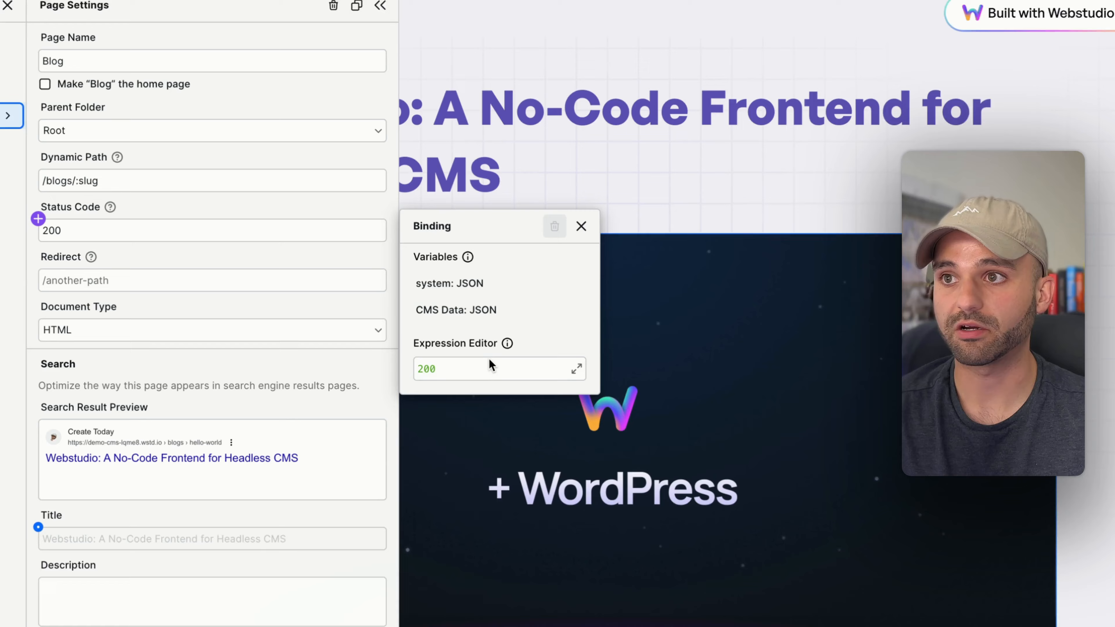
double_click(419, 307)
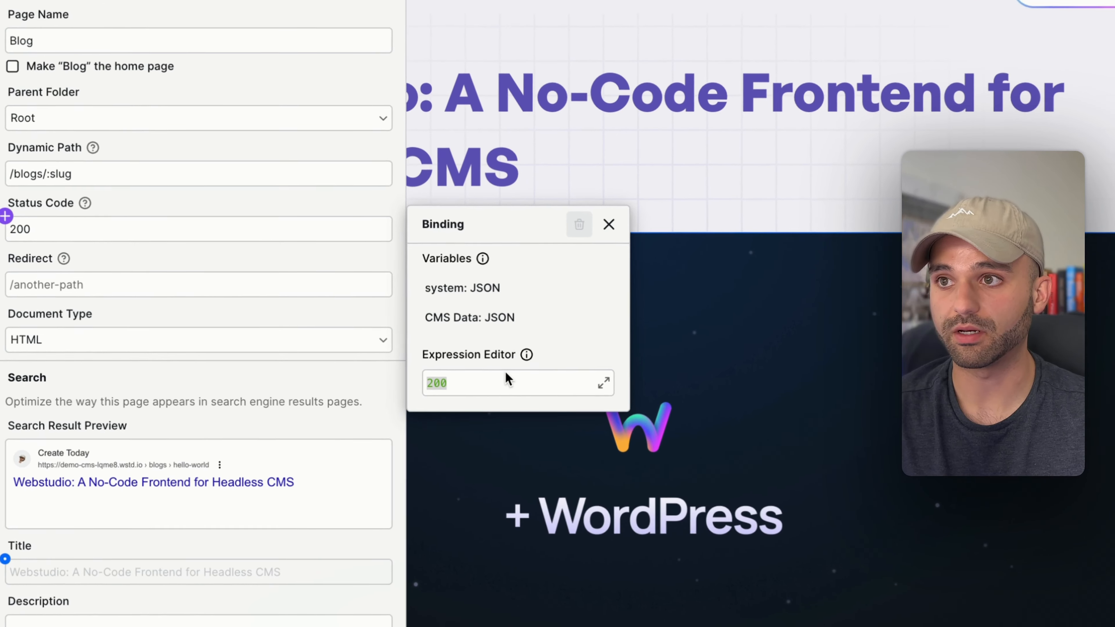
double_click(408, 311)
text(C)
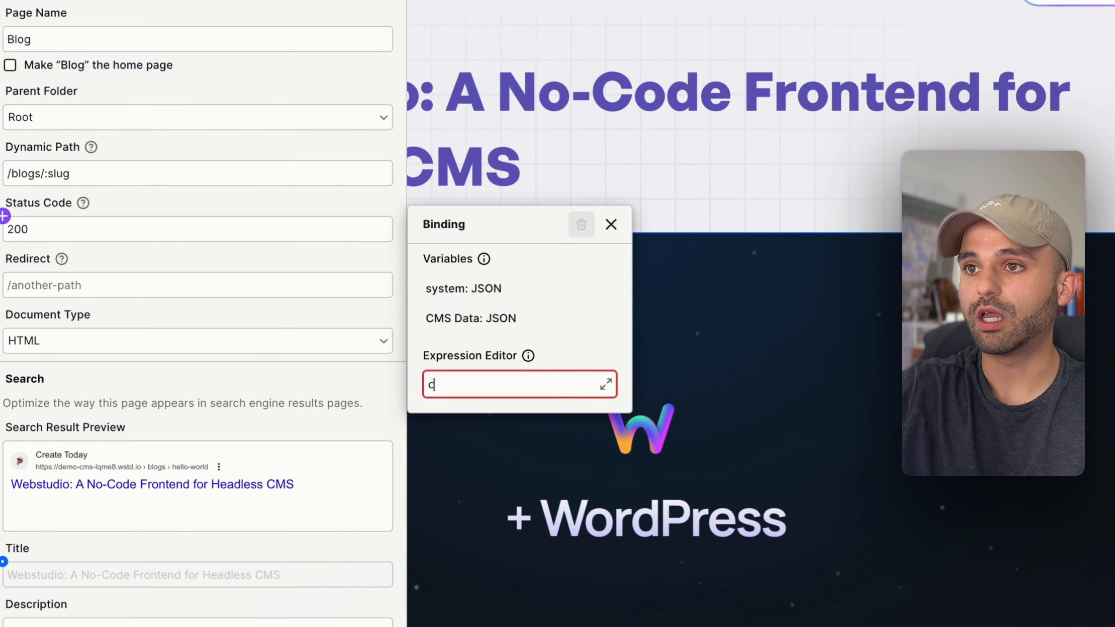
key(Return)
text(.data.data.)
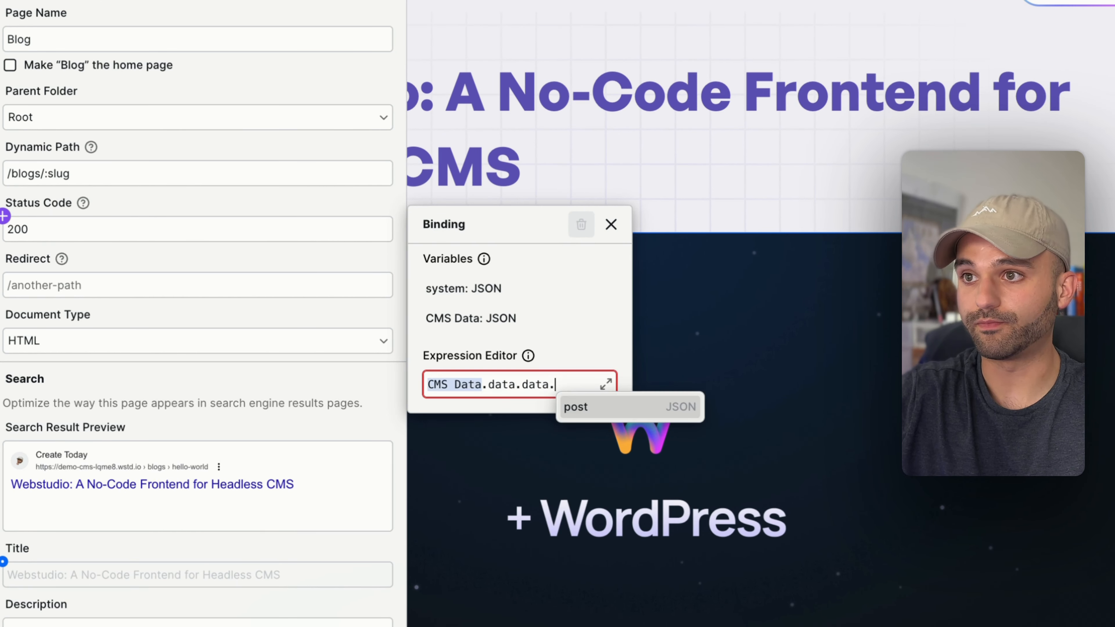
text(post.tit)
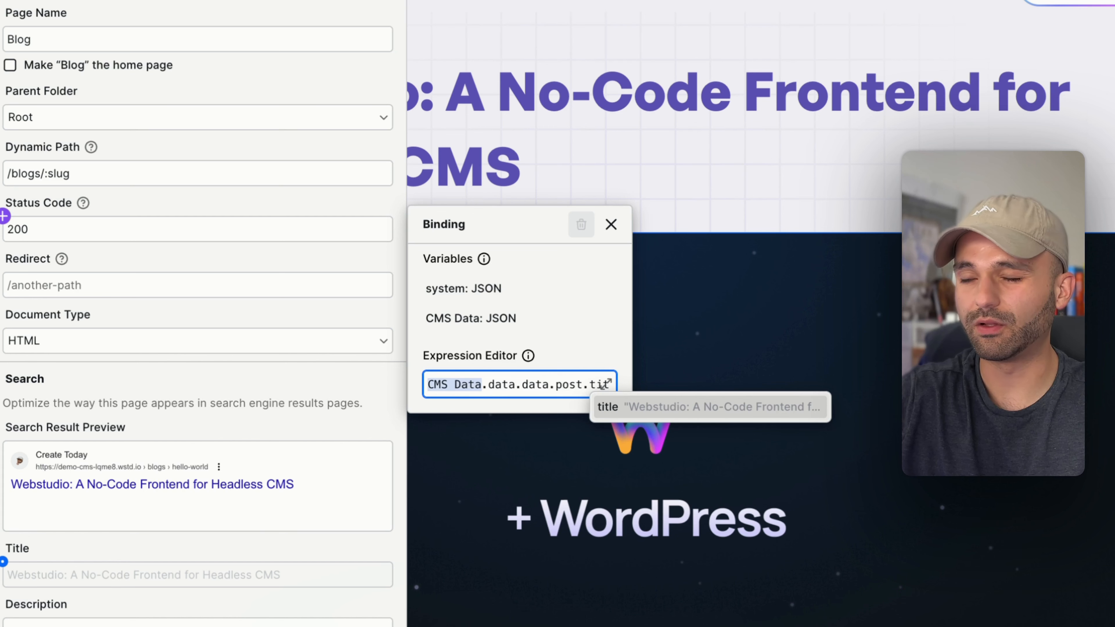
key(Return)
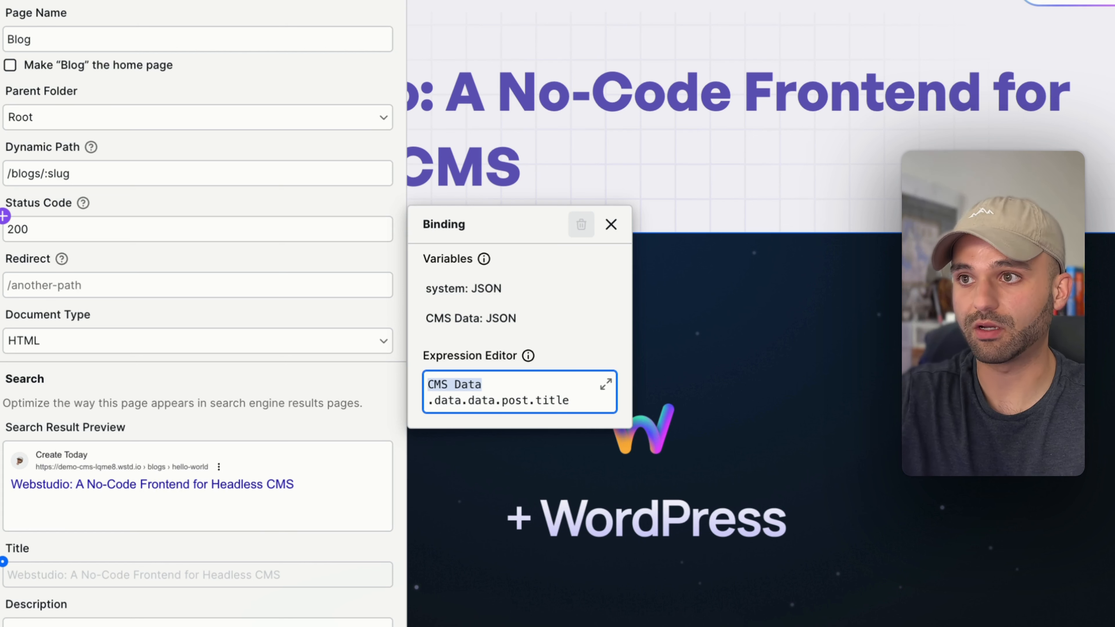
Complete the Status Code expression as a conditional that returns 200 when the title exists and 404 otherwise.
text(? )
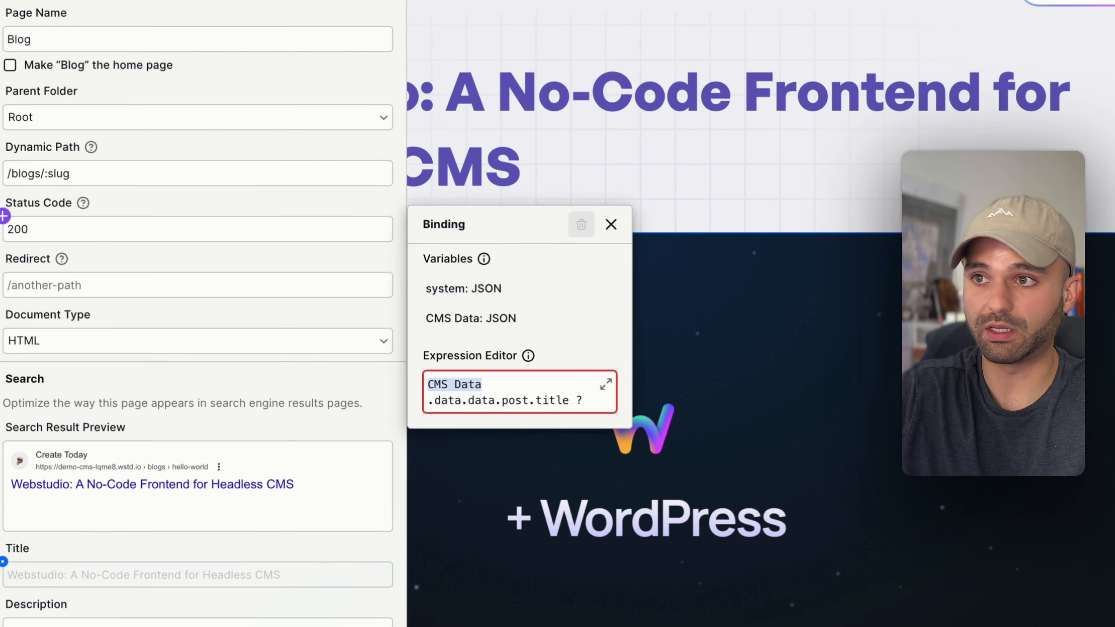
text(200)
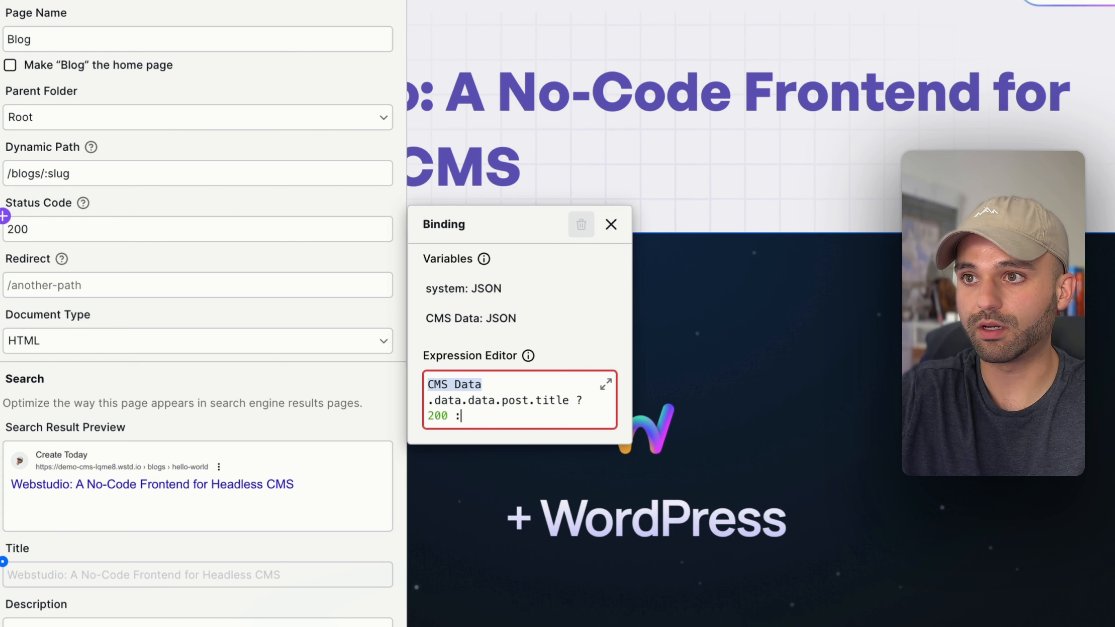
text( : 404)
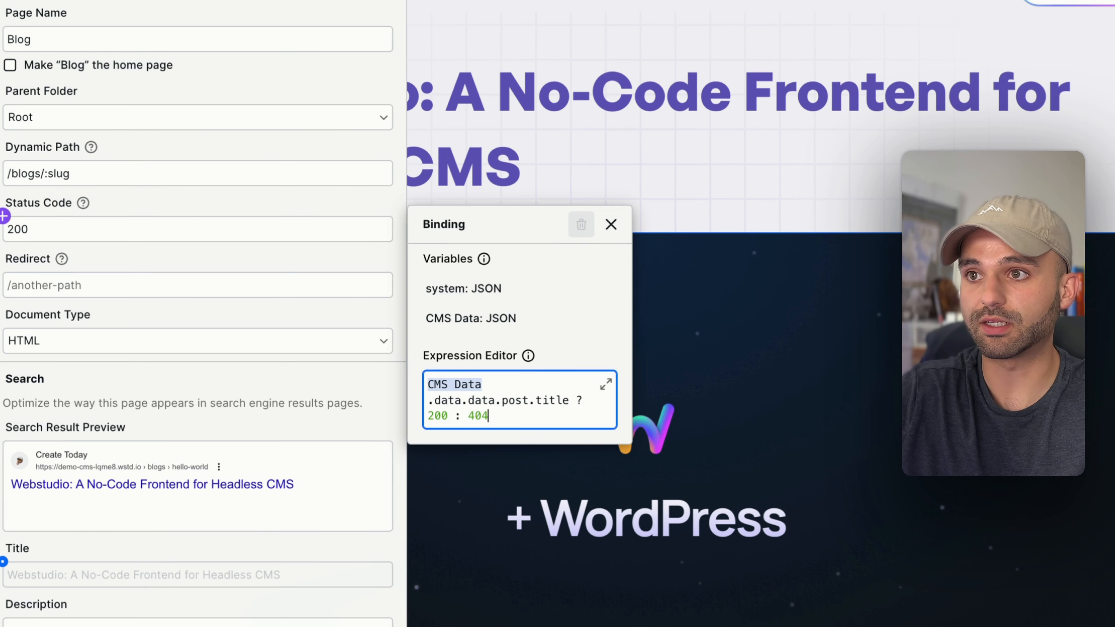
click(214, 201)
Check the bound Status Code with the address /blogs/aaquidem-enim-voluptates-ducimus-est, and return the page to /blogs/hello-world.
click(53, 70)
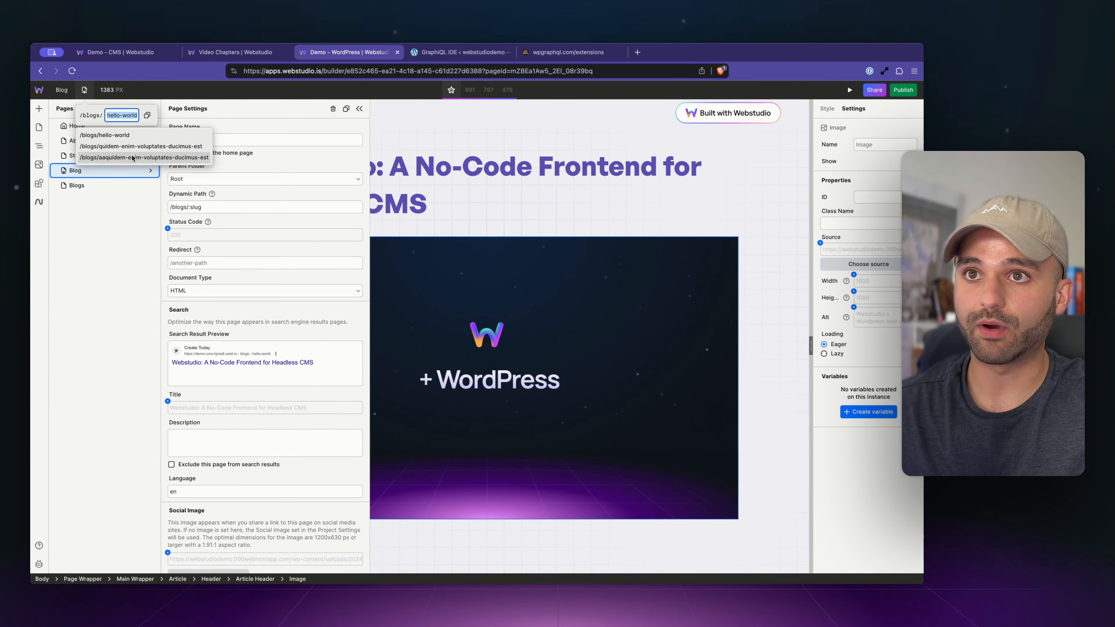
click(132, 158)
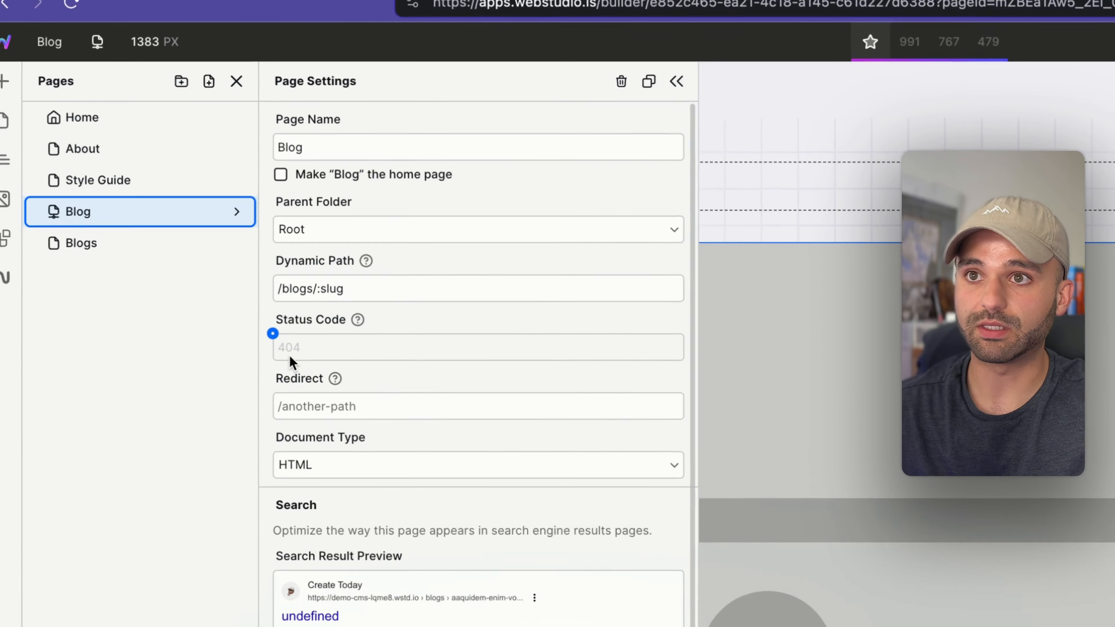
click(100, 30)
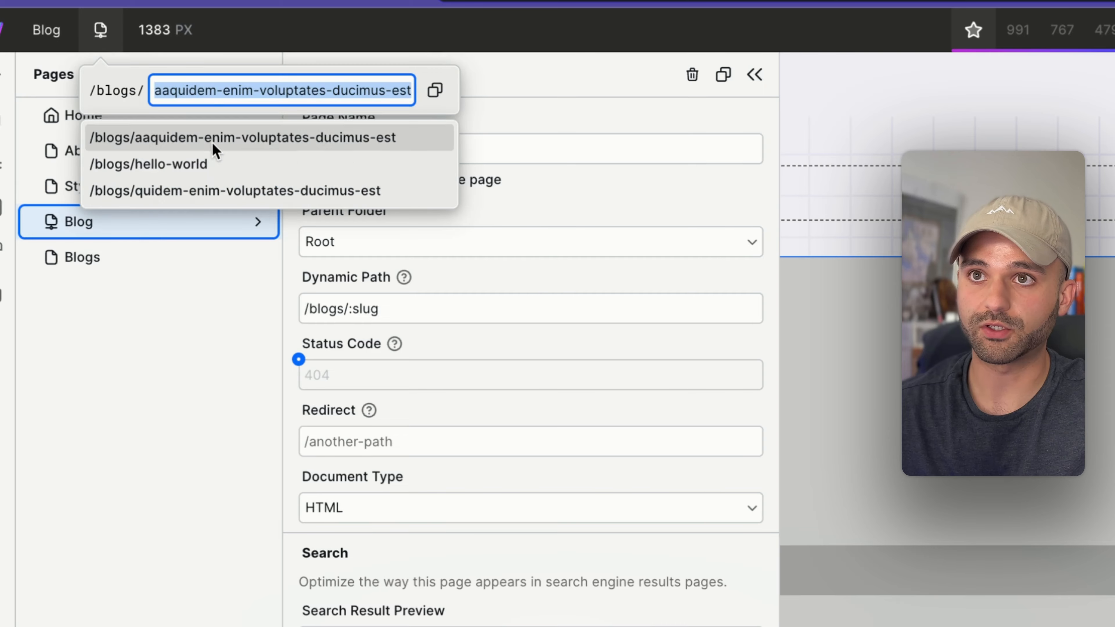
click(206, 164)
Preview the Blog page at /blogs/quidem-enim-voluptates-ducimus-est and look over the post's bound content.
click(101, 30)
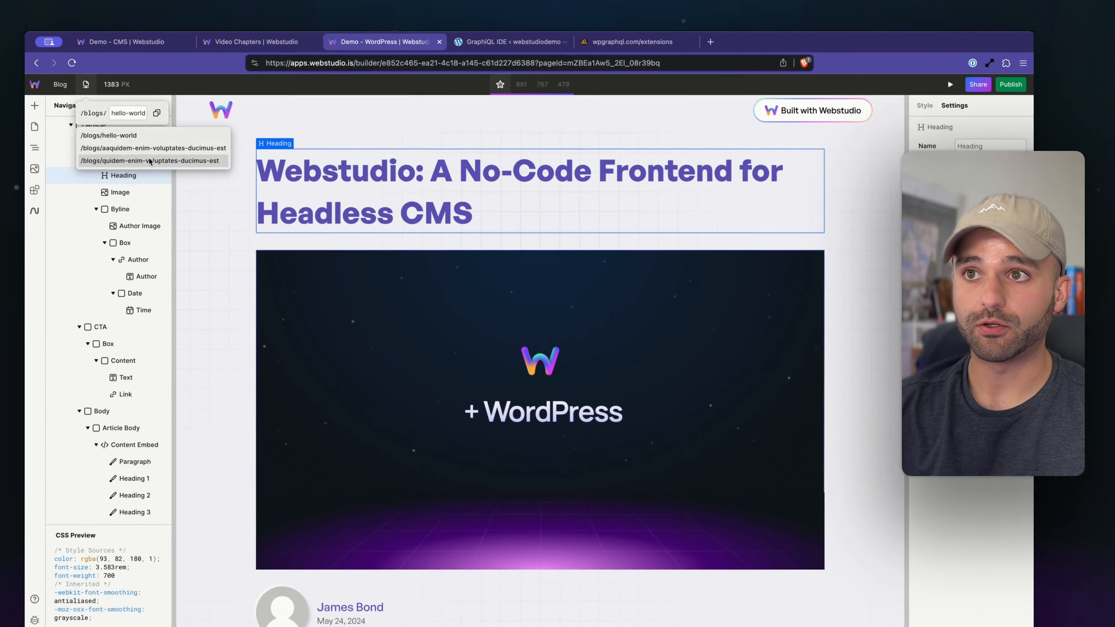
click(236, 175)
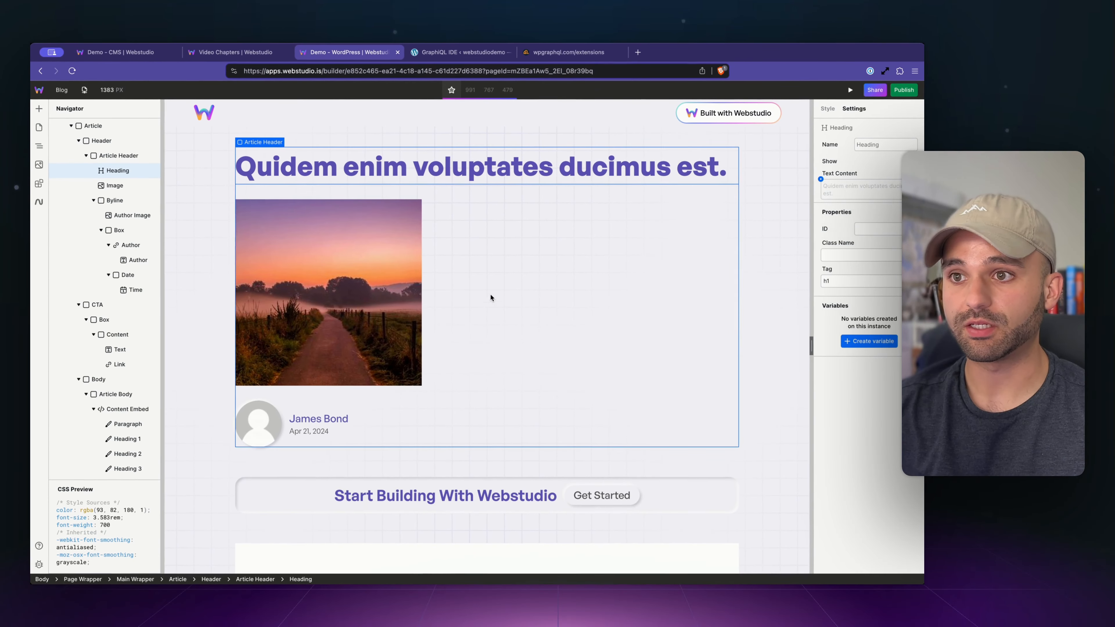
scroll(515, 303, down, 4)
scroll(515, 303, up, 4)
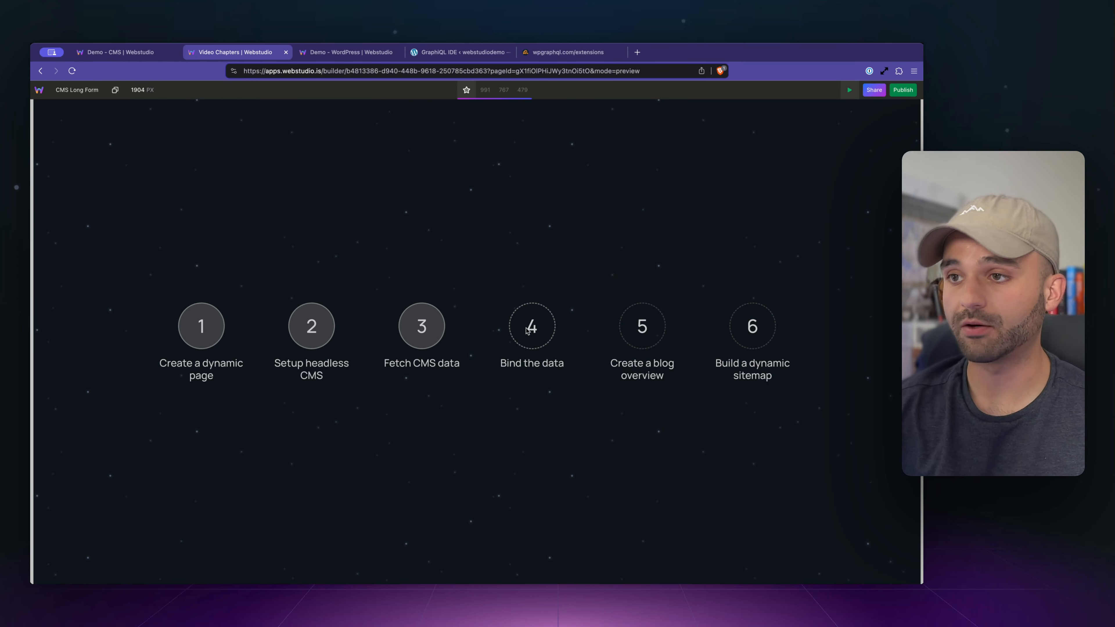
Mark the "Bind the data" chapter as done on the Video Chapters page, and open the WordPress demo's Blogs page.
click(528, 330)
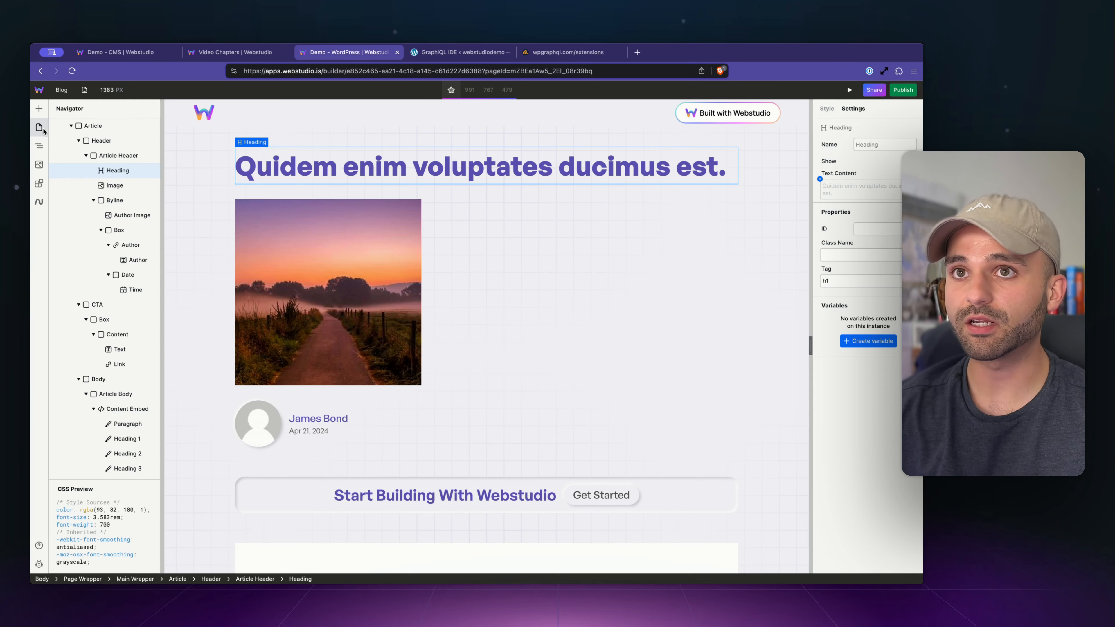
click(39, 127)
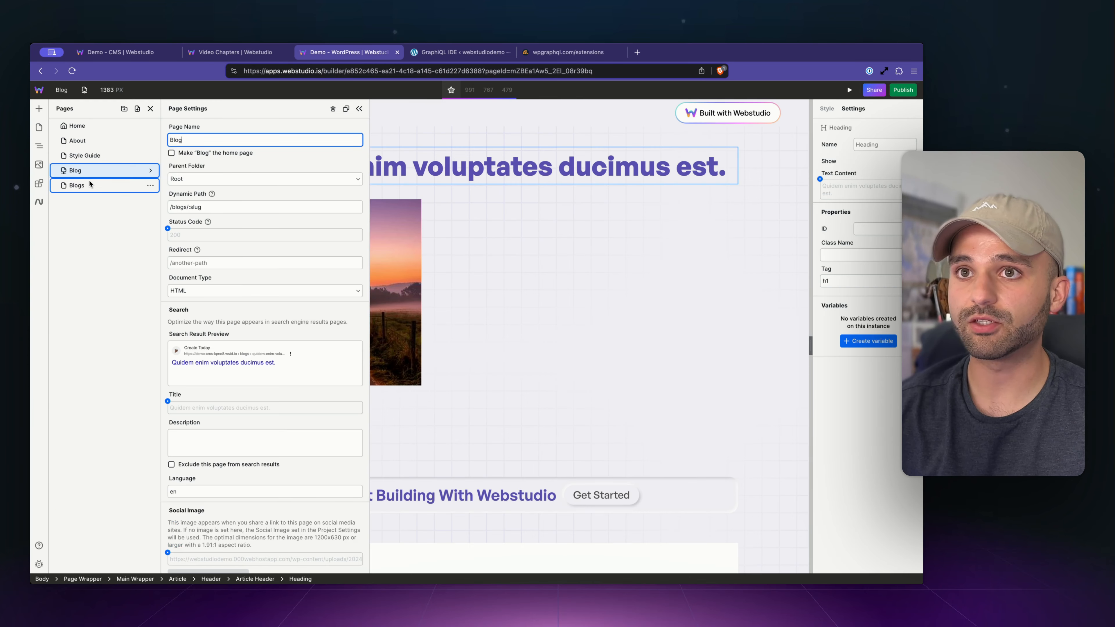
click(90, 185)
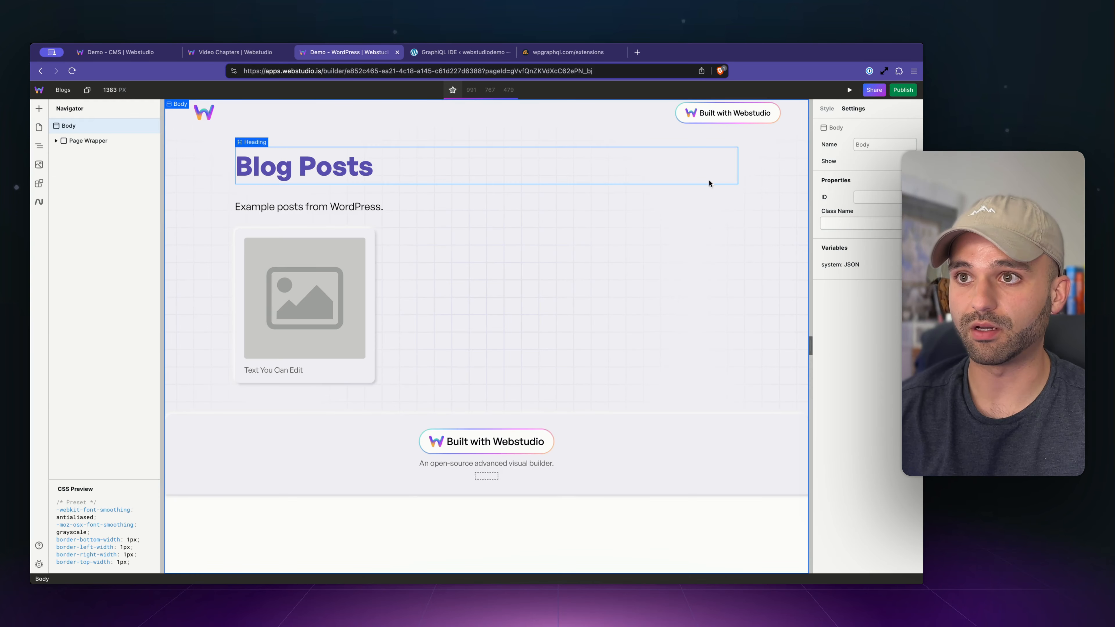
Examine the placeholder post card's Image and Content Card link settings, and select the Blogs page's Body.
click(370, 263)
click(296, 273)
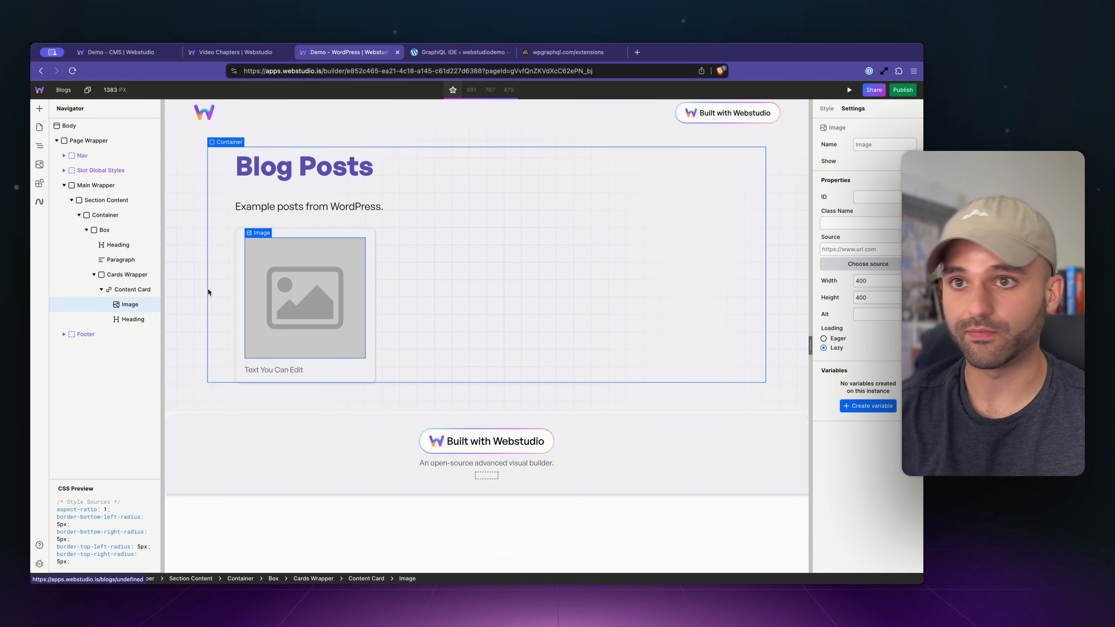
click(136, 289)
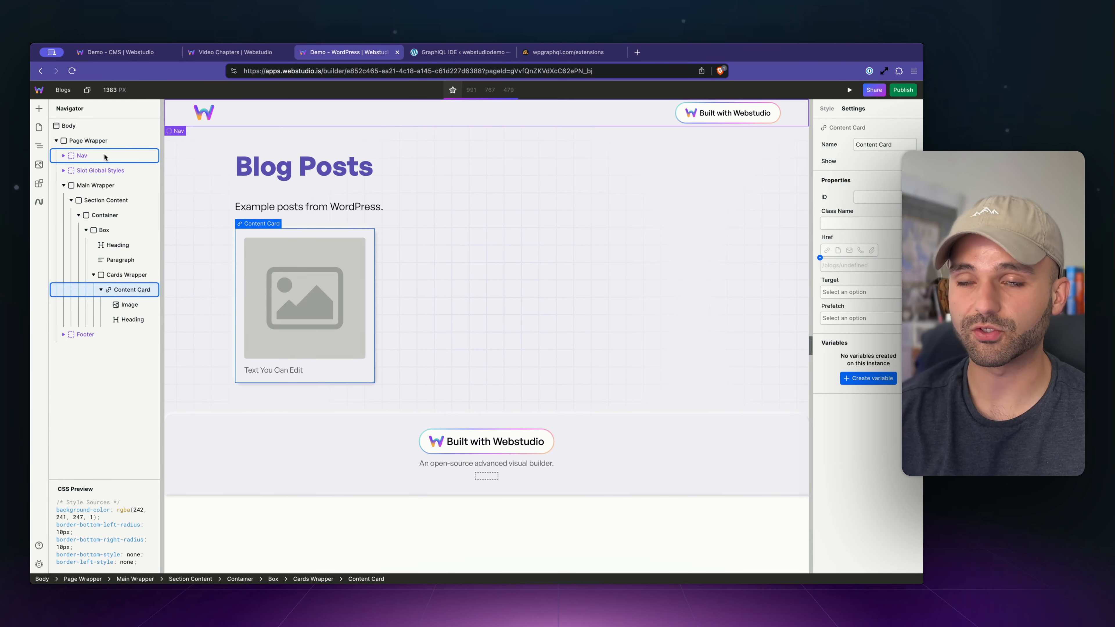
click(104, 127)
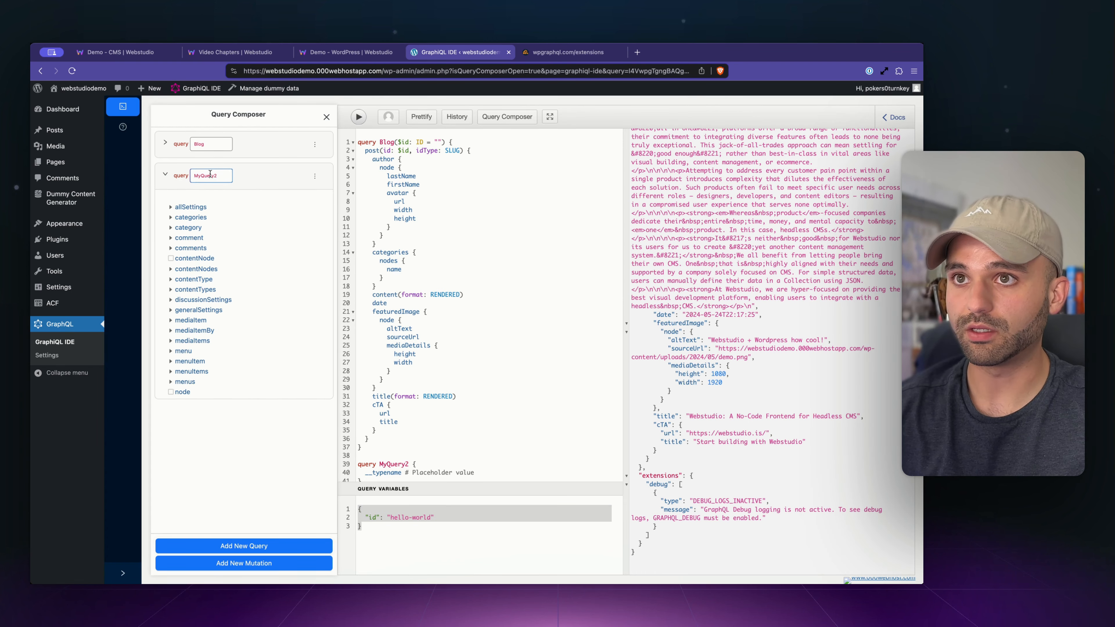
Rename the new query as Blogs and expand the nodes fields within its posts.
double_click(210, 174)
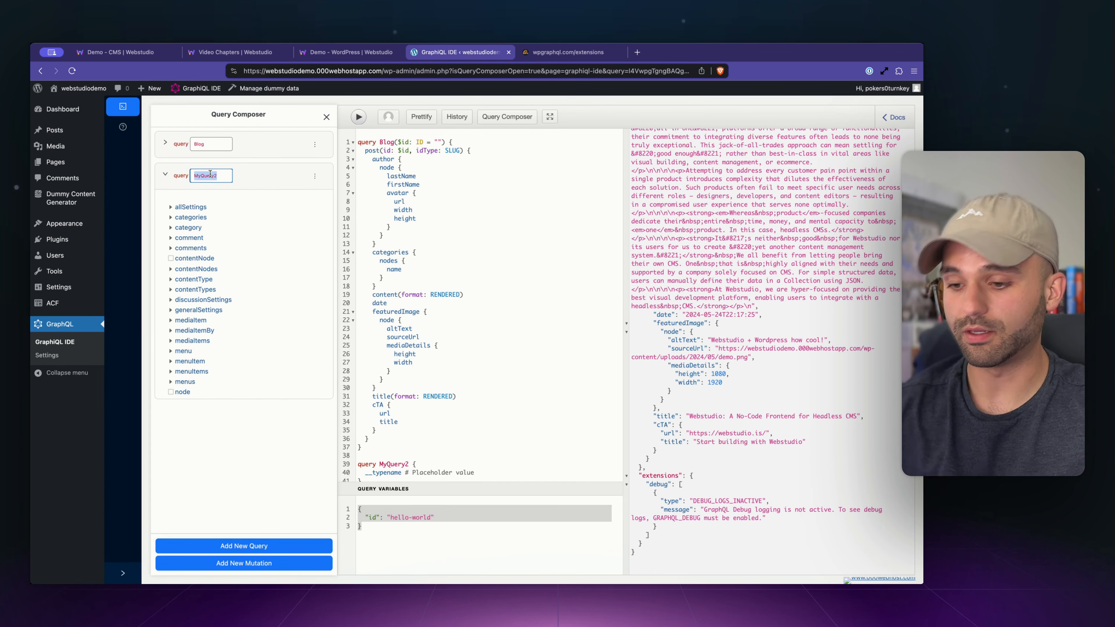
text(Blog)
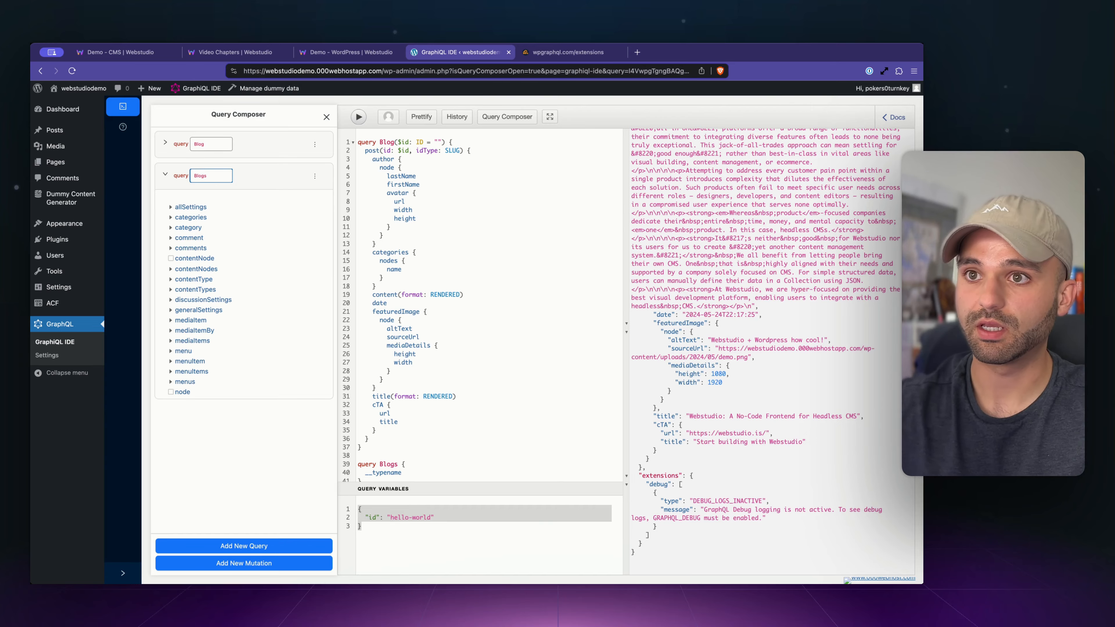
text(s)
scroll(204, 299, down, 10)
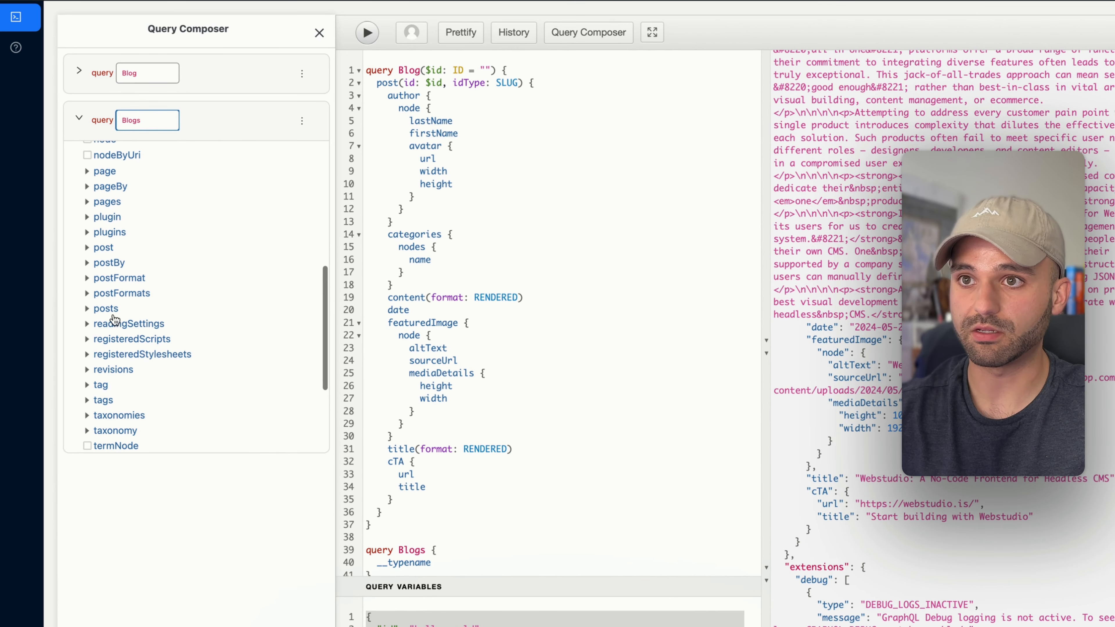
click(104, 310)
scroll(160, 316, down, 5)
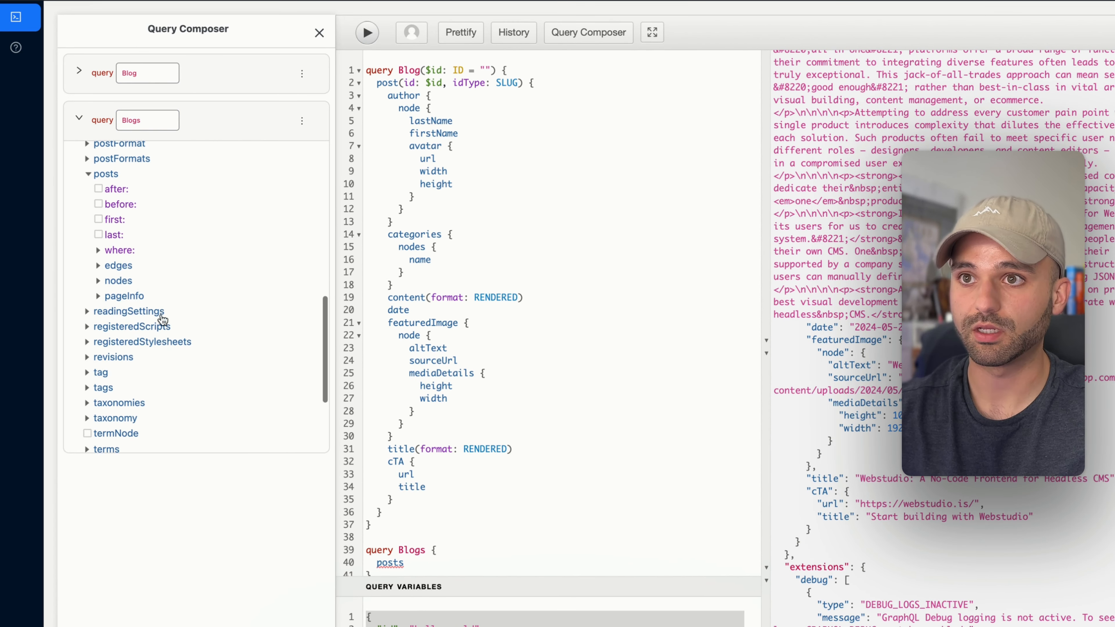
click(118, 261)
scroll(209, 266, down, 15)
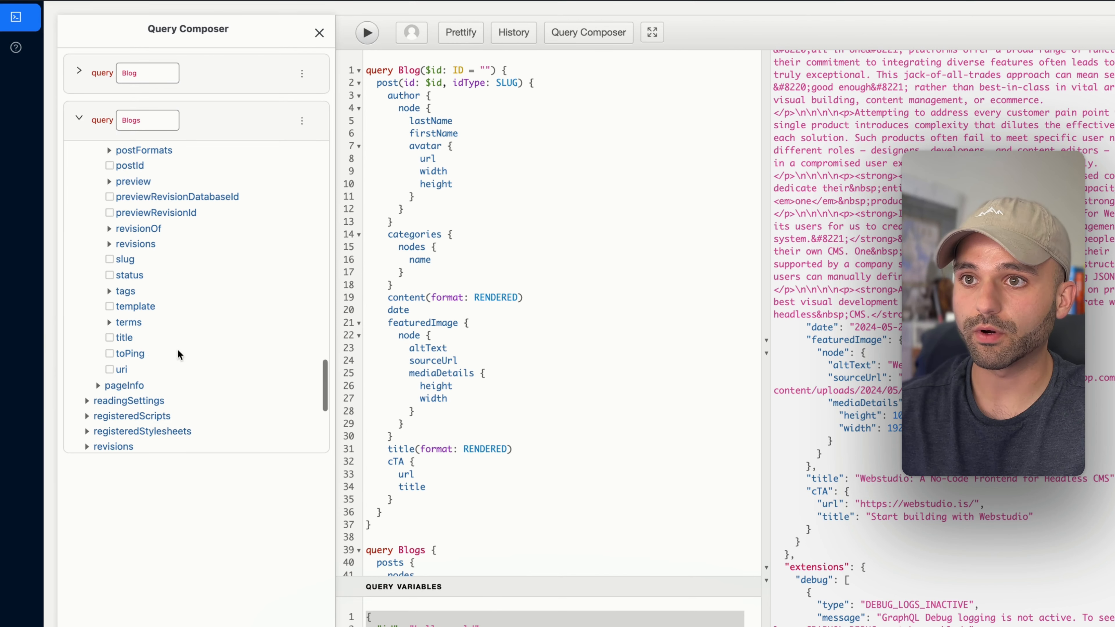
Include each post's title with the RENDERED format and its slug in the Blogs query.
click(123, 338)
click(139, 361)
click(233, 365)
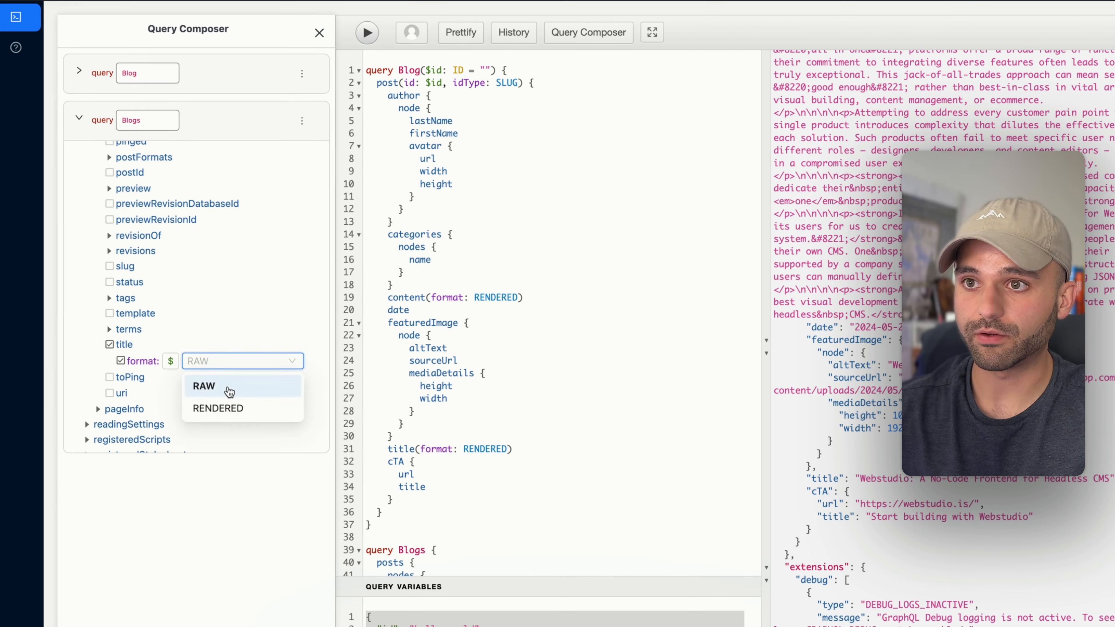
click(232, 406)
click(125, 268)
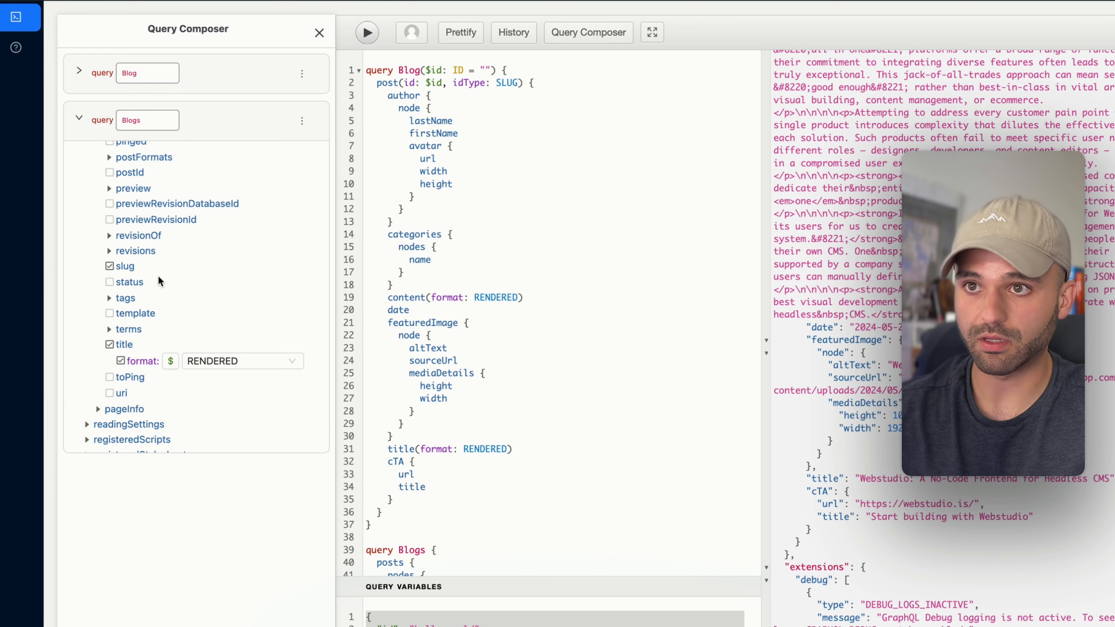
Include the featured image node's altText, mediaDetails height and width, and sourceUrl in the Blogs query.
scroll(197, 287, up, 3)
scroll(198, 288, up, 10)
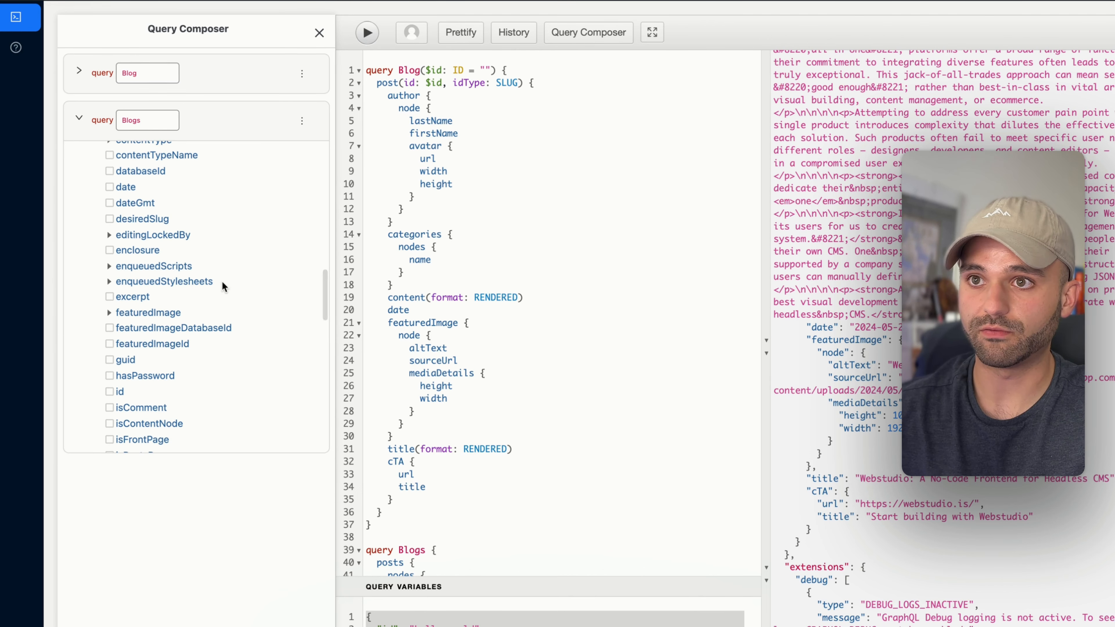
scroll(200, 292, up, 2)
click(166, 334)
scroll(173, 218, down, 10)
click(170, 331)
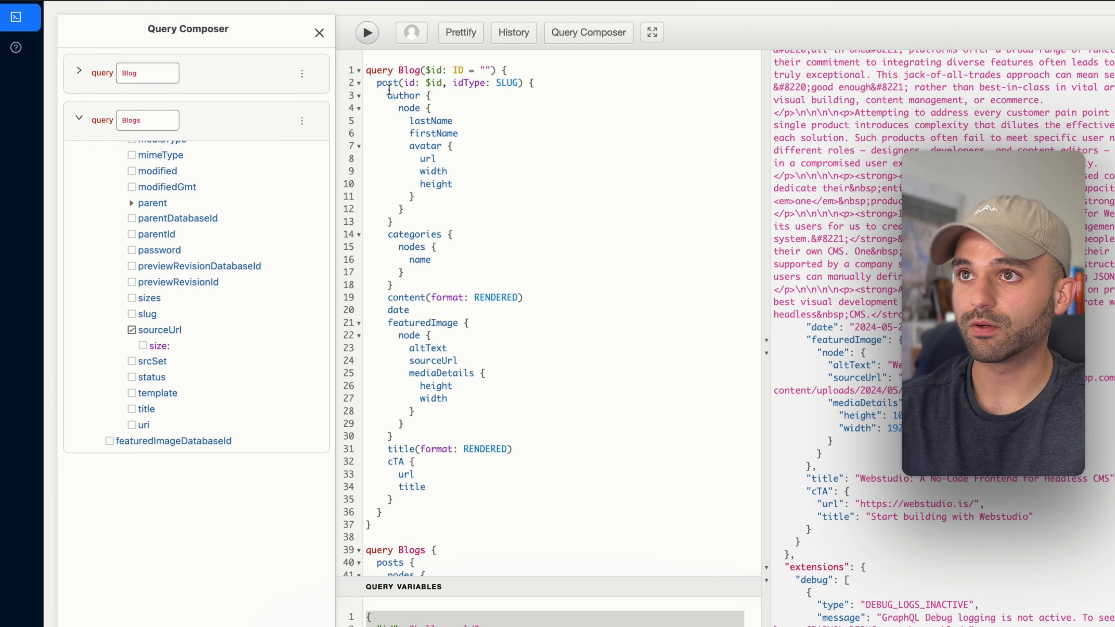
Run the Blogs query and examine the post nodes it returns.
click(368, 40)
click(375, 79)
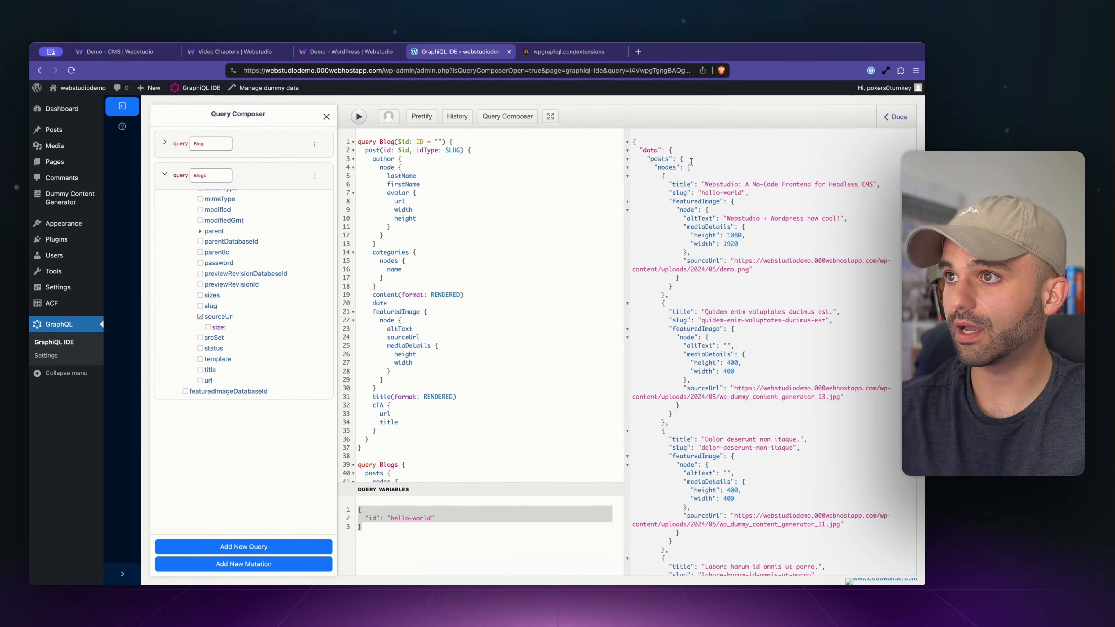
drag(787, 118, 828, 121)
drag(665, 183, 678, 546)
click(663, 440)
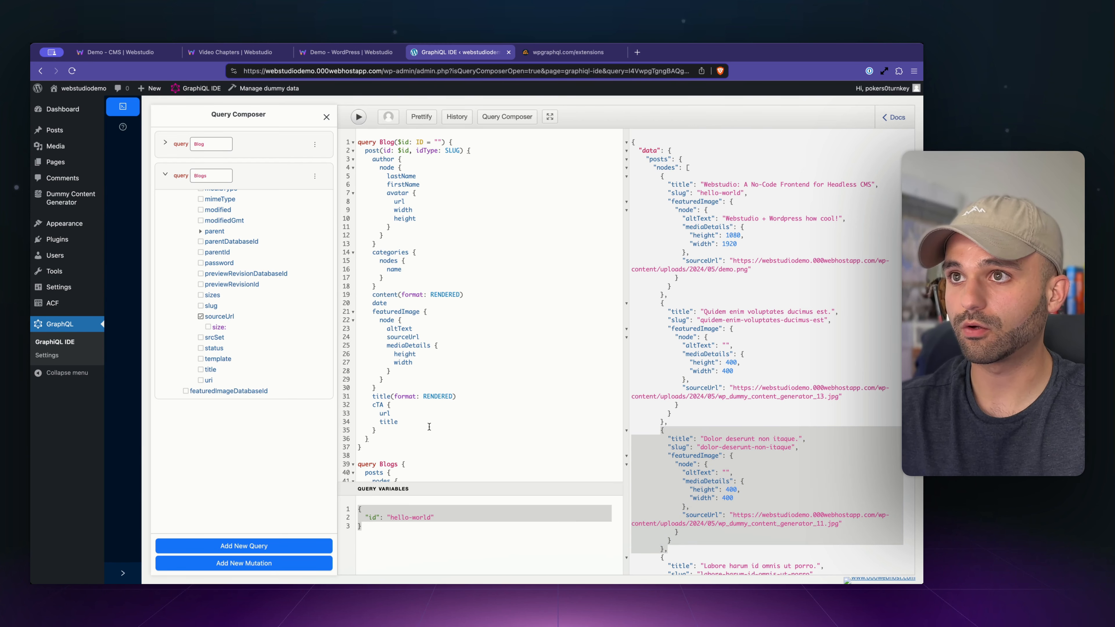
Copy only the complete Blogs query from the query editor, leaving out the Blog query.
key(super+a)
scroll(428, 382, down, 5)
scroll(426, 344, up, 5)
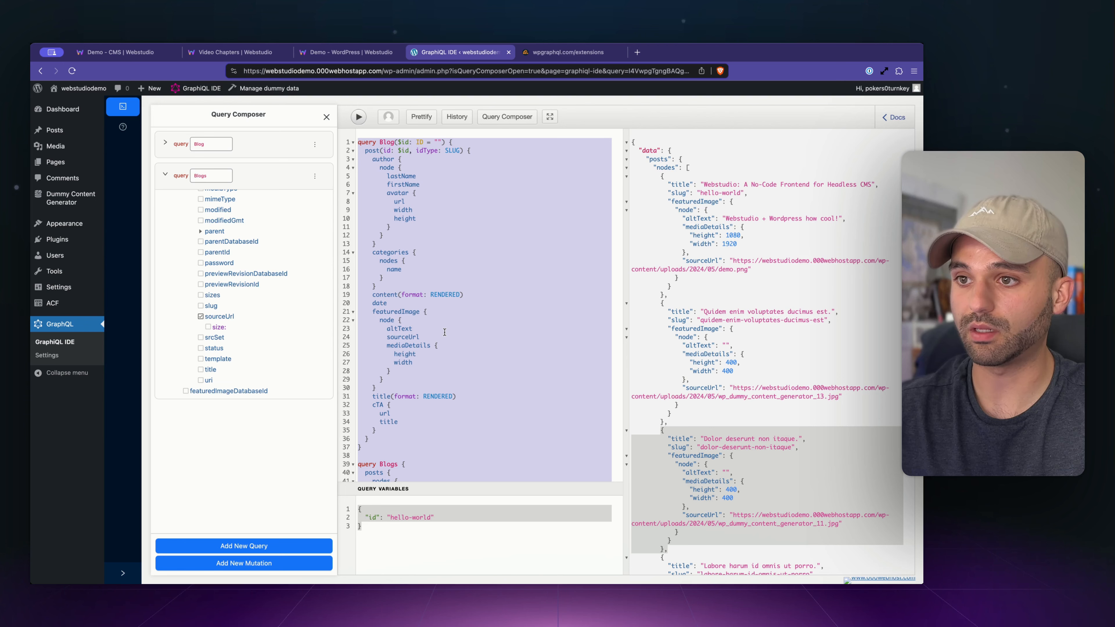
scroll(444, 332, down, 4)
click(368, 451)
drag(371, 460, 274, 319)
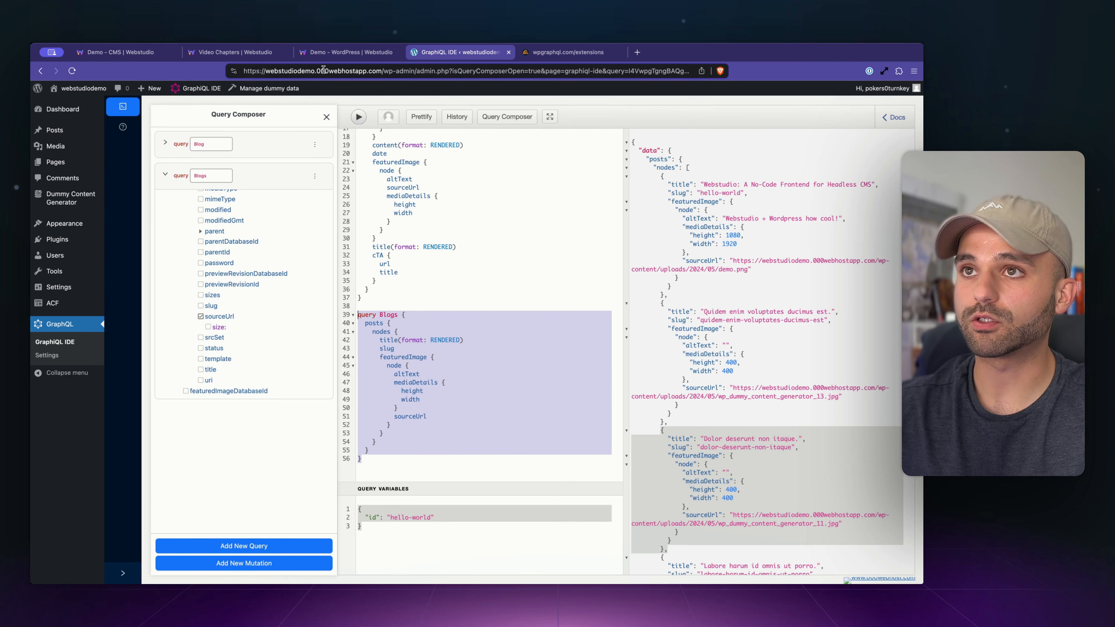
Switch to the Webstudio WordPress demo and add a GraphQL variable named CMS Data to the Blogs page's Body.
click(323, 56)
click(913, 248)
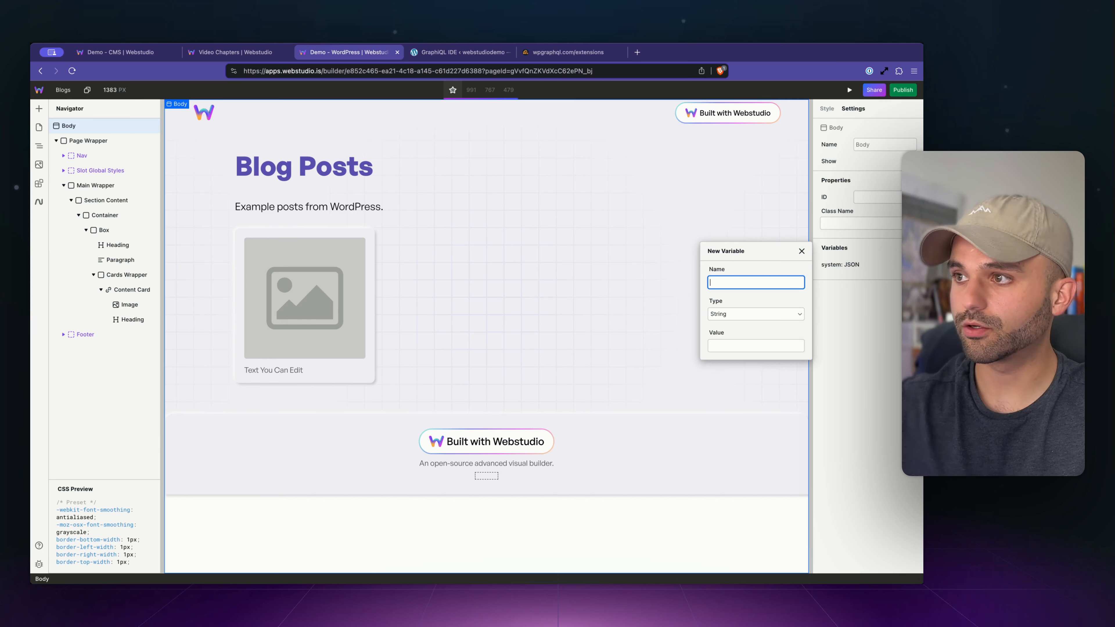
text(CMS Data)
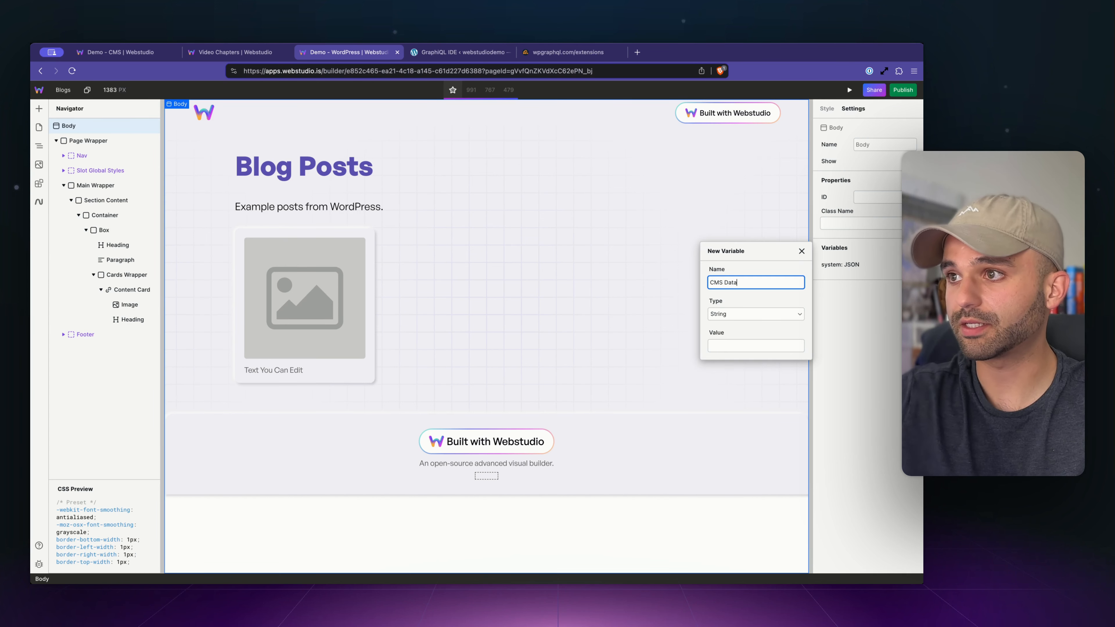
click(795, 313)
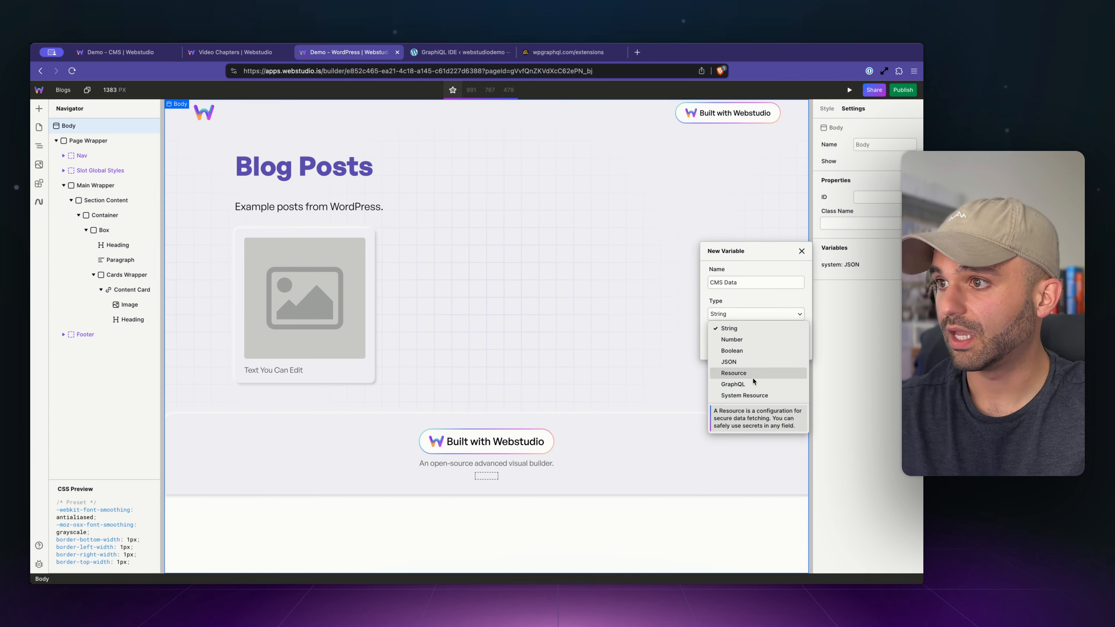
click(742, 384)
click(737, 377)
key(super+v)
click(755, 346)
text(https://webstudiodemo.000webhostapp.com/graphql)
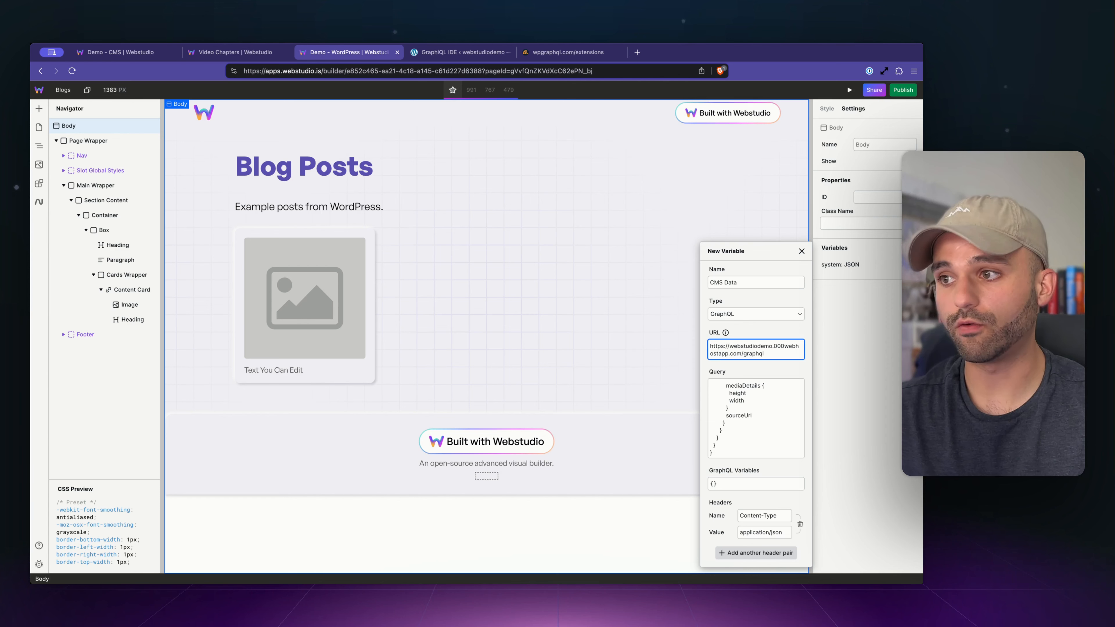
click(778, 431)
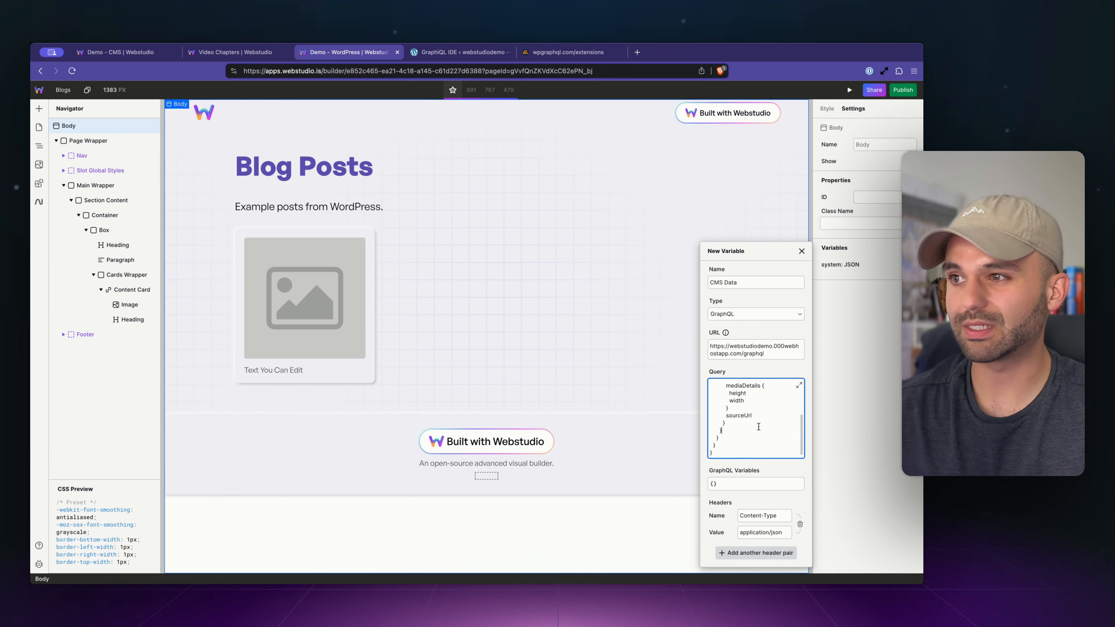
scroll(759, 427, up, 3)
scroll(754, 416, down, 3)
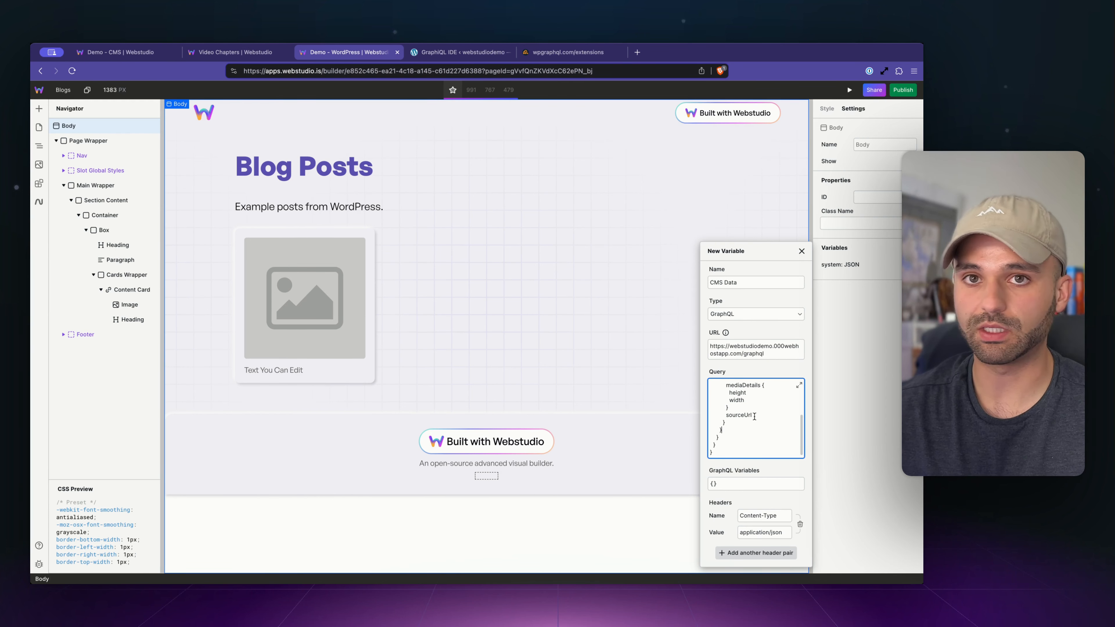
click(802, 251)
Inspect the value of the CMS Data variable and look through the fetched posts.
click(912, 279)
click(891, 293)
scroll(458, 319, down, 7)
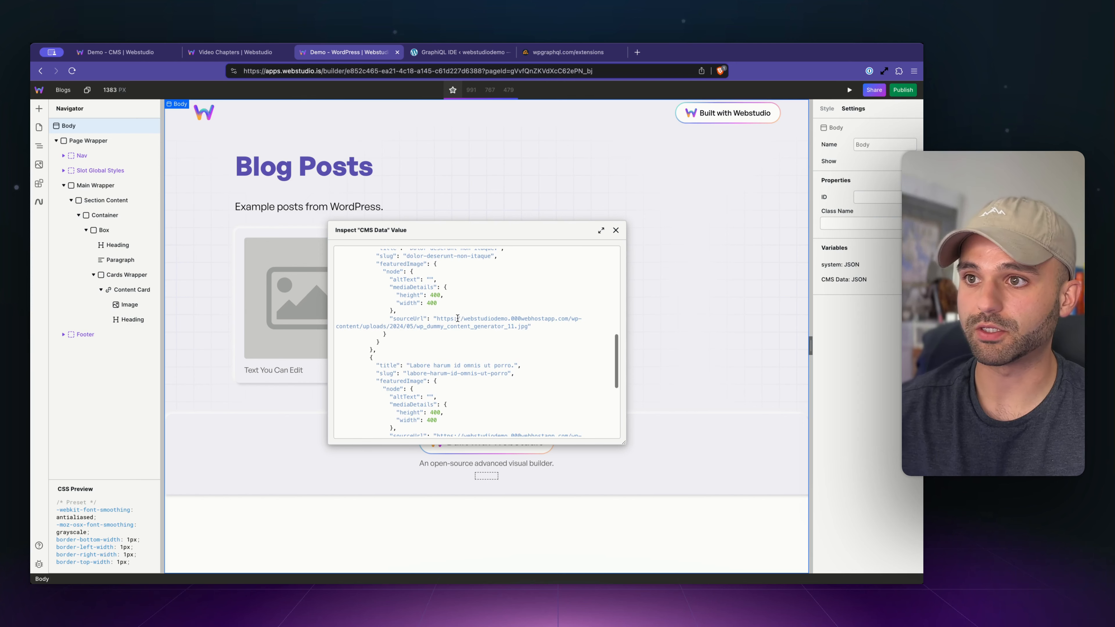
scroll(458, 319, up, 5)
click(616, 231)
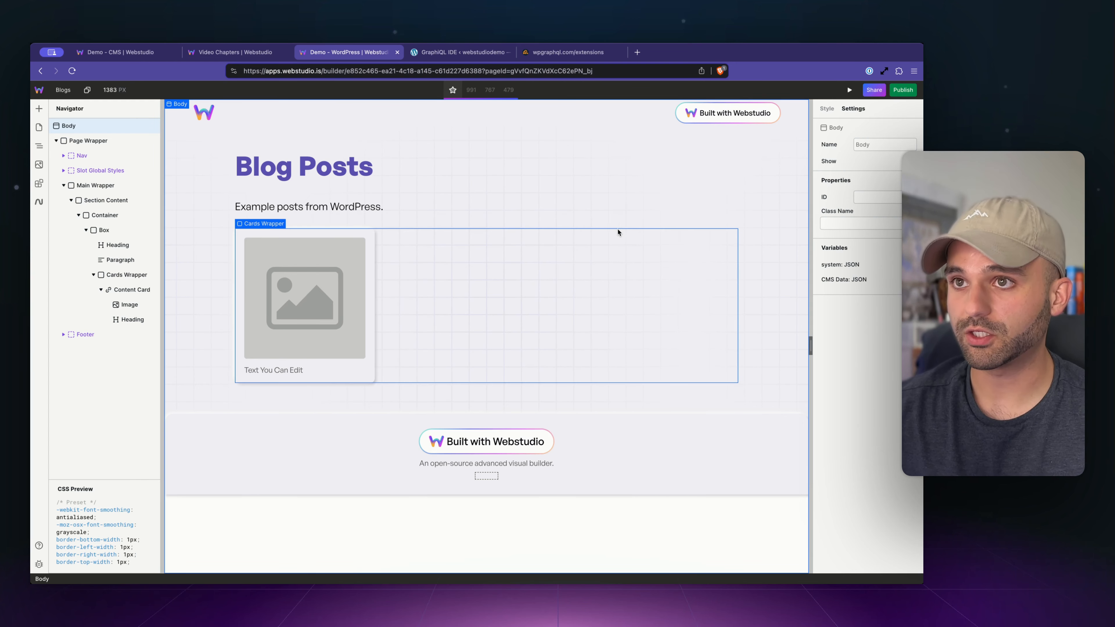
Add a Collection to the Cards Wrapper and place it before the Content Card.
click(316, 289)
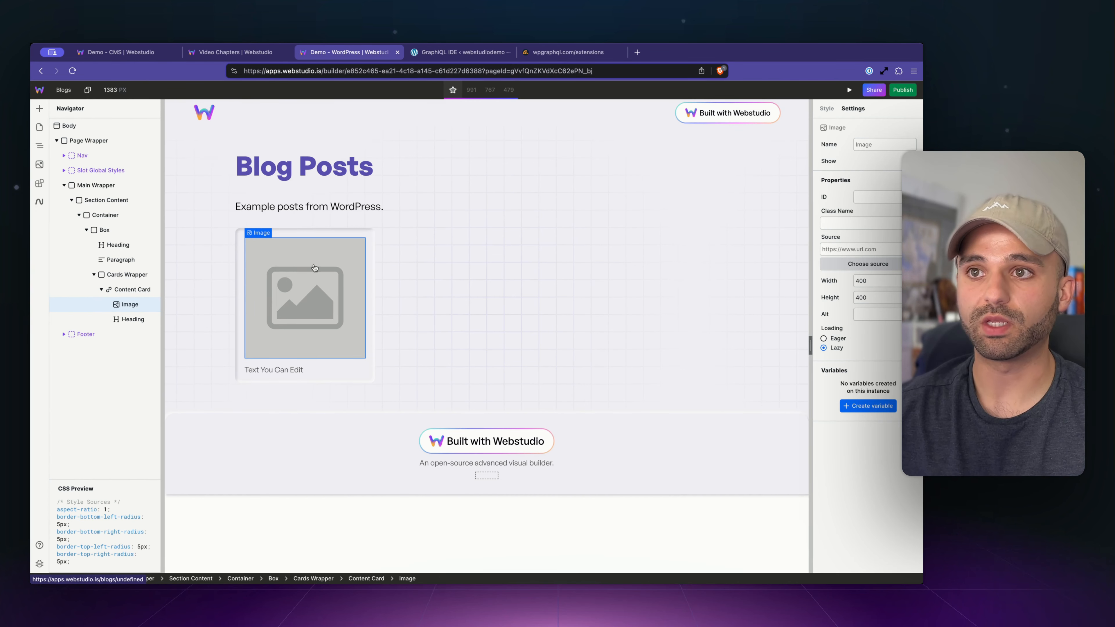
click(283, 235)
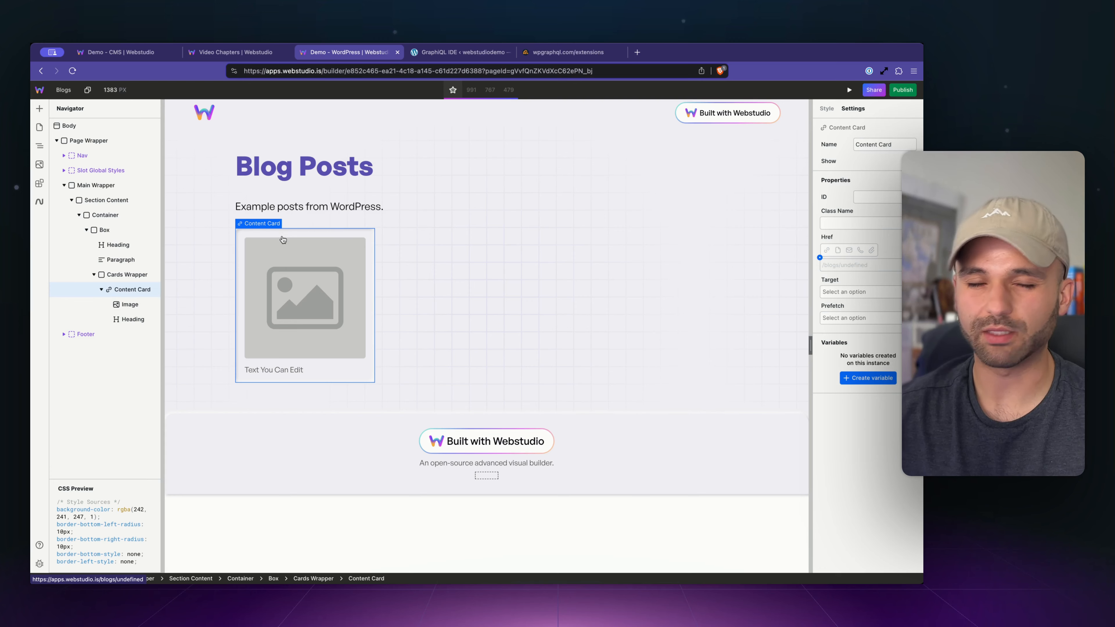
click(101, 289)
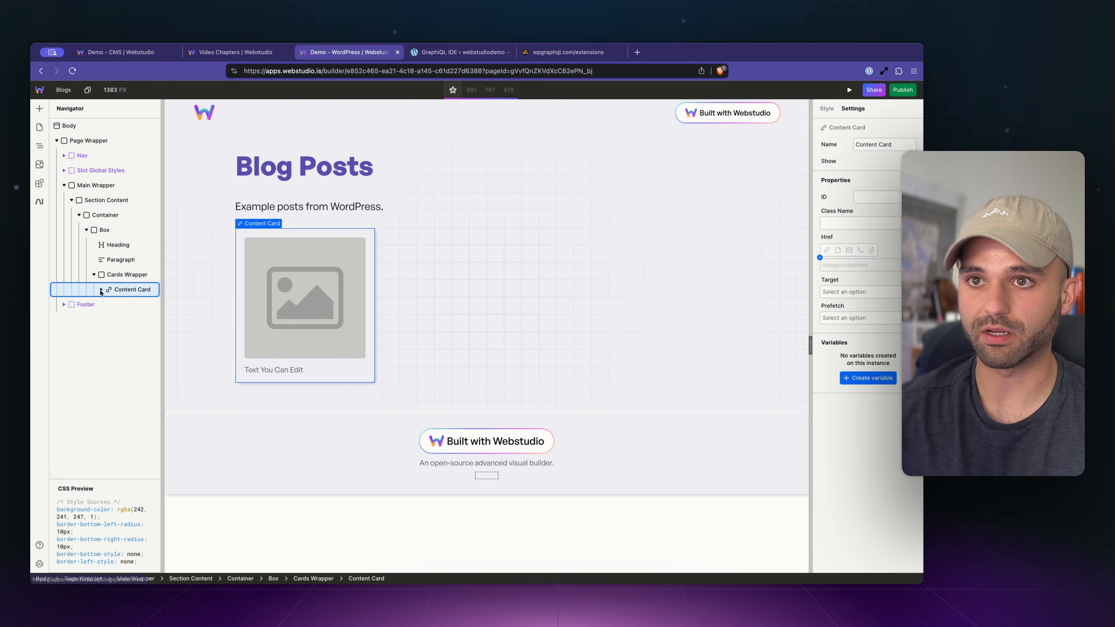
click(127, 275)
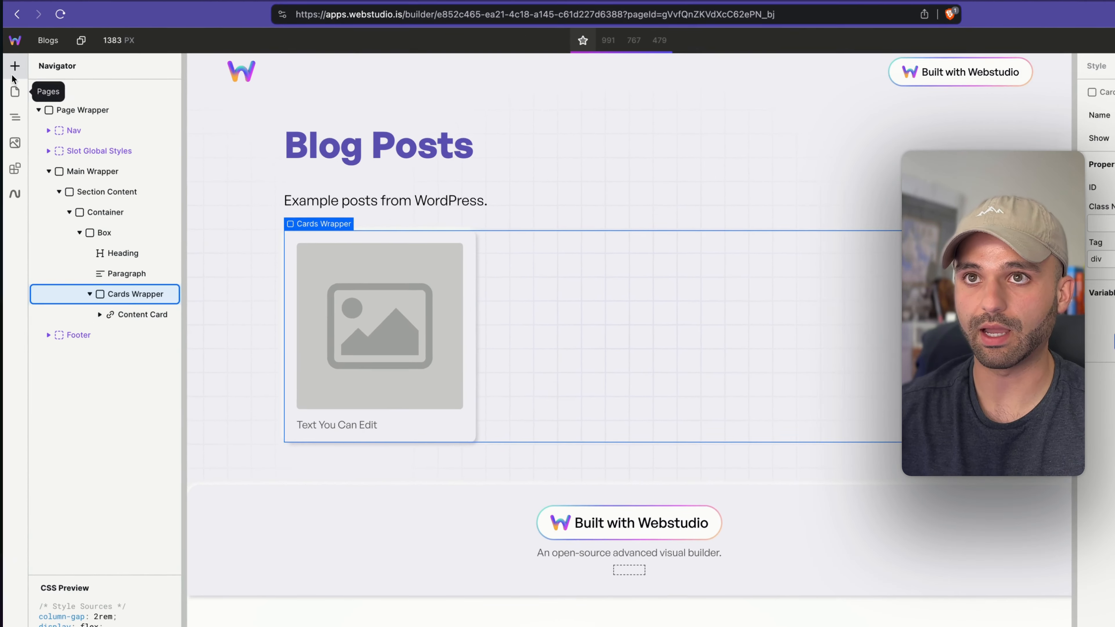
click(39, 109)
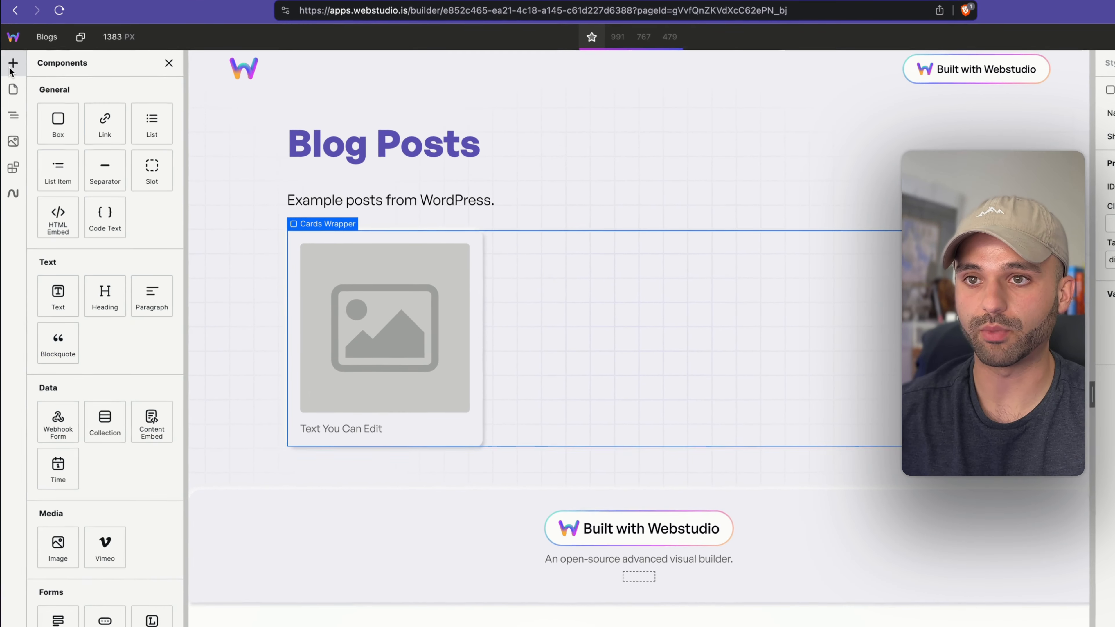
click(105, 419)
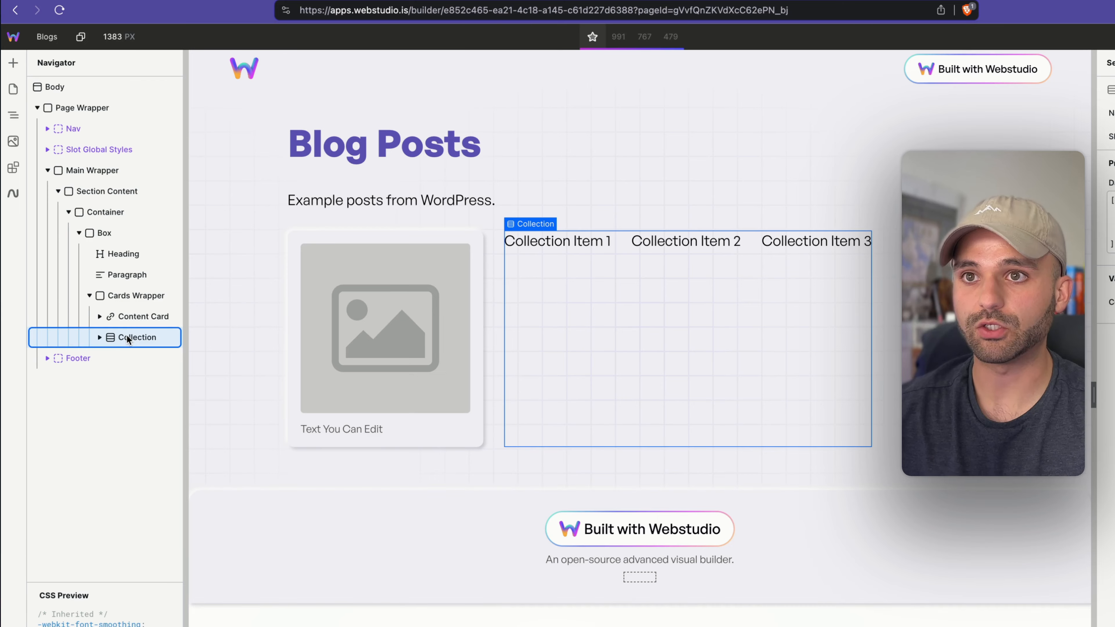
drag(126, 337, 127, 311)
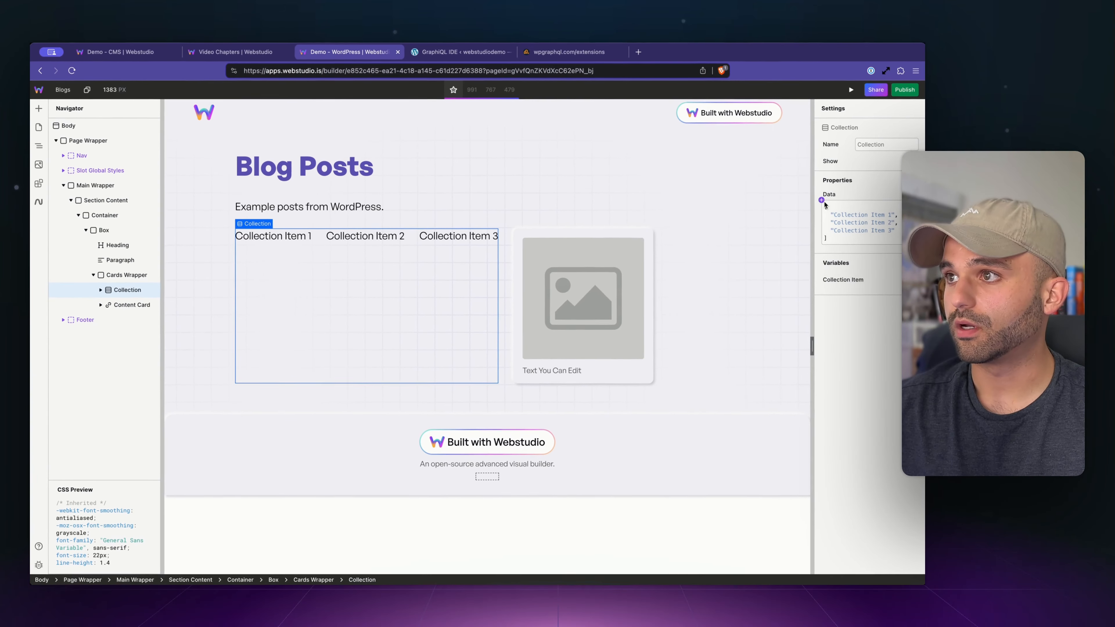
Bind the Collection's Data to the expression CMS Data.data.data.posts.nodes.
click(821, 200)
mouse_move(760, 270)
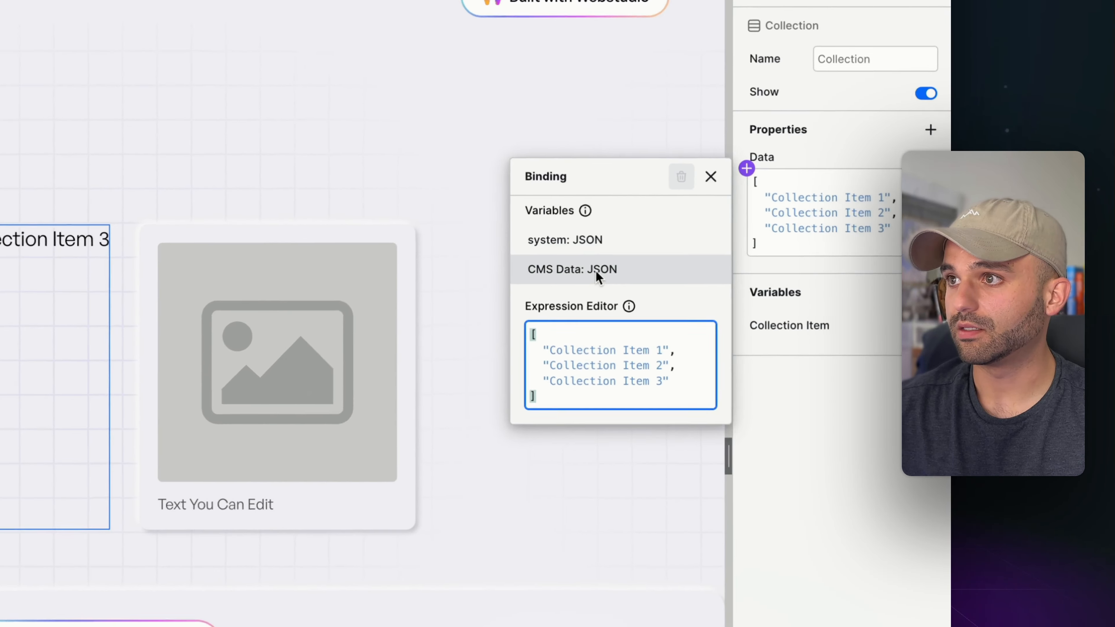
click(598, 276)
text(.data.data.posts.nodes.)
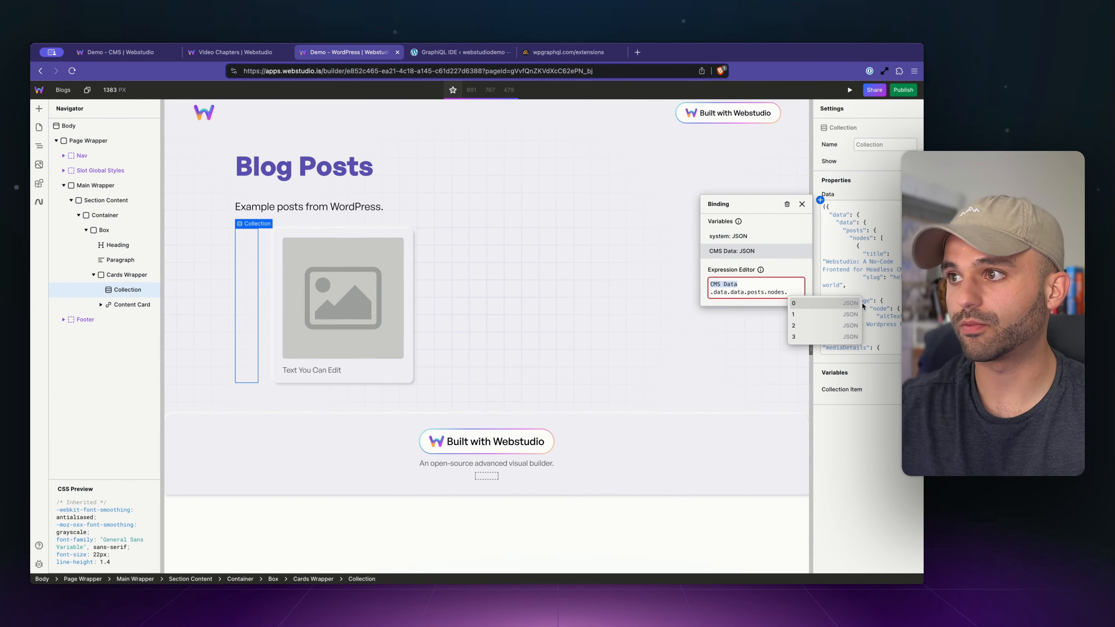
key(BackSpace)
Rename the Collection's item variable as Blog Item.
click(841, 390)
double_click(722, 423)
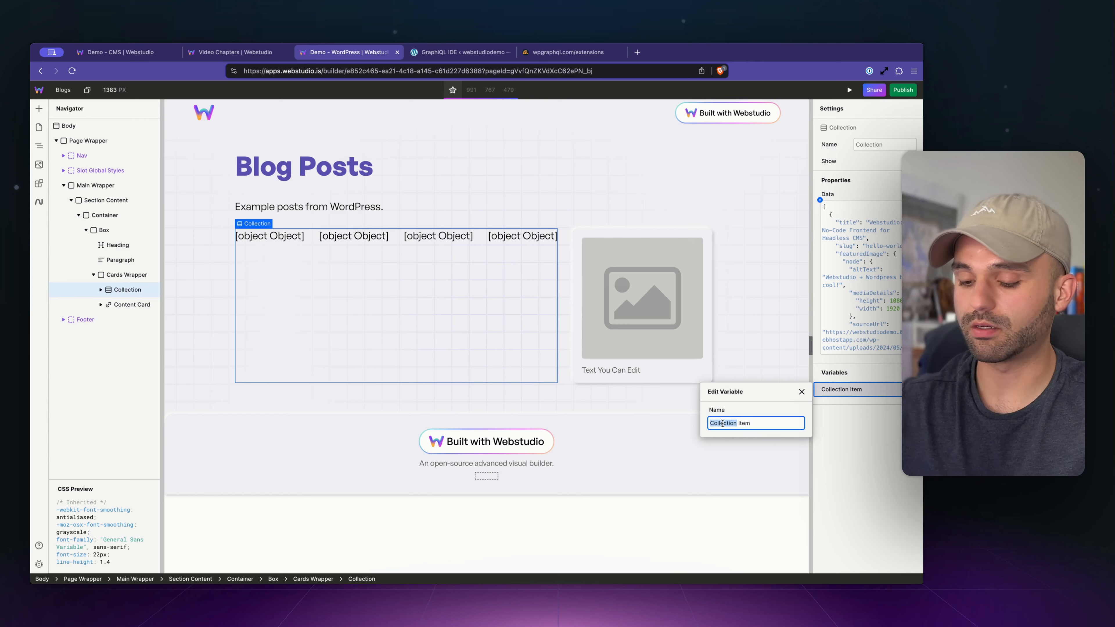
text(Blog)
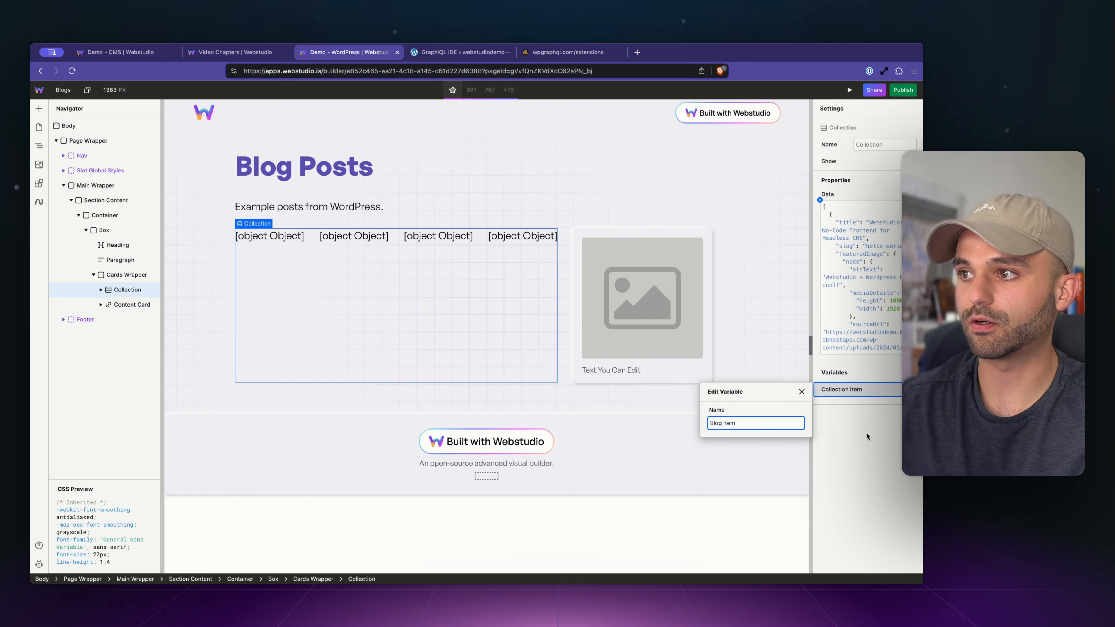
key(Return)
Delete the placeholder Box inside the Collection and select the Content Card.
click(101, 290)
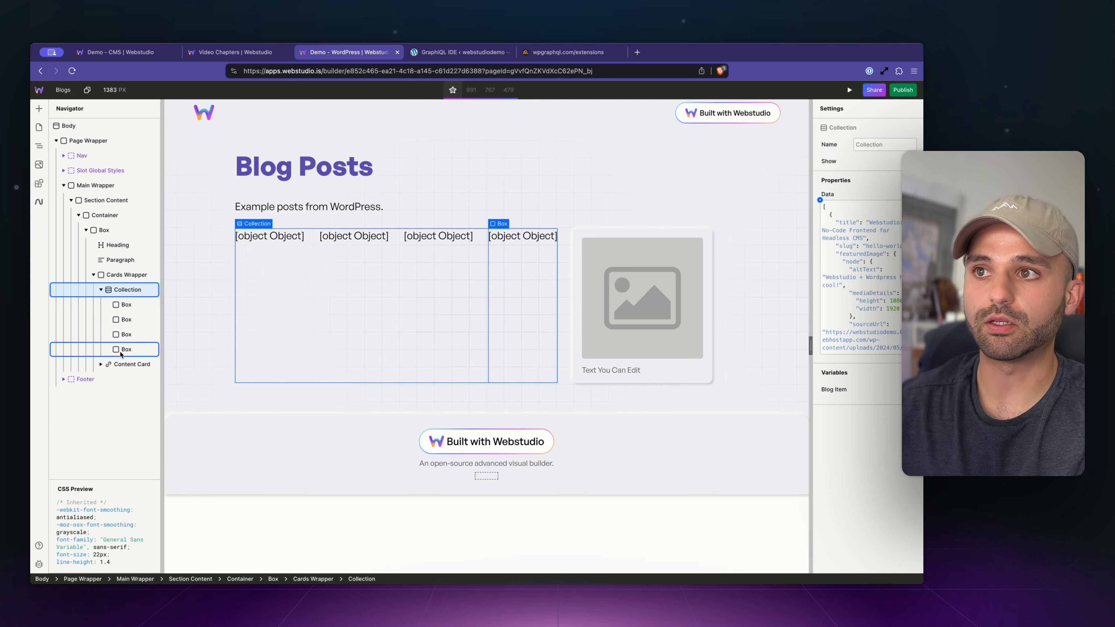
click(126, 308)
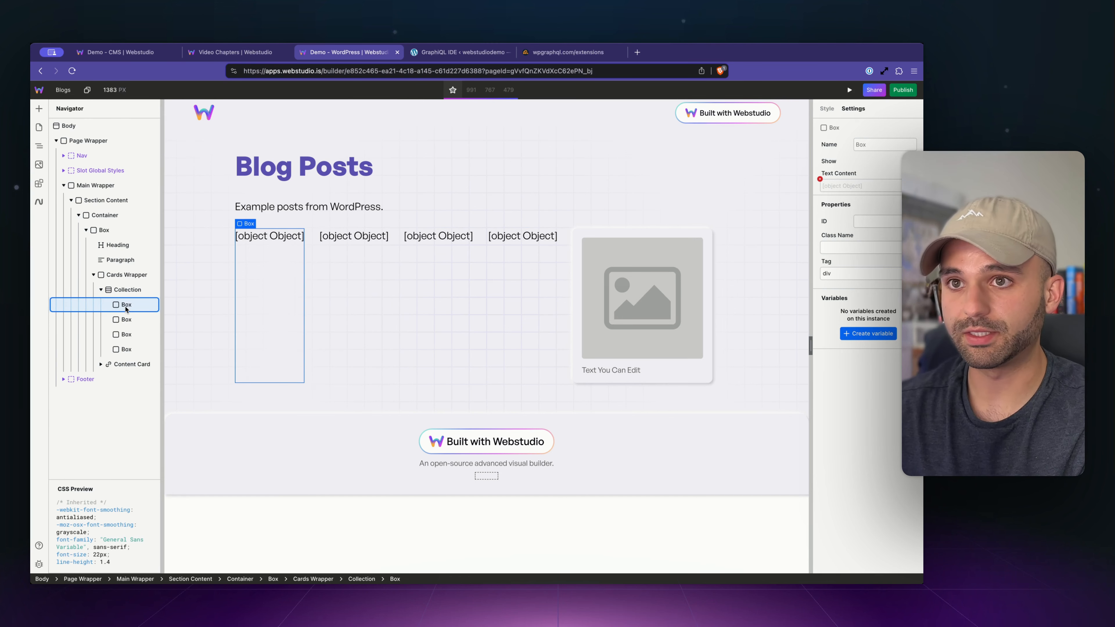
key(Delete)
click(119, 307)
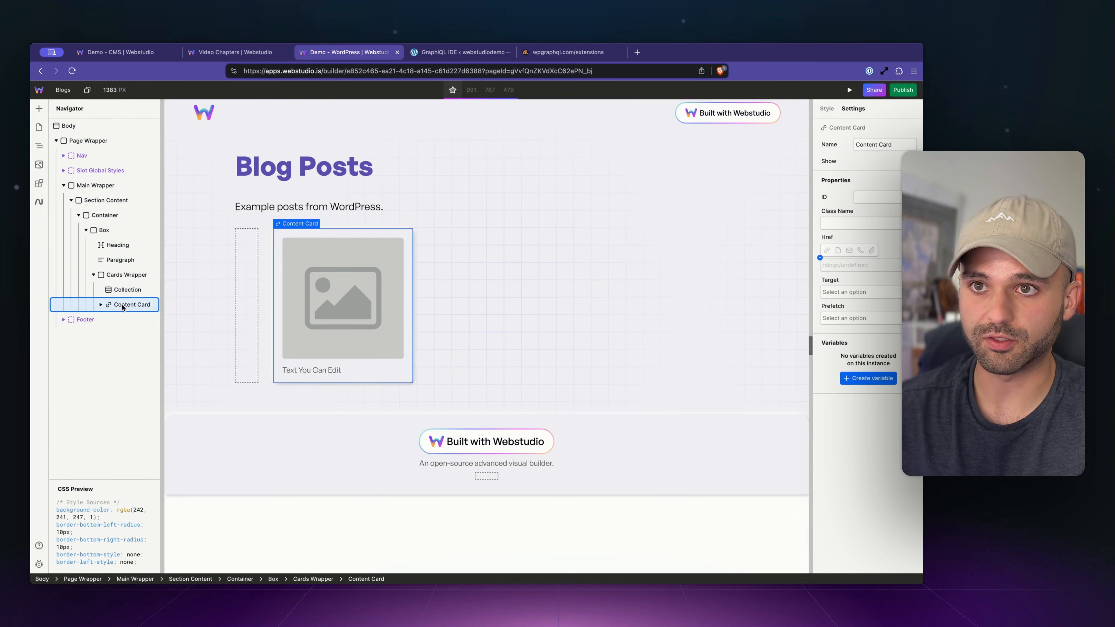
Move the Content Card into the Collection and expand its first instance to show the Image and Heading.
drag(125, 291, 124, 290)
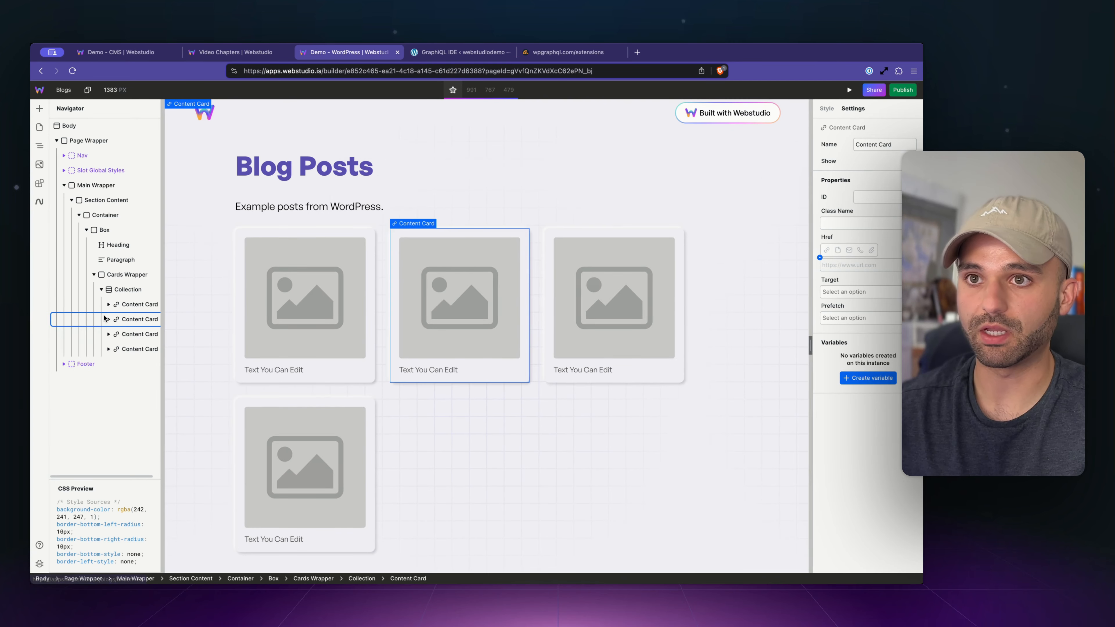
click(109, 304)
click(109, 348)
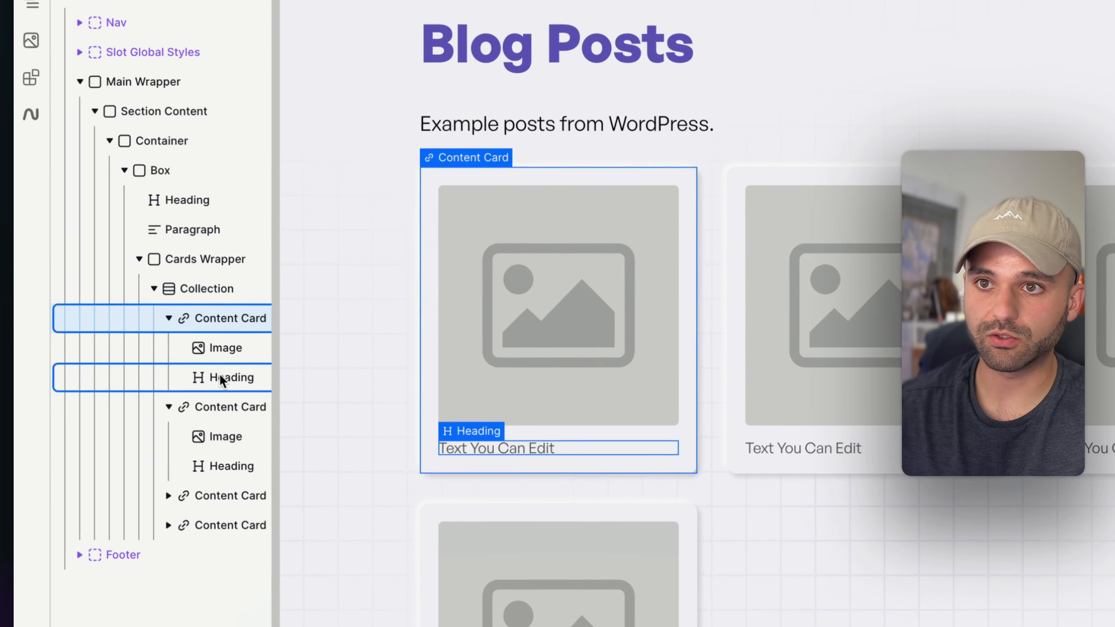
Bind the Source of the card's Image to the expression Blog Item.featuredImage.node.sourceUrl.
drag(207, 367, 207, 340)
click(632, 326)
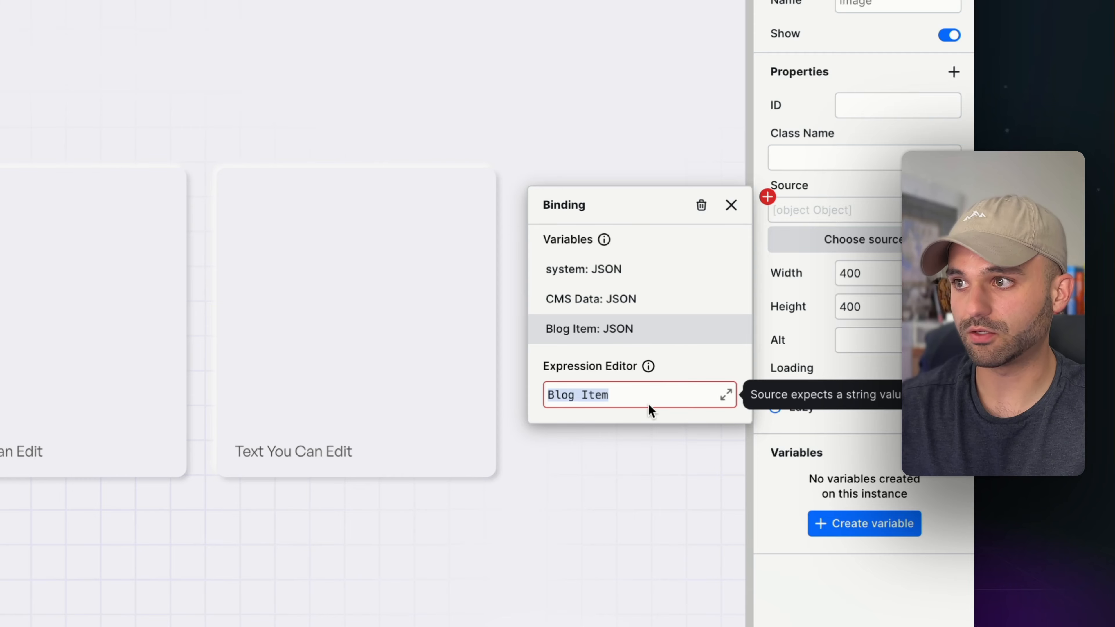
text(.)
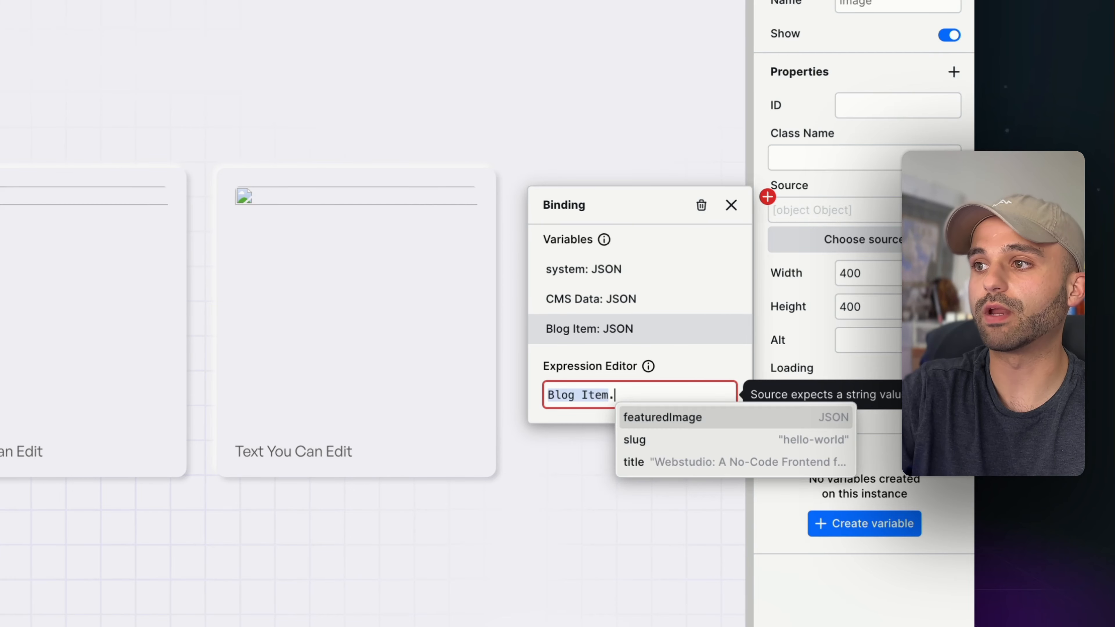
key(Return)
text(.)
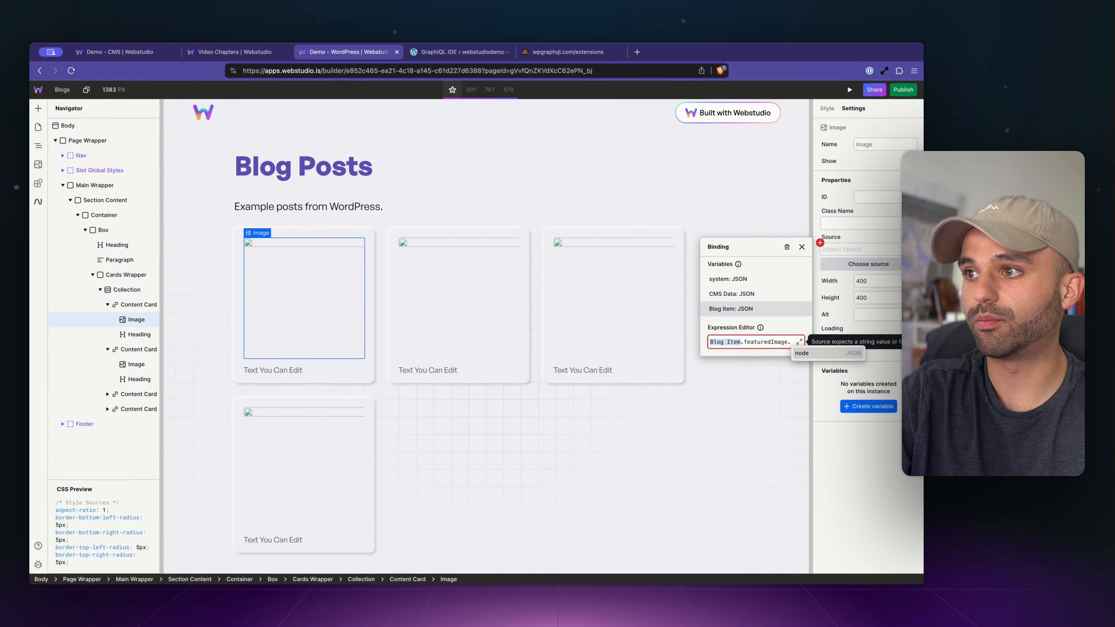
key(Return)
text(.)
key(Down)
key(Down)
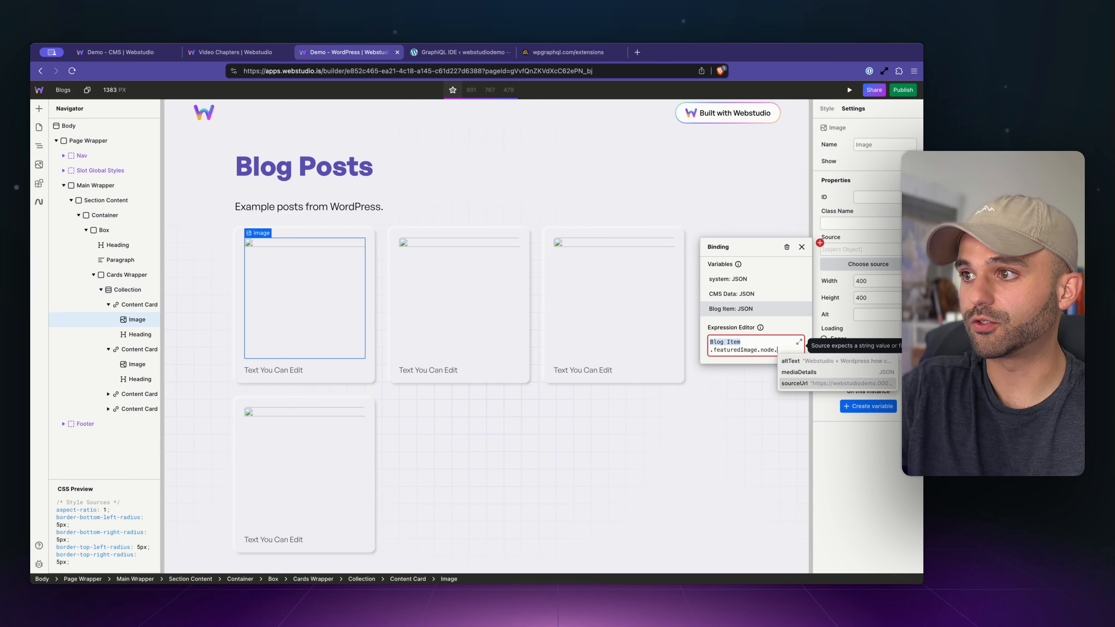
key(Return)
click(811, 469)
Bind the Image's Alt to the expression Blog Item.featuredImage.node.altText.
scroll(491, 371, down, 3)
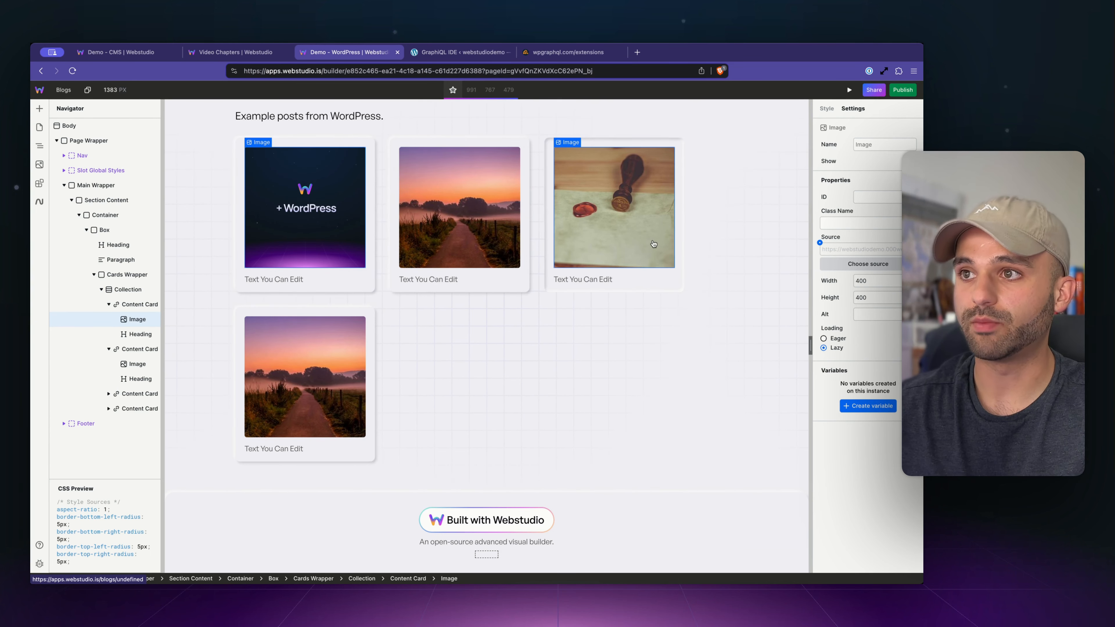
click(852, 308)
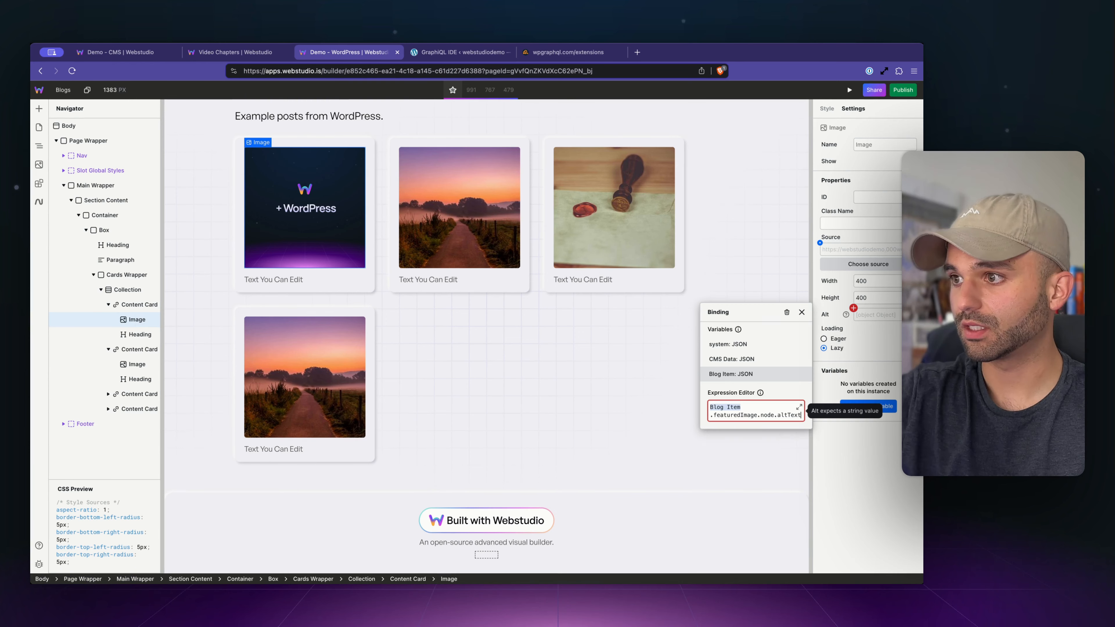
click(850, 477)
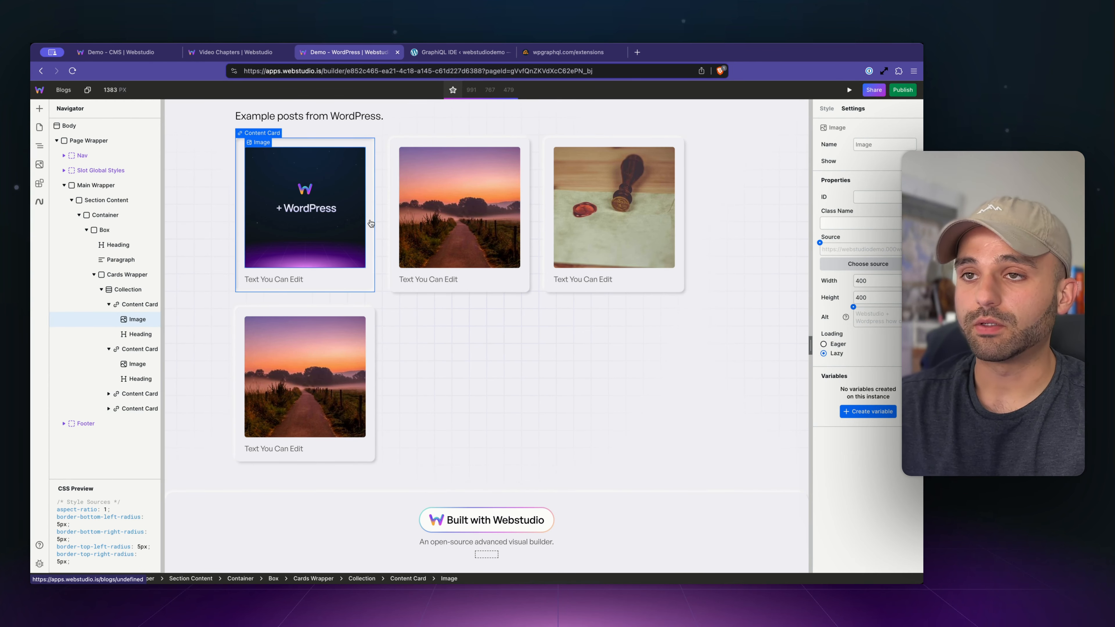
Reset the Content Card's Href binding and bind it to Blog Item.slug.
click(157, 304)
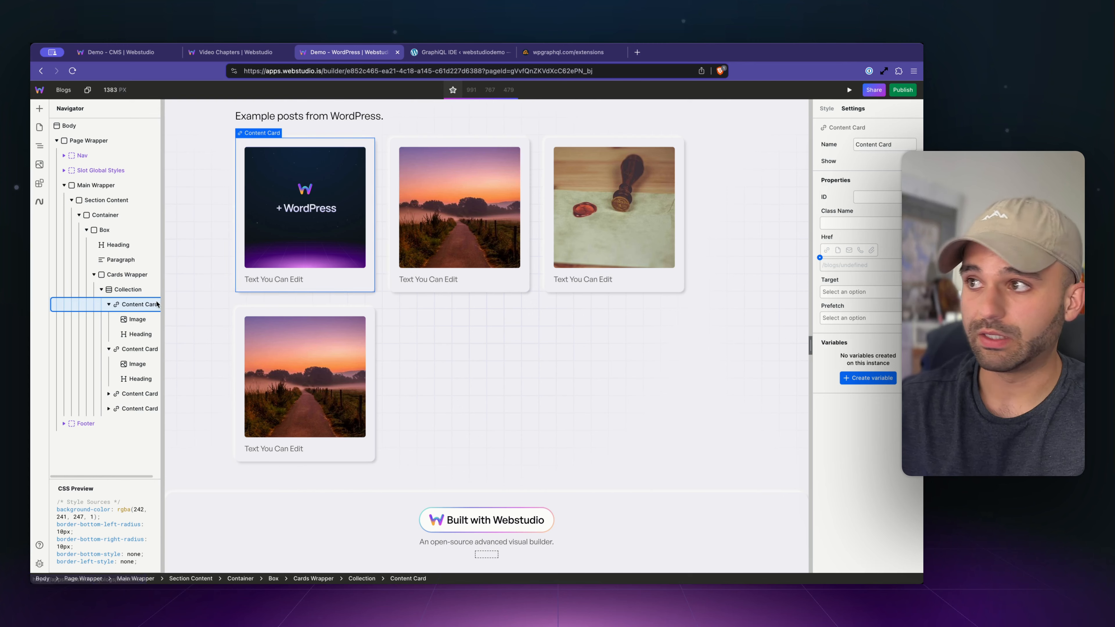
click(820, 257)
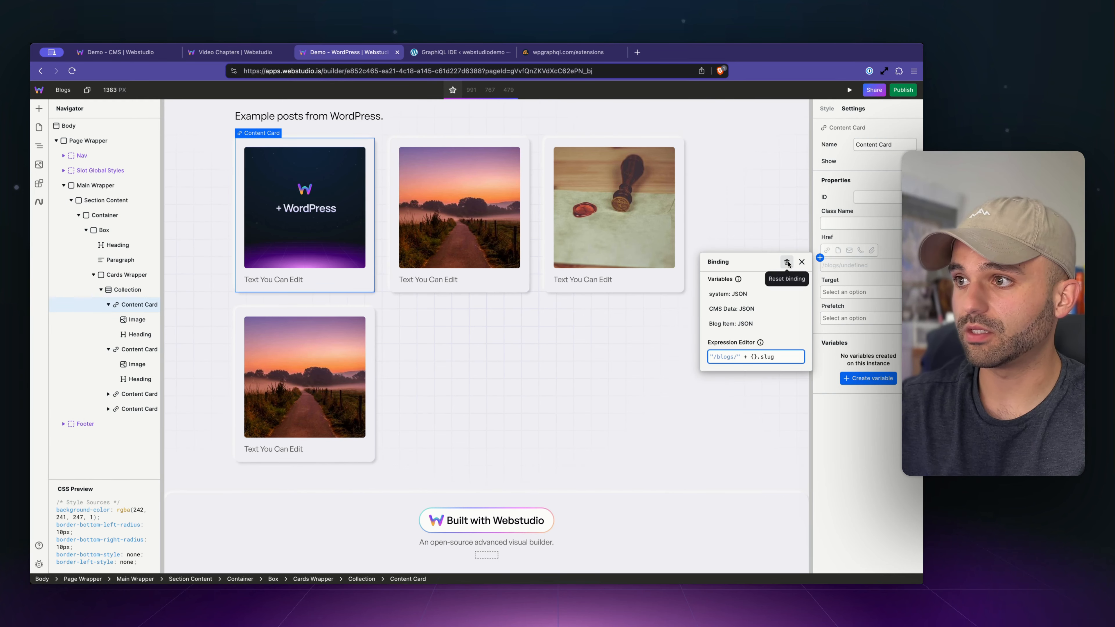
click(787, 263)
click(820, 257)
click(730, 324)
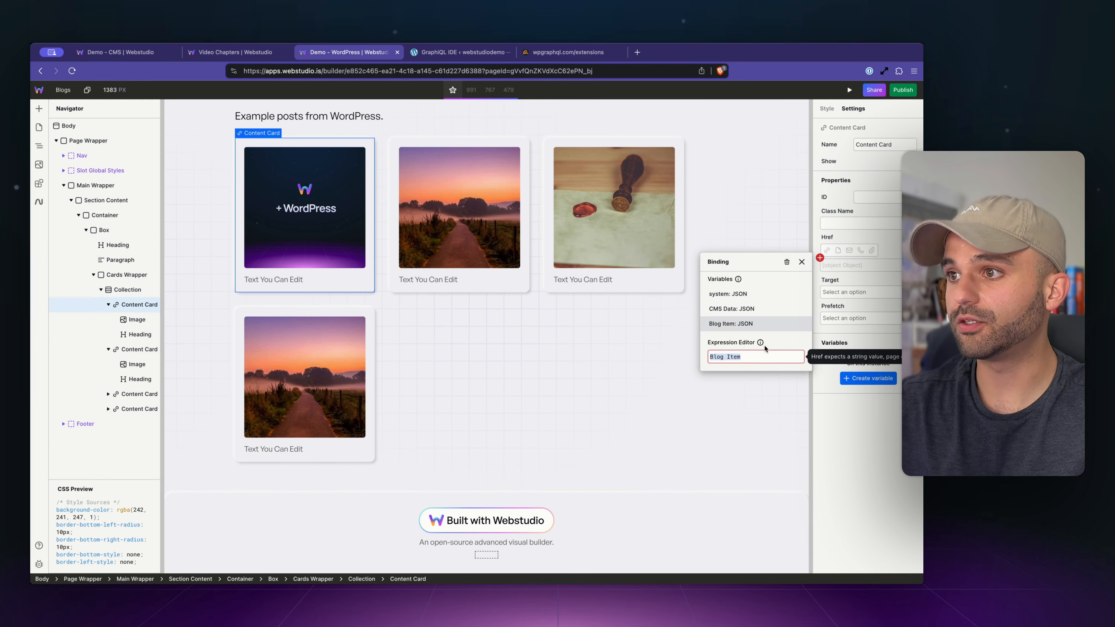
click(756, 358)
text(.)
key(Down)
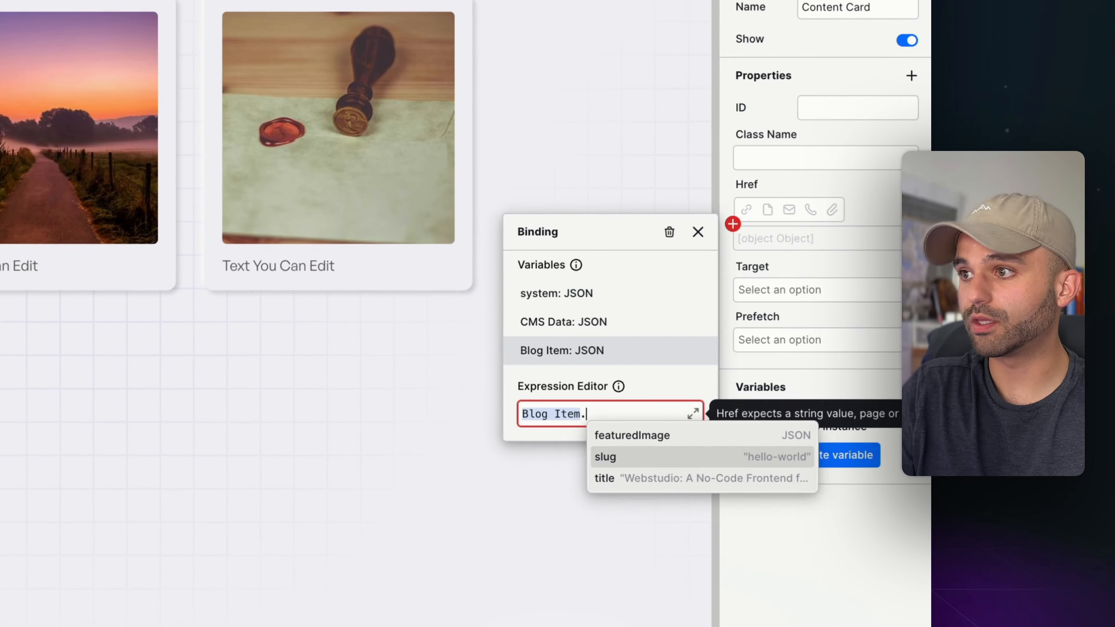
key(Return)
click(759, 581)
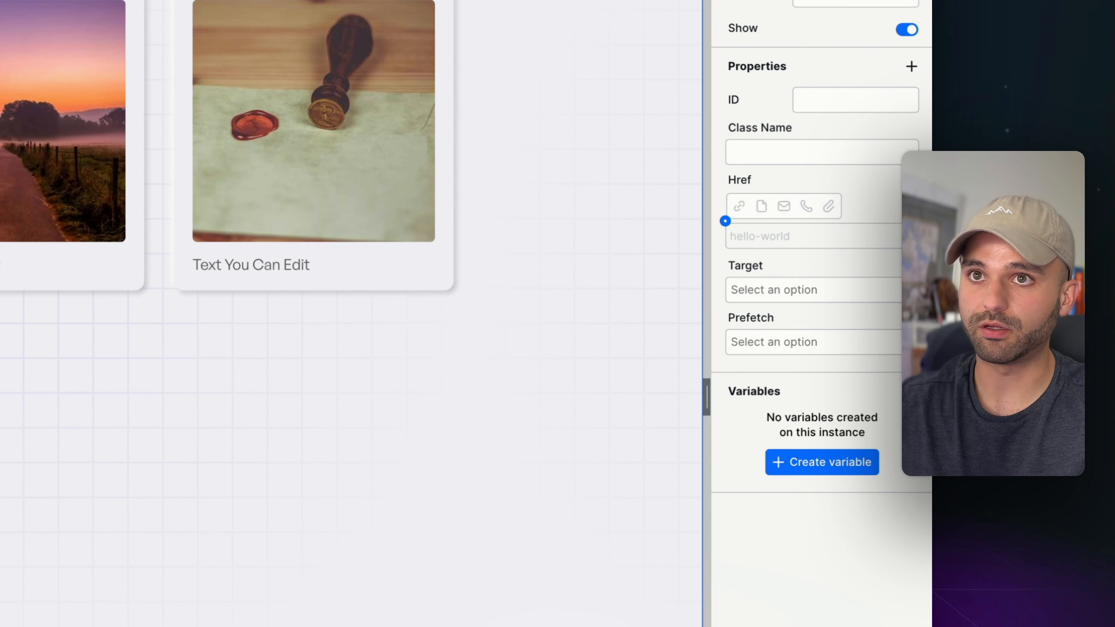
Look up the Blog page's dynamic path and change the Content Card's Href expression to "/blogs/" + Blog Item.slug.
click(88, 160)
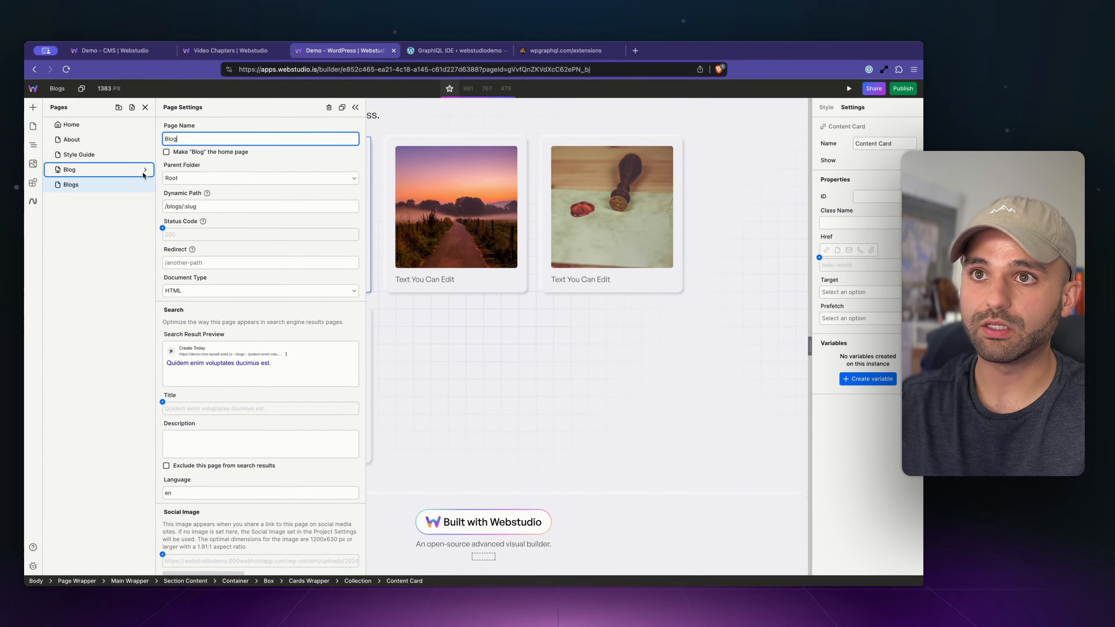
drag(183, 207, 164, 206)
click(827, 263)
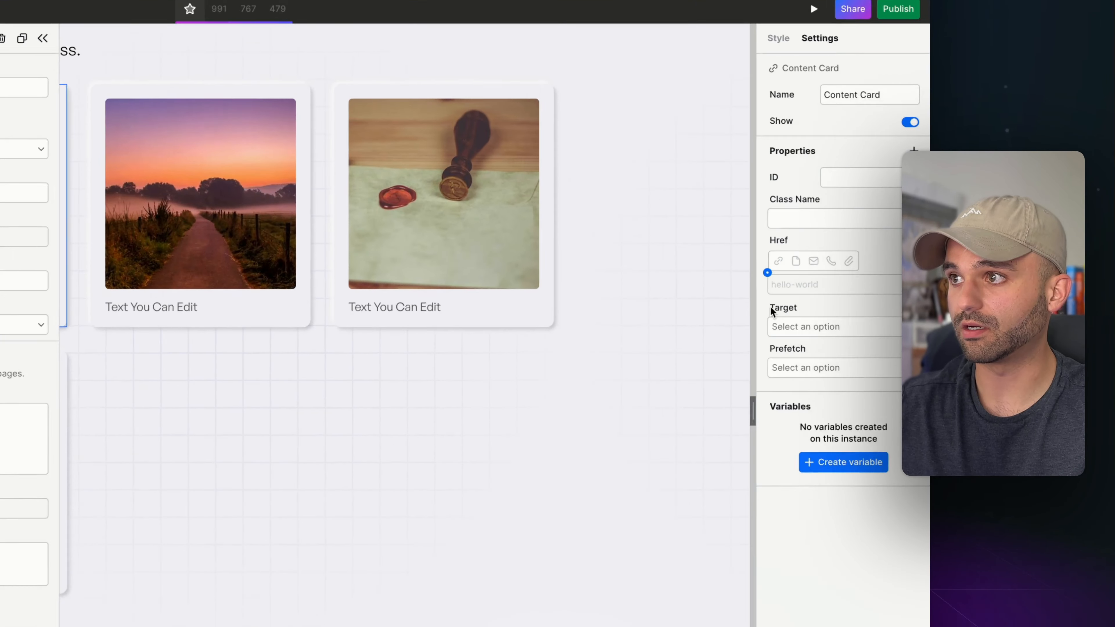
click(767, 273)
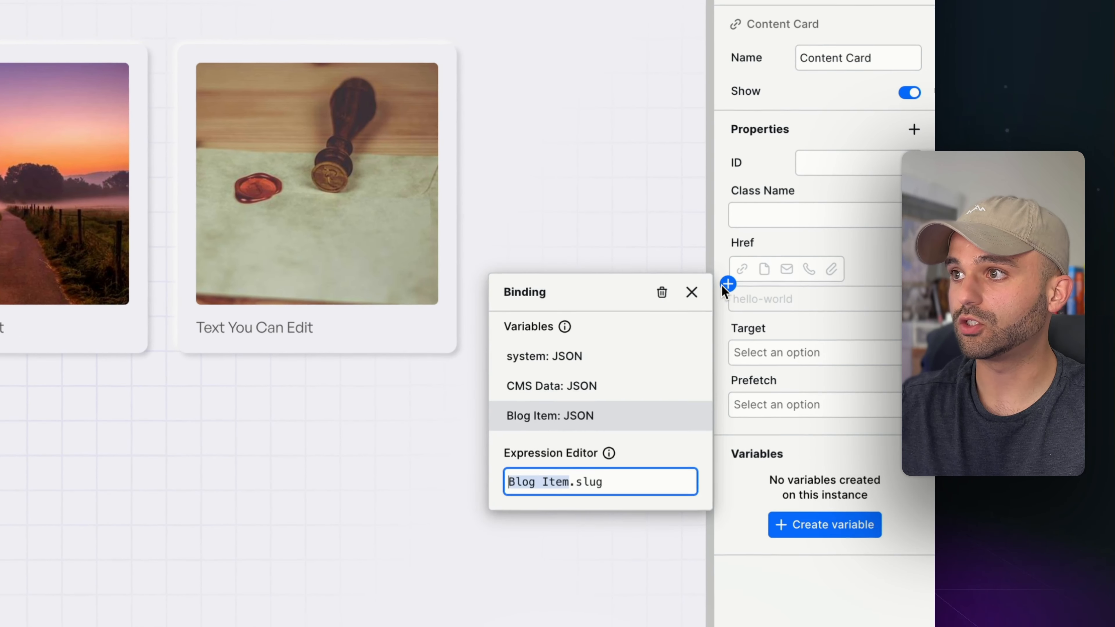
key(Home)
text("/blogs/" +)
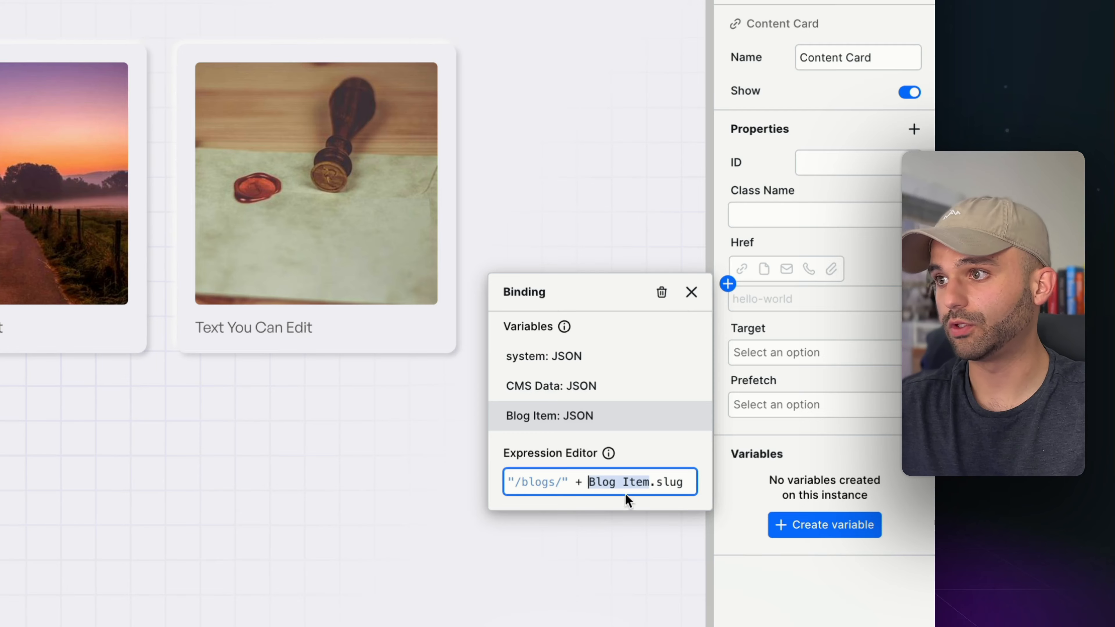
key(Escape)
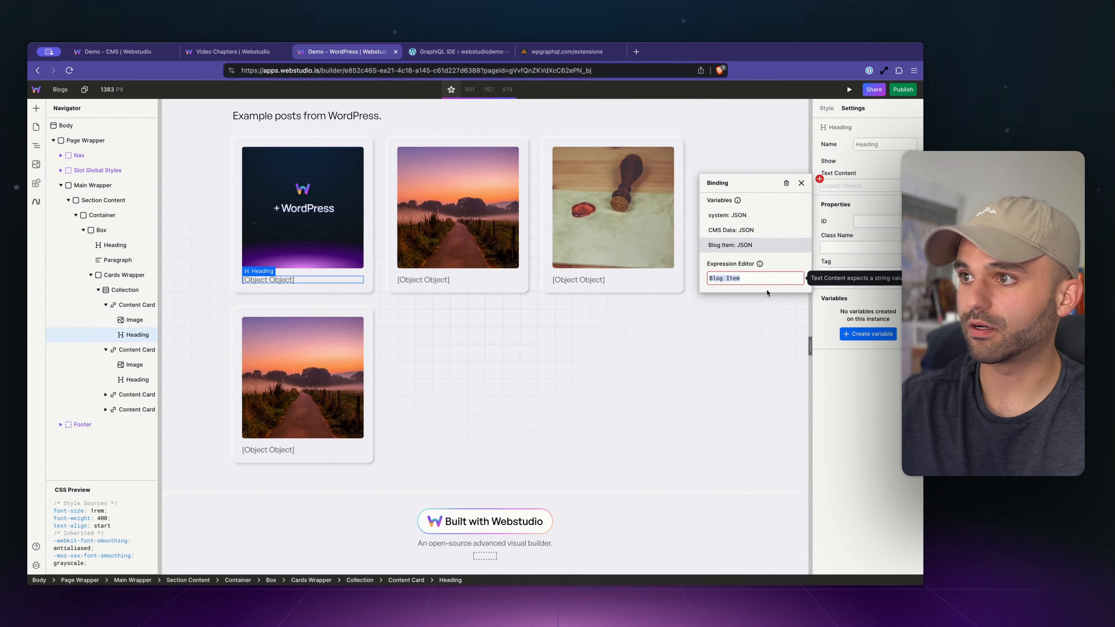
Bind the Text Content of the card's Heading to Blog Item.title.
text(.title)
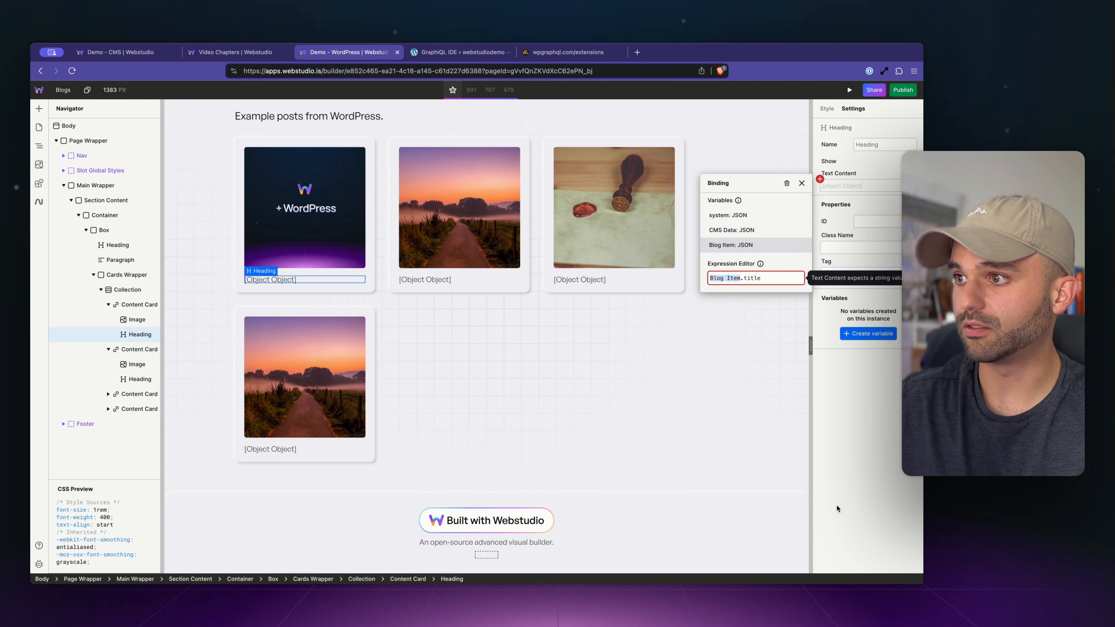
click(861, 478)
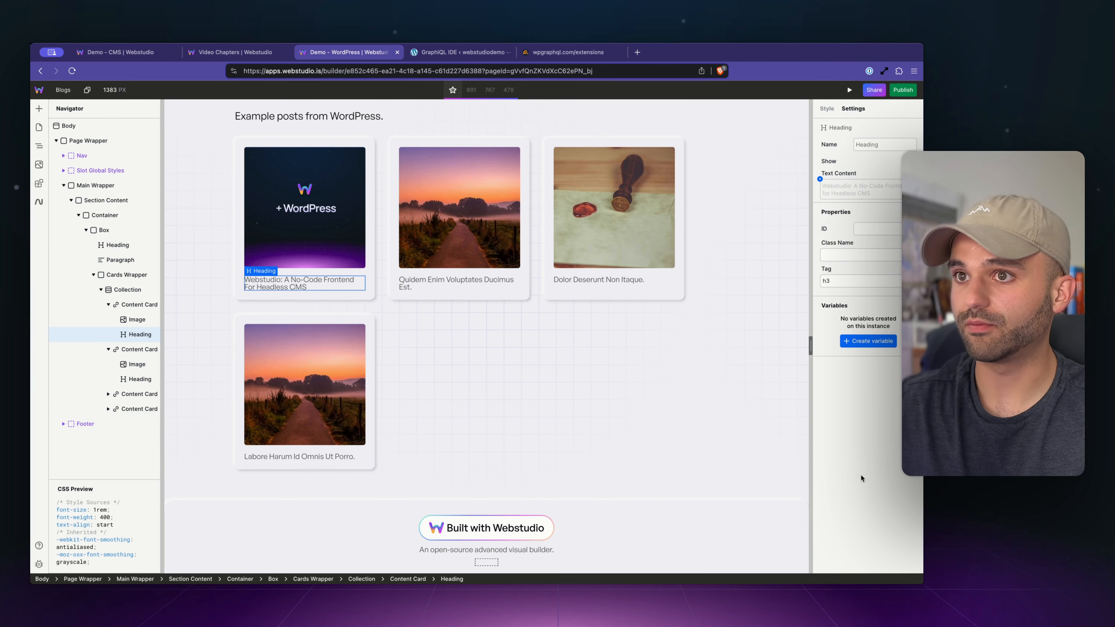
Select the individual Content Cards in the Collection and check the Href of each one.
click(378, 225)
click(371, 228)
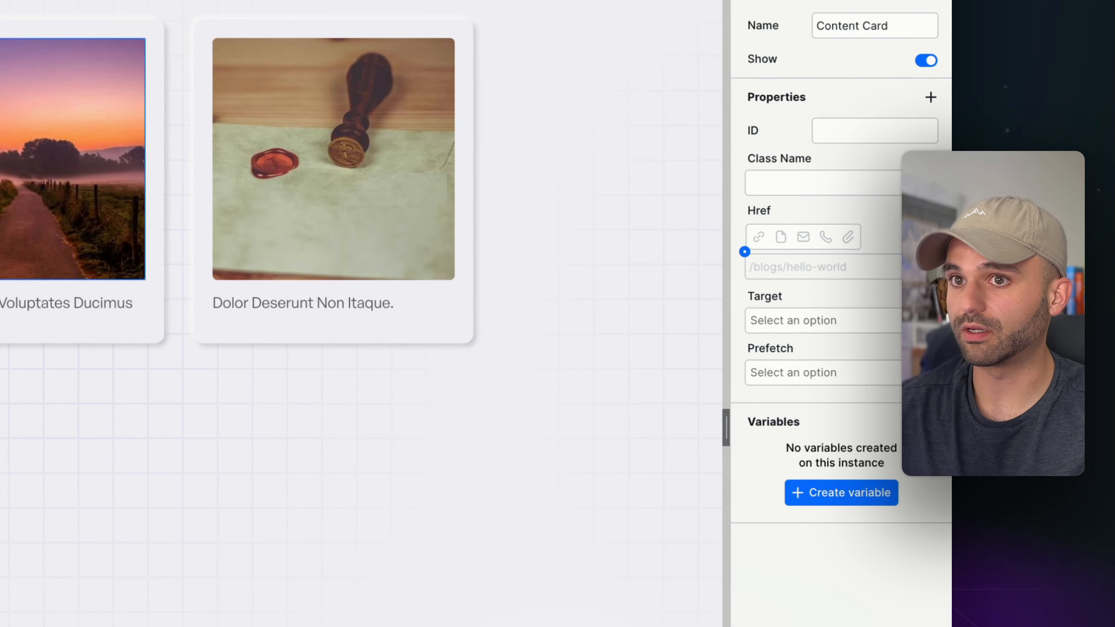
click(157, 213)
click(203, 213)
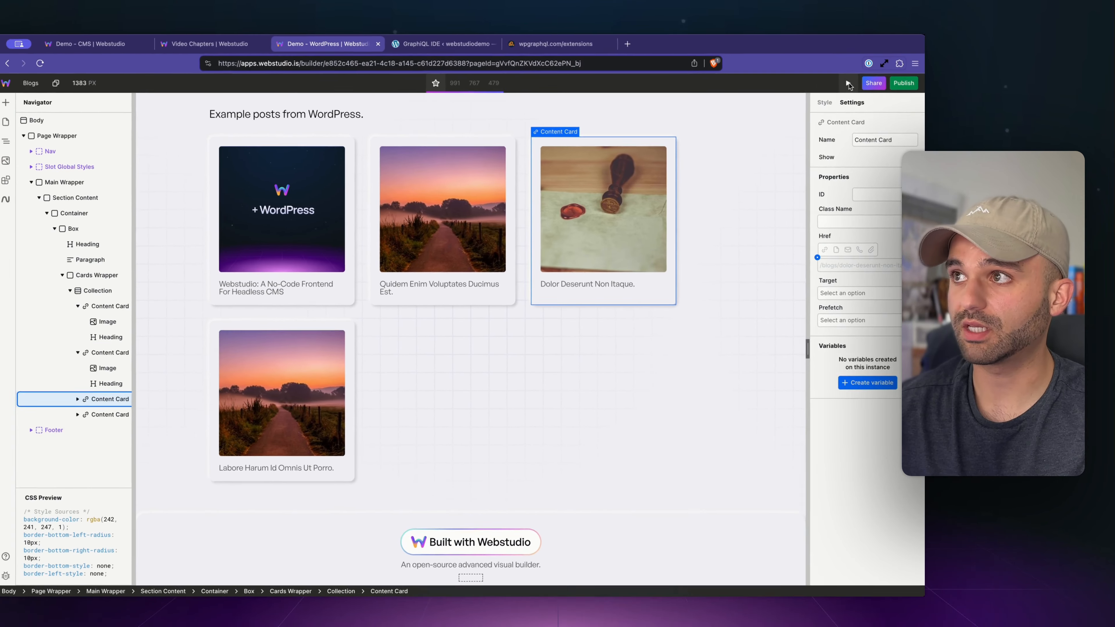
Preview the Blogs page and test the first and second cards by opening their blog posts, returning to Blogs in between.
click(825, 1)
scroll(281, 176, up, 2)
click(281, 246)
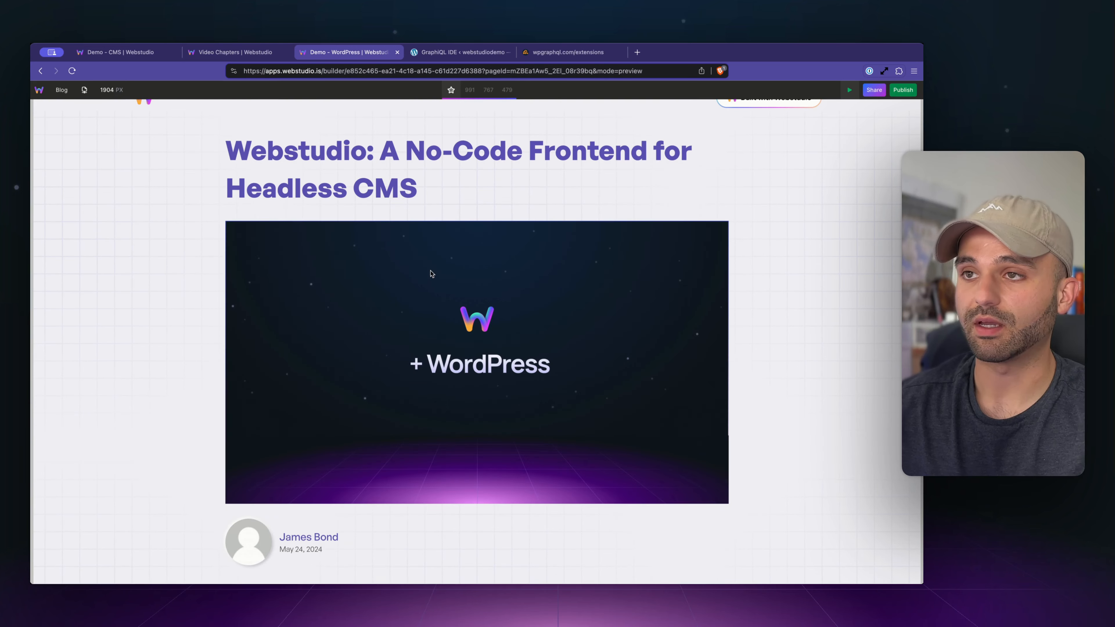
click(60, 91)
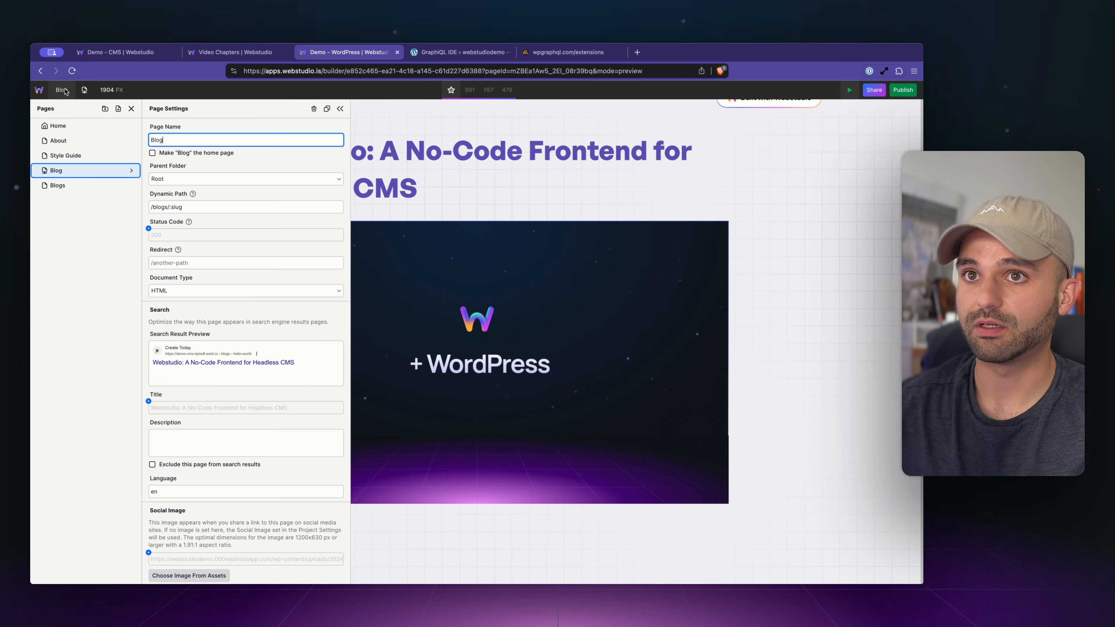
click(64, 193)
click(418, 287)
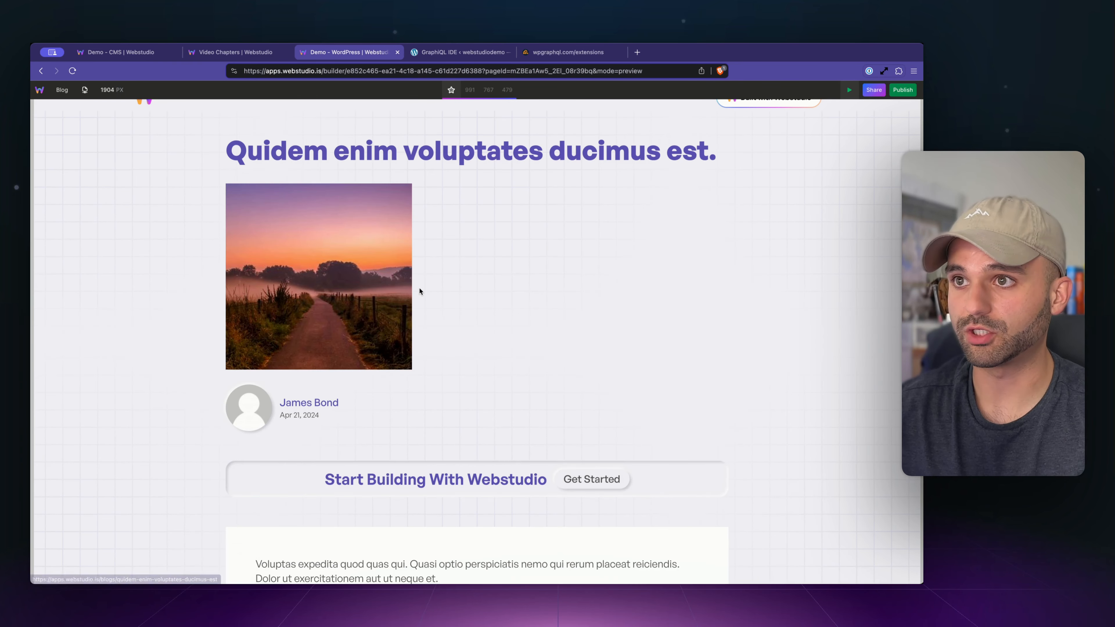
scroll(505, 328, up, 1)
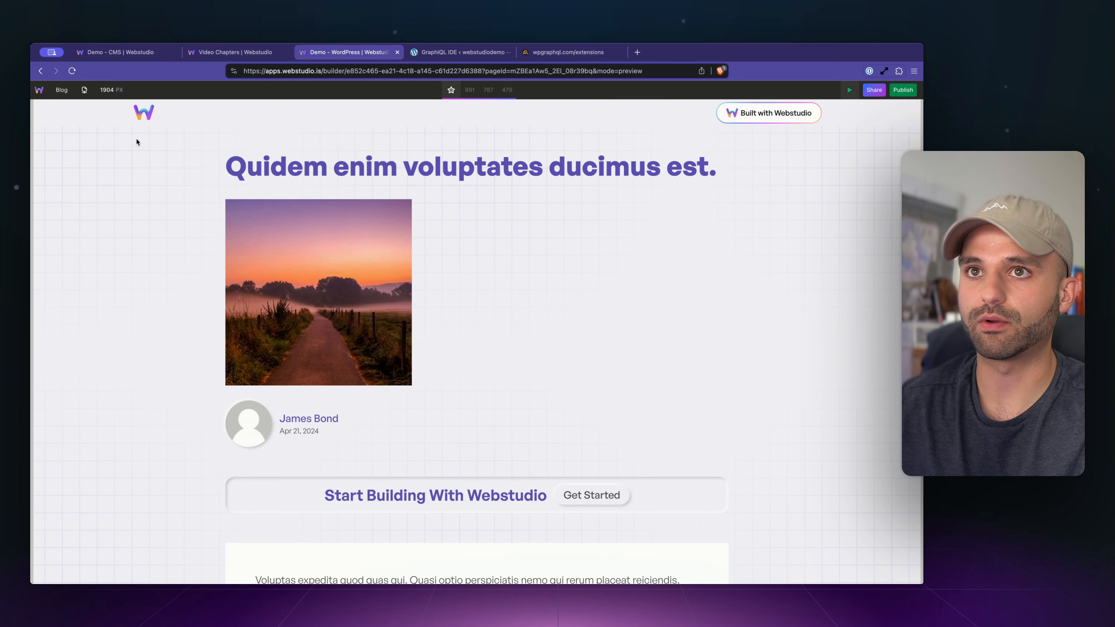
Check the chapter overview in the Video Chapters project, then return to the WordPress demo project.
key(ctrl+shift+Tab)
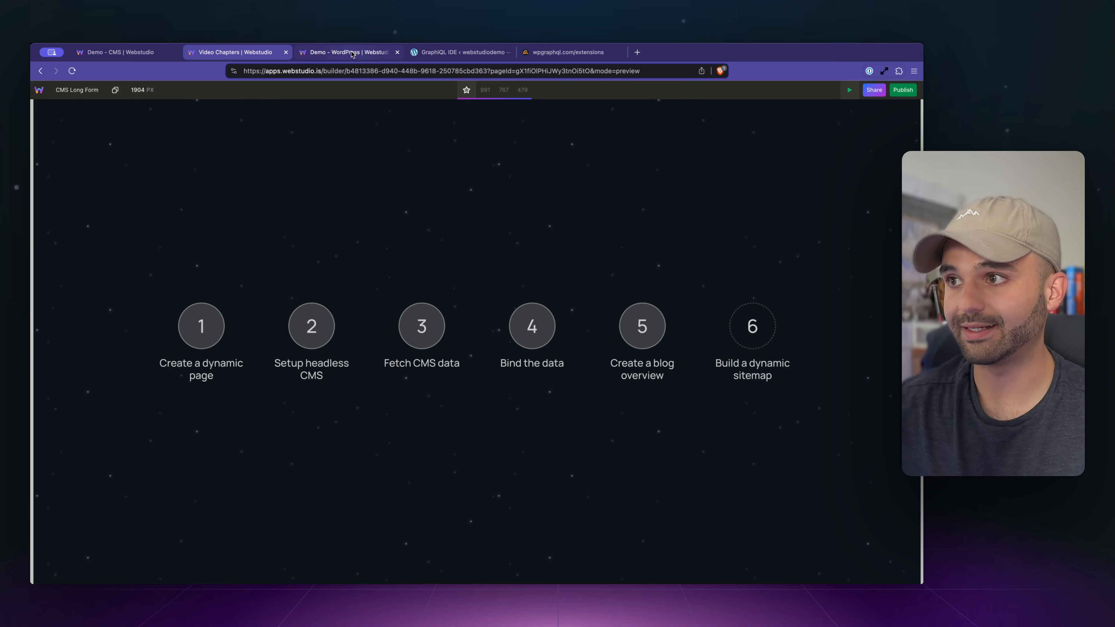
key(ctrl+Tab)
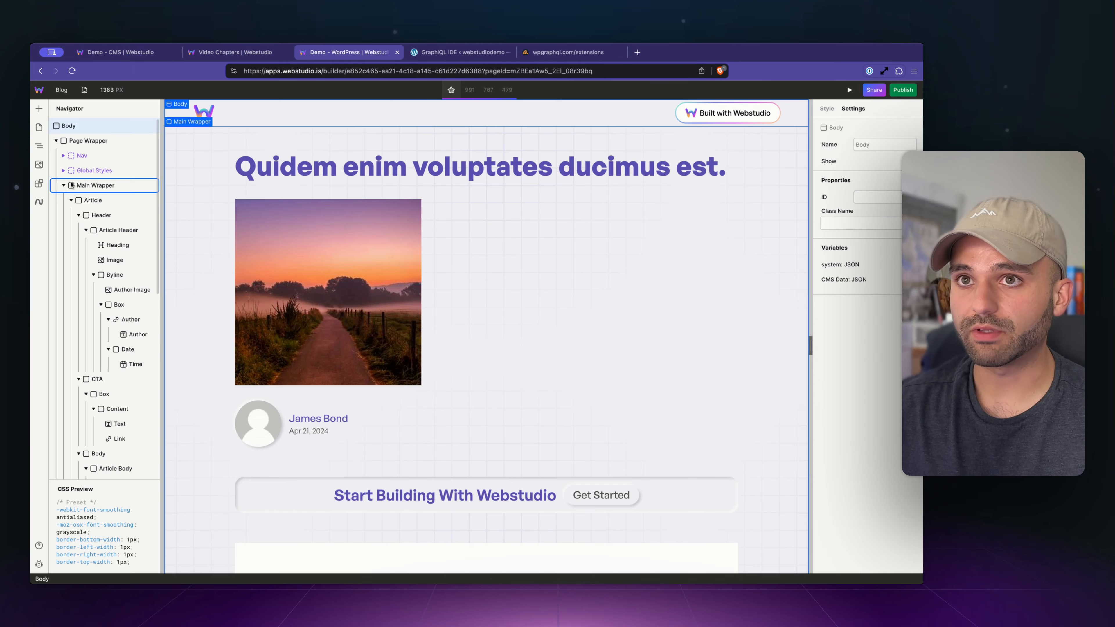
Add the Sitemap page from the Marketplace's CMS Sitemap page template to the project.
click(62, 185)
click(39, 127)
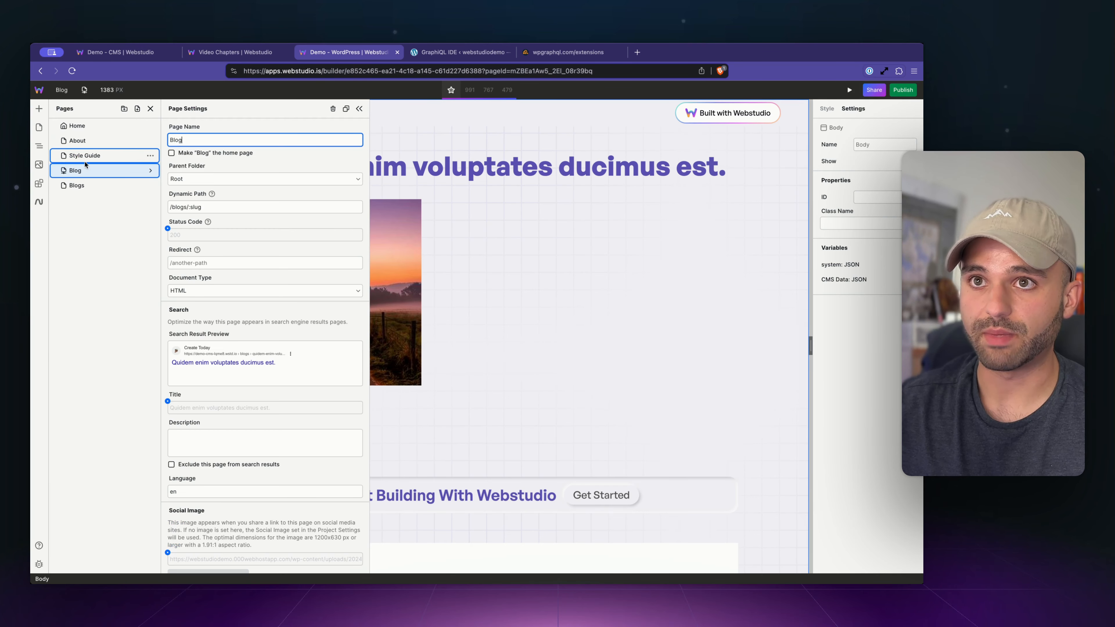
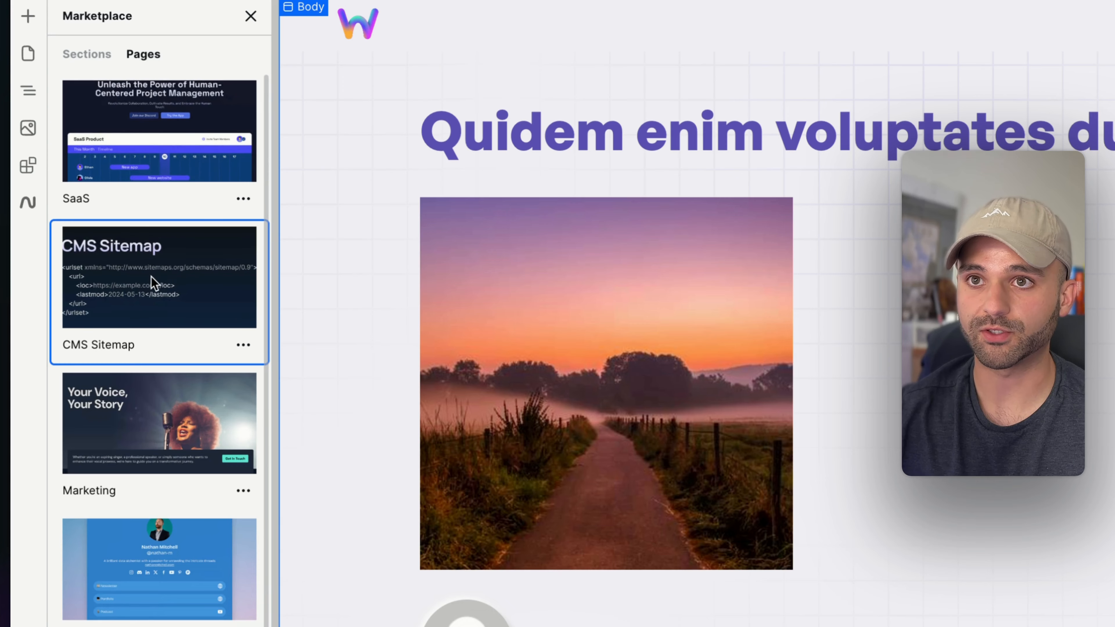
click(107, 281)
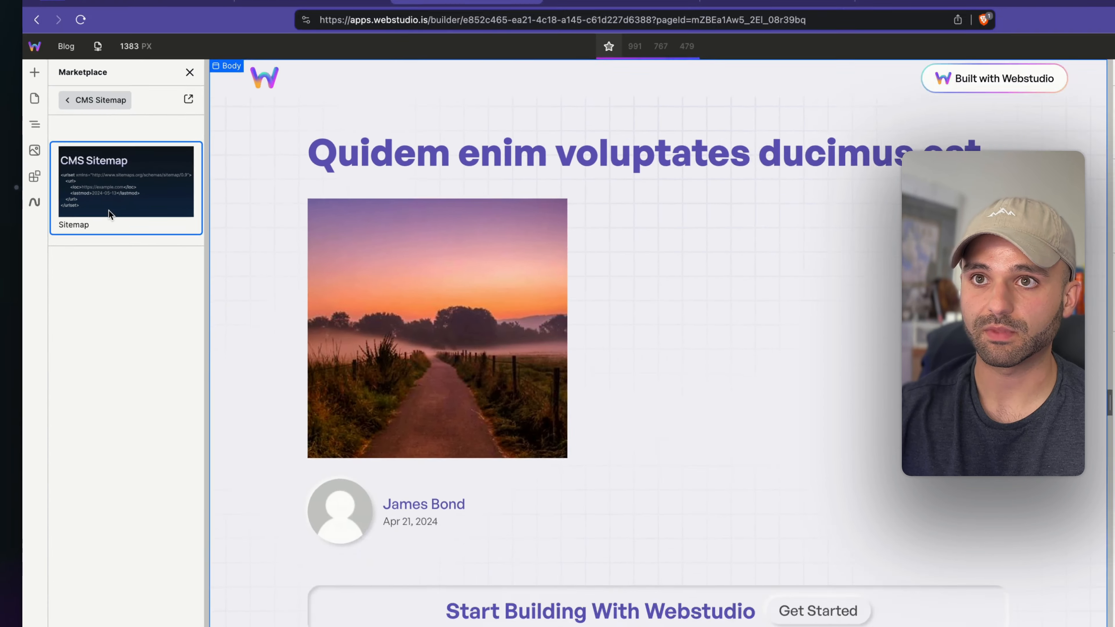
click(139, 188)
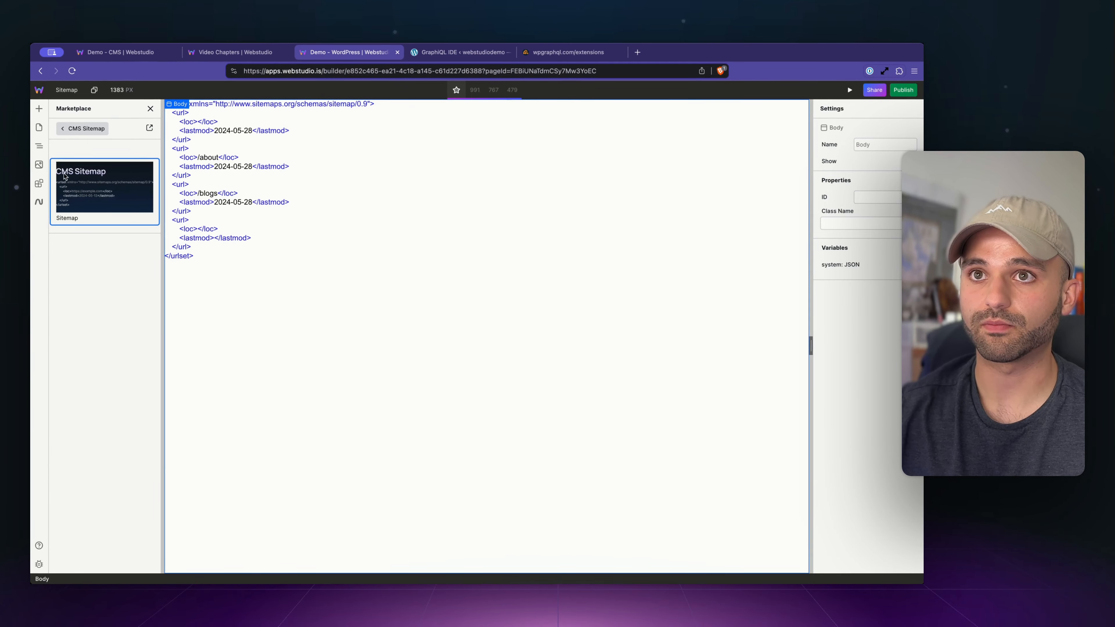
Open the Sitemap page's settings and examine its Dynamic Path.
click(39, 126)
click(84, 201)
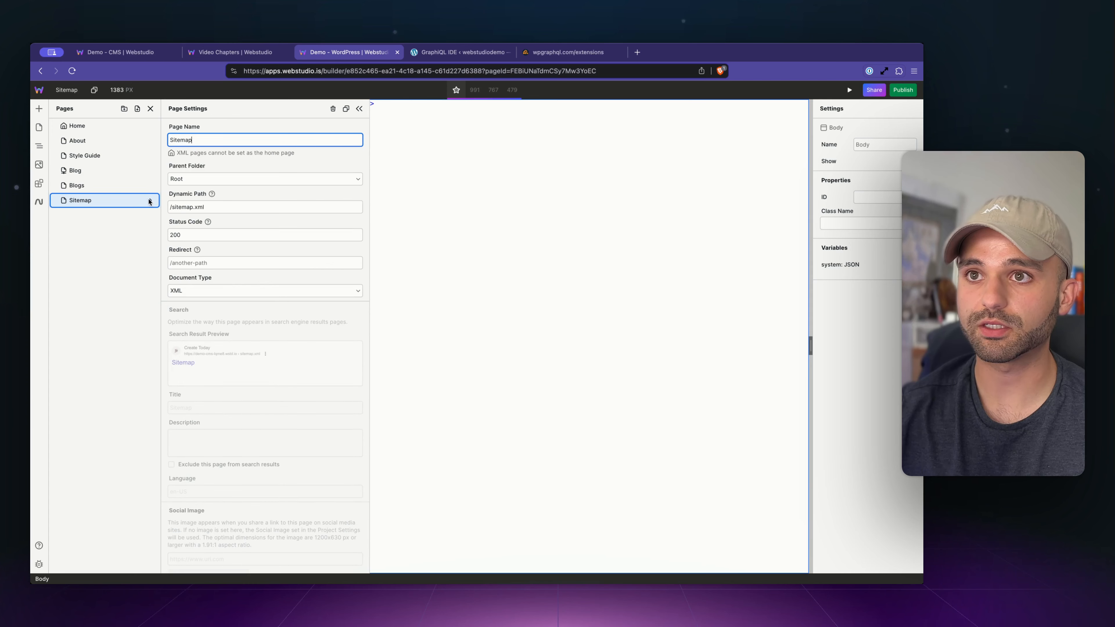
triple_click(170, 206)
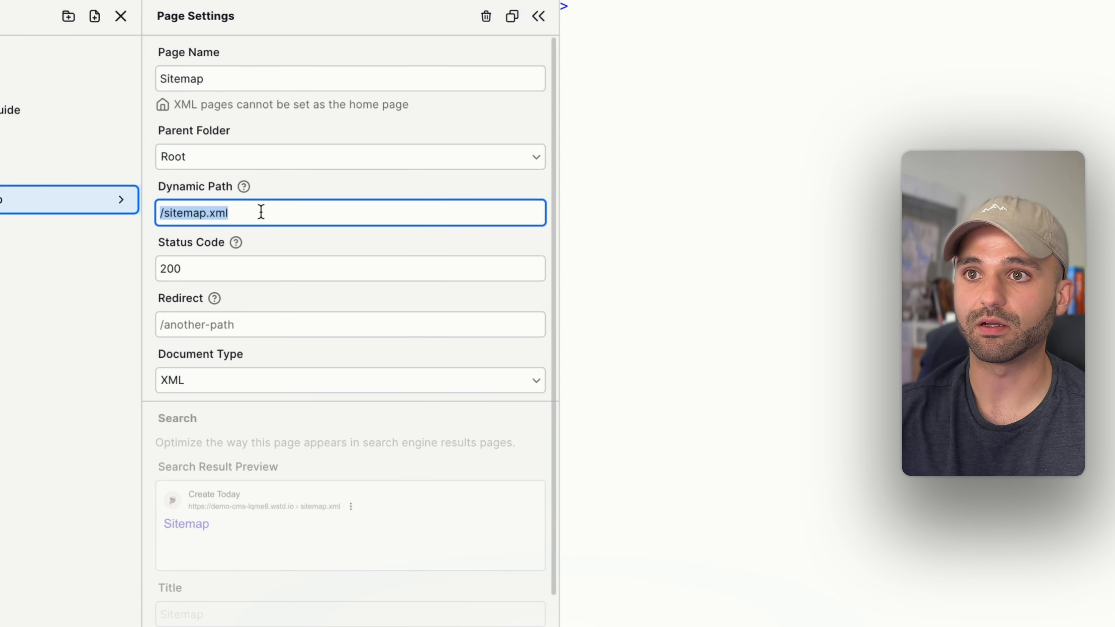
Check the Sitemap page's Document Type, expand its Wrapper and look over the components available for XML pages.
click(240, 384)
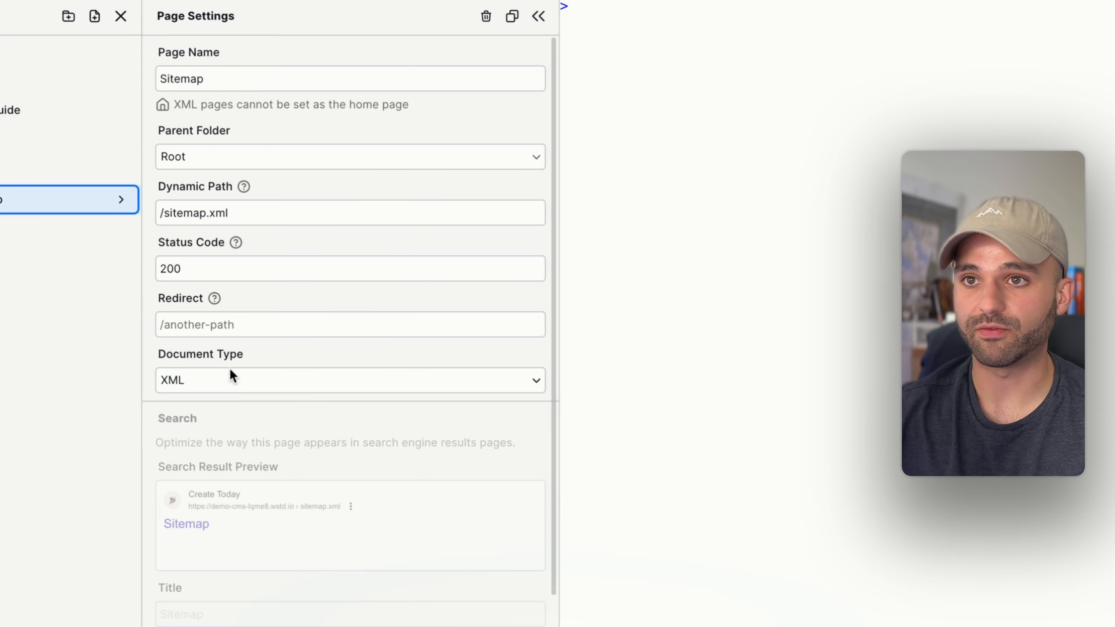
click(3, 200)
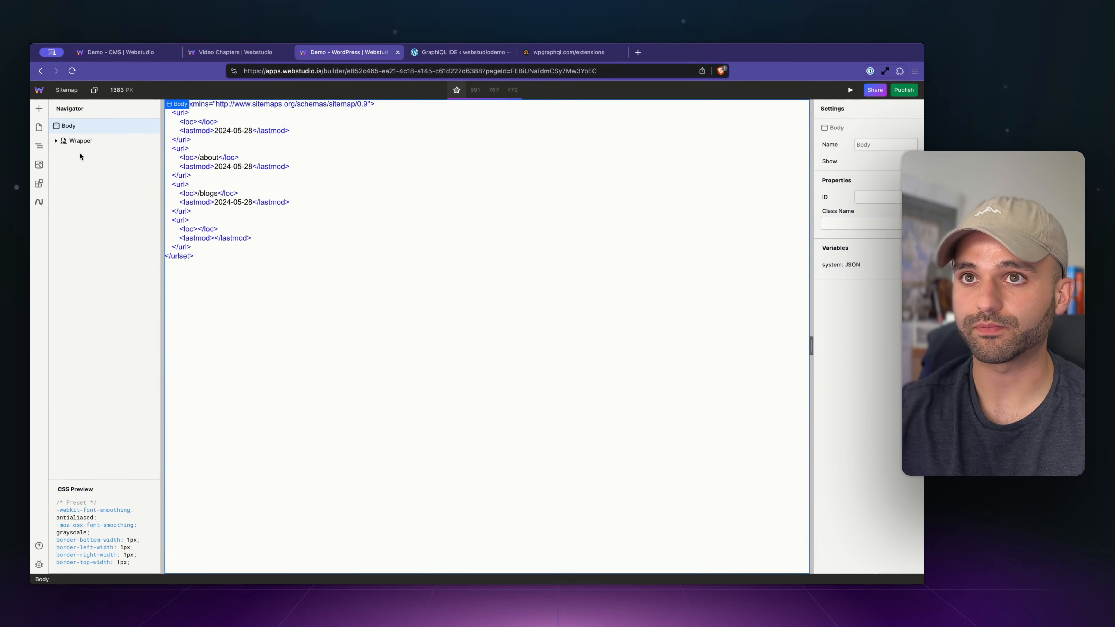
click(56, 140)
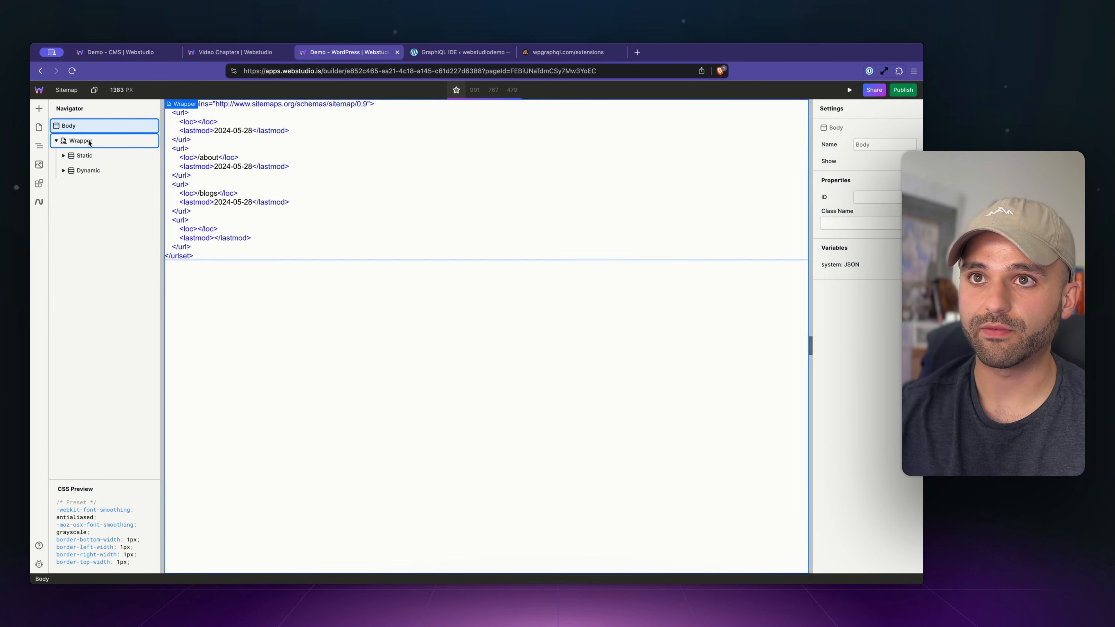
key(a)
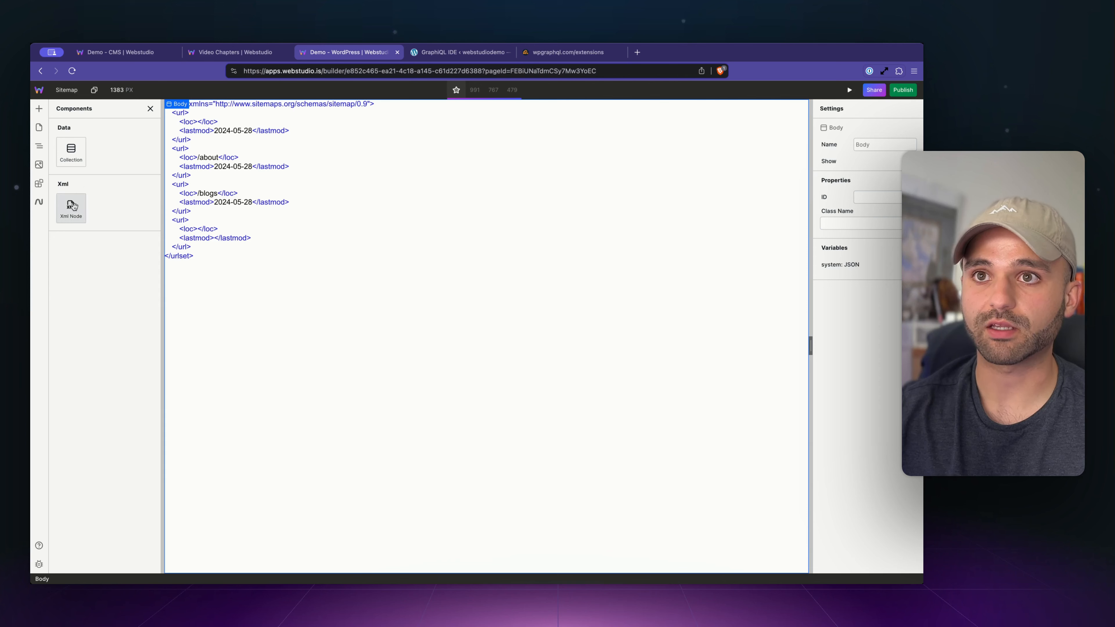
click(151, 110)
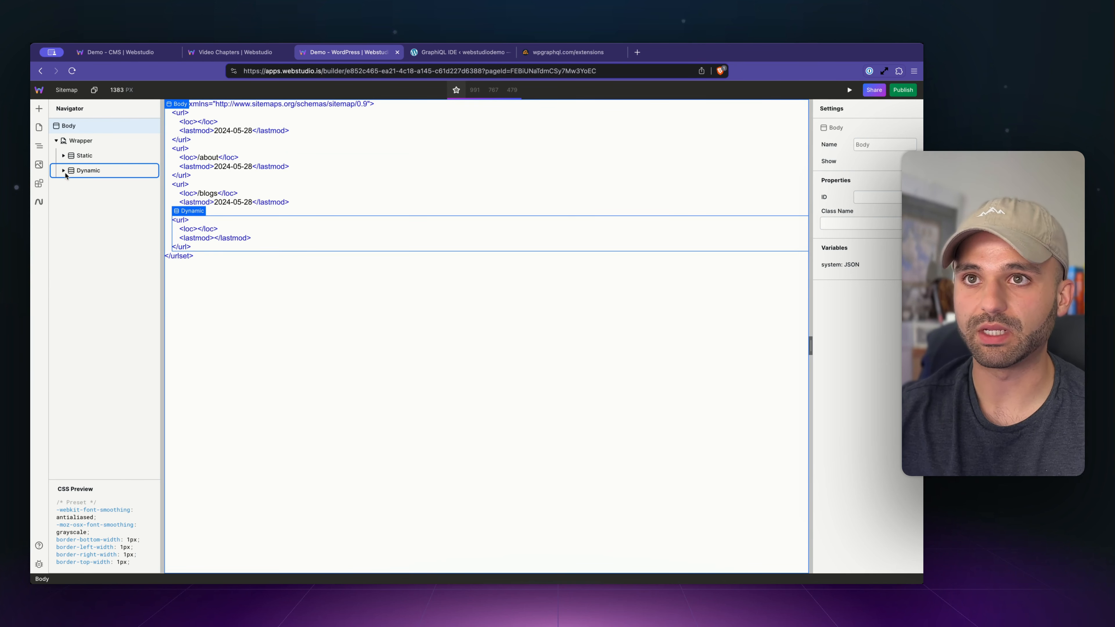
Compare the settings of the Static and Dynamic collections inside the Wrapper.
click(95, 156)
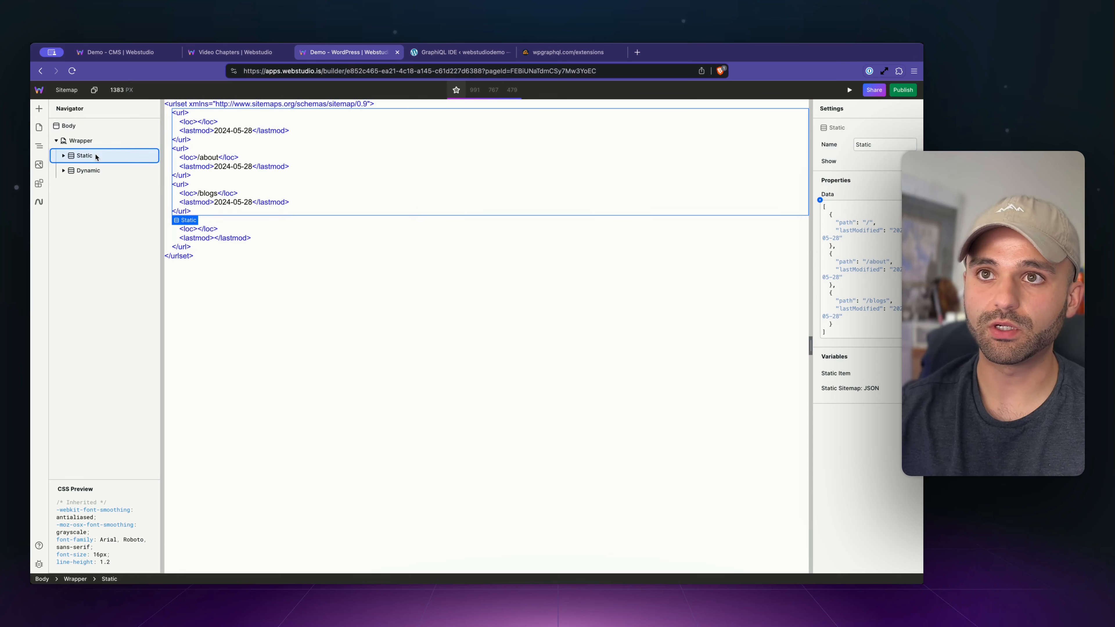
click(101, 171)
click(95, 156)
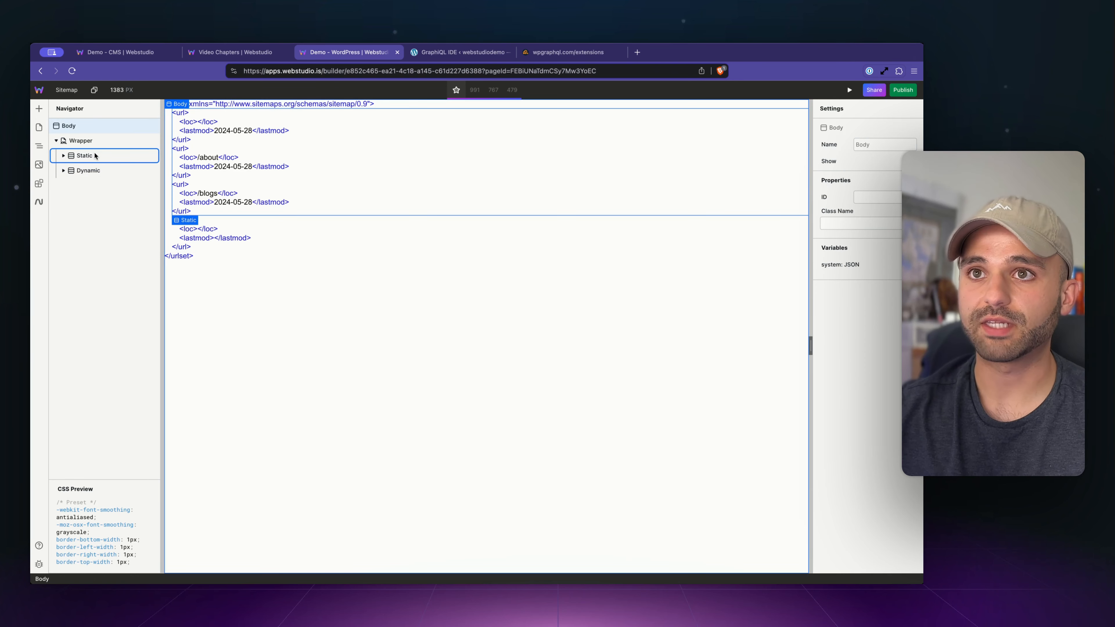
click(96, 156)
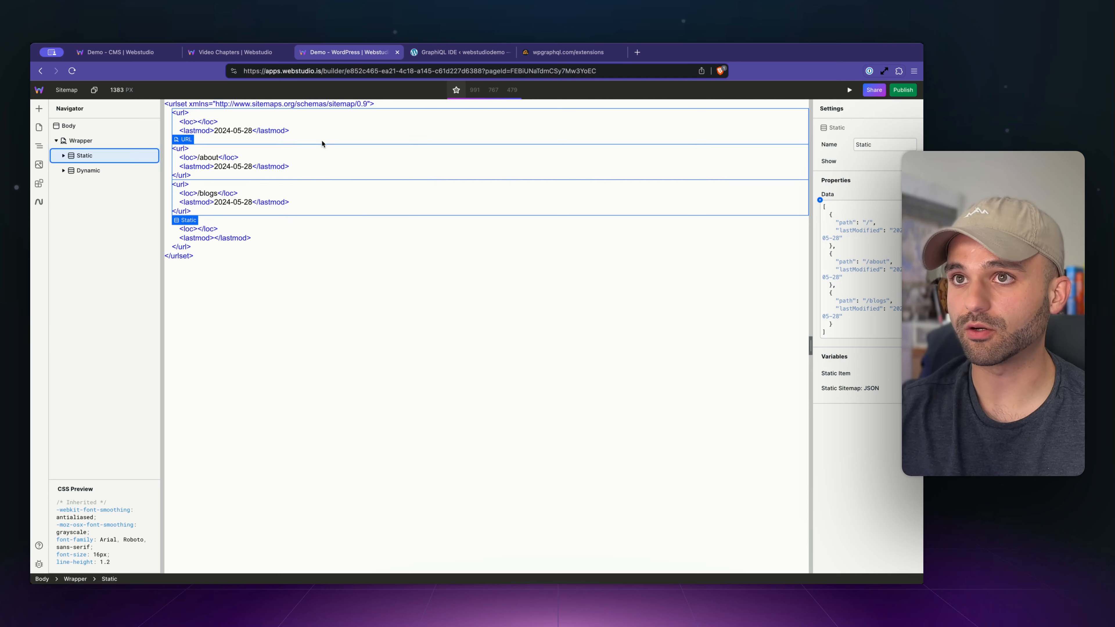
Examine the type and resource options of the Static collection's Static Sitemap variable, and inspect the first static URL's Loc node.
click(866, 392)
click(785, 441)
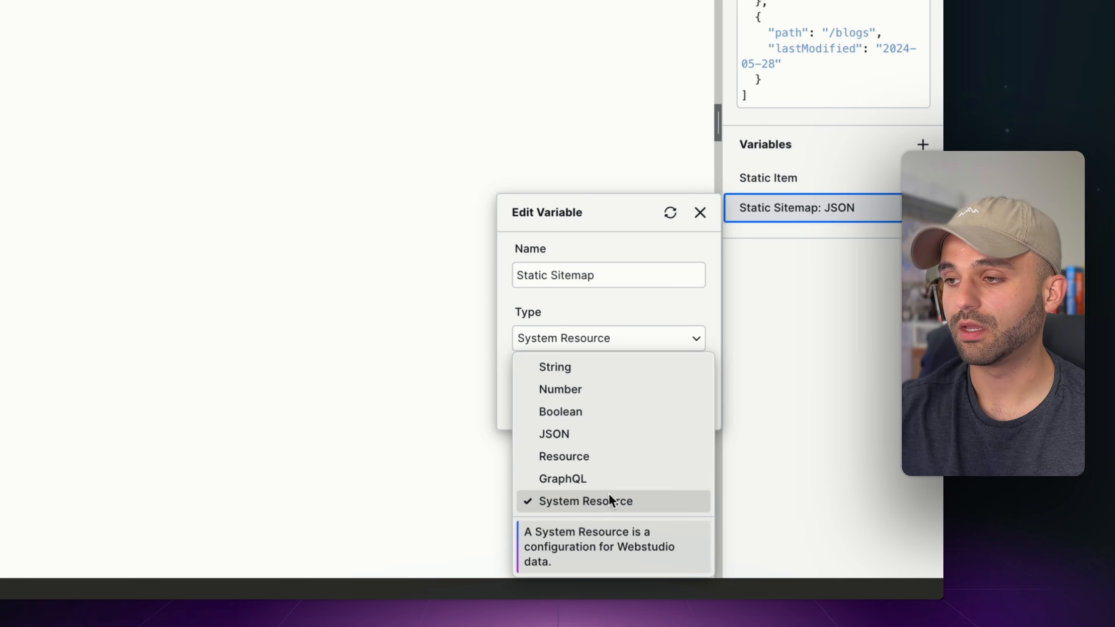
click(609, 305)
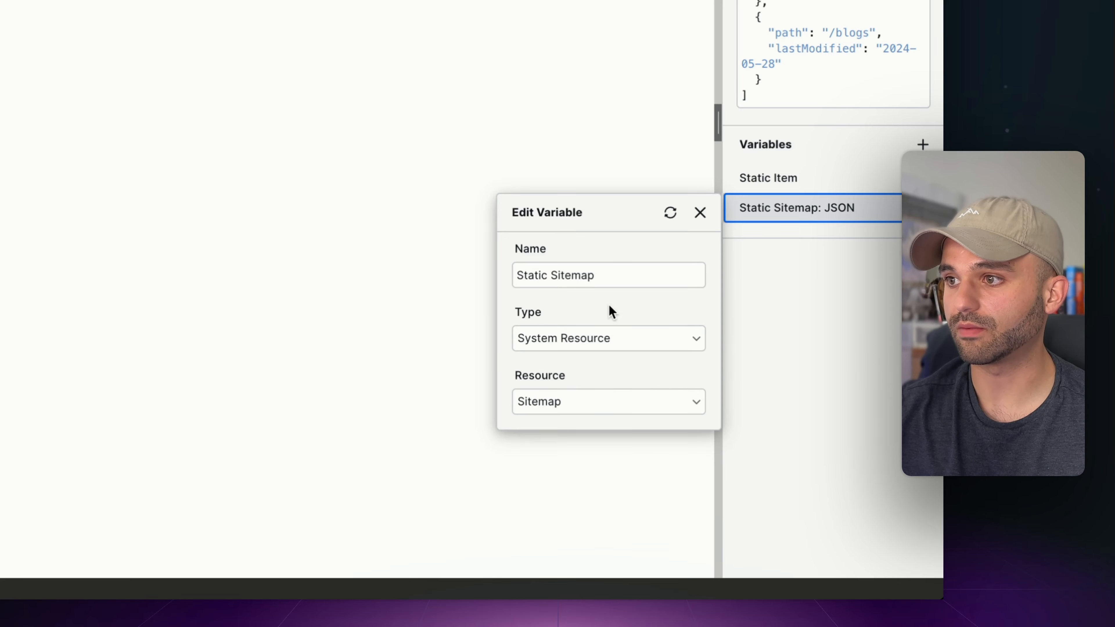
click(591, 402)
click(614, 384)
click(881, 265)
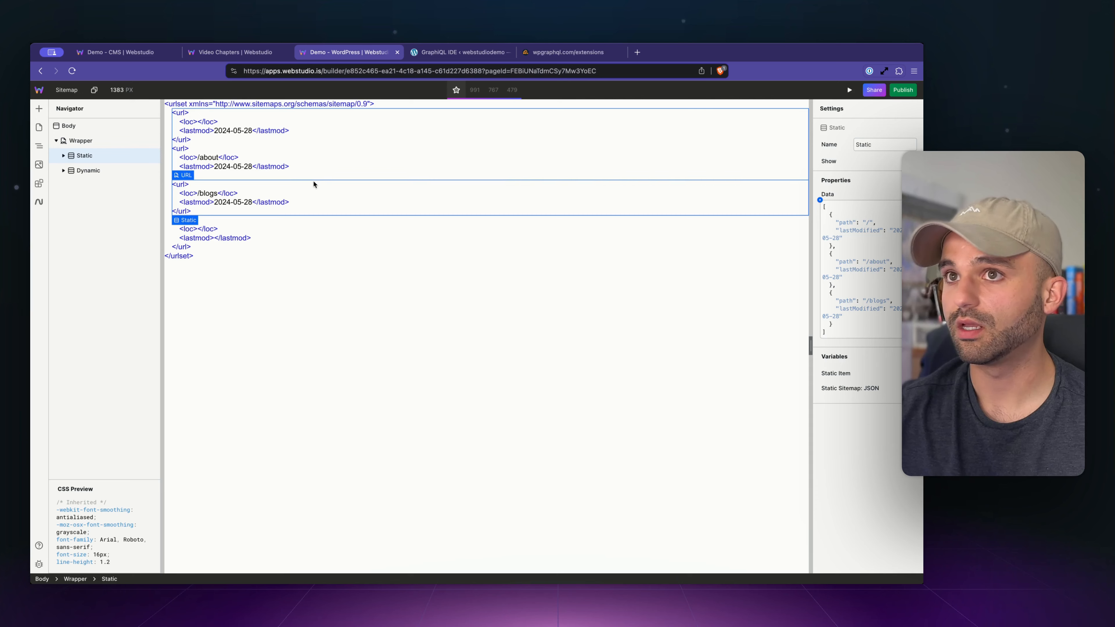
click(108, 185)
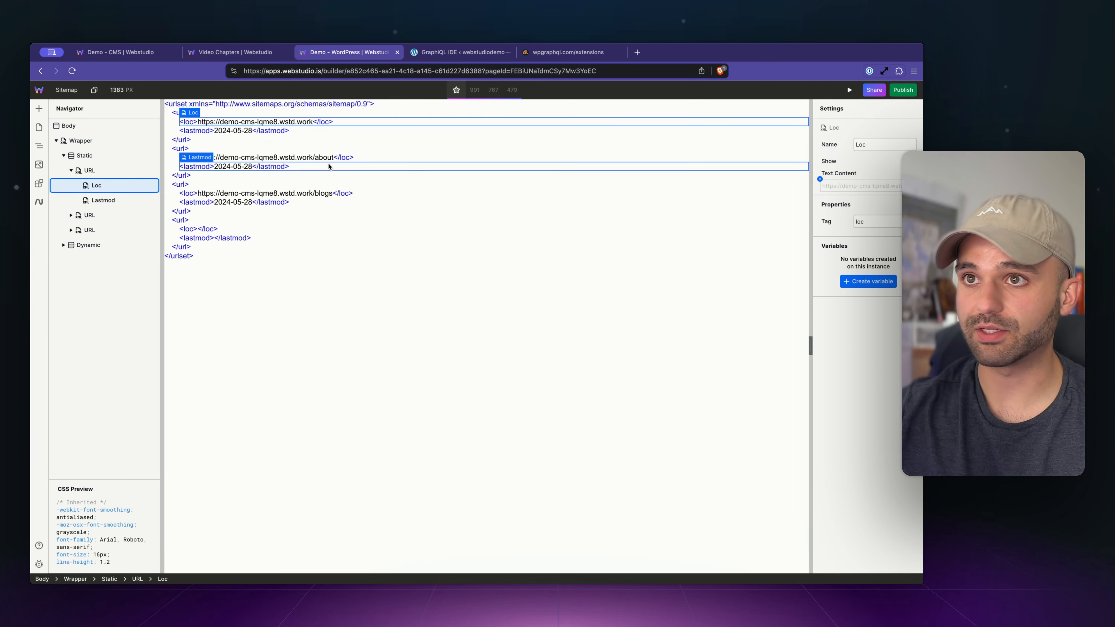
Start a new variable named CMS Data on the Dynamic collection, with GraphQL as its type.
click(117, 245)
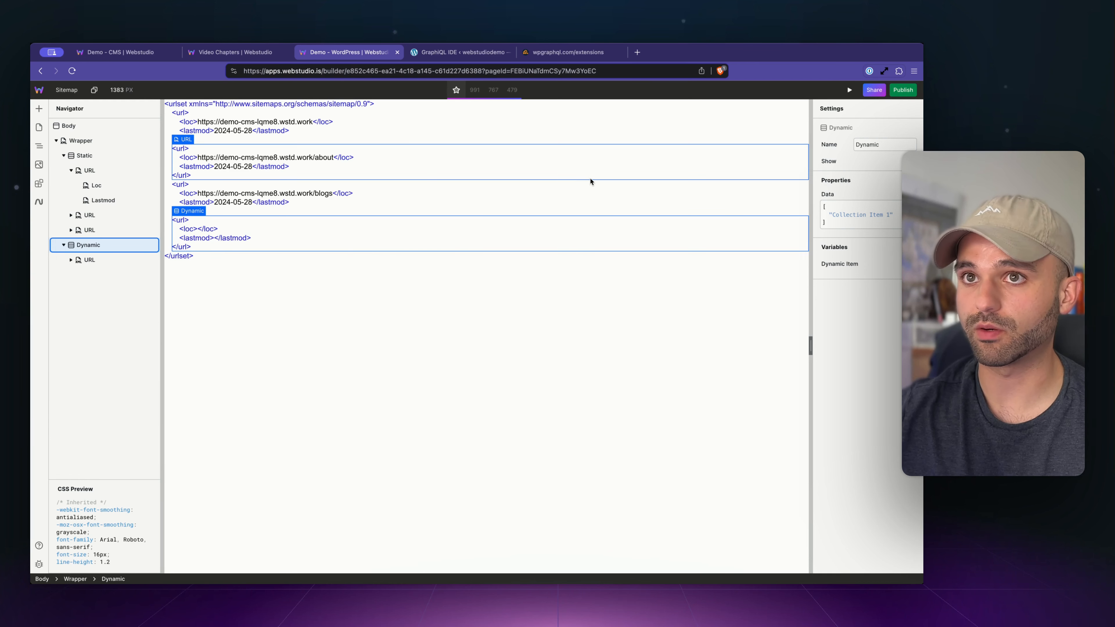
click(913, 247)
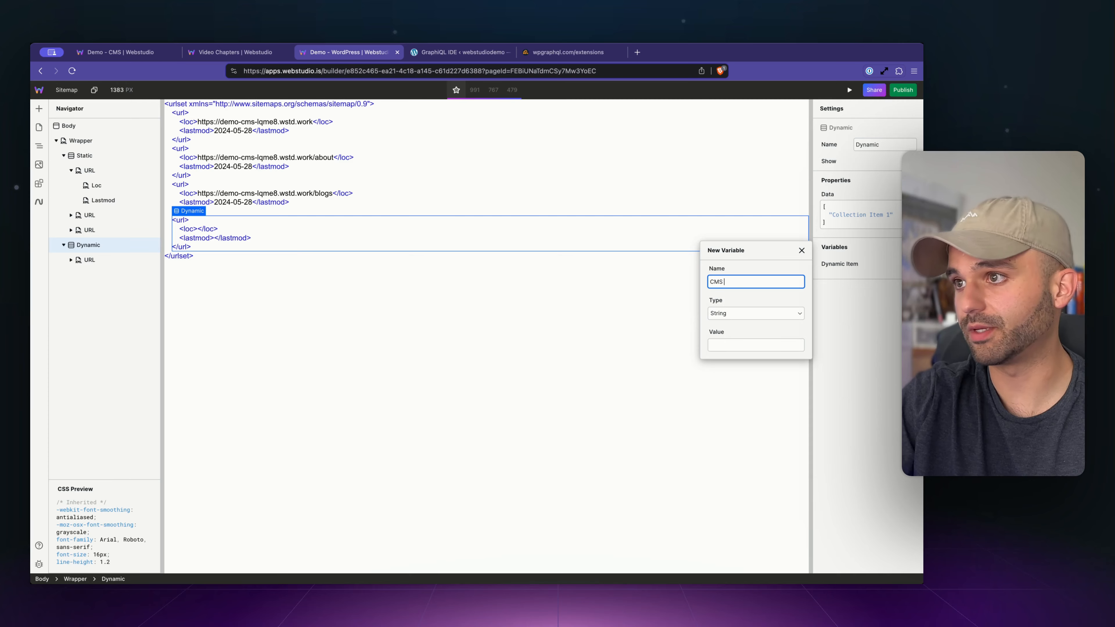
text(CMS Data)
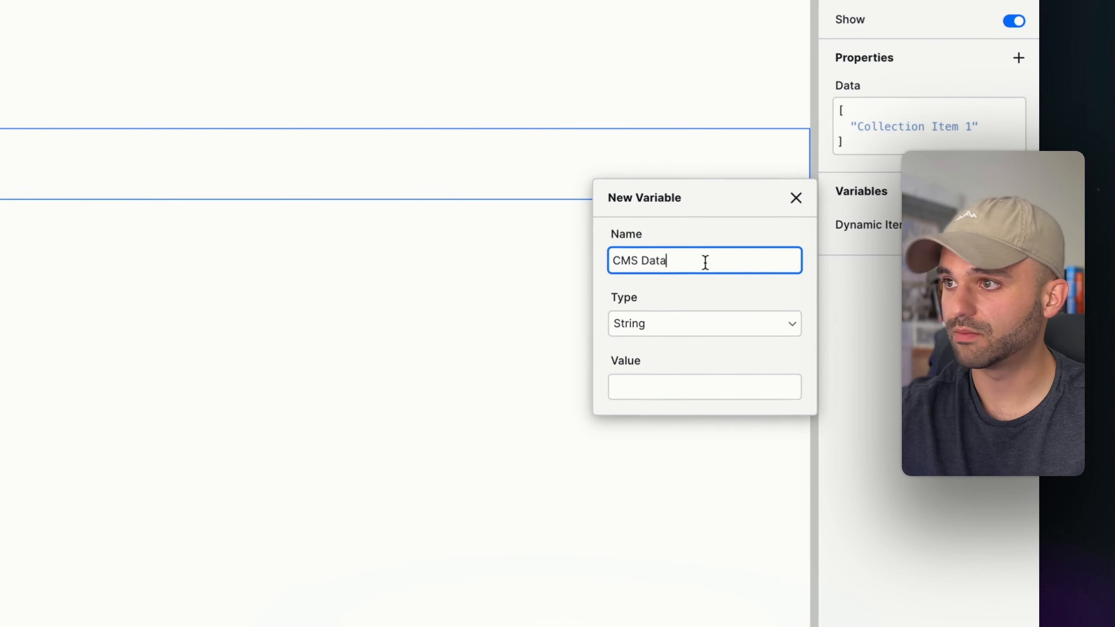
click(738, 312)
click(671, 463)
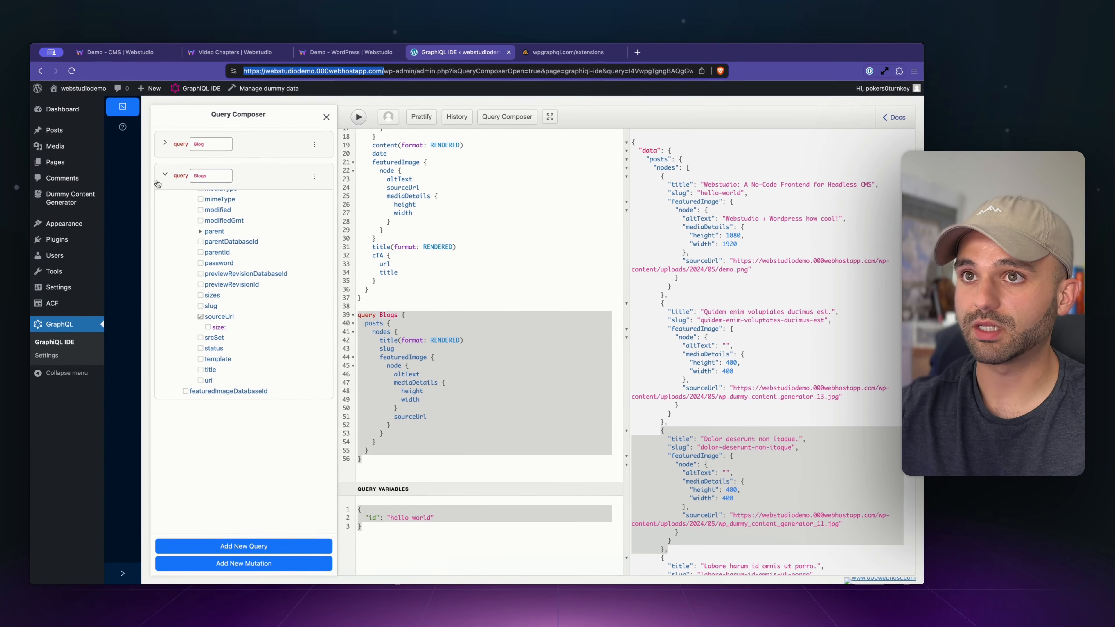
Switch to WordPress's GraphiQL IDE and add a new query named Sitemap in the Query Composer.
click(164, 176)
click(165, 175)
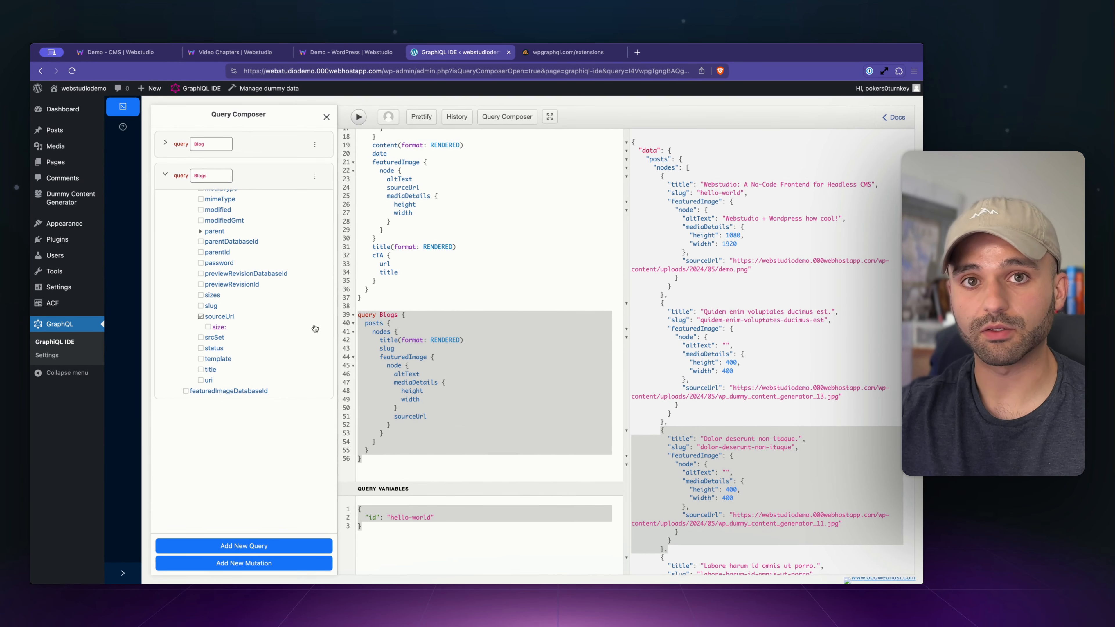
click(244, 546)
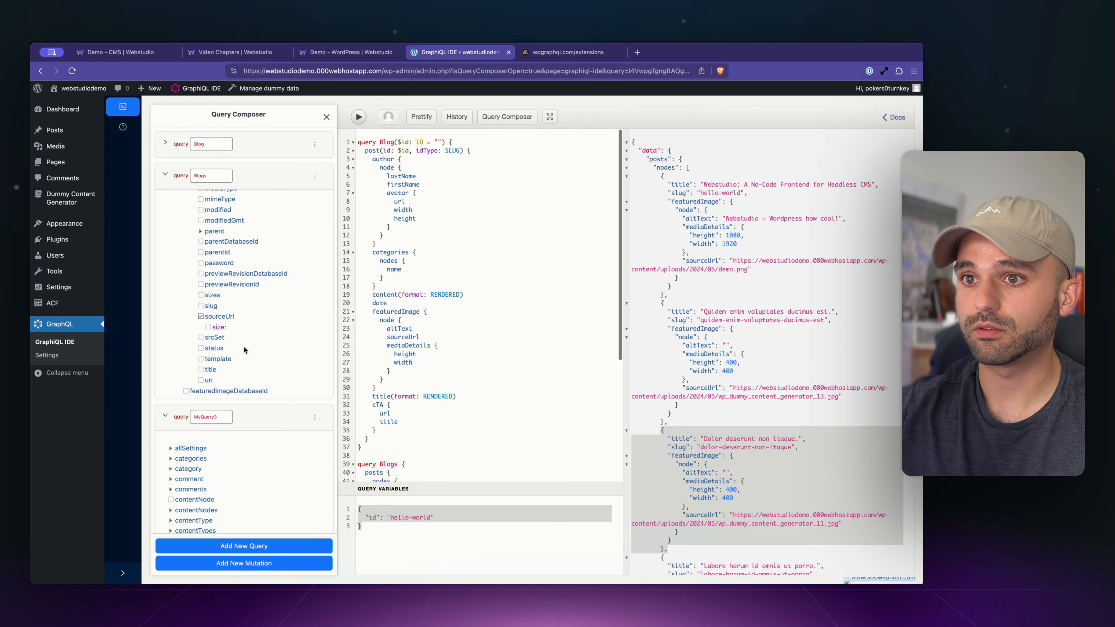
double_click(207, 417)
text(sitem)
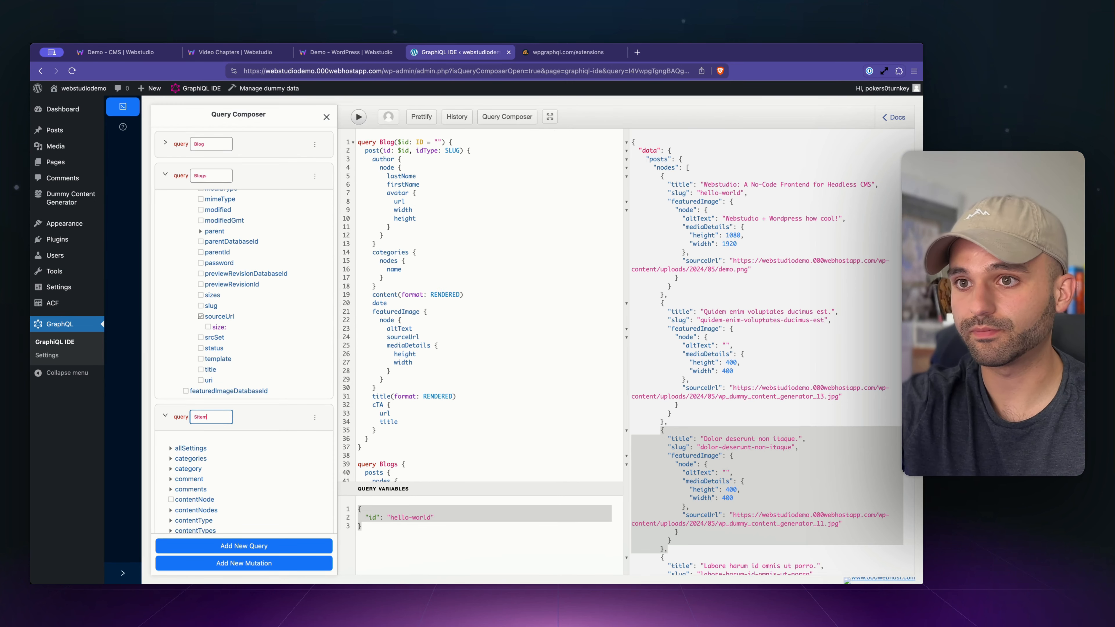
text(ap)
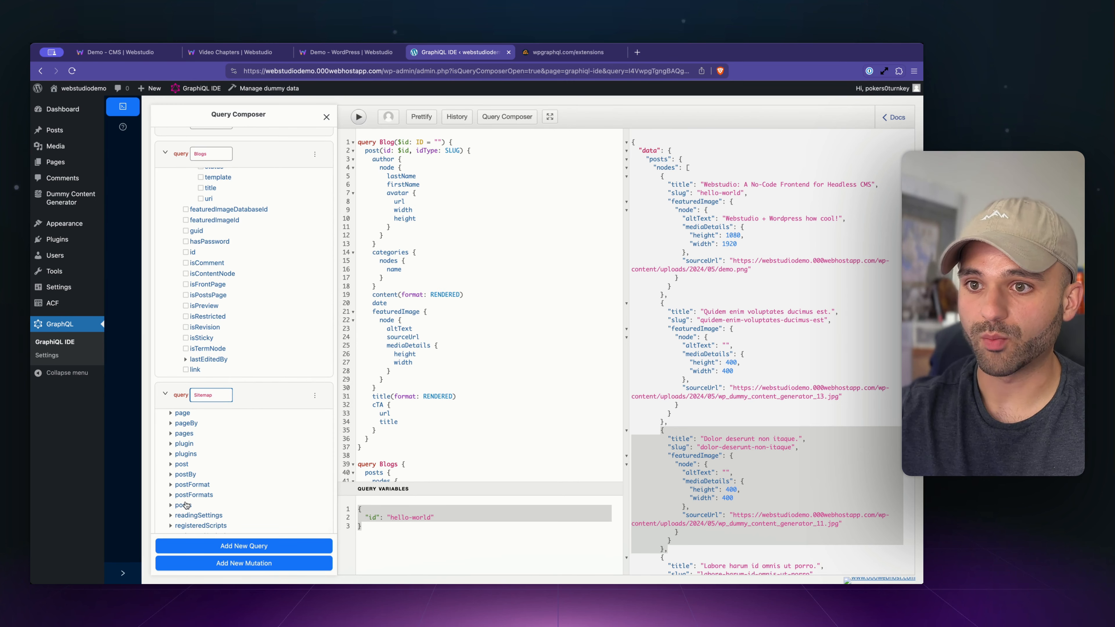
Include the slug and modified fields of the posts nodes in the Sitemap query.
click(185, 506)
scroll(253, 473, down, 3)
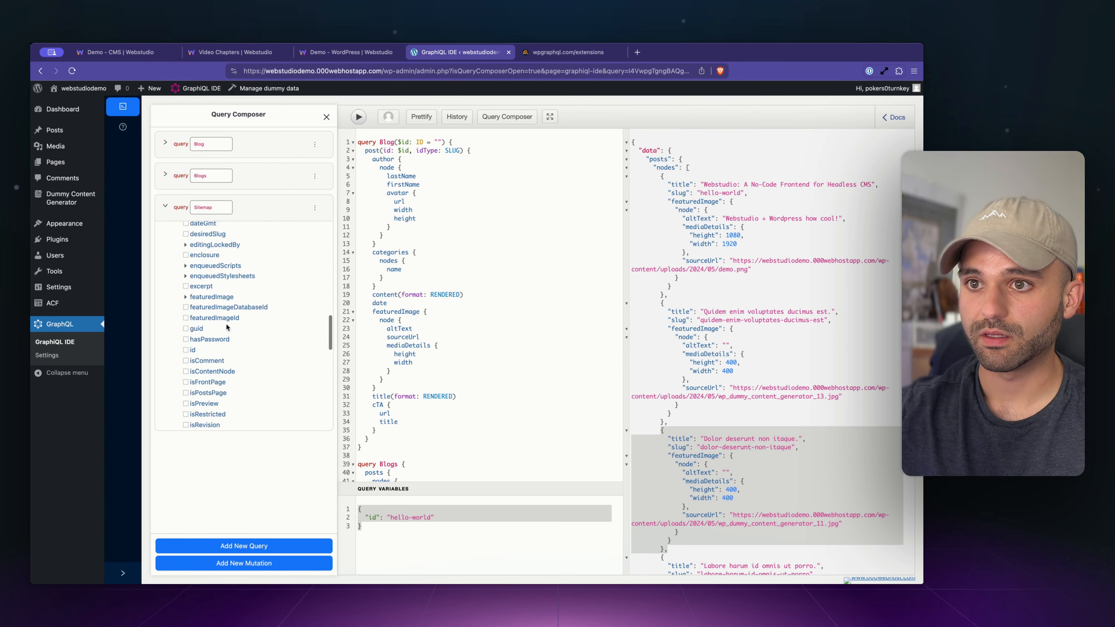
scroll(226, 327, down, 5)
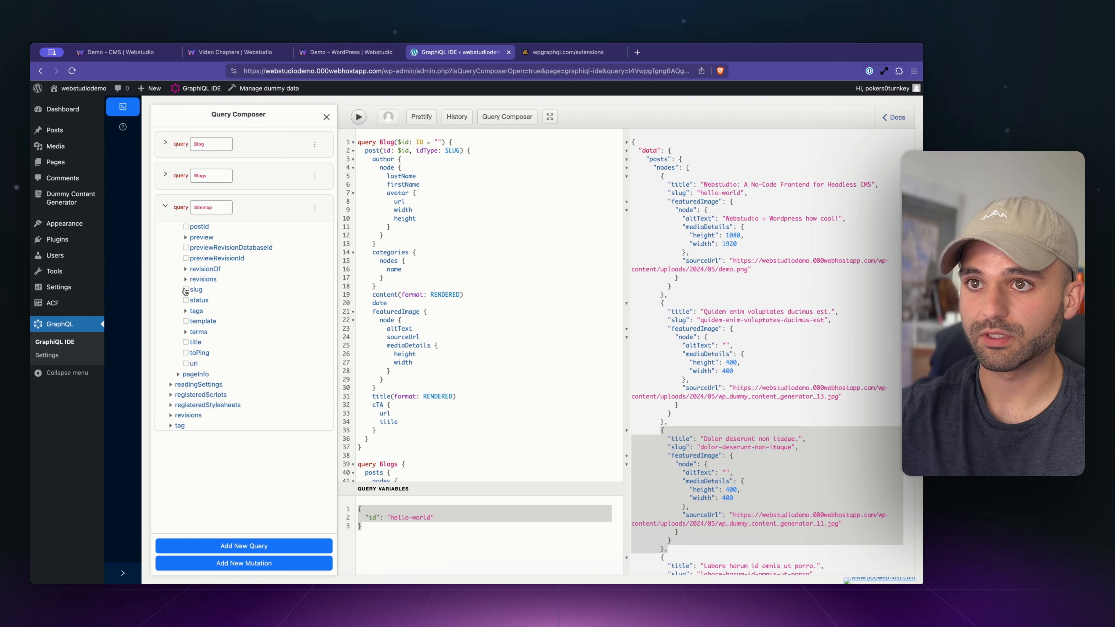
scroll(224, 336, up, 4)
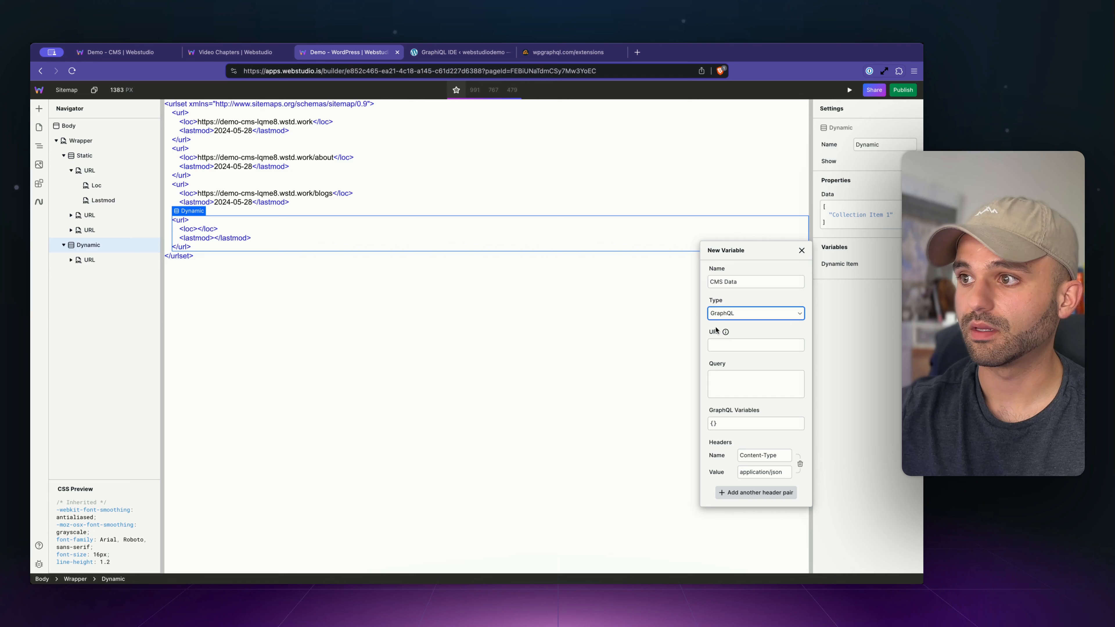
Return to Webstudio, enter the Sitemap query with posts' slug and modified fields in the CMS Data variable, save it and inspect its value.
click(738, 381)
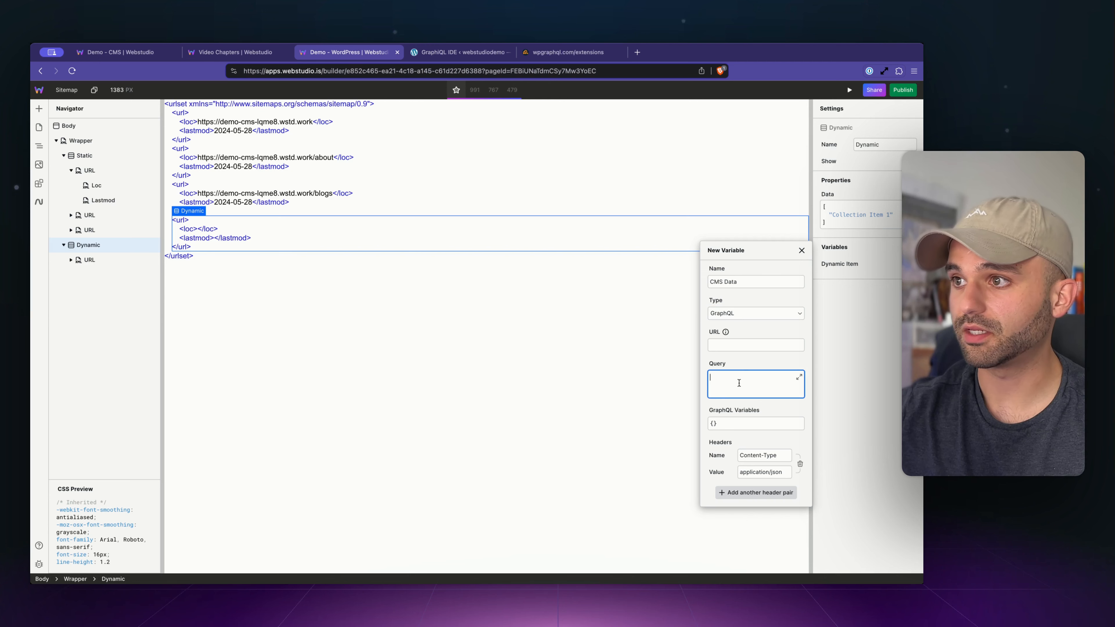
text(query Sitemap {   posts {     nodes {       slug       modified     }   } })
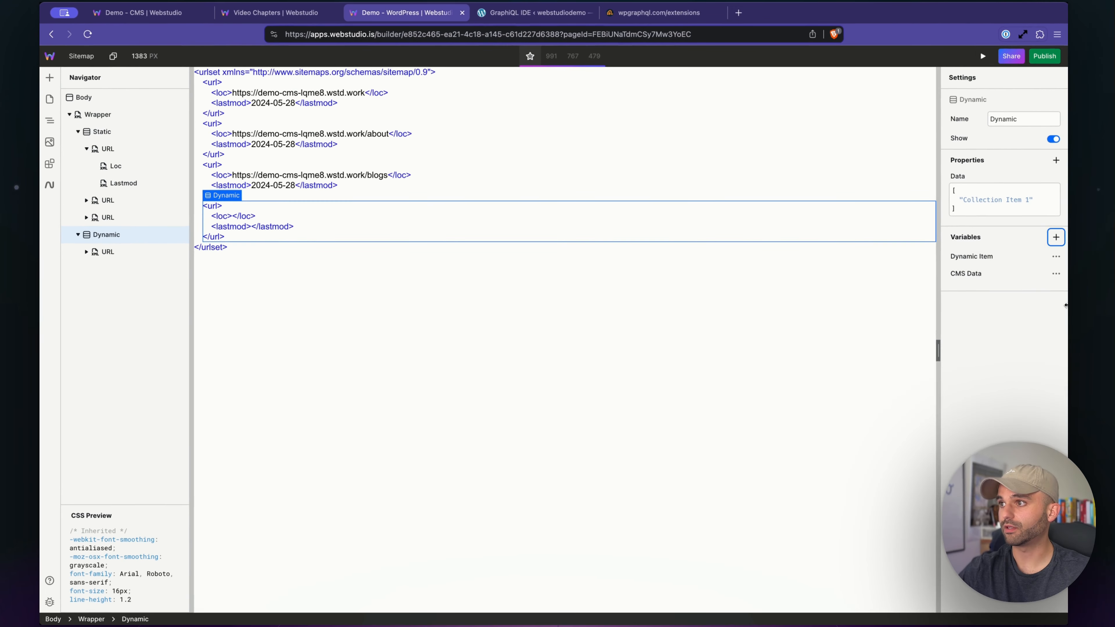
click(1056, 273)
click(988, 289)
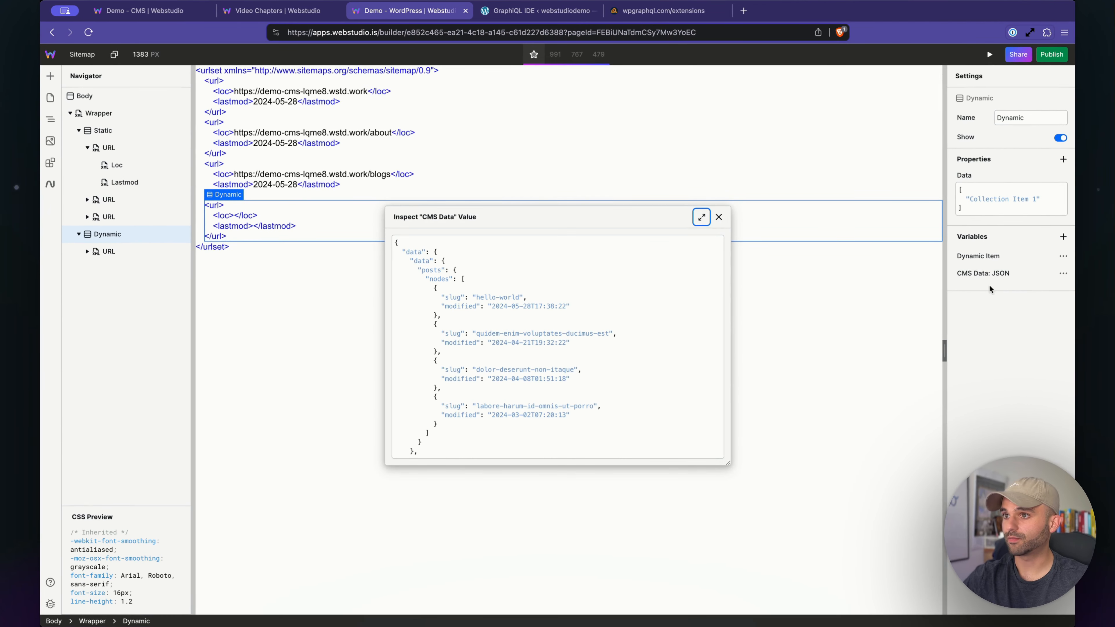
drag(446, 297, 722, 311)
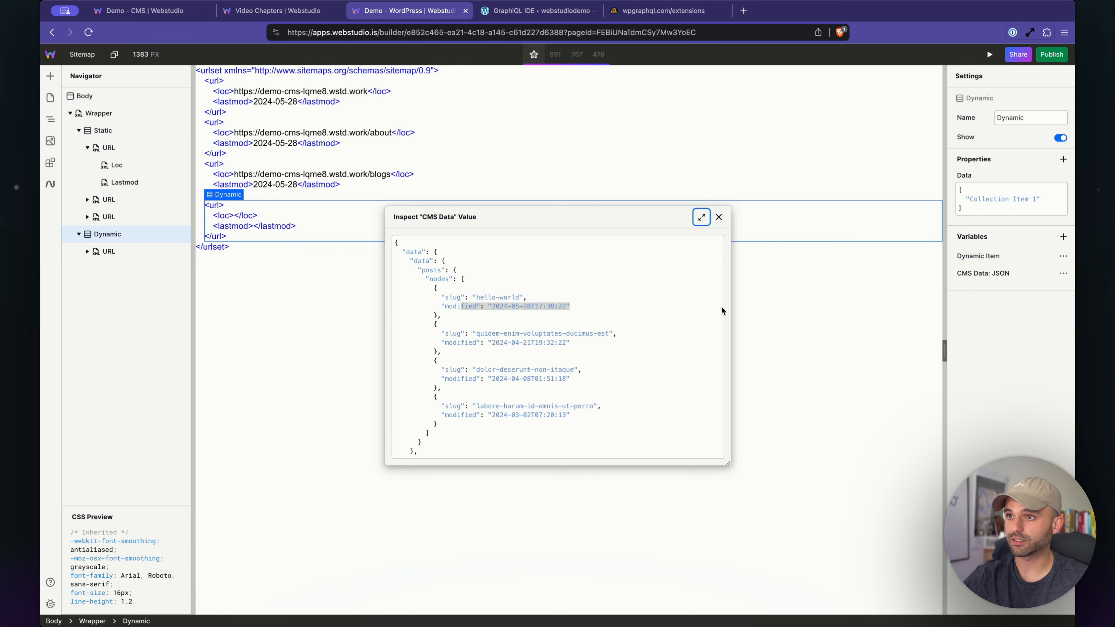
click(718, 217)
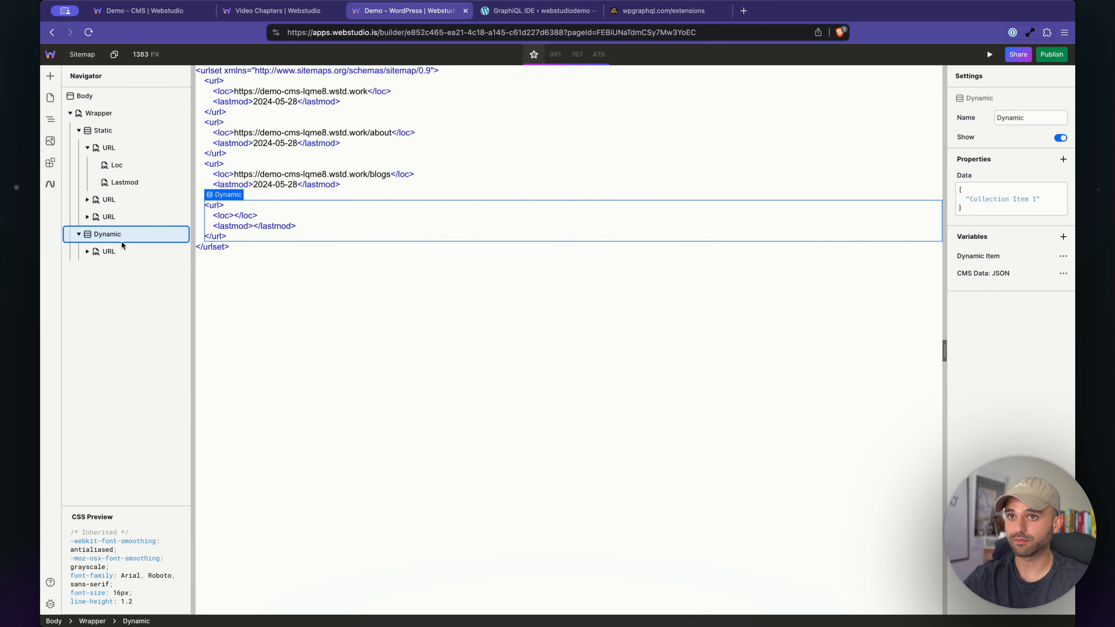
Bind the Dynamic collection's Data to the expression CMS Data.data.data.posts.nodes.
click(956, 182)
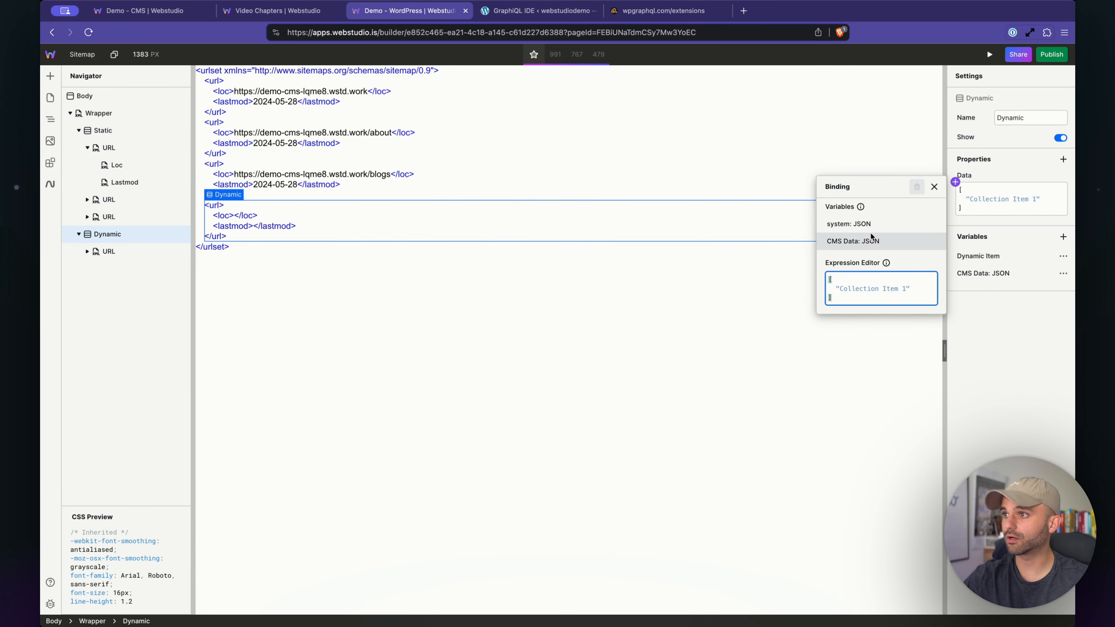
click(860, 241)
click(871, 278)
text(.data.data.posts.nodes)
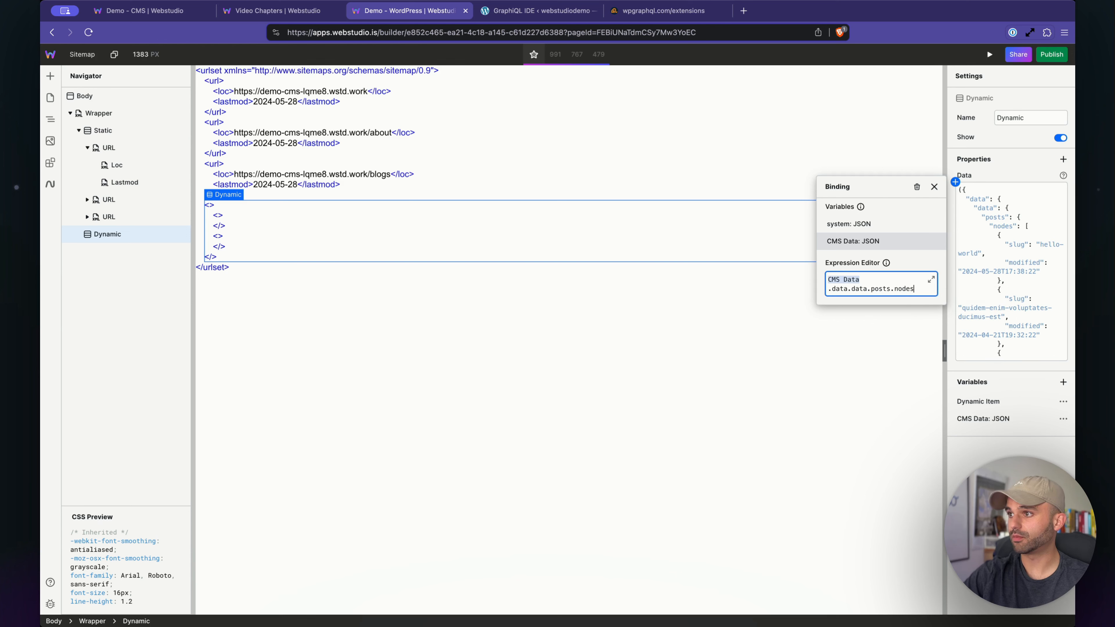
click(940, 443)
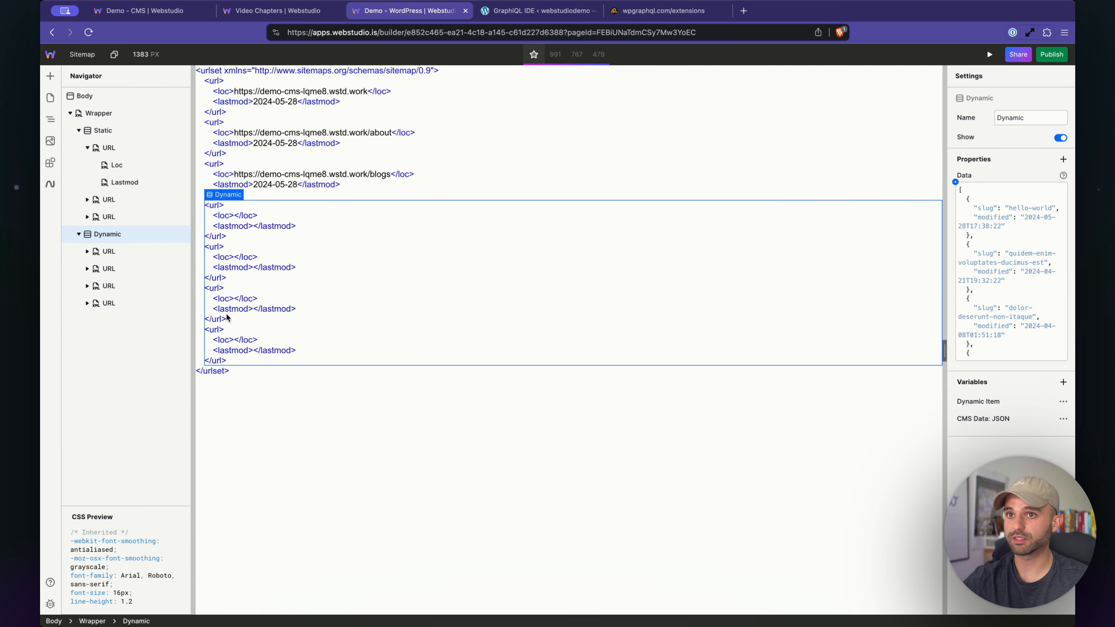
Bind the Text Content of the Loc element in the first Dynamic URL to the expression Dynamic Item.slug.
click(93, 254)
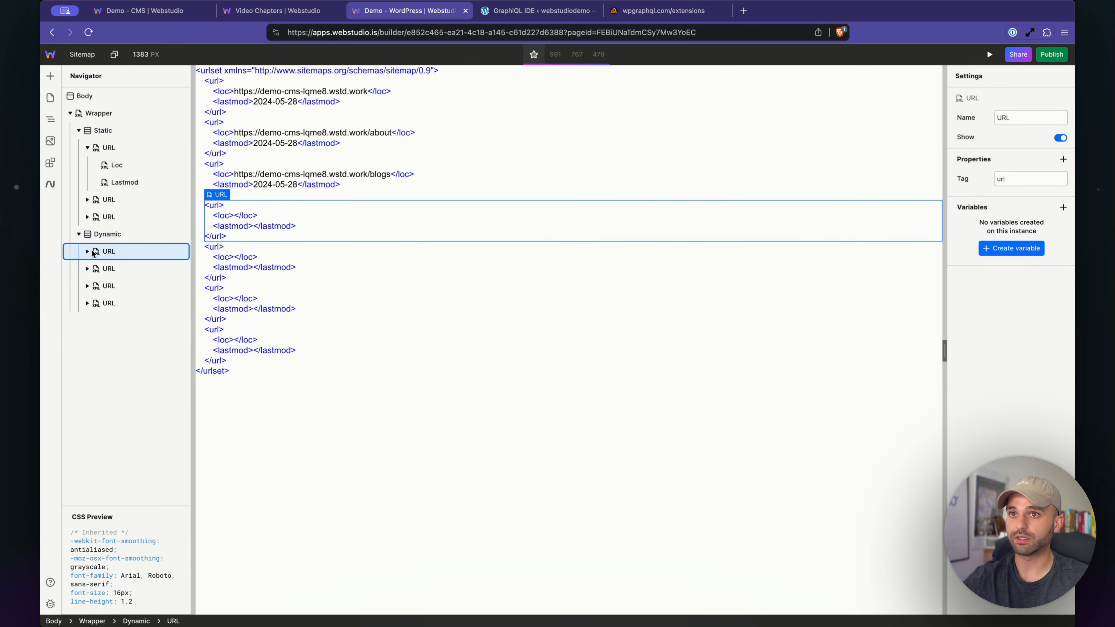
click(90, 252)
click(127, 268)
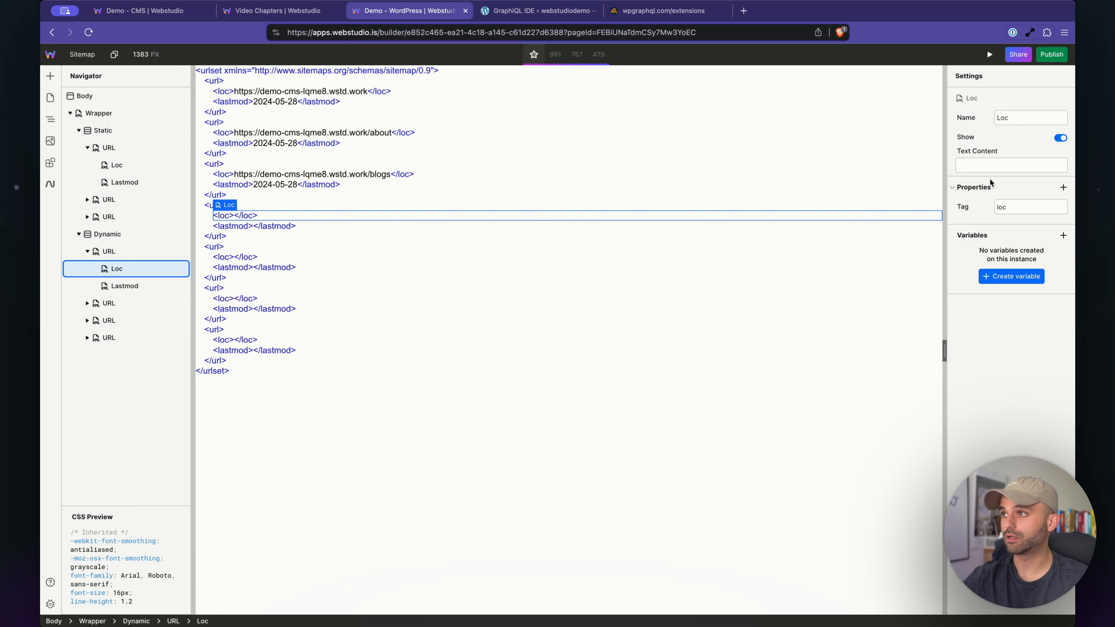
click(956, 158)
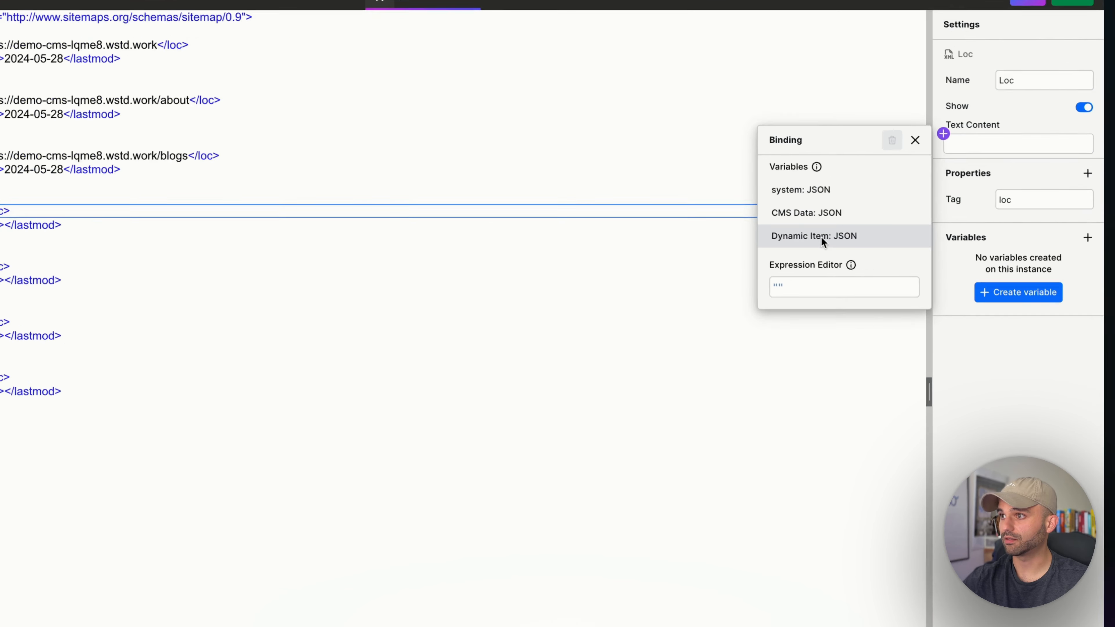
click(820, 236)
text(.)
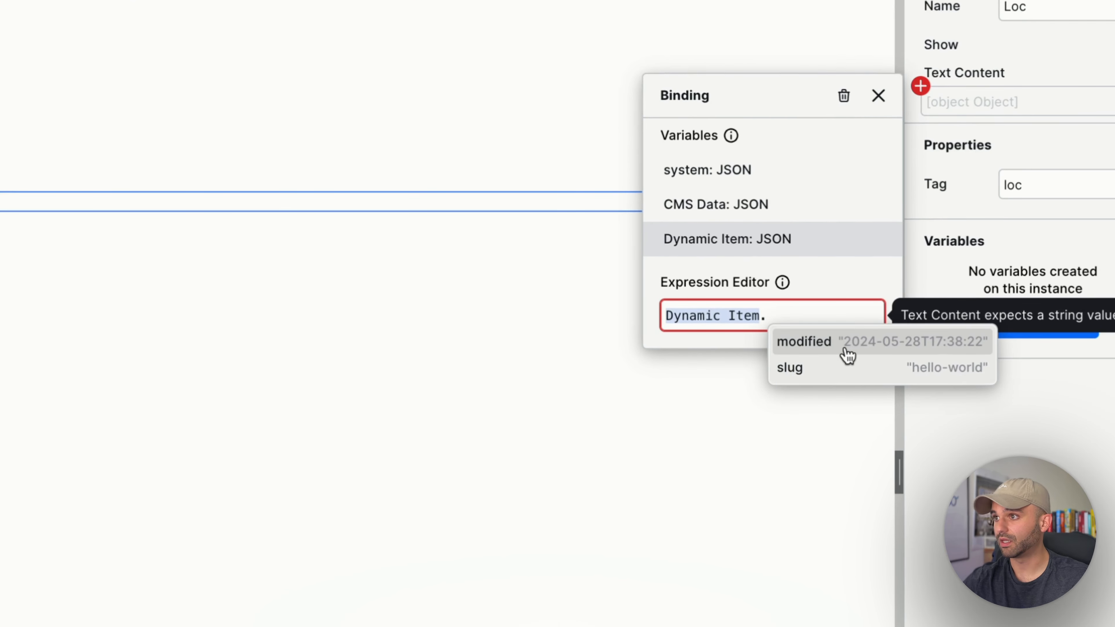
click(841, 367)
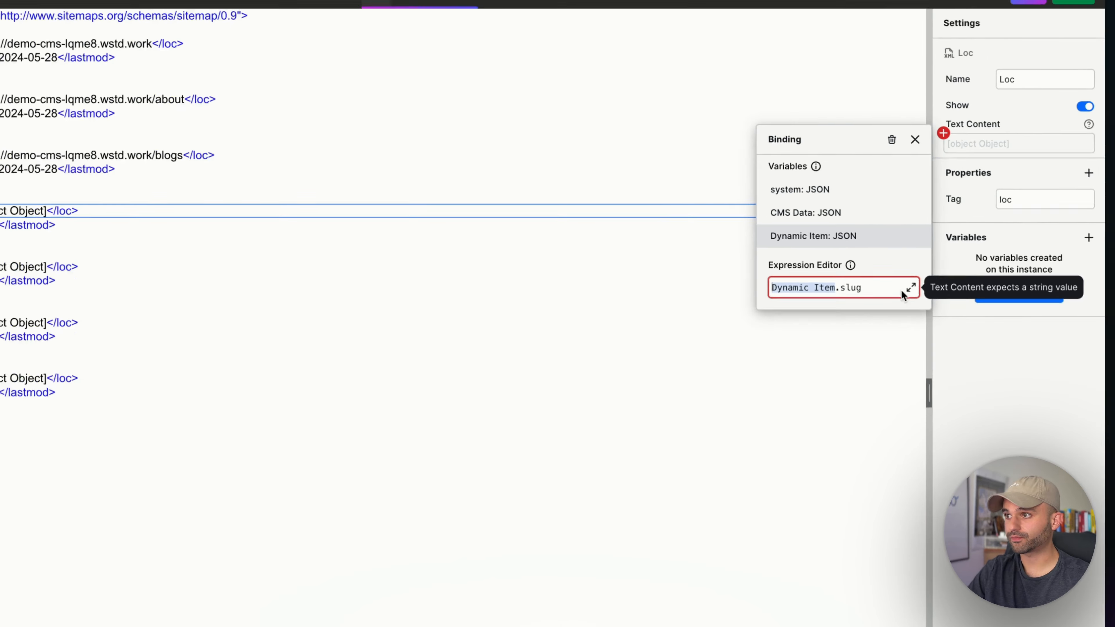
Enlarge the Loc expression editor and turn the expression into a backtick template literal that begins with ${system.origin}.
click(910, 289)
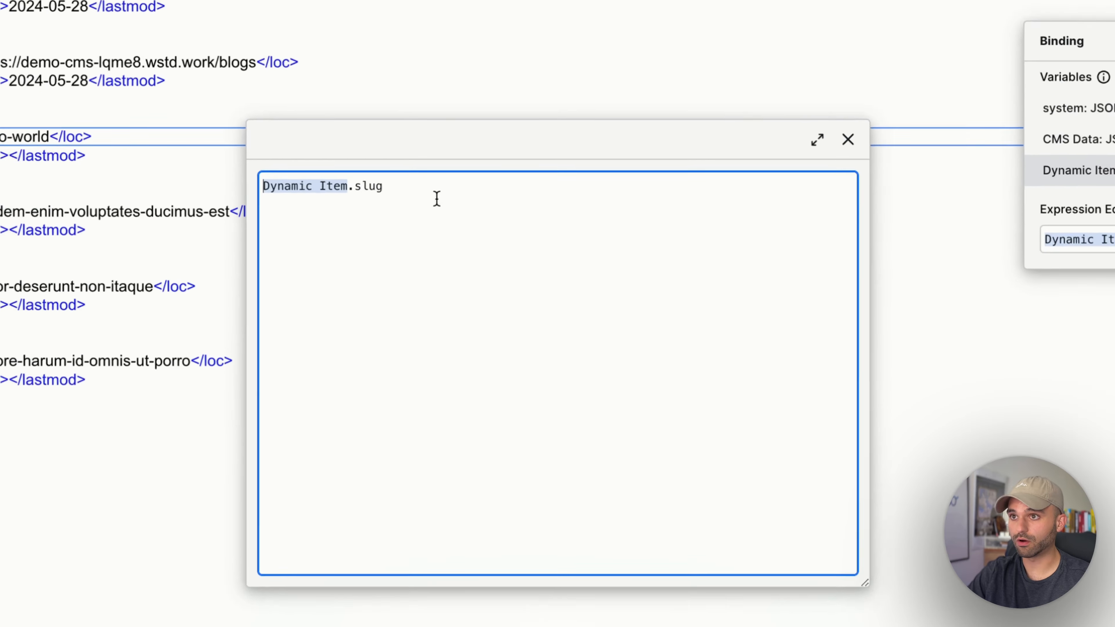
text(`)
key(End)
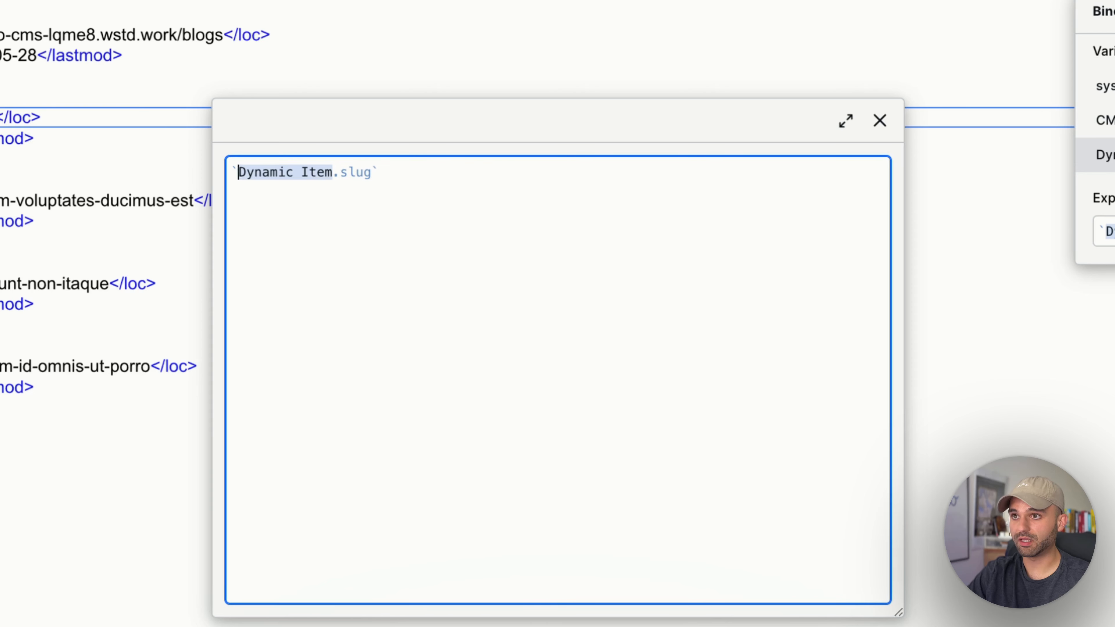
text(${s)
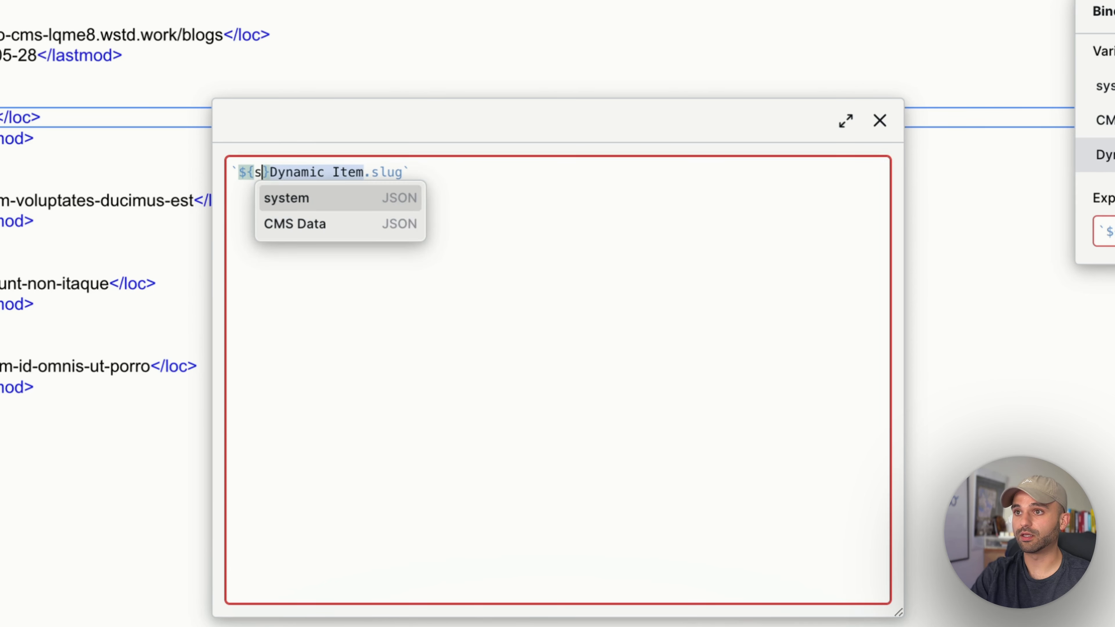
key(Return)
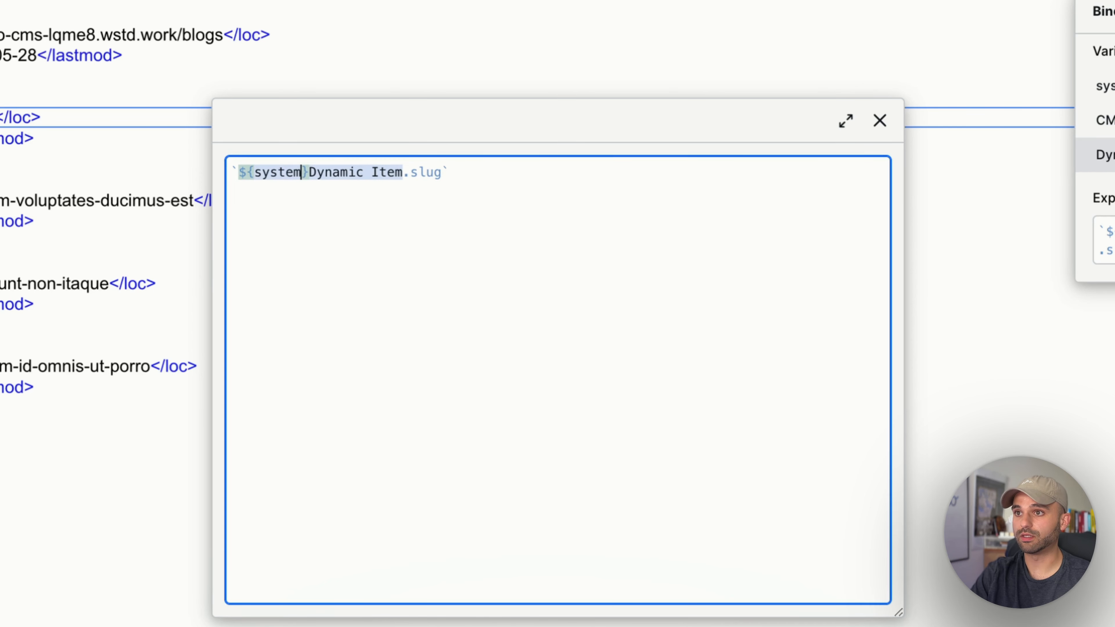
text(.)
key(Return)
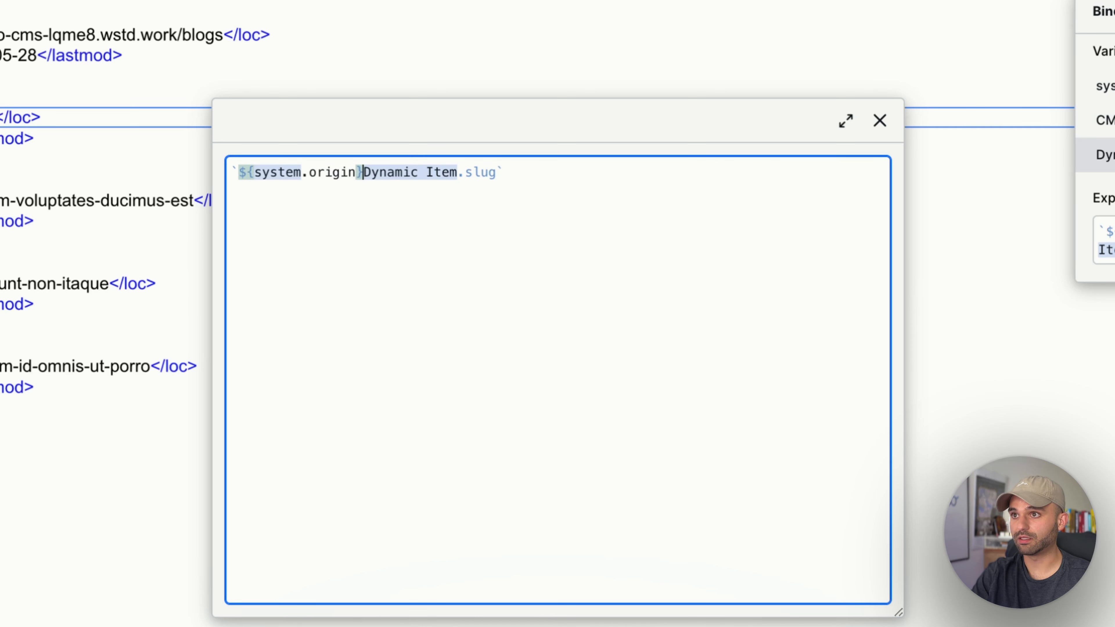
Insert /blogs/ after the origin and wrap the slug variable, completing the Loc expression as `${system.origin}/blogs/${Dynamic Item.slug}`.
text(/)
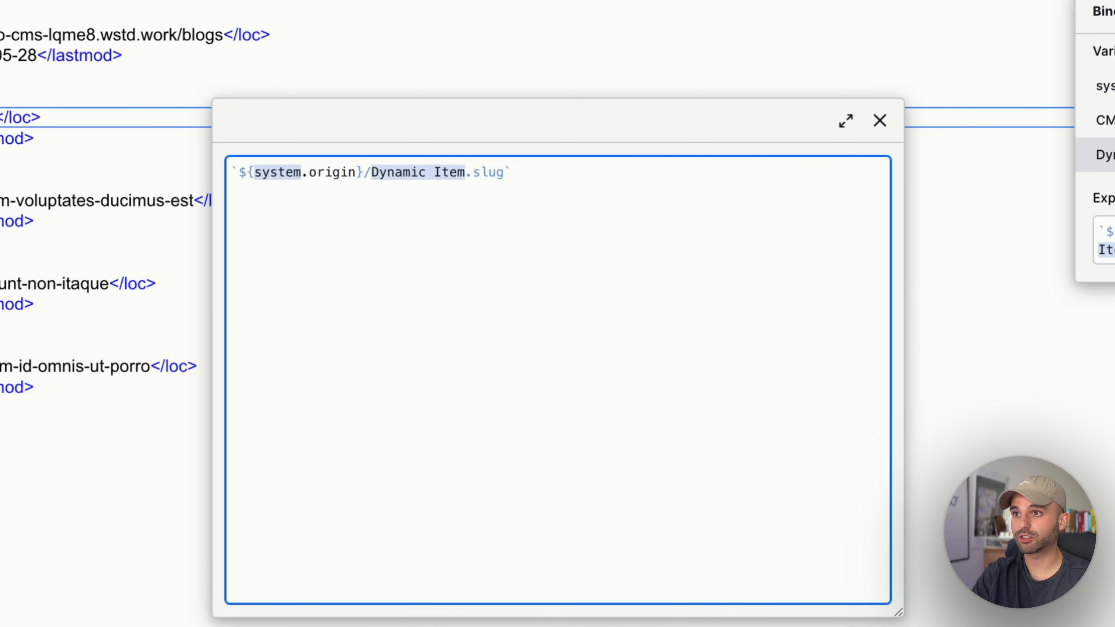
text(blogs/)
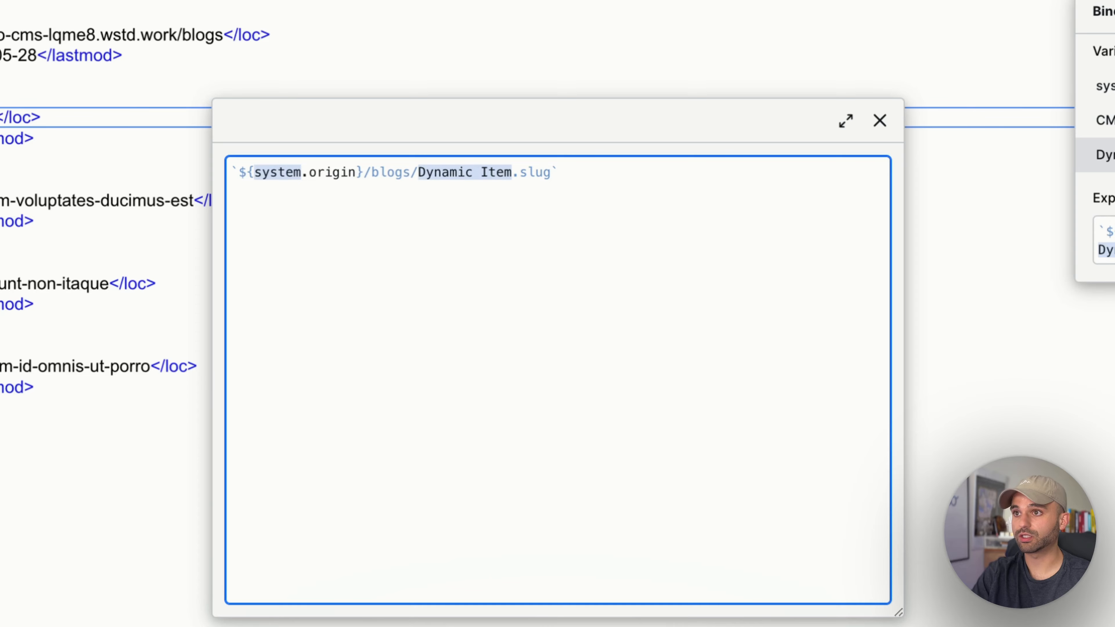
text($)
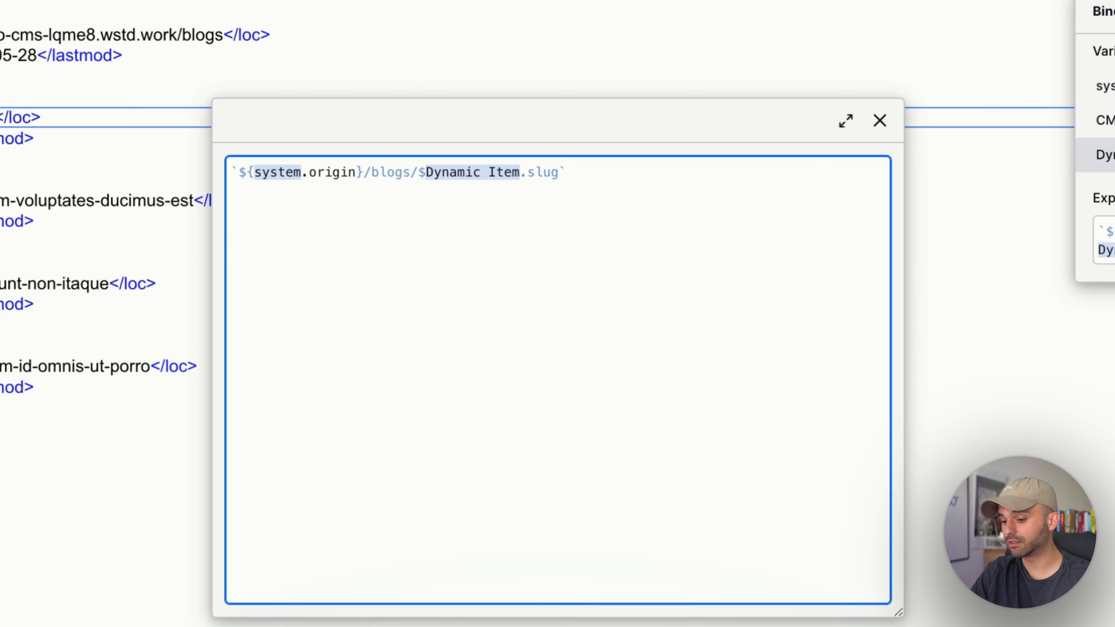
text({)
key(super+Right)
key(Left)
text(})
click(880, 120)
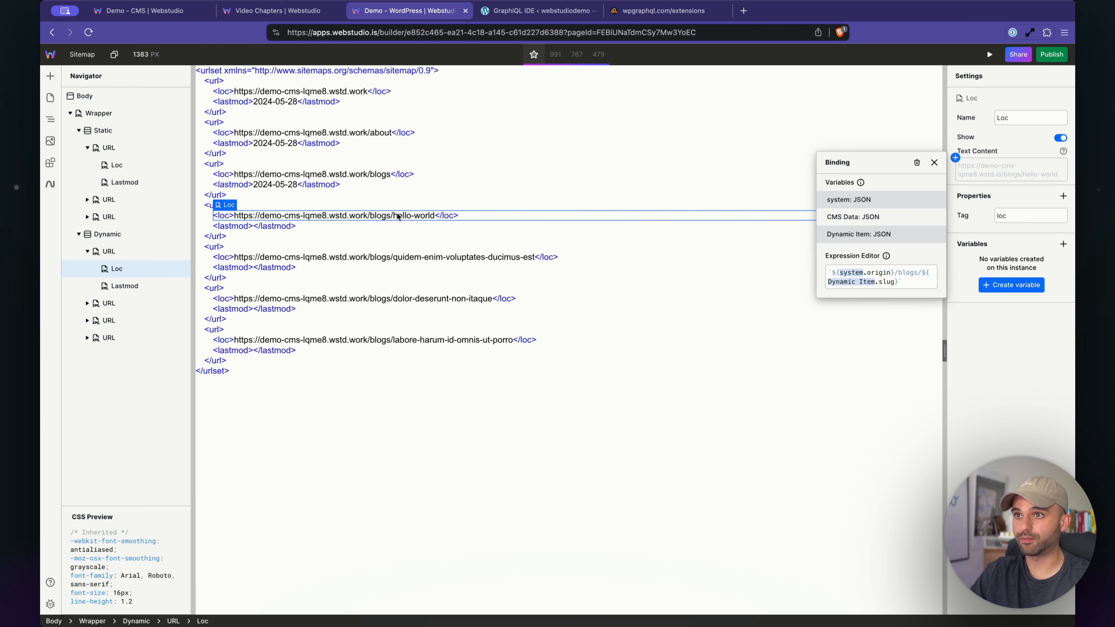
click(398, 217)
Bind the Text Content of the Lastmod element in the first Dynamic URL to the expression Dynamic Item.modified.
click(132, 286)
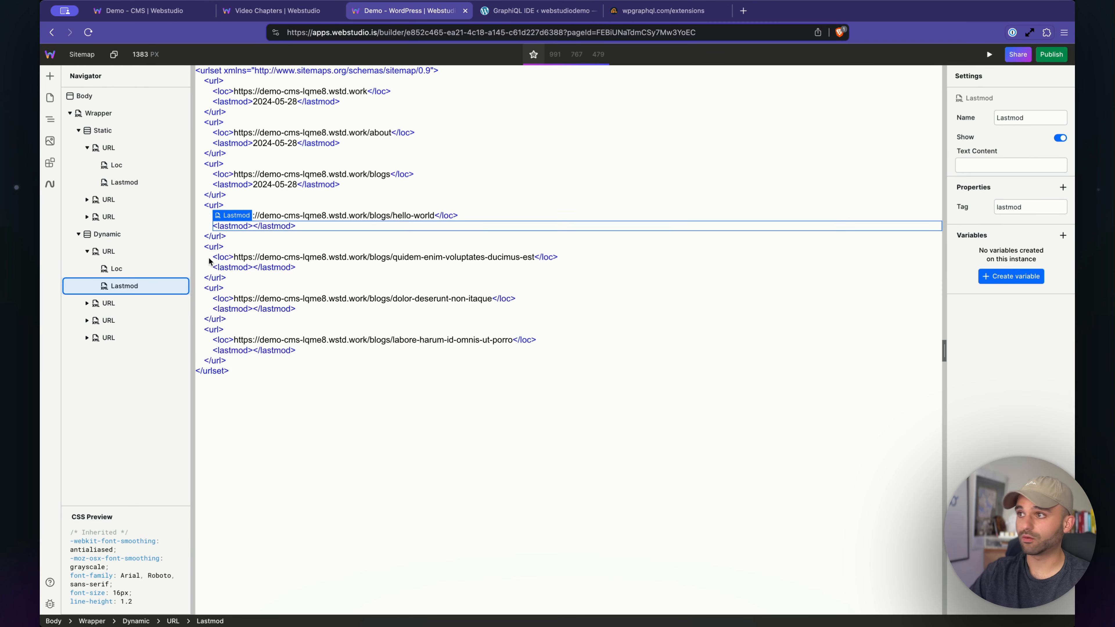
click(955, 158)
click(858, 233)
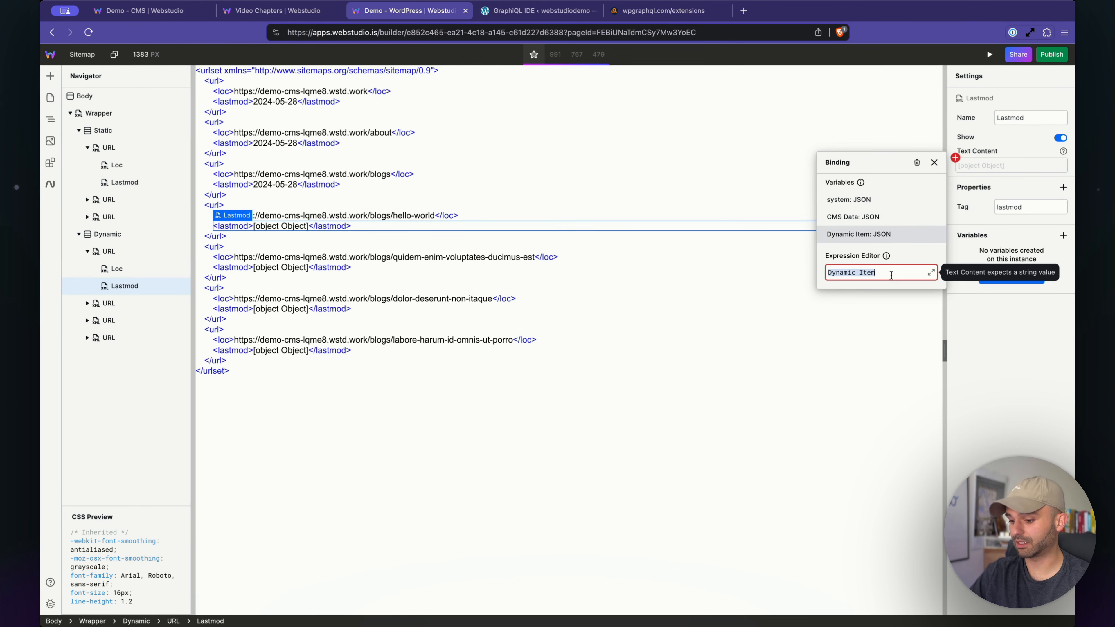
text(.)
click(907, 288)
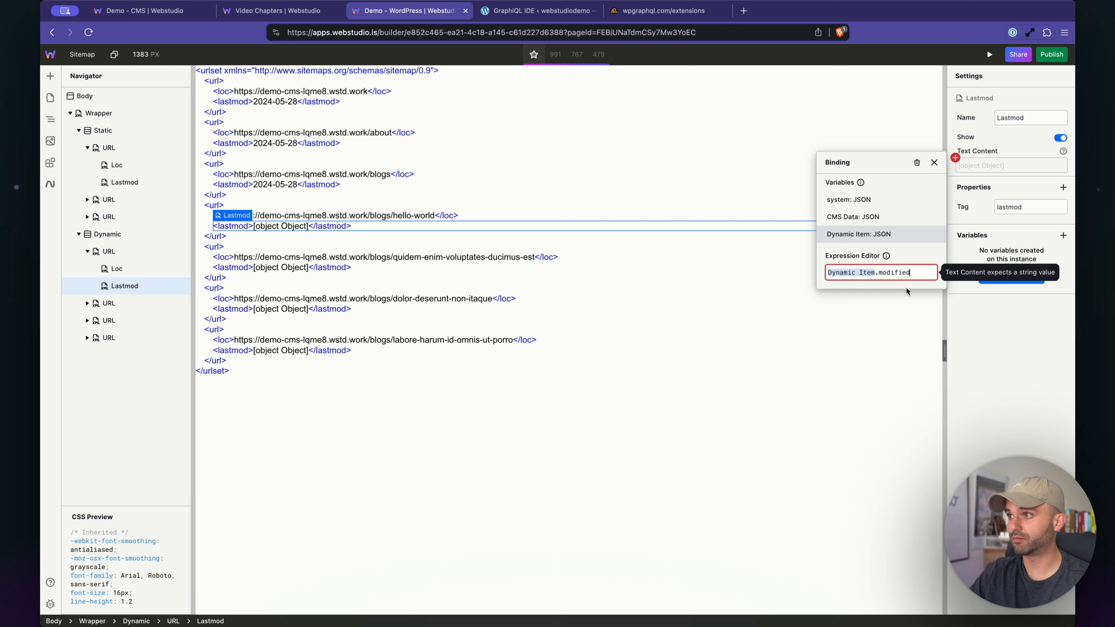
click(870, 355)
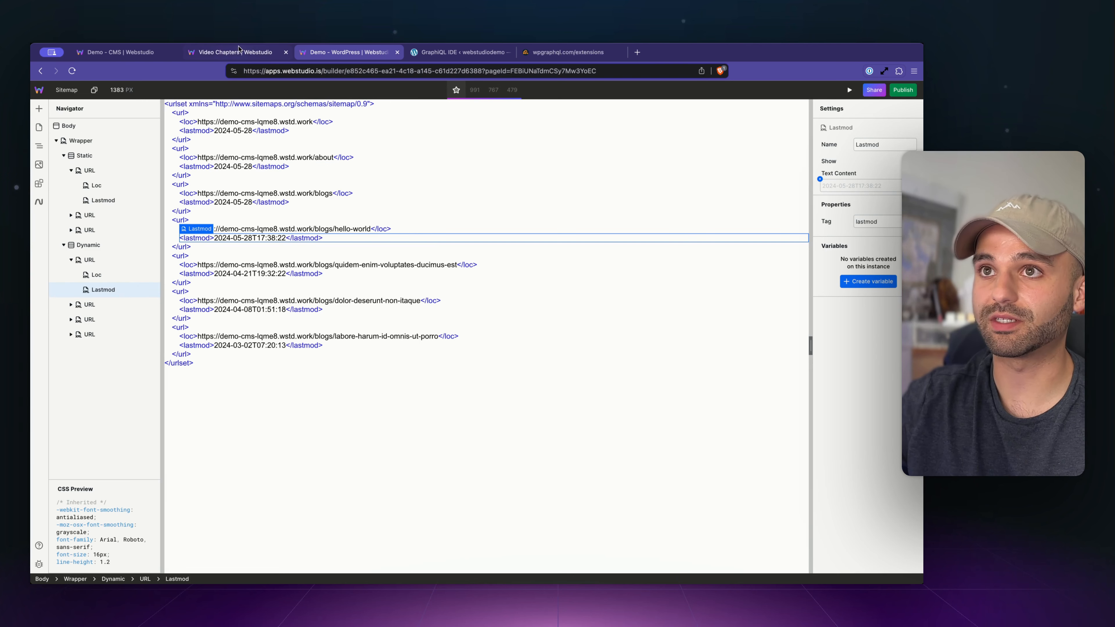
Switch to the Video Chapters page to review the overview of the six chapters.
click(238, 51)
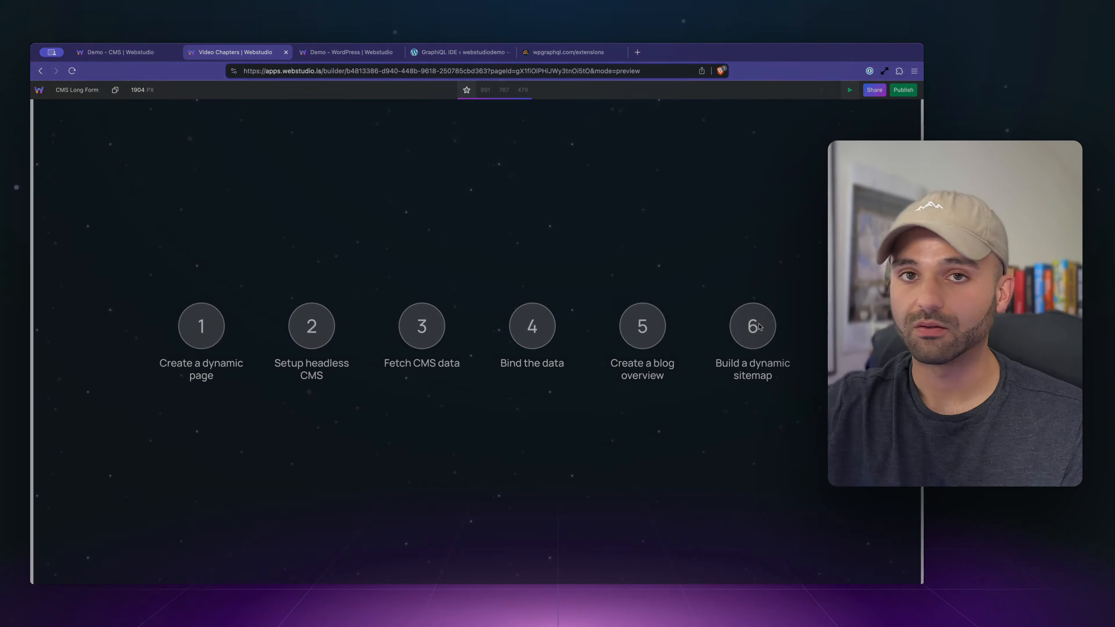